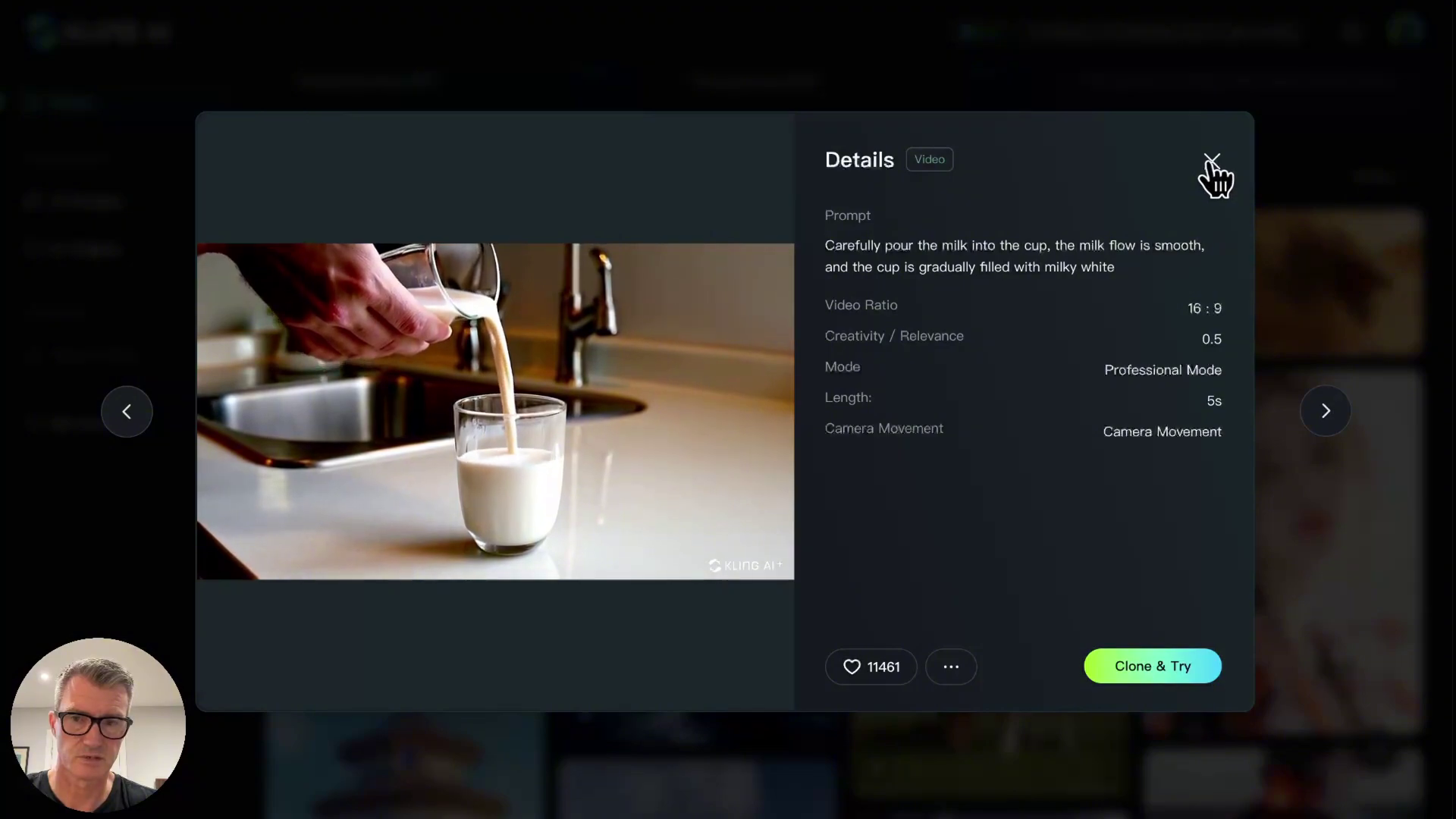
# - Close the milk video's details, then view the mirror pyramid video and the next gallery video
pyautogui.click(1211, 162)
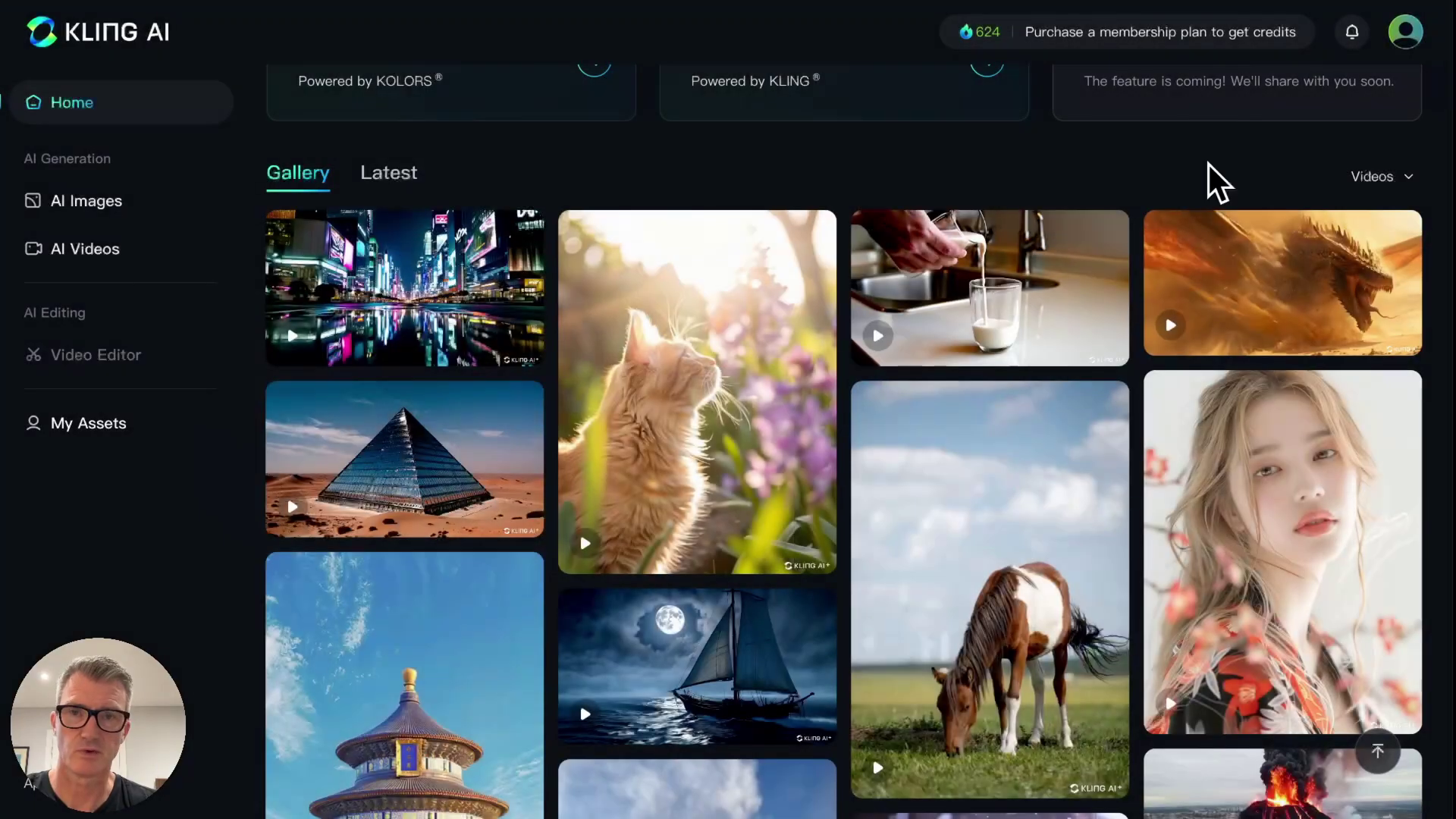
pyautogui.click(411, 442)
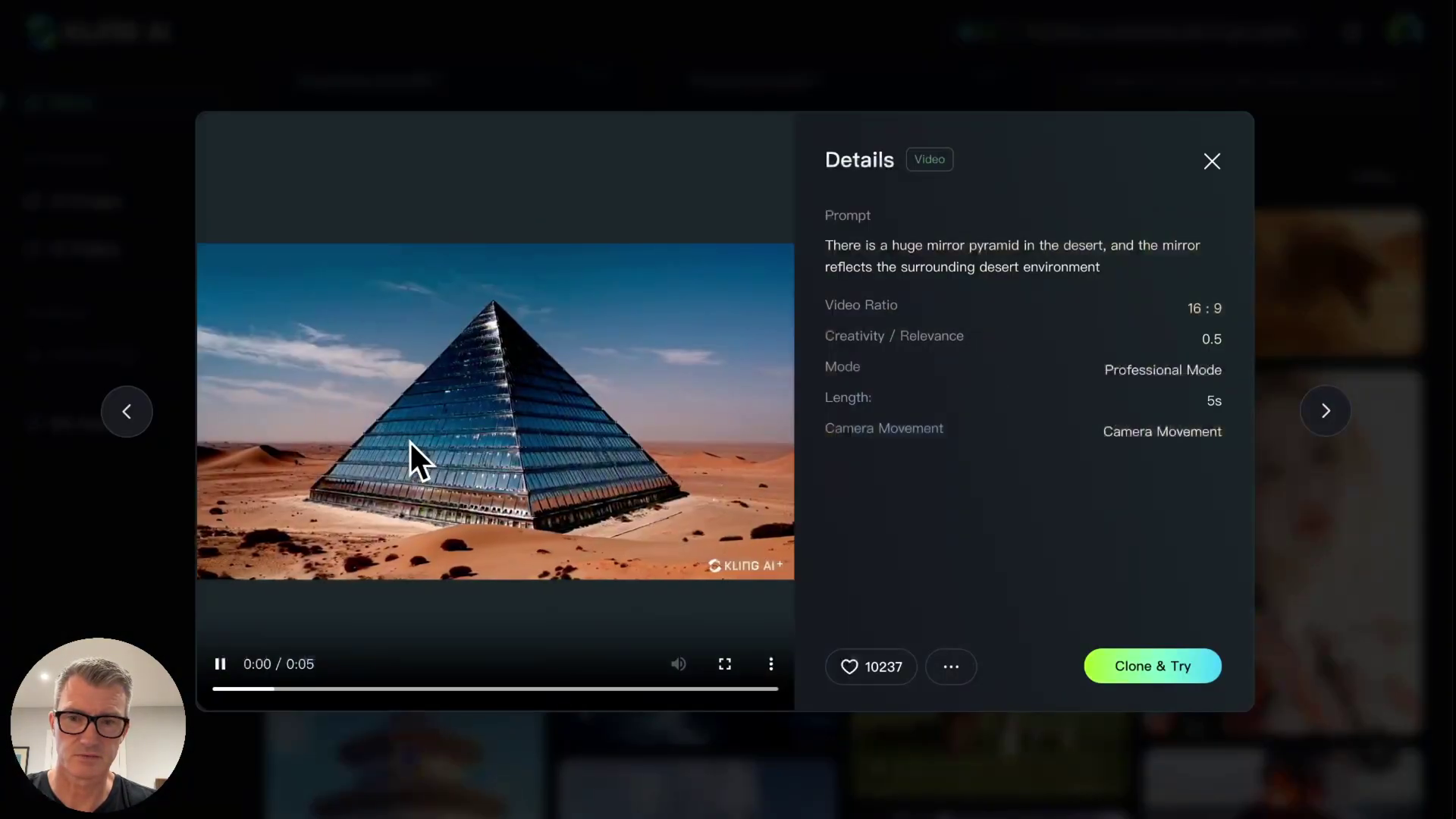
pyautogui.press('Right')
pyautogui.click(1281, 247)
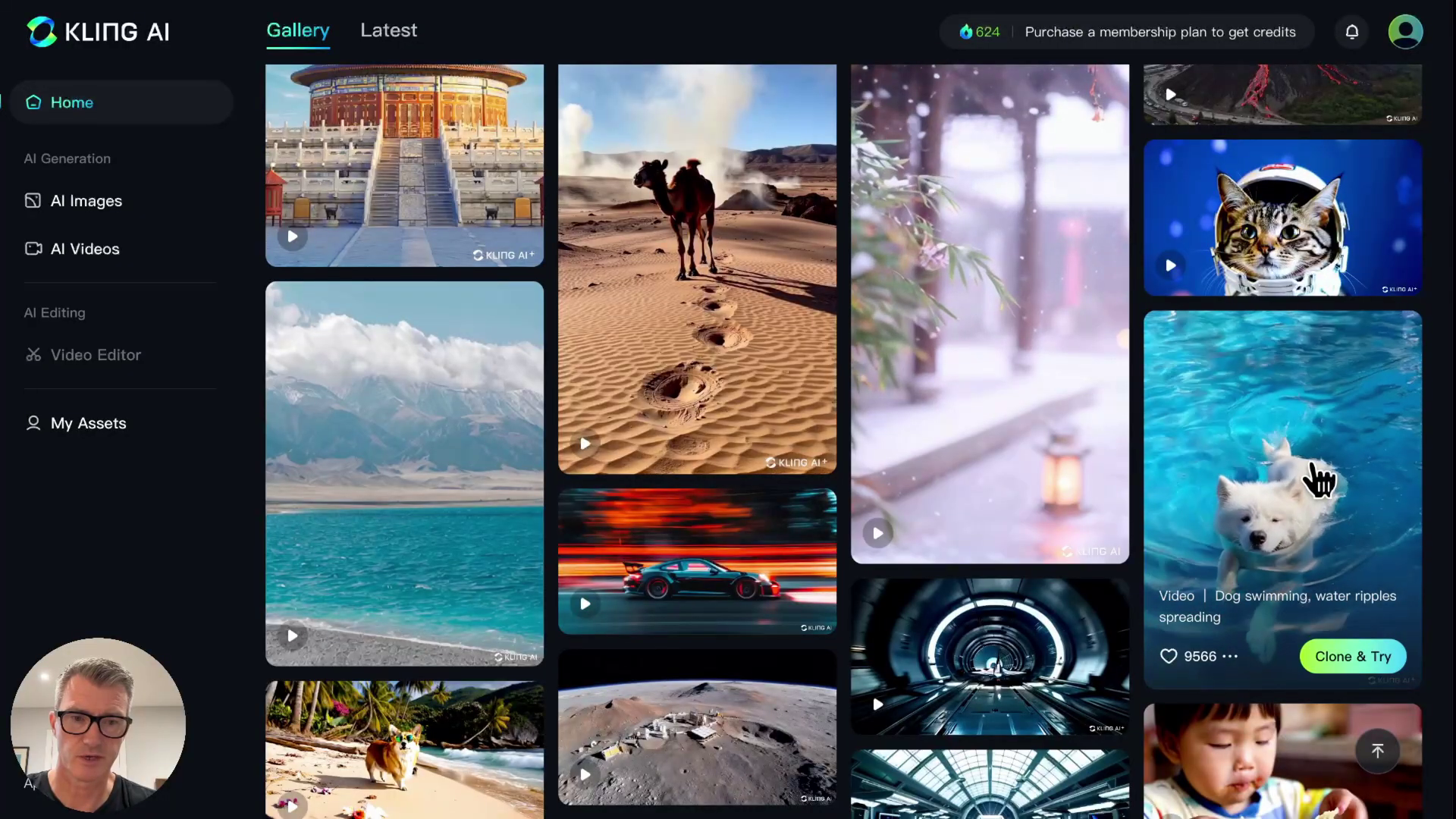
# - Look at the future-lab cube video further down the gallery, then go to AI Images
pyautogui.scroll(-4, 416, 367)
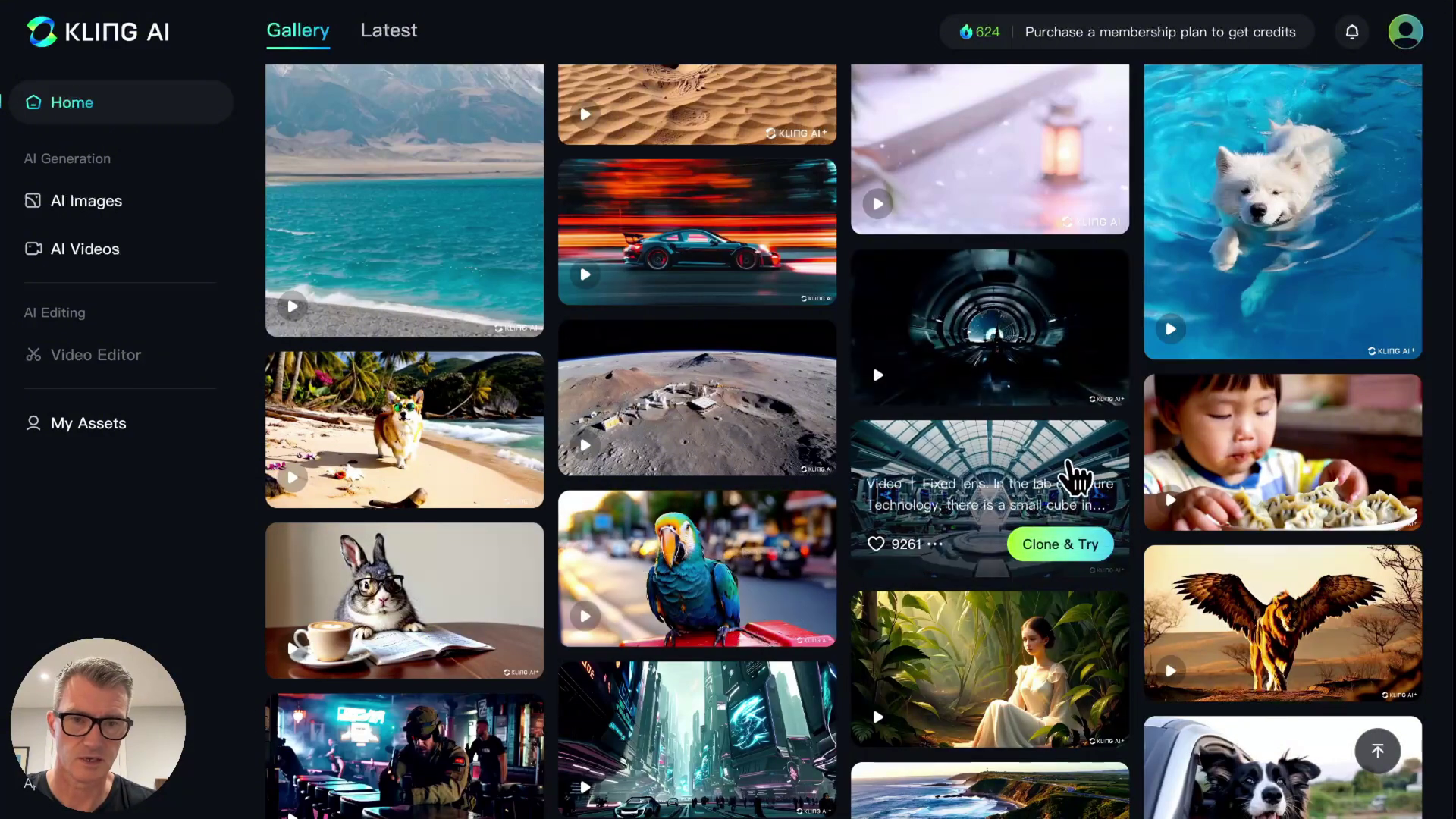
pyautogui.click(1076, 476)
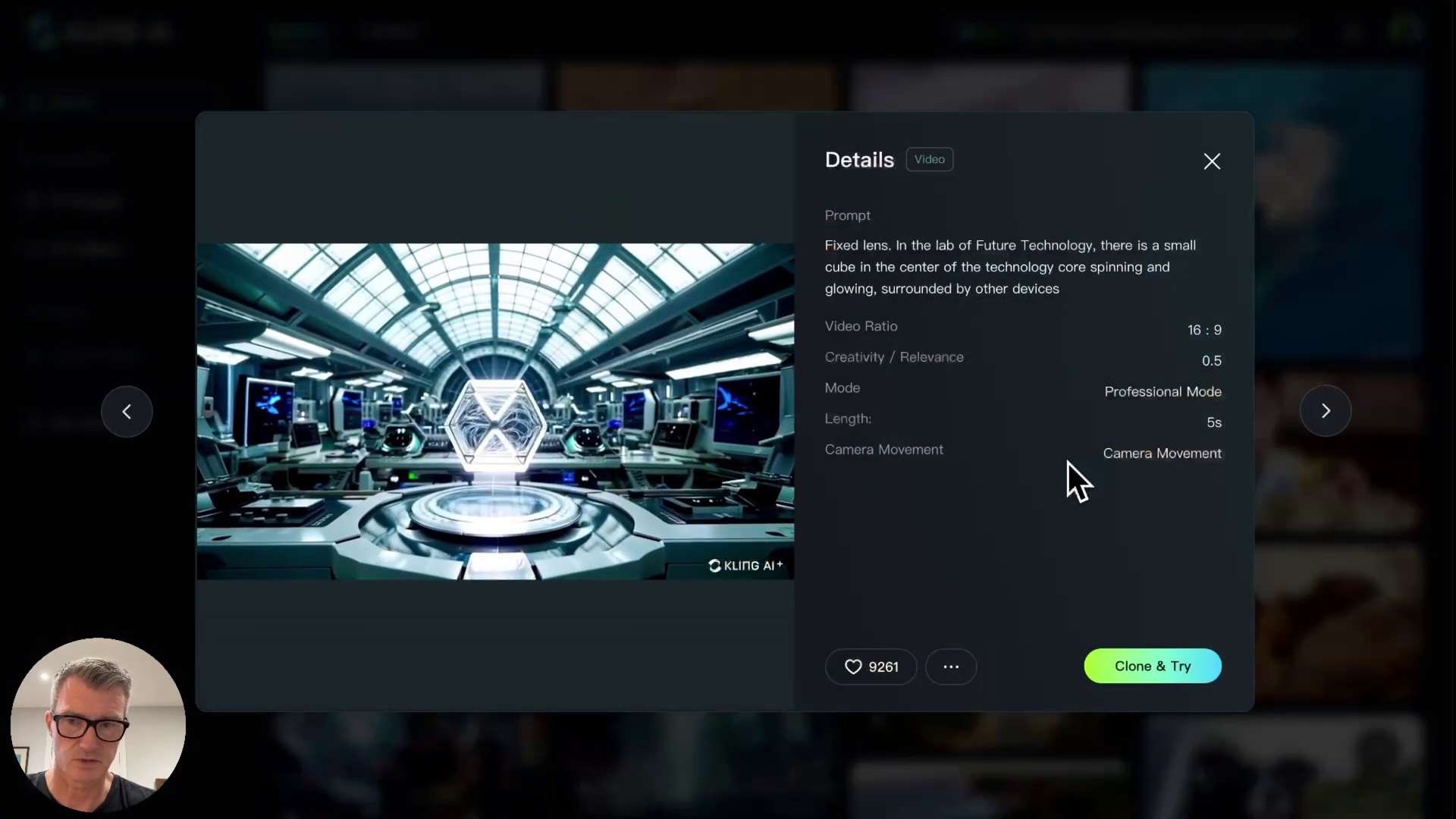
pyautogui.click(1211, 160)
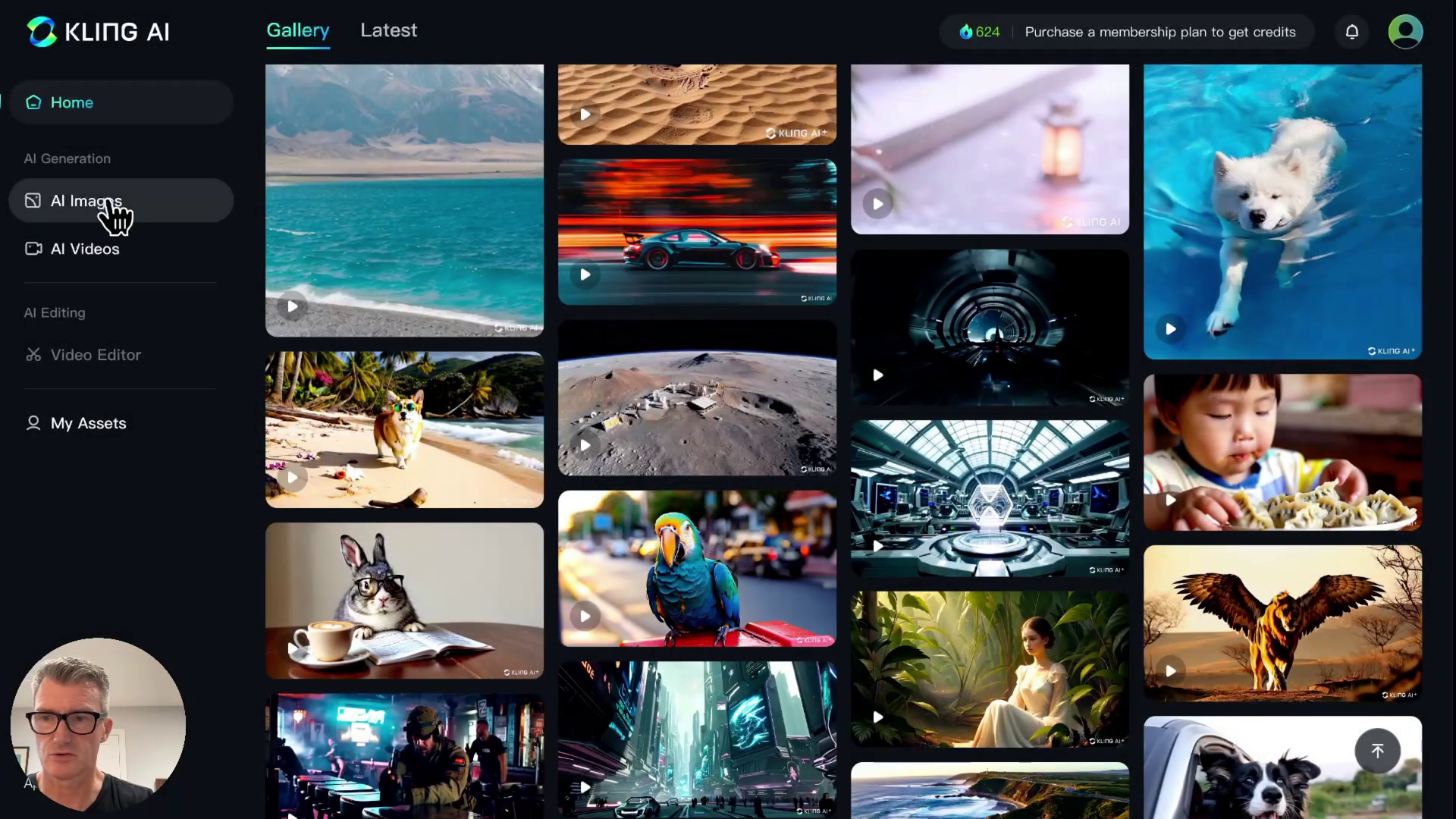
pyautogui.click(114, 218)
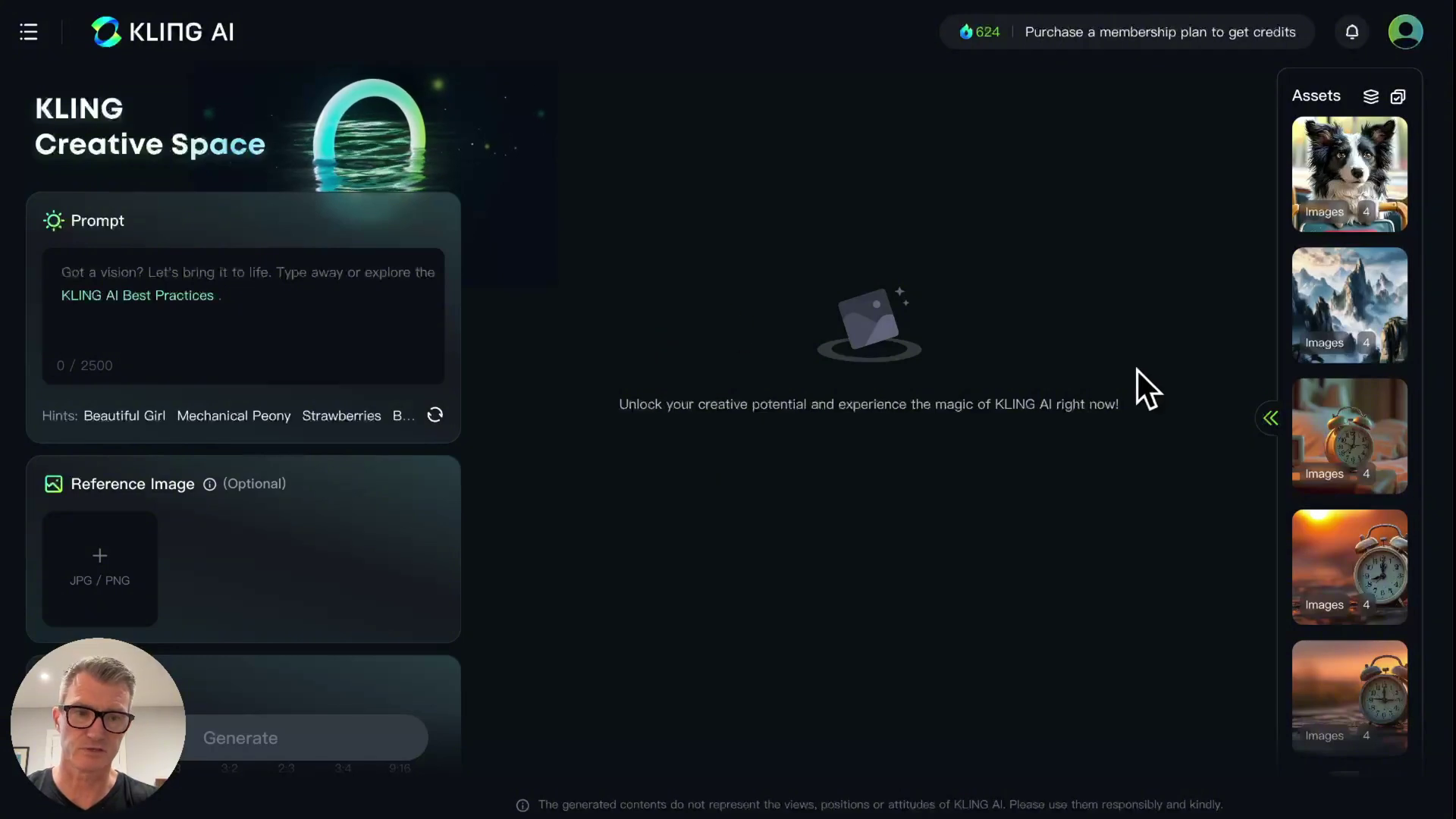
# - Preview the digital-glitch, graffiti-tunnel and high-speed car chase image sets from Assets
pyautogui.scroll(-10, 1326, 584)
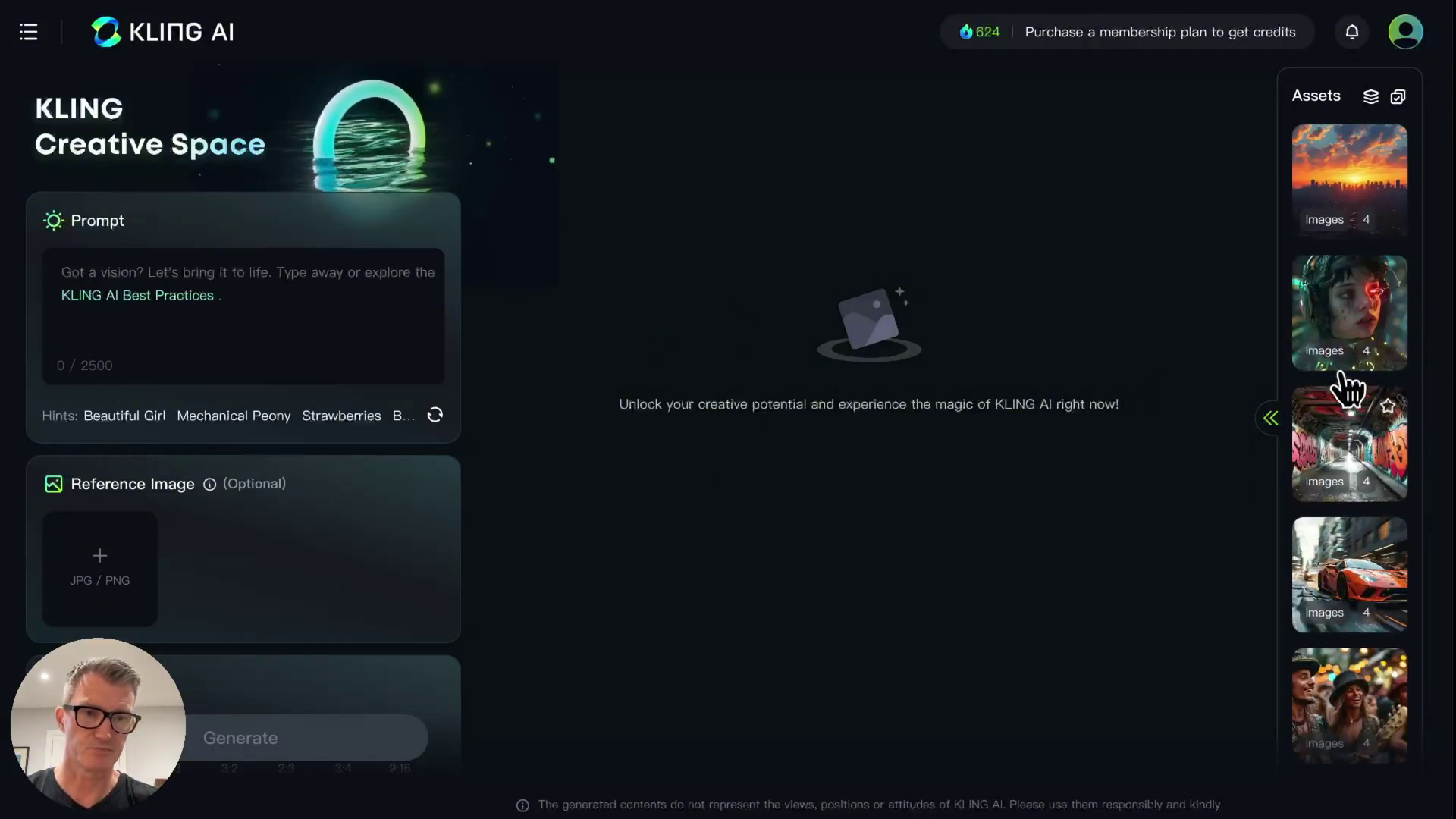
pyautogui.click(1337, 307)
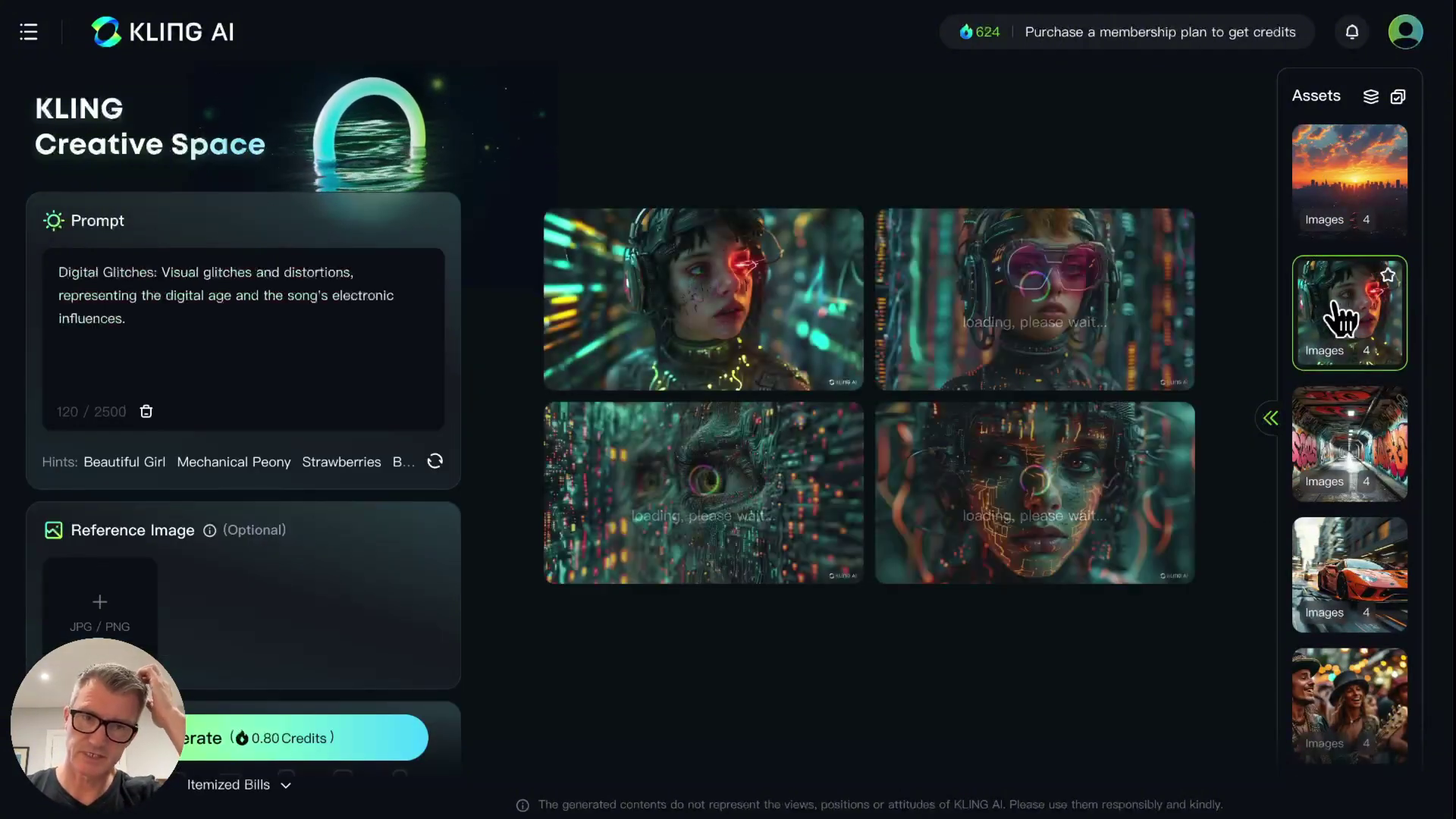
pyautogui.click(1338, 443)
pyautogui.click(1342, 576)
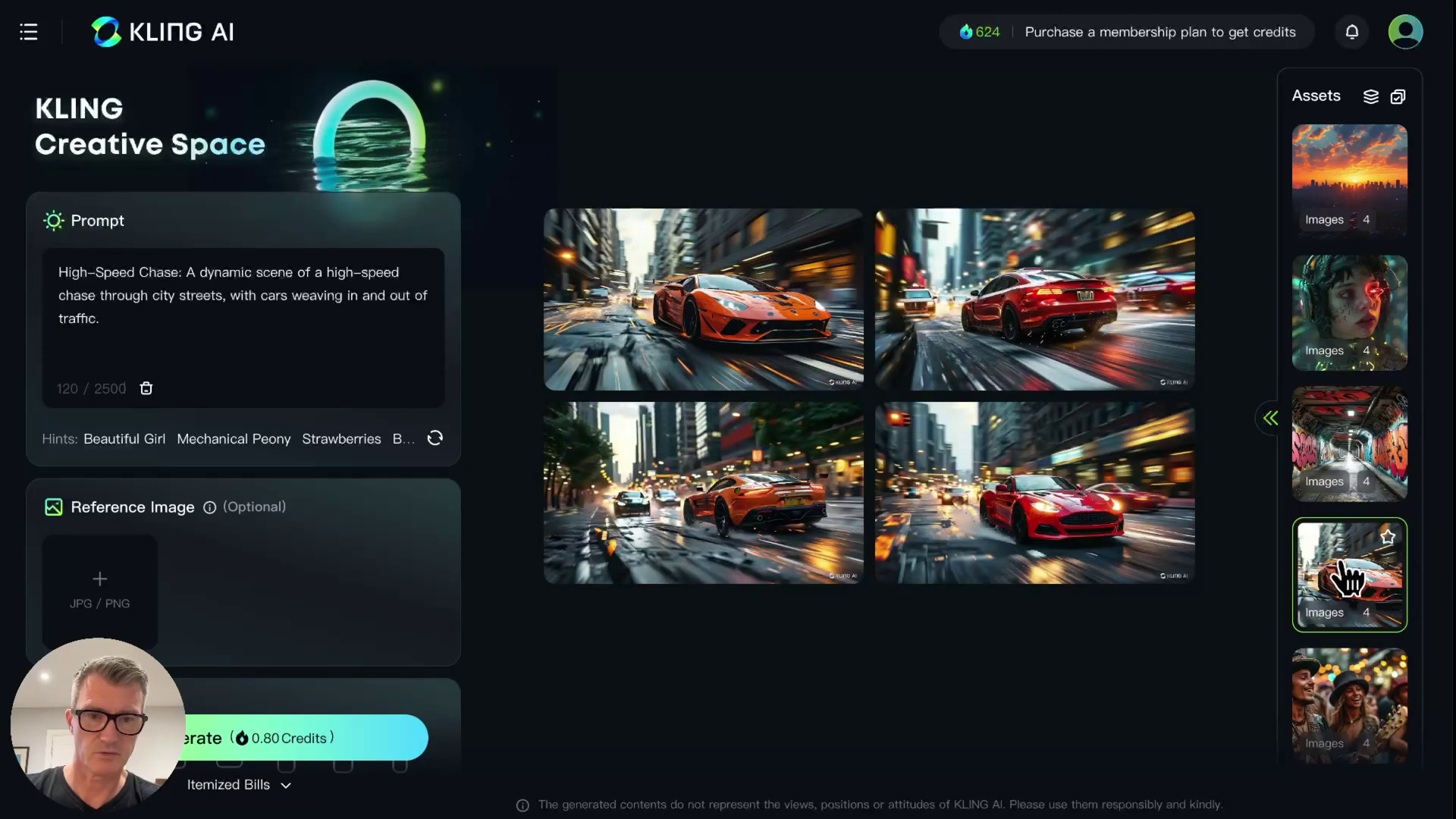
# - Load the Abstract Faces image set and review its Settings
pyautogui.scroll(-5, 1348, 580)
pyautogui.click(1348, 580)
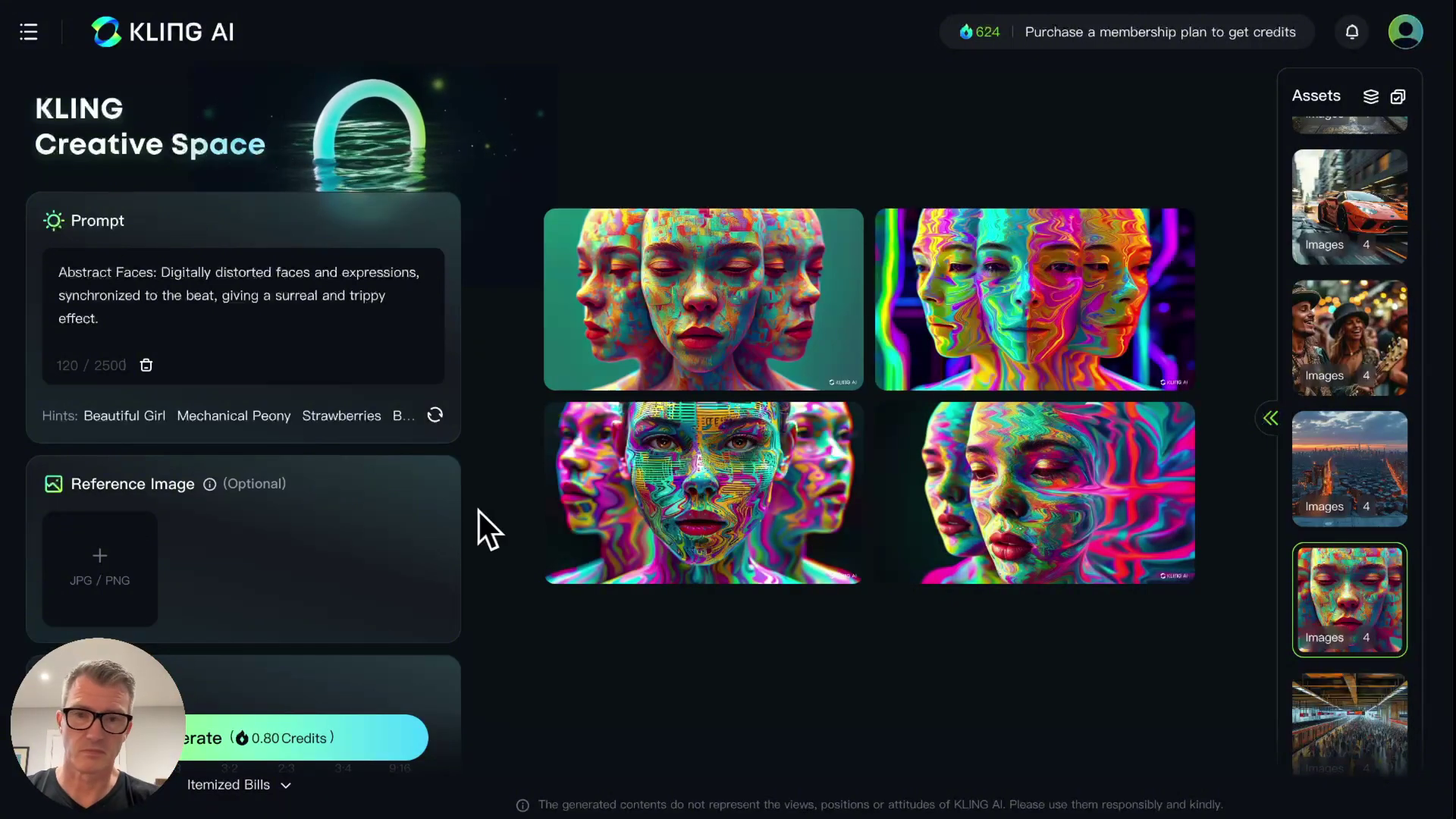
pyautogui.scroll(-5, 1342, 588)
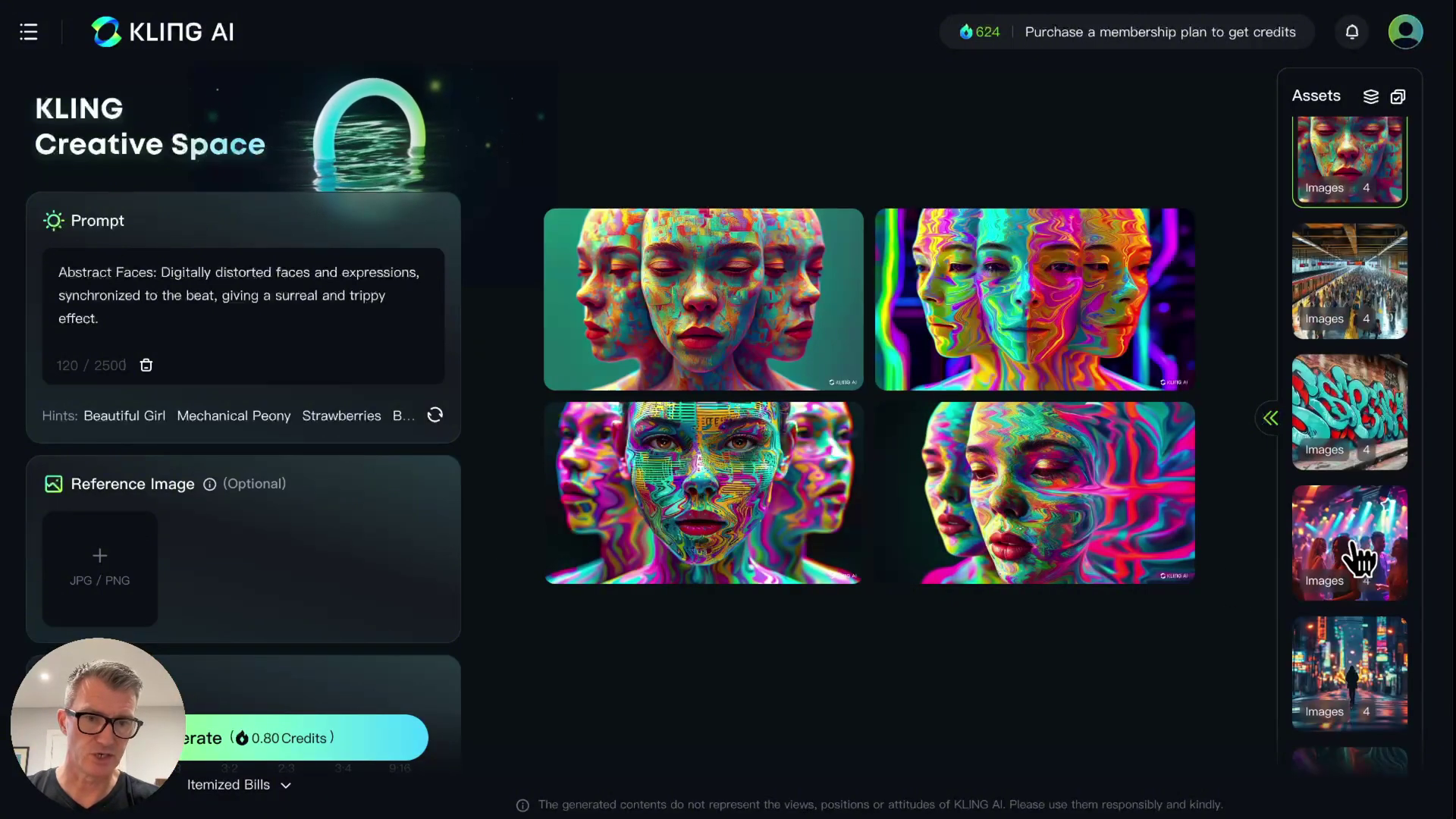
pyautogui.scroll(-5, 1358, 553)
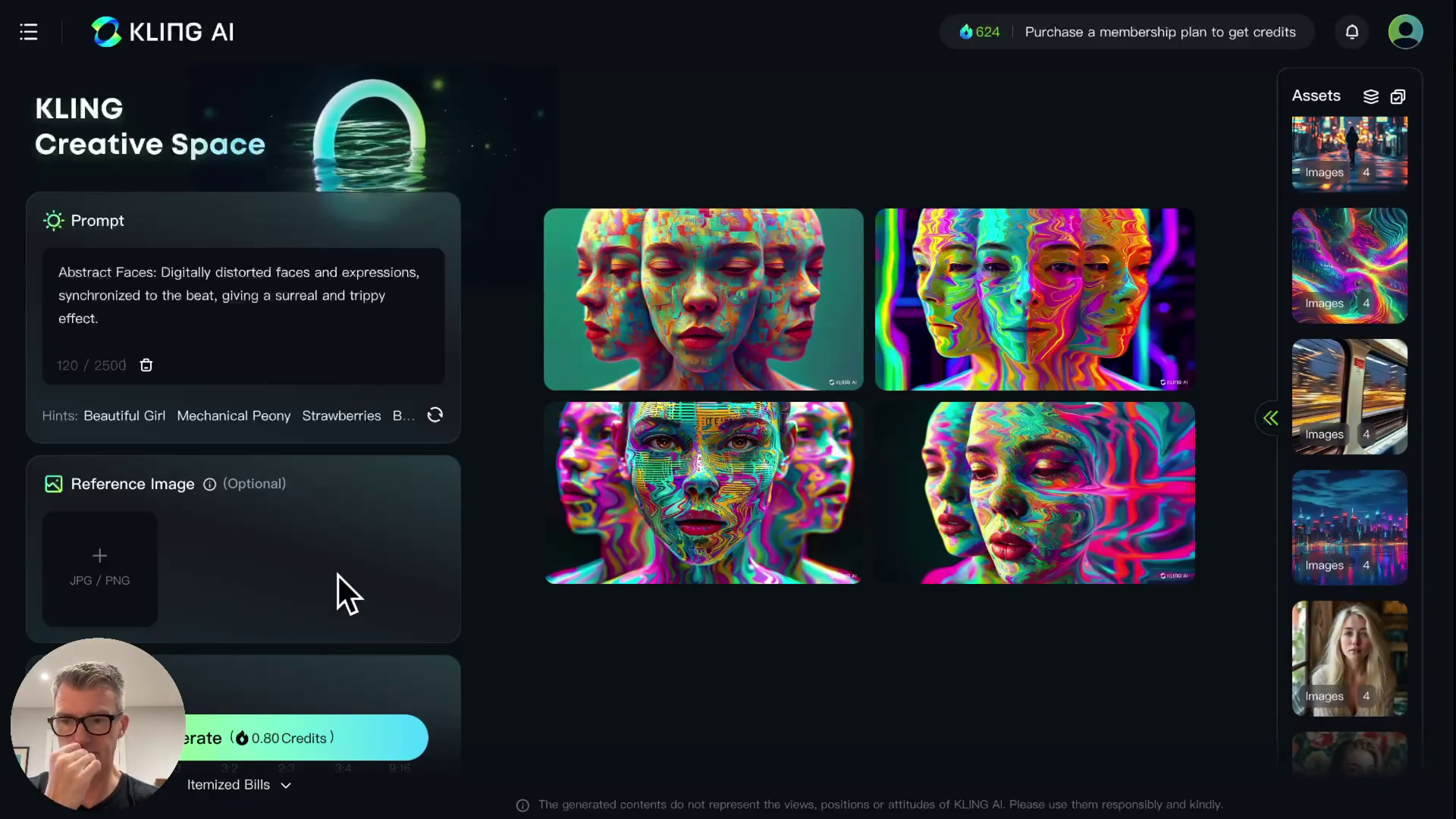
pyautogui.scroll(-2, 339, 575)
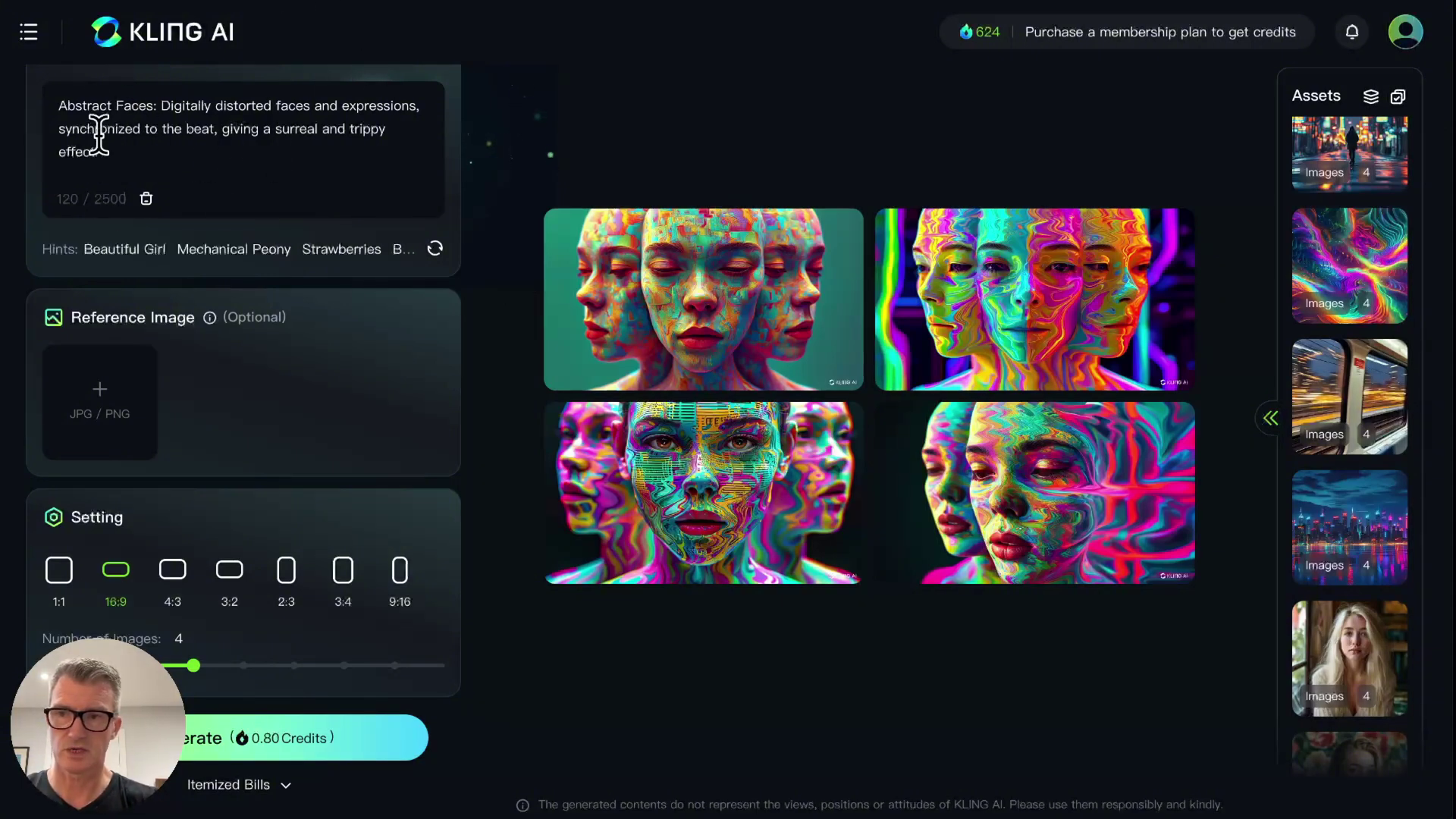
pyautogui.moveTo(893, 466)
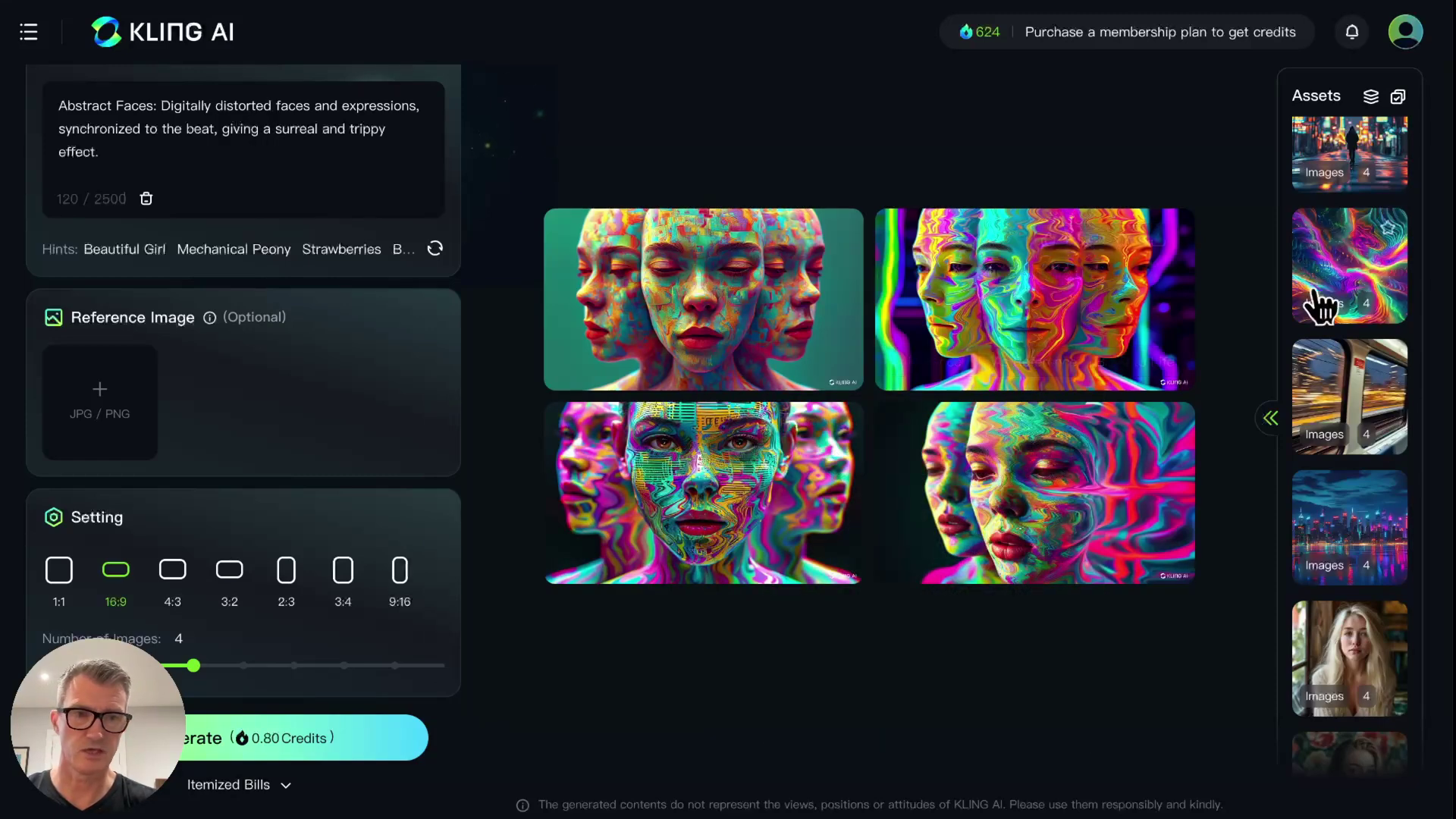
# - Generate four watercolor images from the Strawberries example prompt, checking the 0.80-credit itemized bill
pyautogui.scroll(-10, 1345, 315)
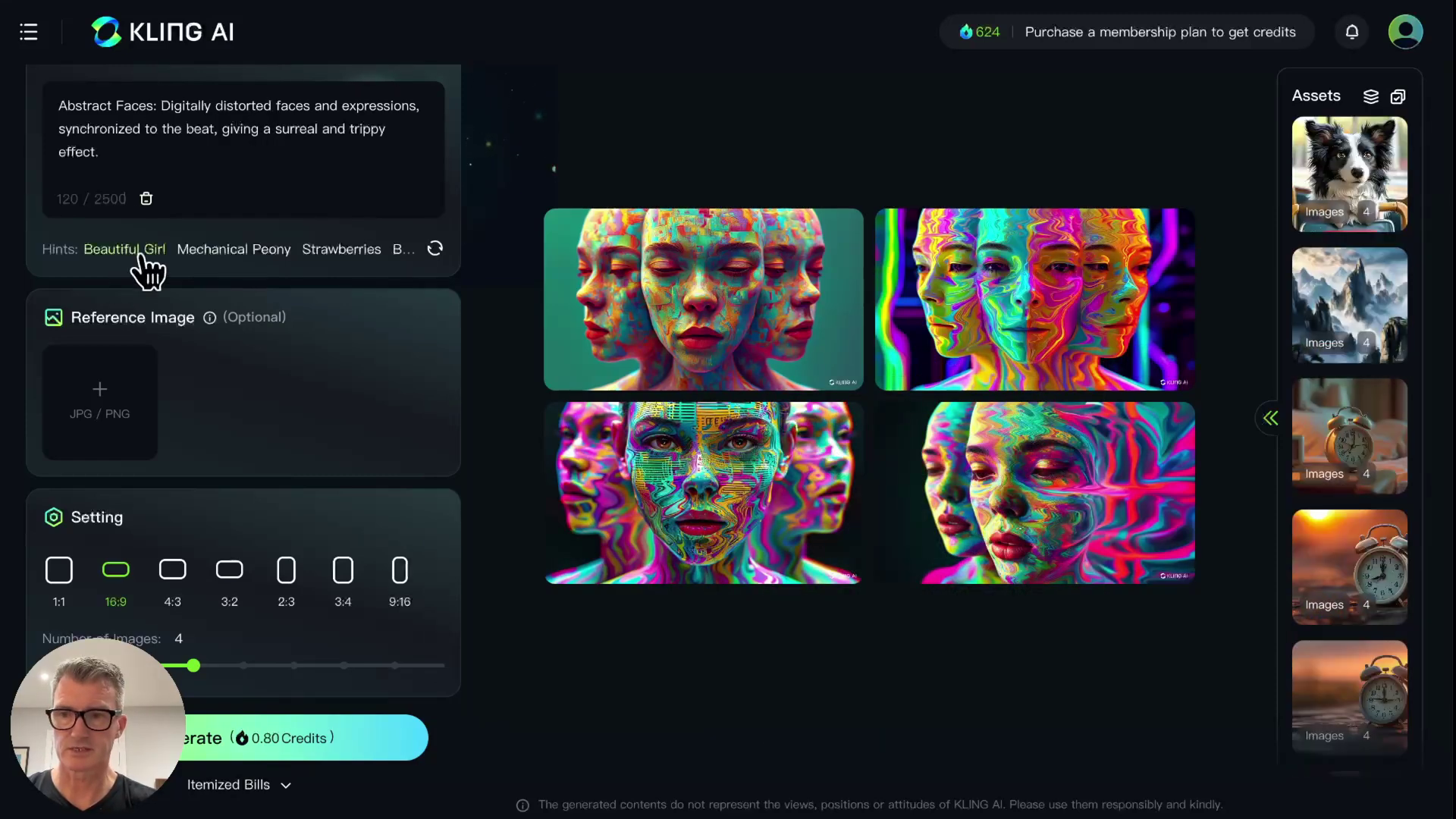
pyautogui.click(341, 248)
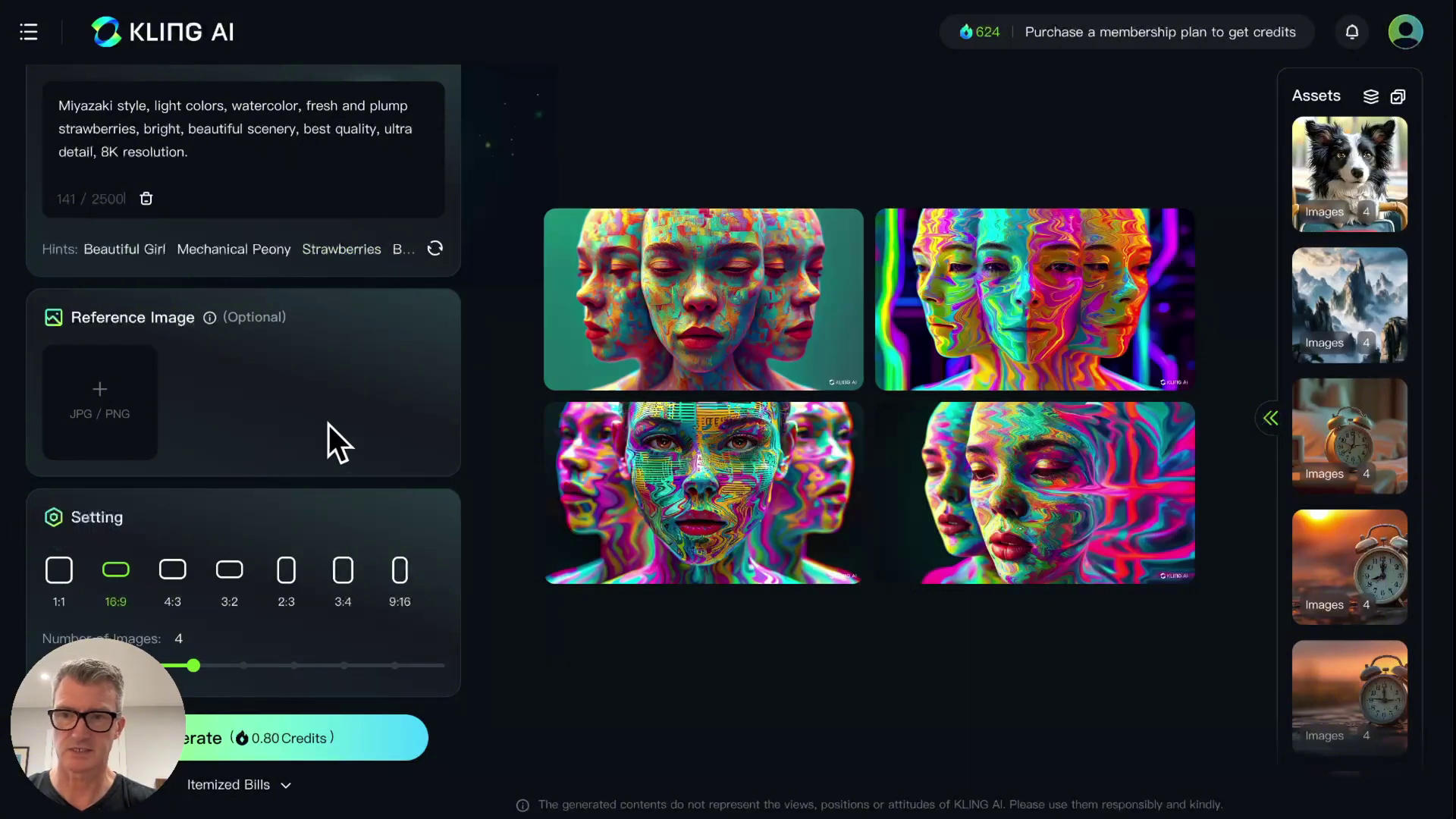
pyautogui.scroll(3, 332, 428)
pyautogui.scroll(-3, 330, 431)
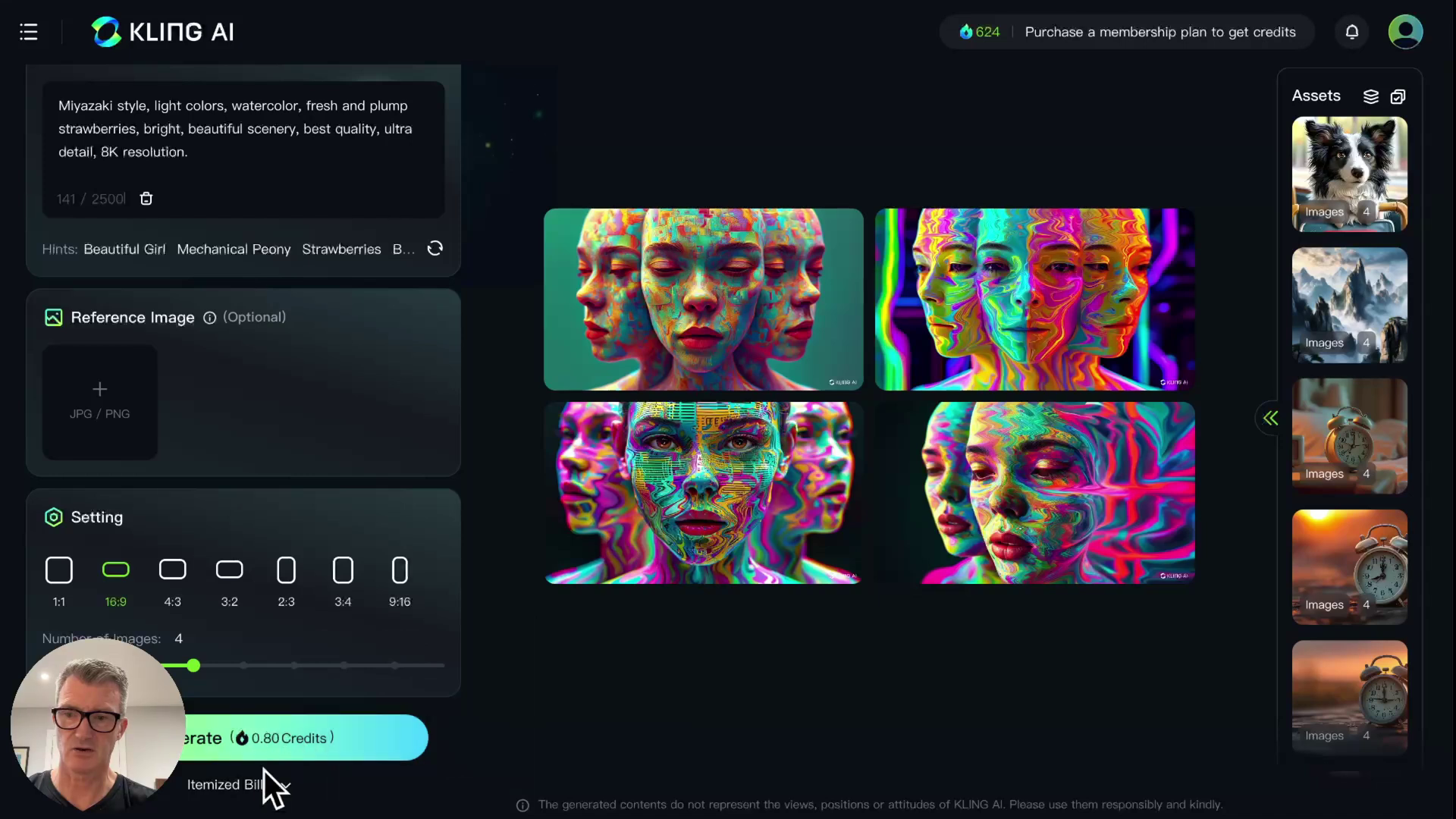
pyautogui.moveTo(249, 790)
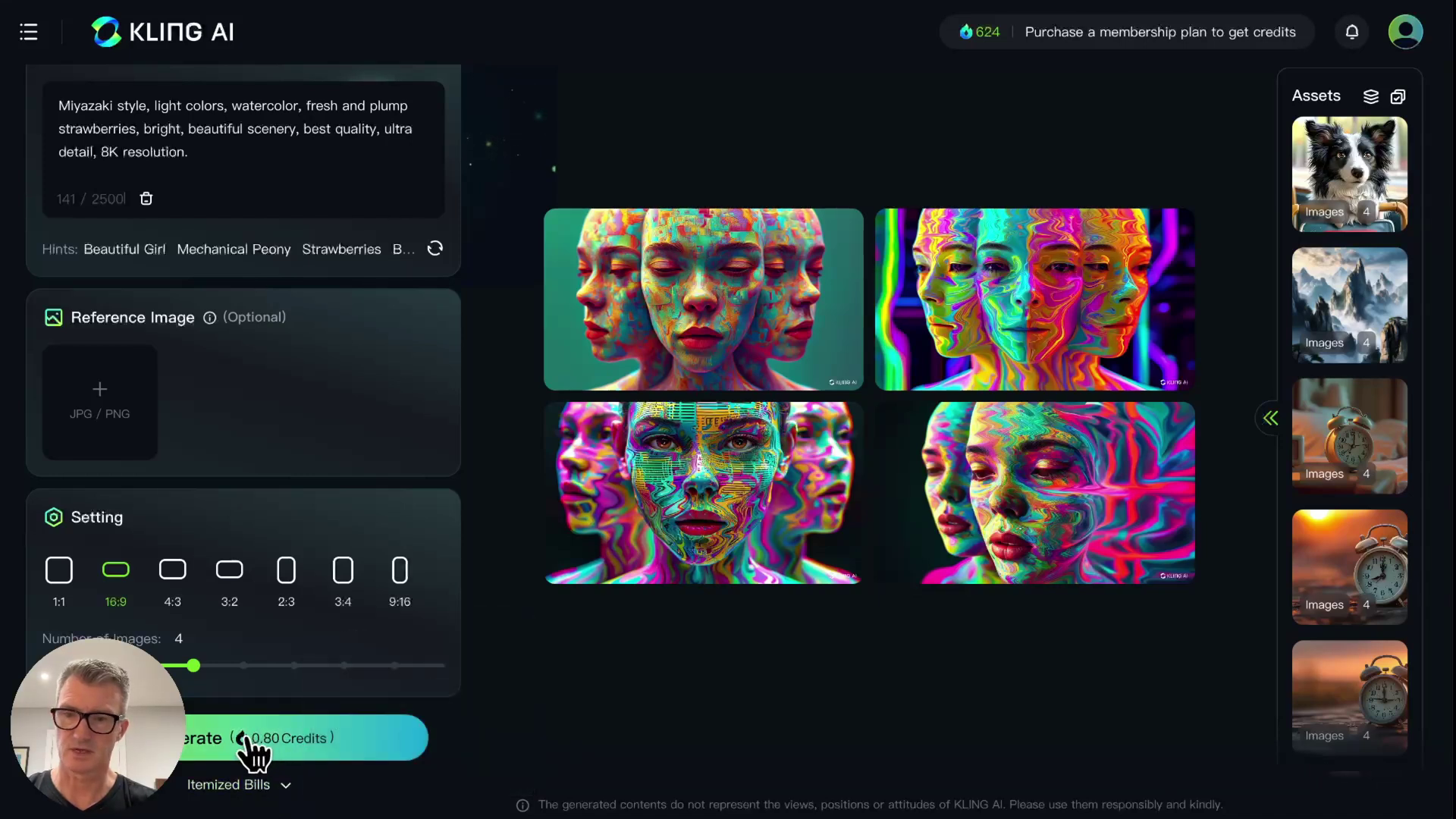
pyautogui.click(271, 737)
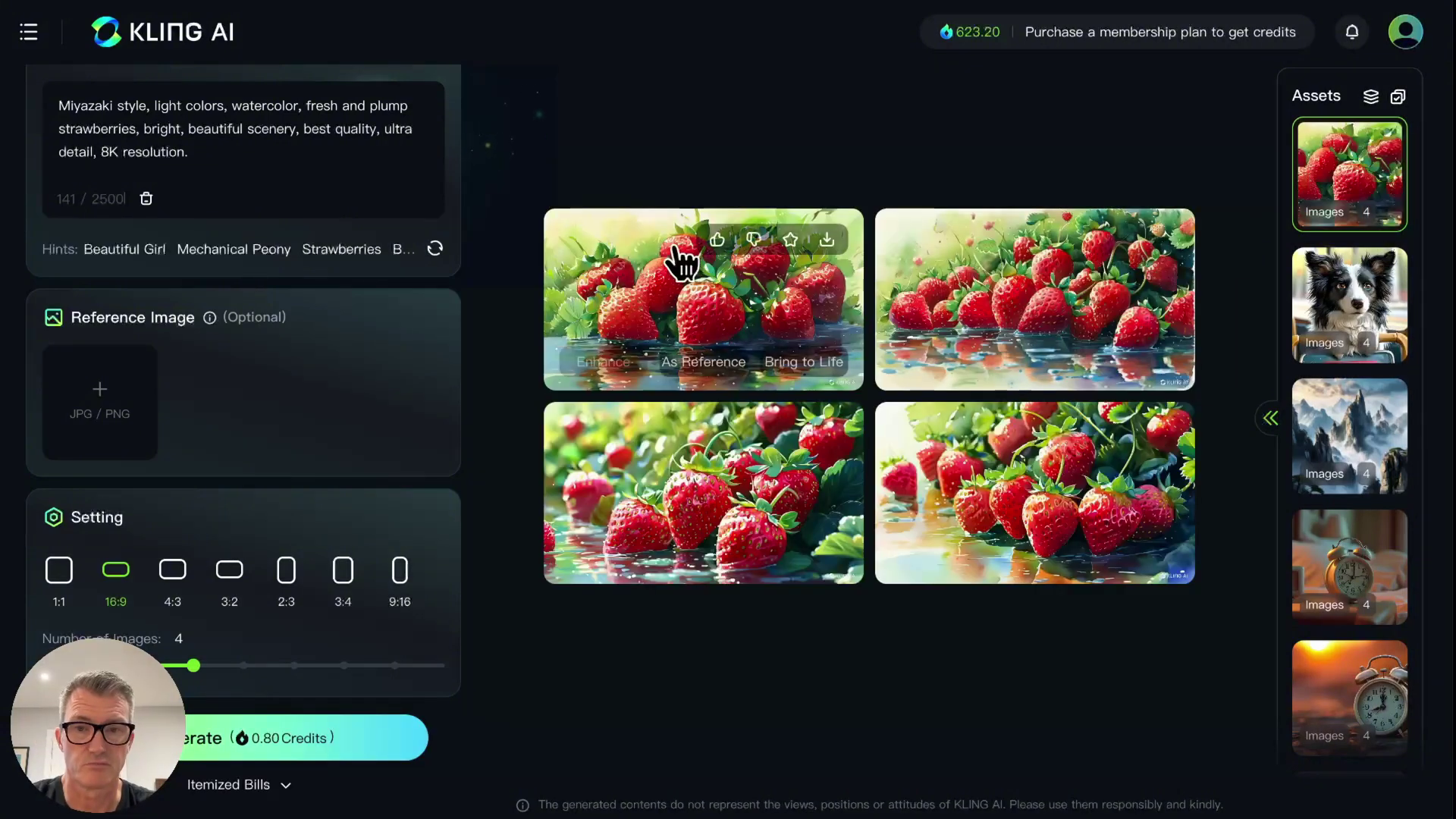
# - Page through the four enlarged strawberry images, then close the preview
pyautogui.click(675, 248)
pyautogui.click(1187, 343)
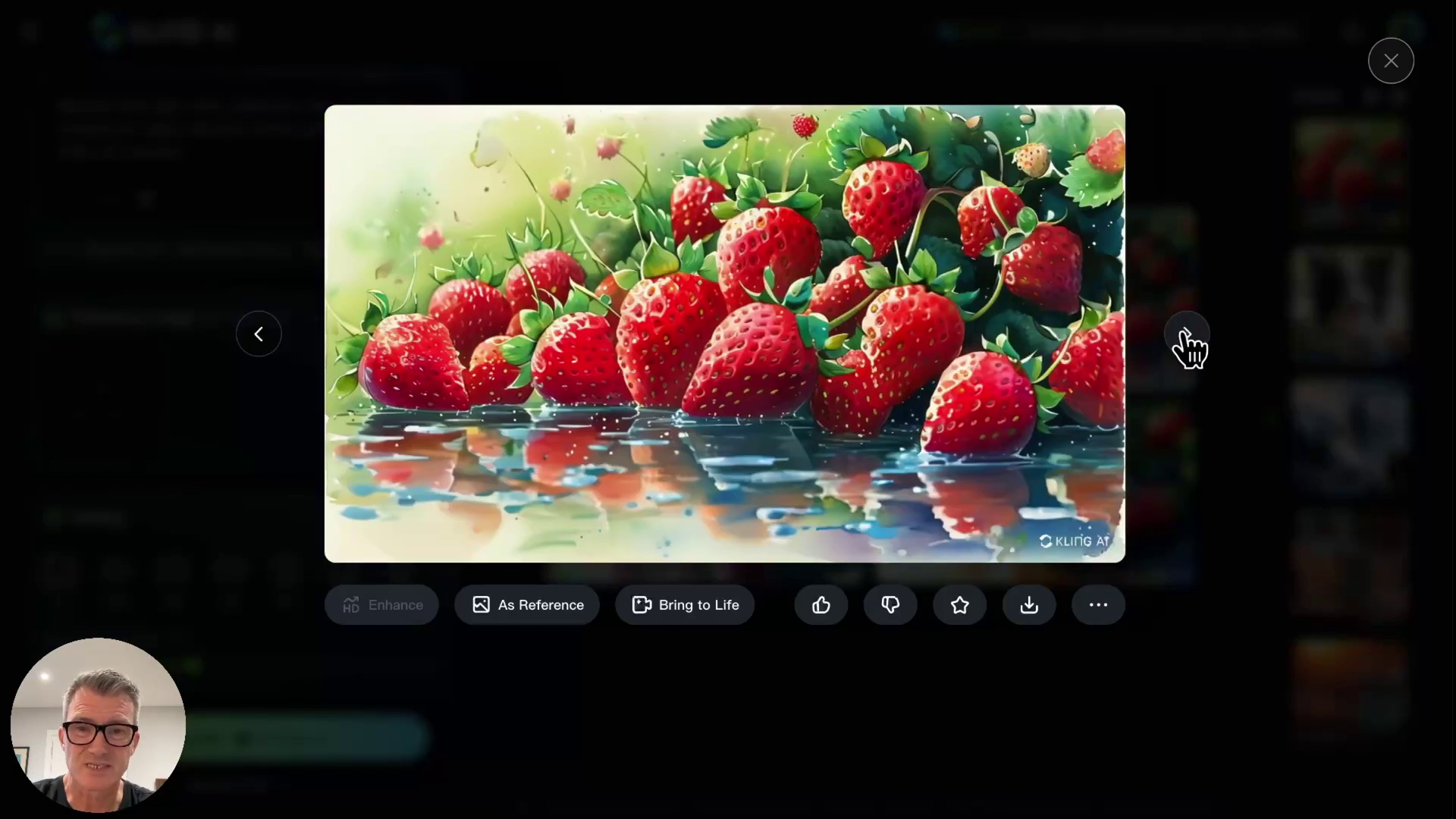
pyautogui.click(1187, 343)
pyautogui.click(1187, 342)
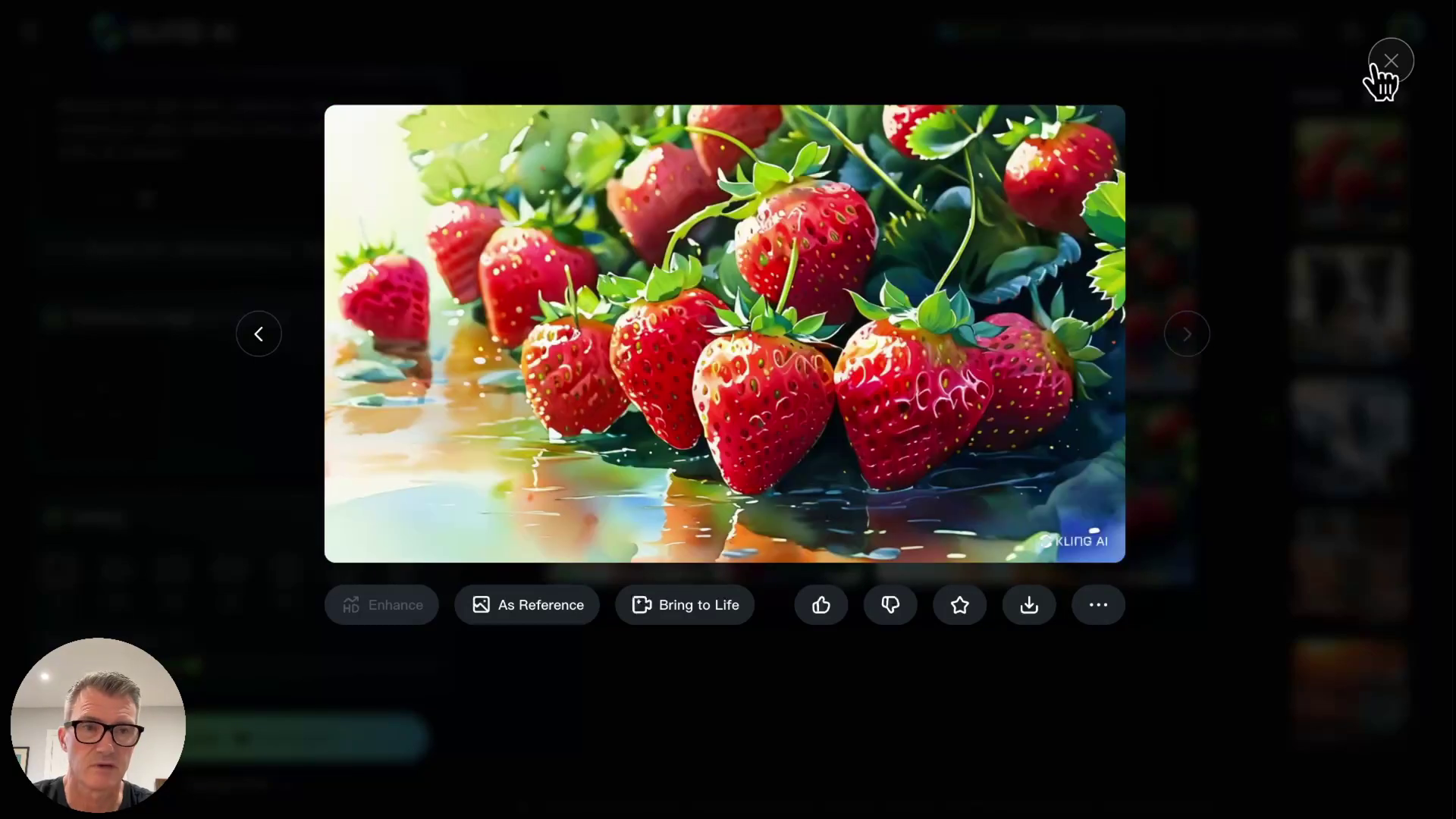
pyautogui.click(1388, 64)
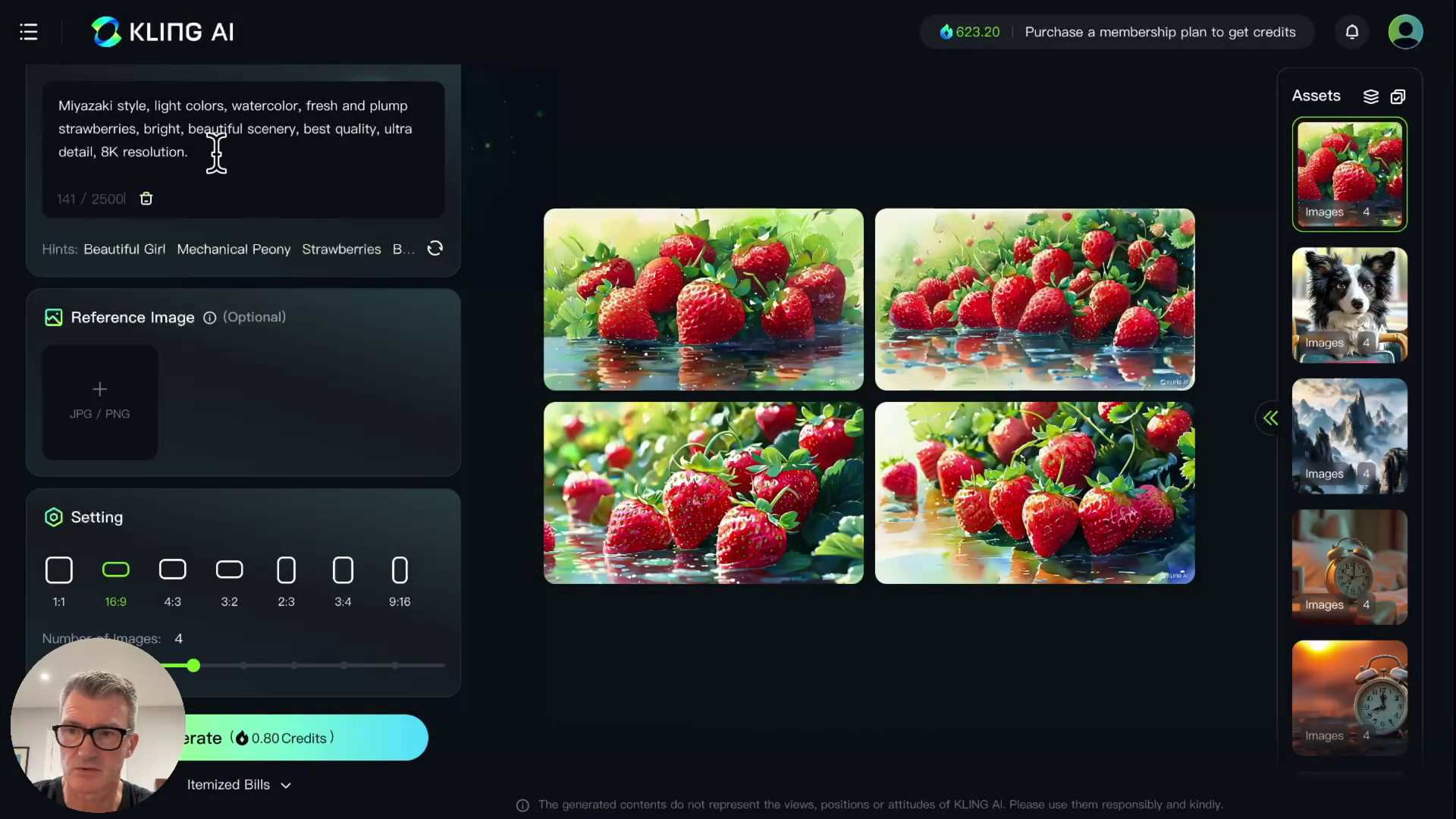
pyautogui.click(221, 154)
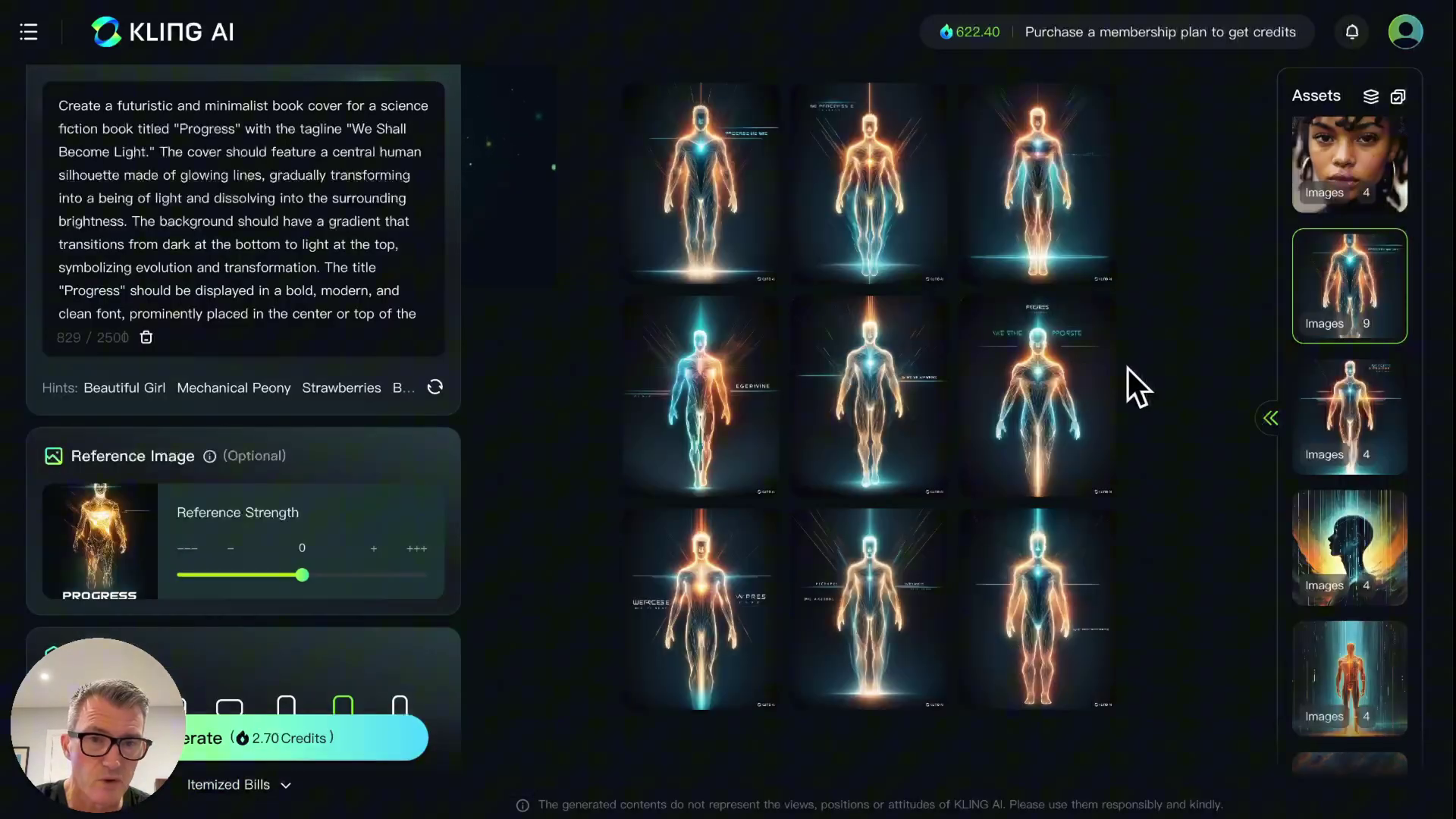
# - Enlarge the glowing-figure images and page through them before closing the preview
pyautogui.click(1028, 162)
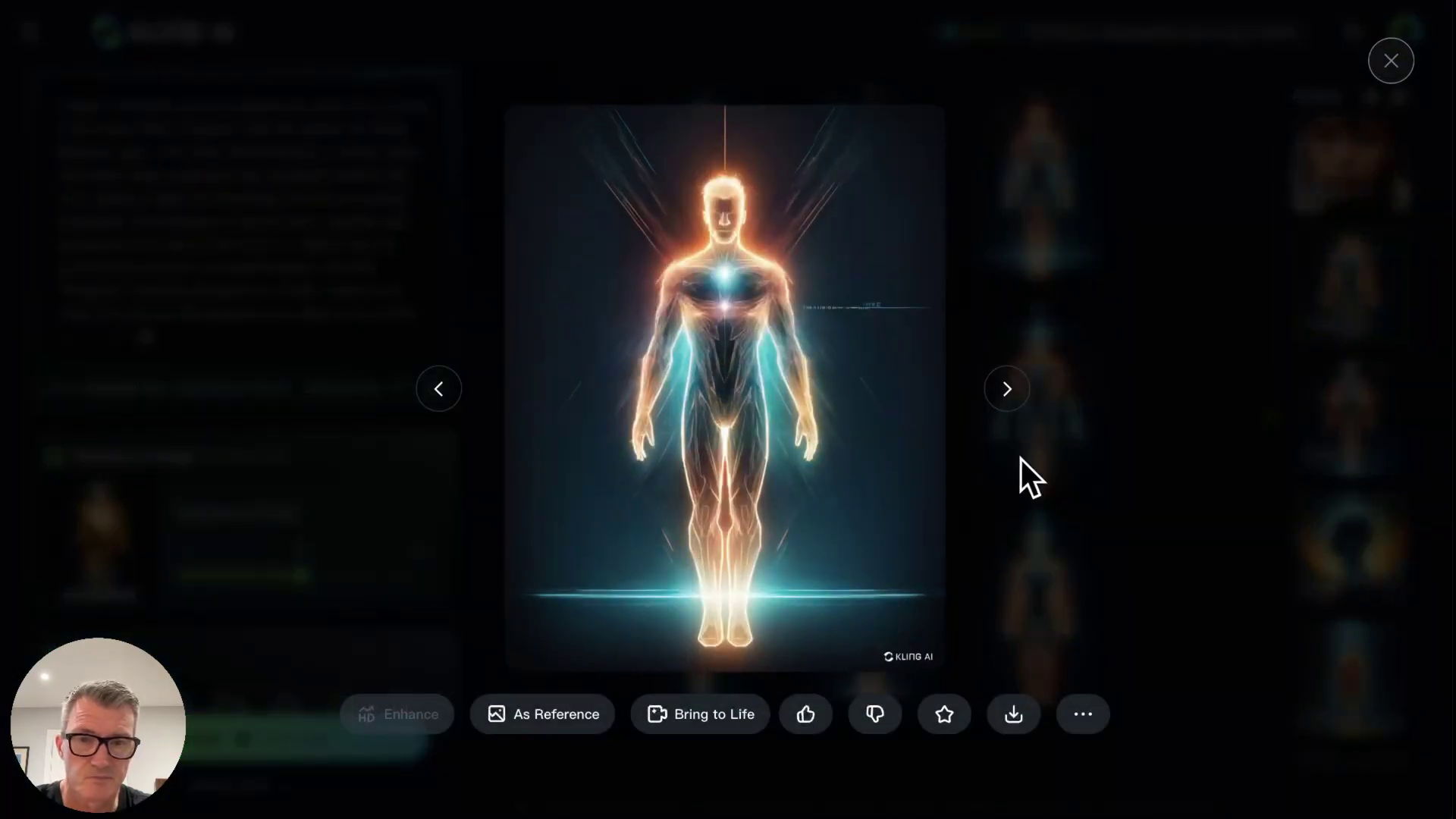
pyautogui.click(1009, 390)
pyautogui.click(1011, 389)
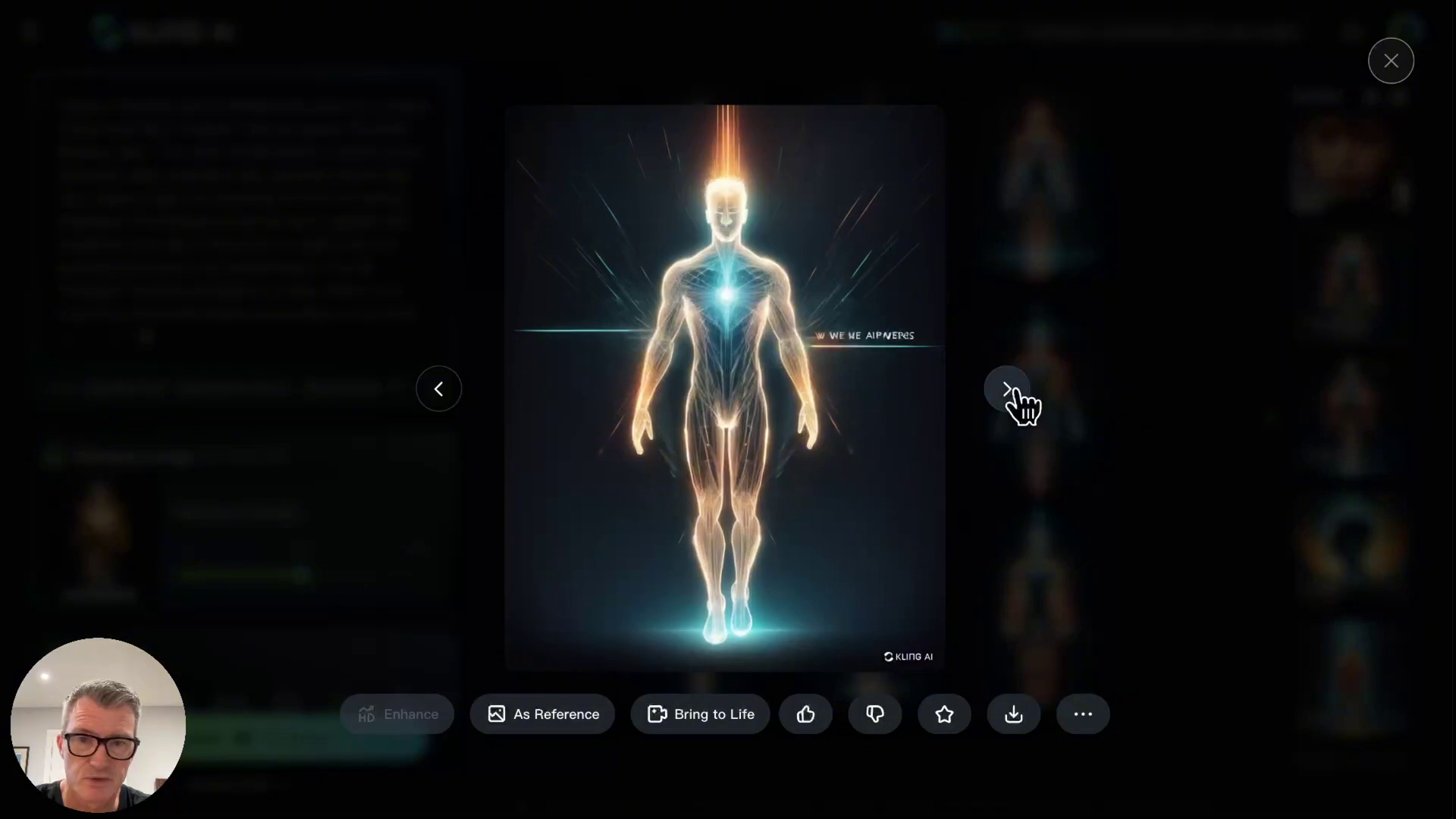
pyautogui.click(1012, 393)
pyautogui.click(1390, 62)
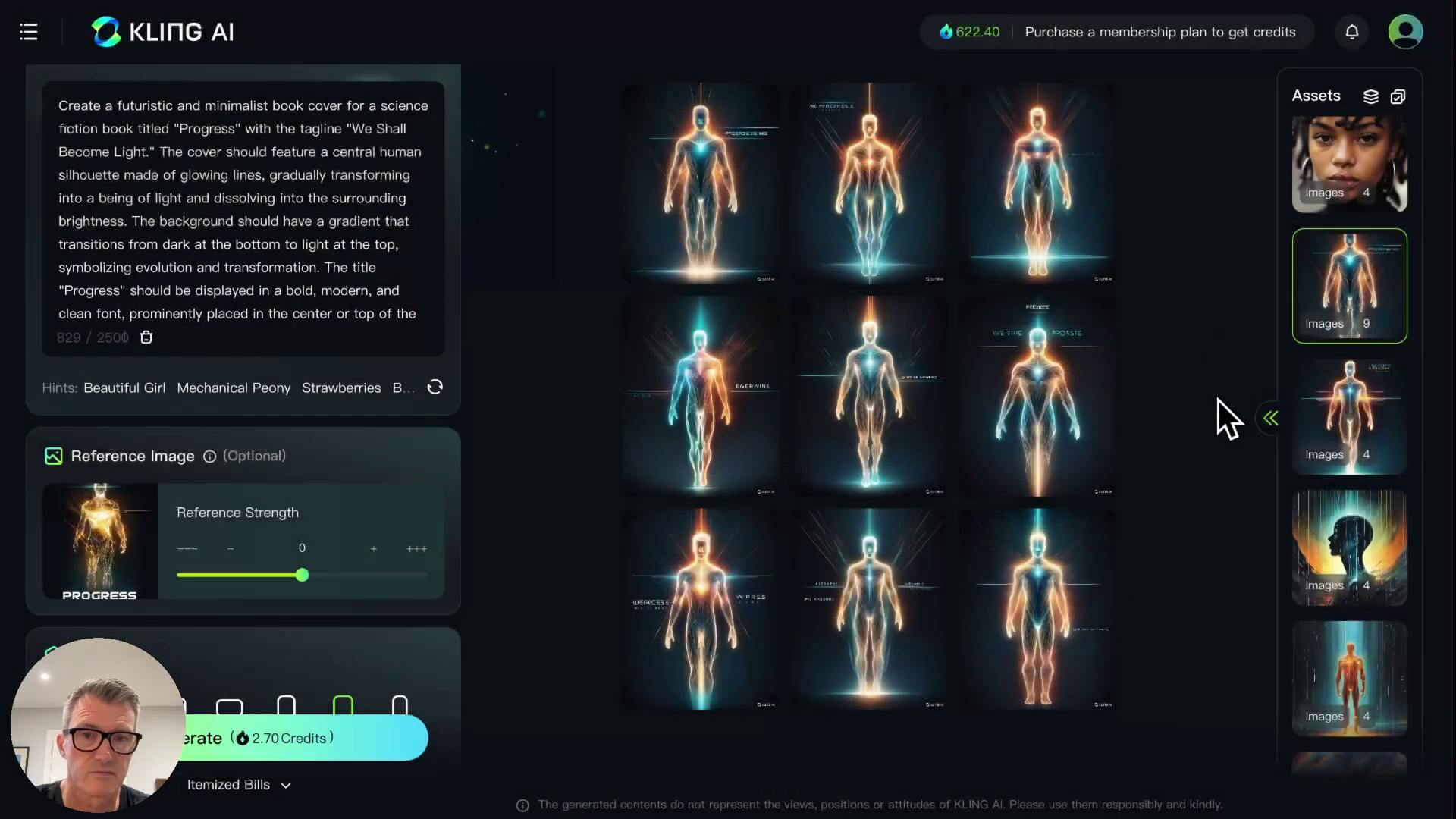
# - Load the Progress silhouette book-cover set and briefly enlarge its bottom-right image
pyautogui.click(1369, 529)
pyautogui.click(1049, 484)
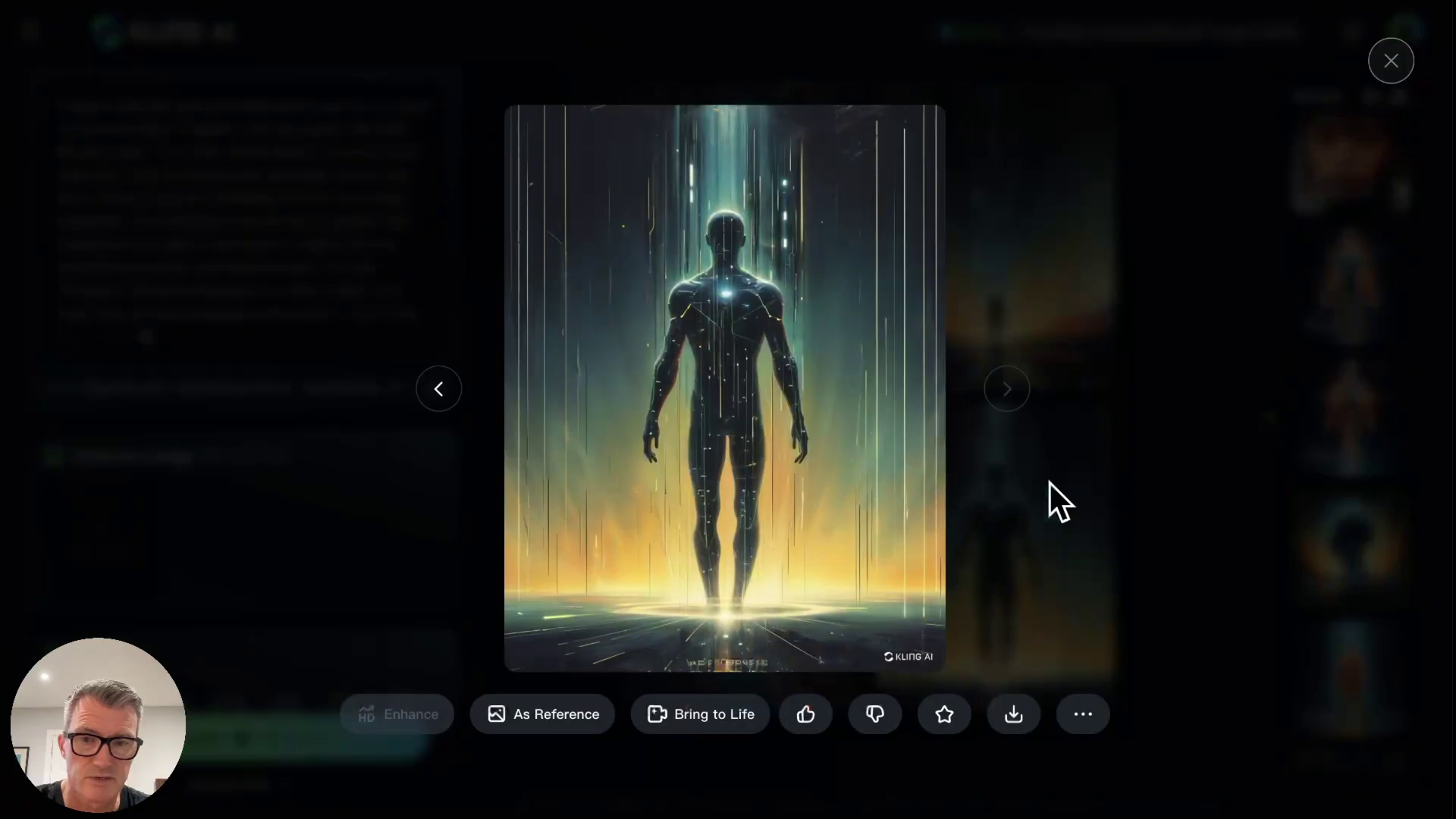
pyautogui.click(1153, 311)
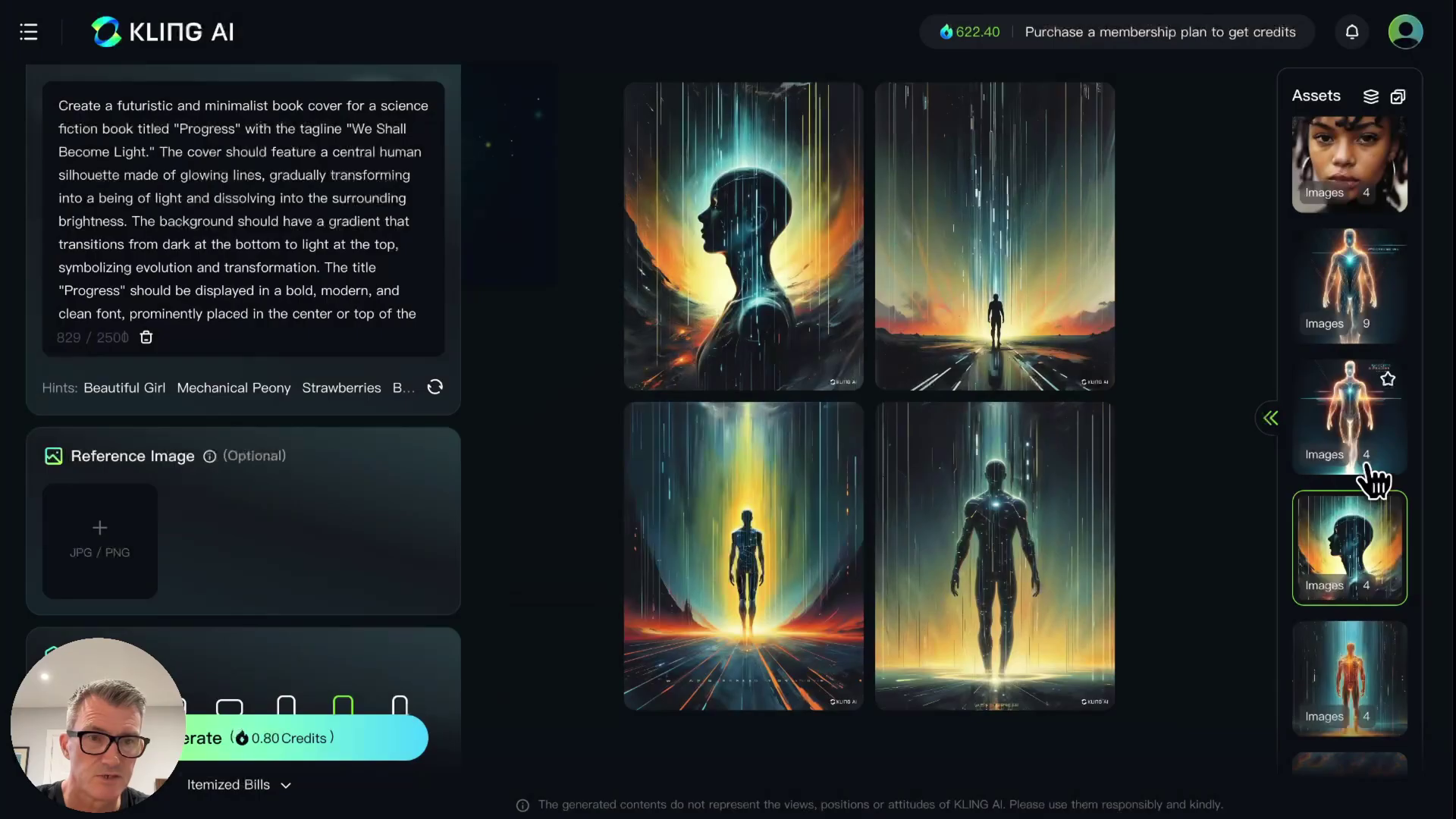
pyautogui.scroll(5, 1371, 478)
pyautogui.click(1357, 196)
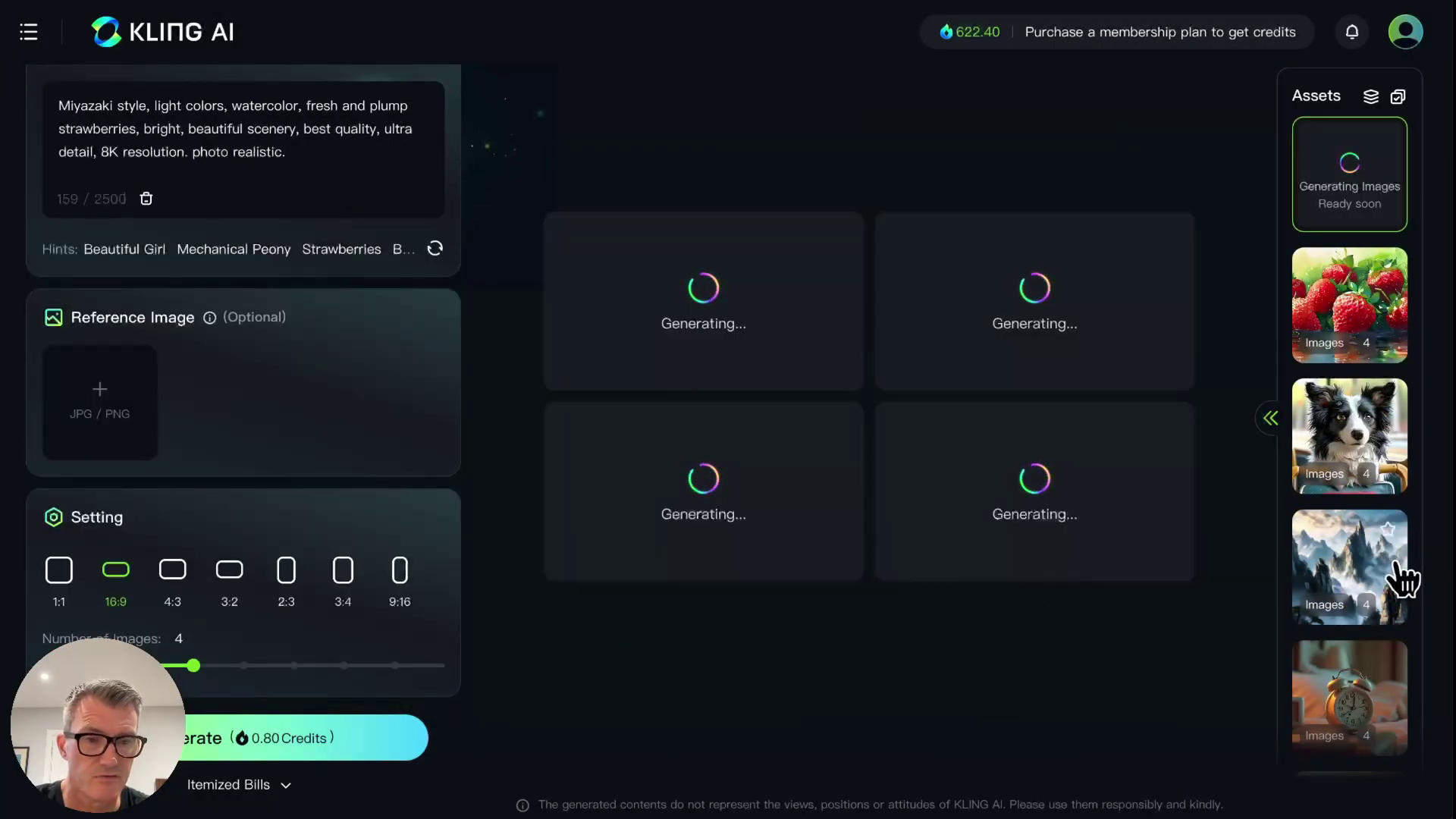
pyautogui.scroll(-10, 1399, 576)
pyautogui.scroll(-8, 1401, 580)
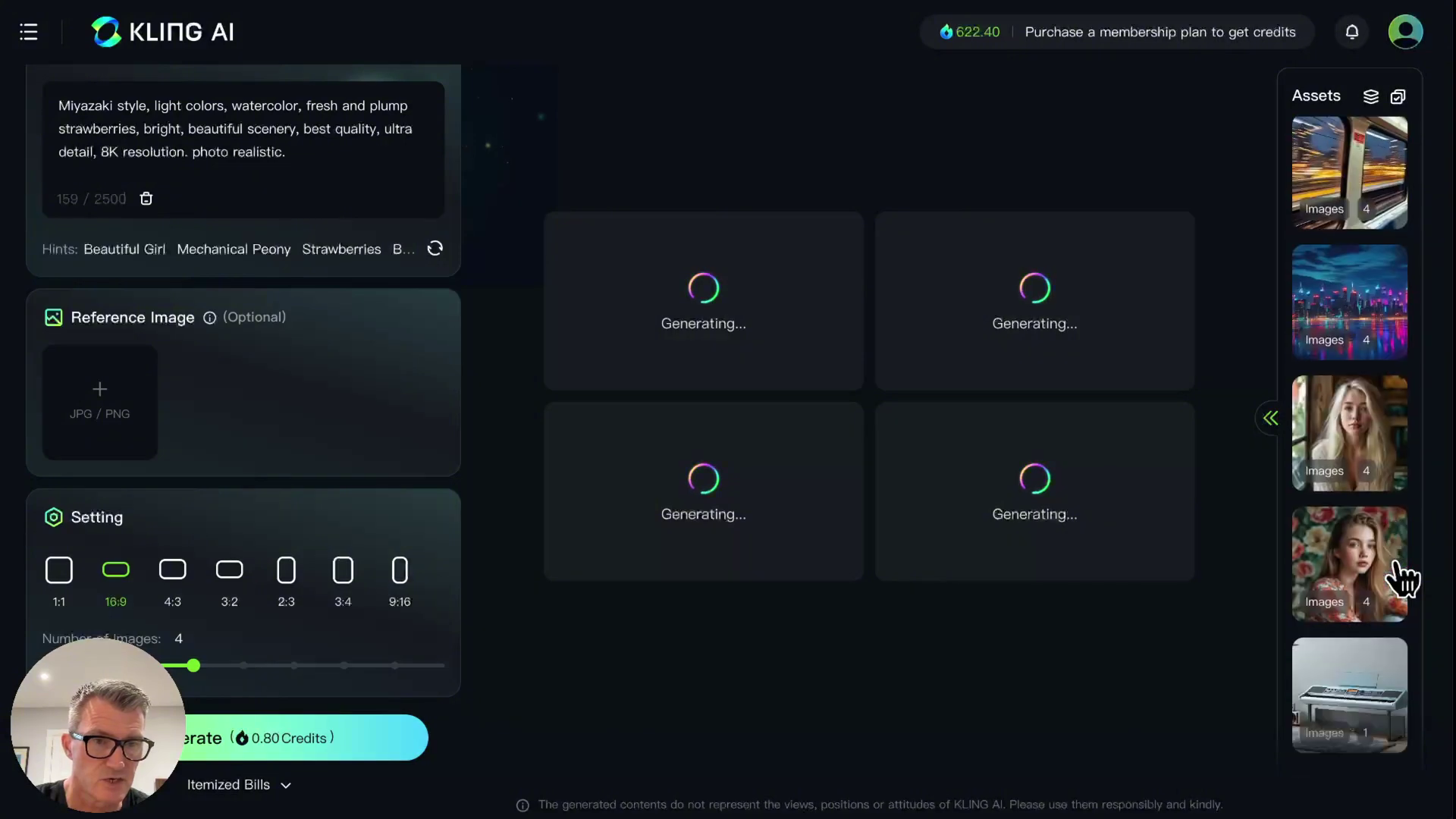
pyautogui.scroll(3, 1401, 580)
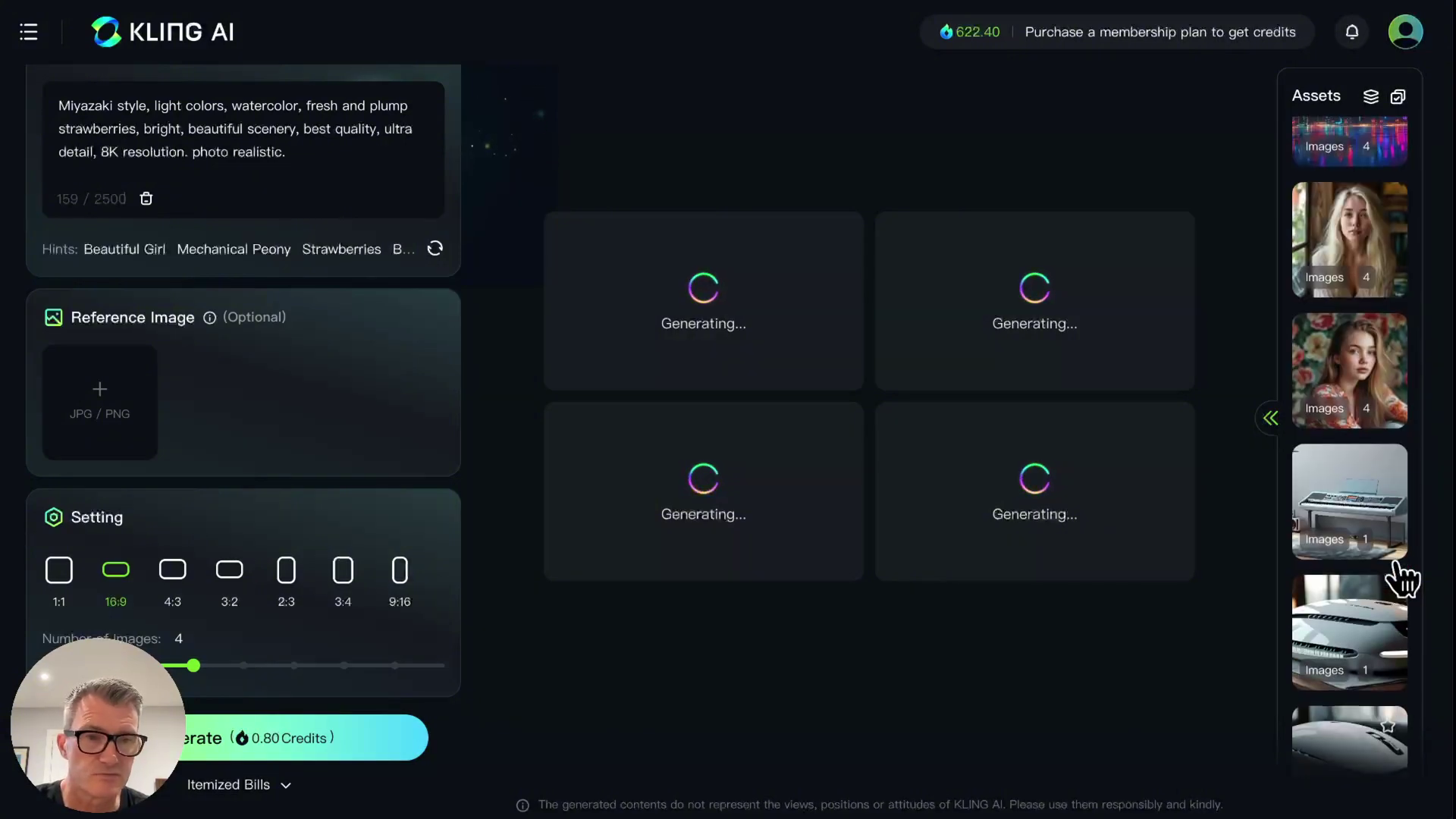
pyautogui.click(1348, 373)
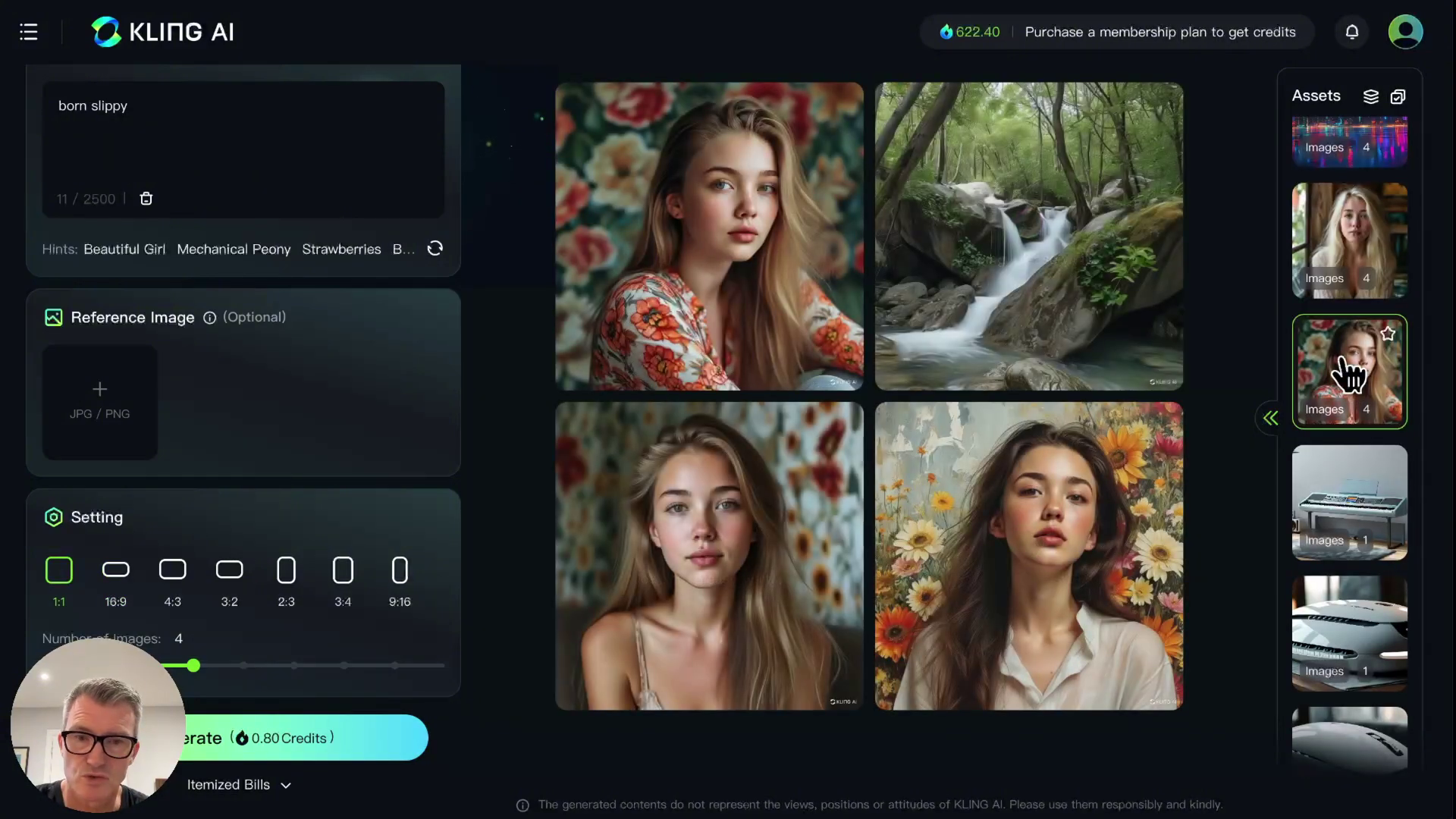
pyautogui.click(1357, 637)
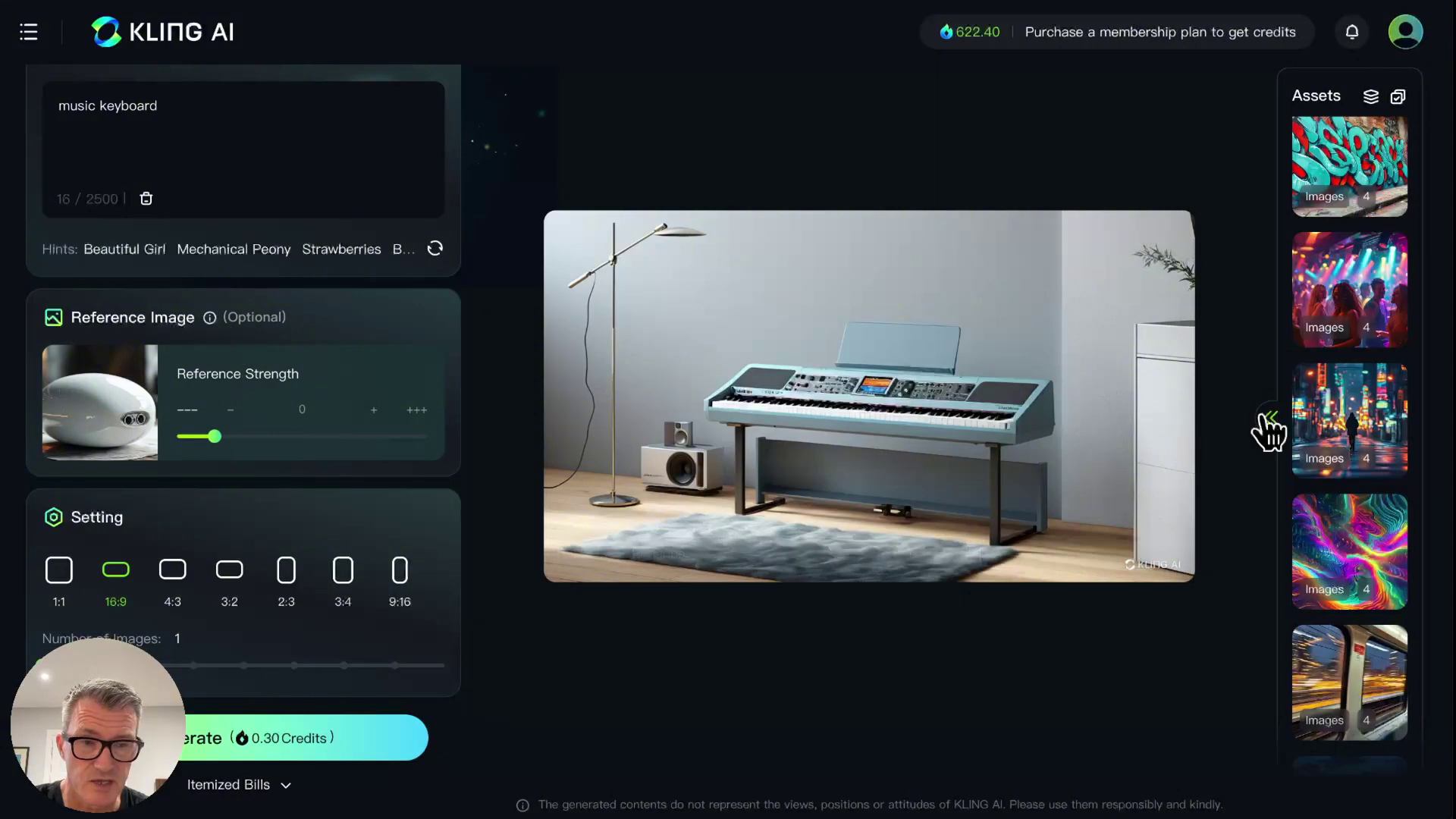
pyautogui.moveTo(1033, 426)
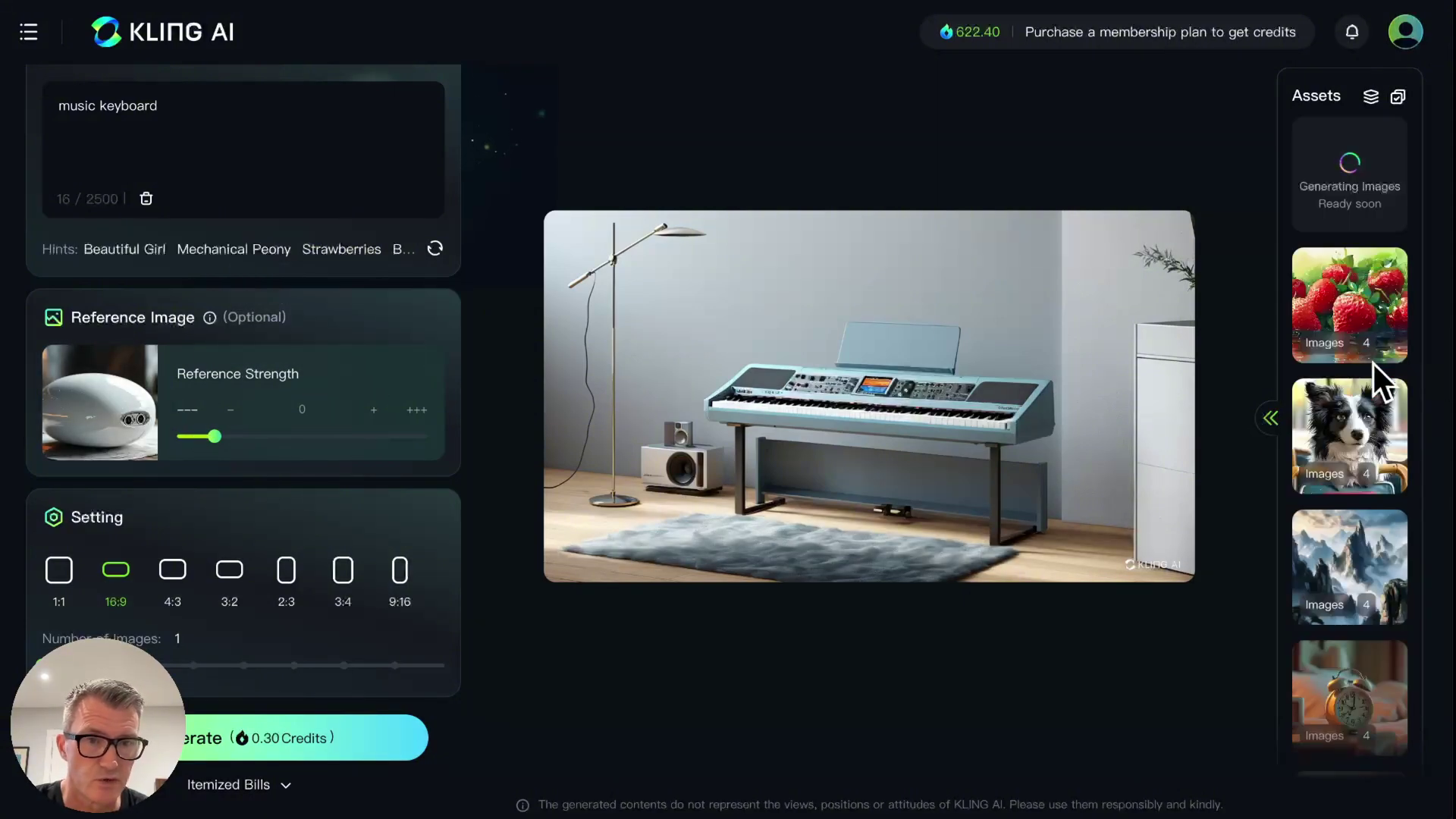
pyautogui.click(1352, 171)
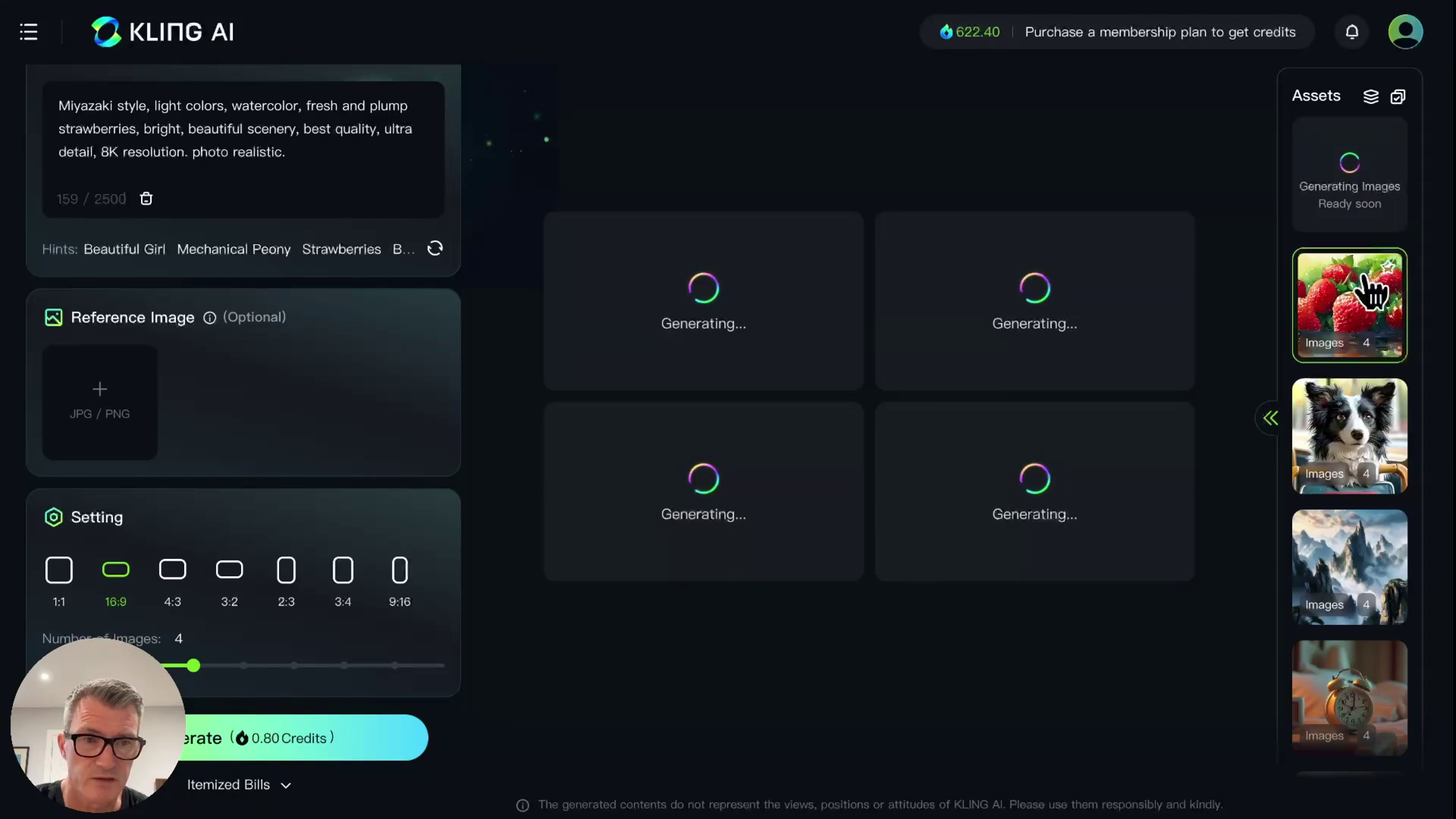
pyautogui.click(1371, 292)
pyautogui.click(1355, 168)
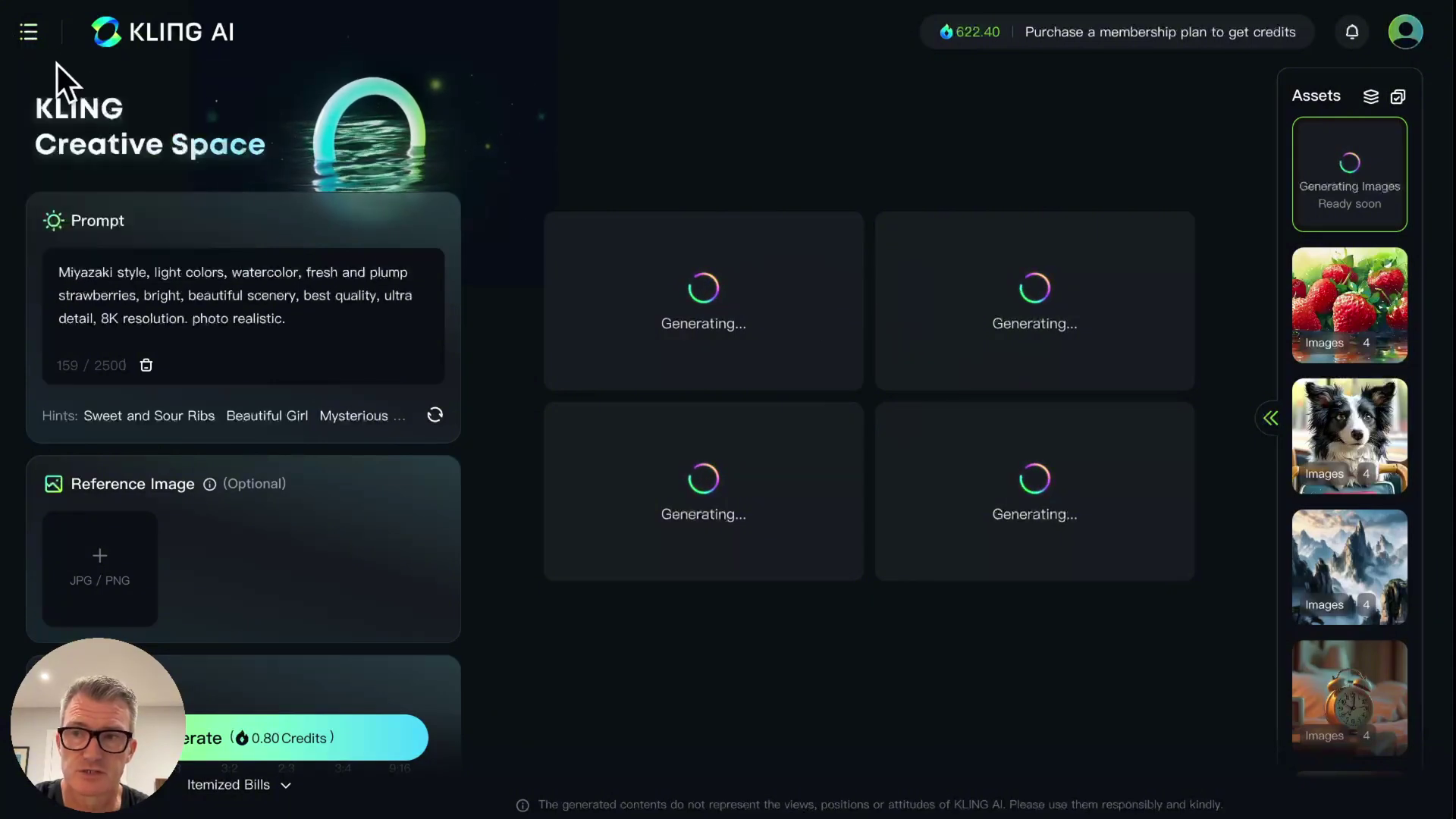
# - Open AI Videos' Text to Video and nudge the Creativity slider slightly toward Relevance
pyautogui.moveTo(39, 47)
pyautogui.click(91, 195)
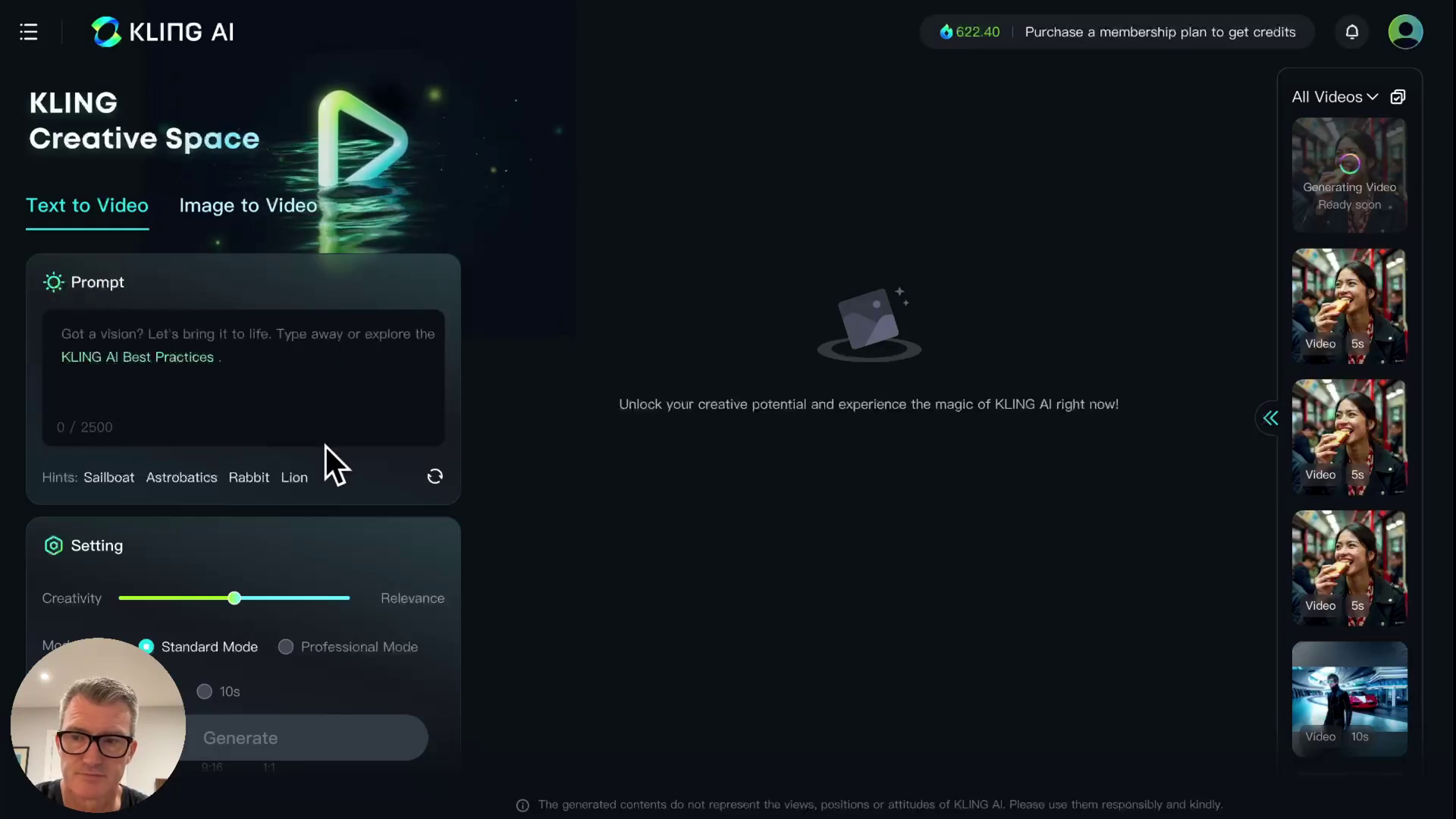
pyautogui.scroll(-2, 325, 446)
pyautogui.click(283, 159)
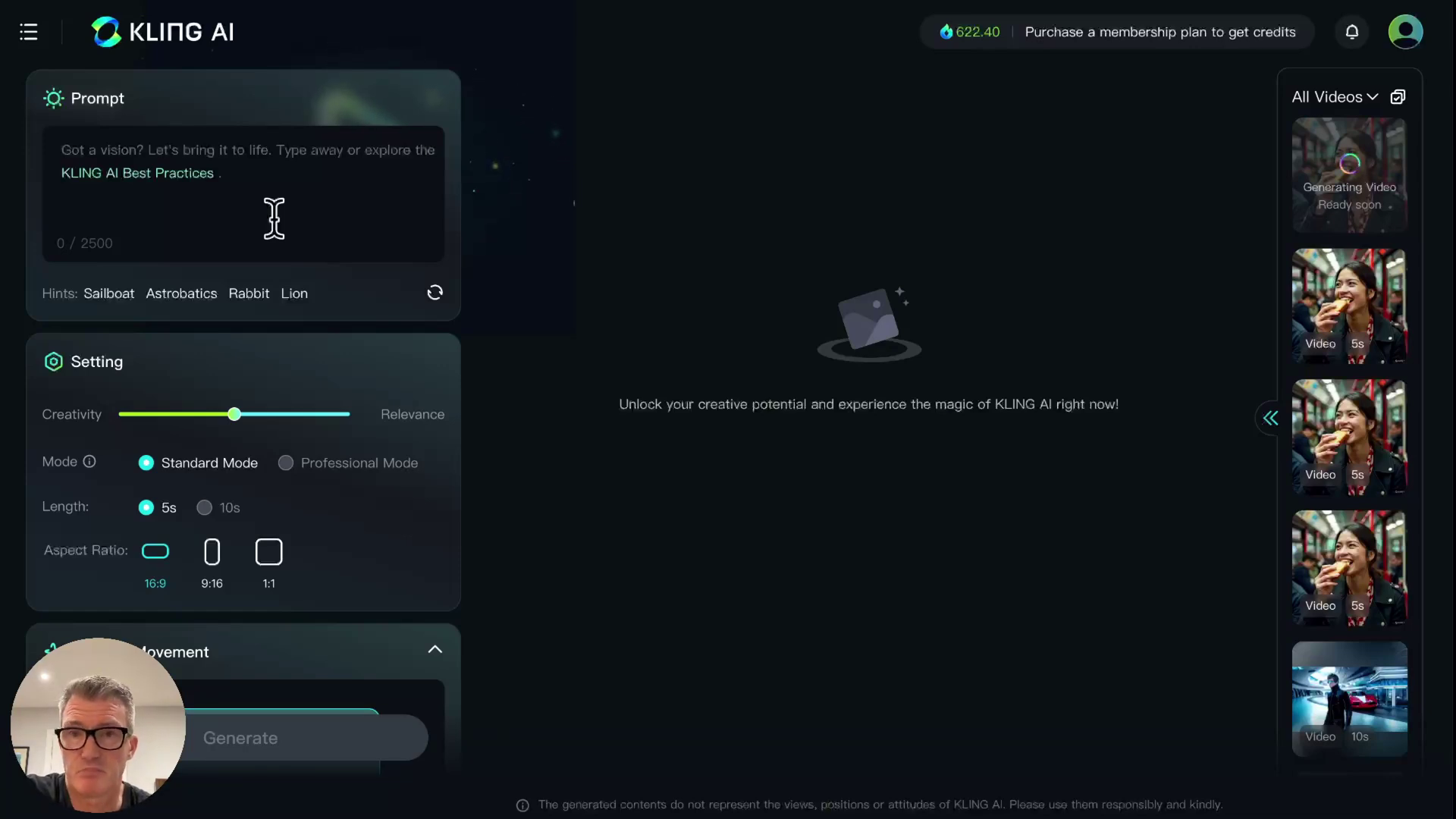
pyautogui.scroll(-1, 274, 218)
pyautogui.scroll(2, 273, 219)
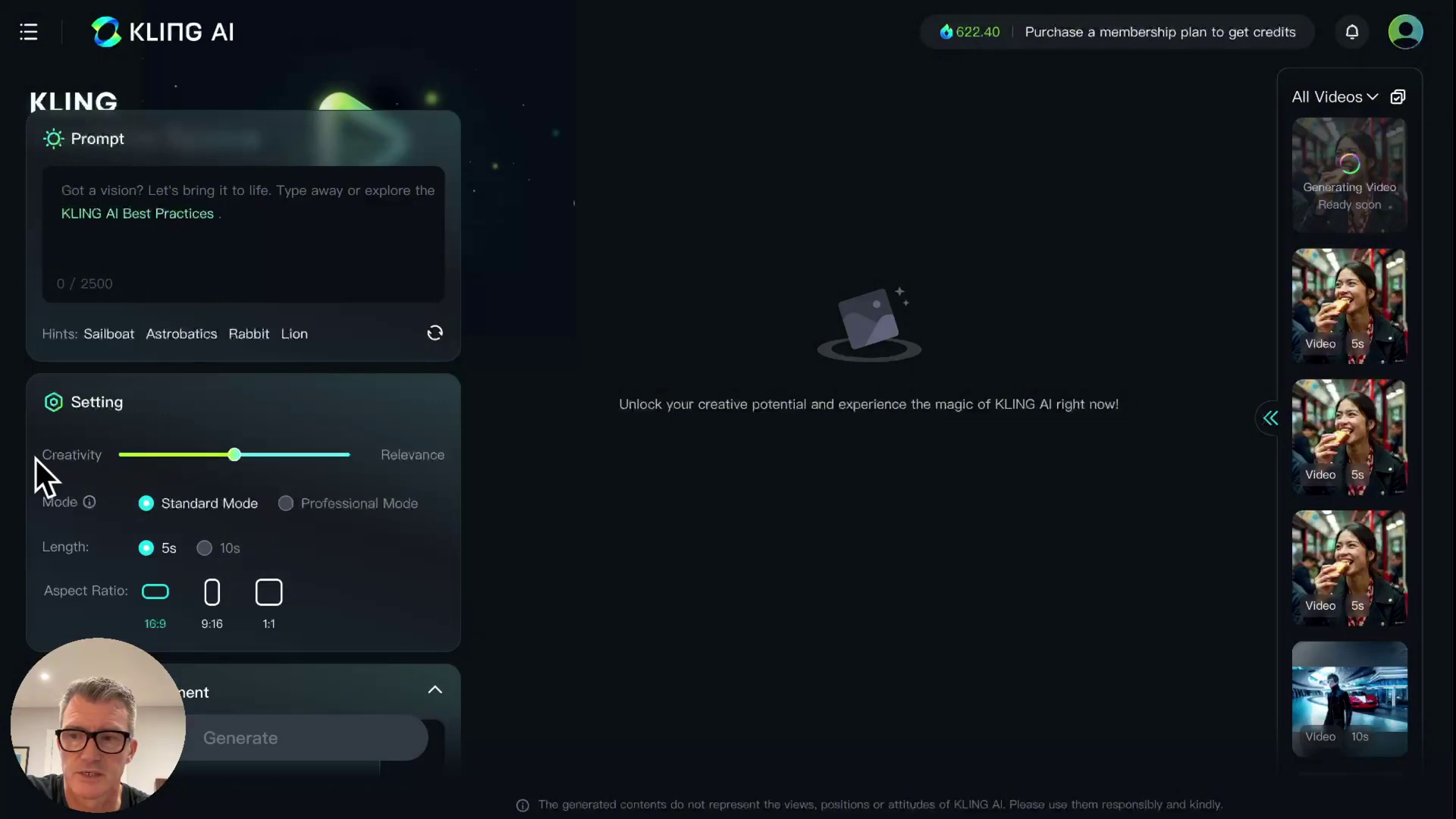
pyautogui.moveTo(224, 436); pyautogui.dragTo(269, 440)
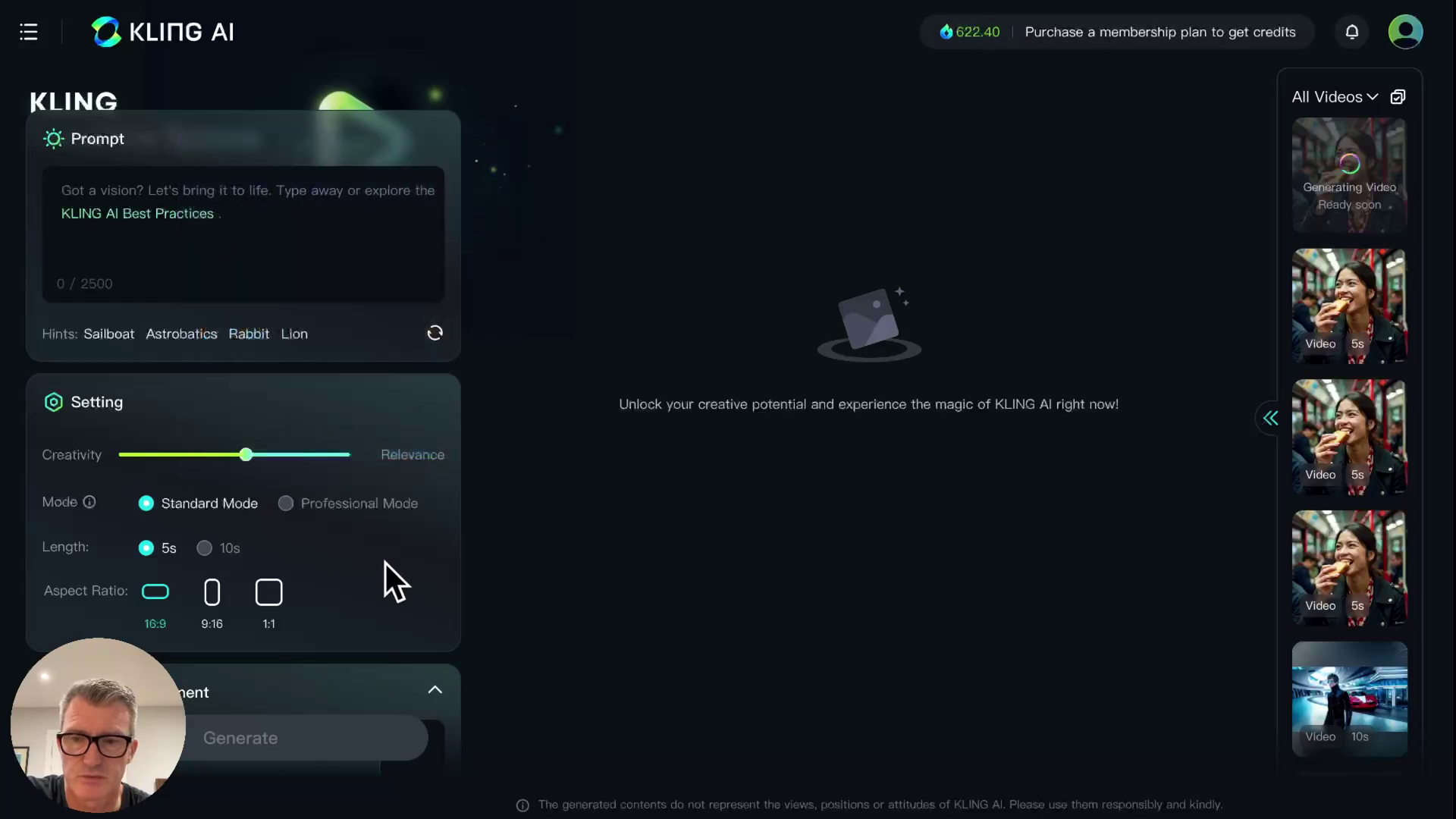
# - Review the Mode and Length options and the camera movement list, leaving camera movement unset
pyautogui.moveTo(287, 502)
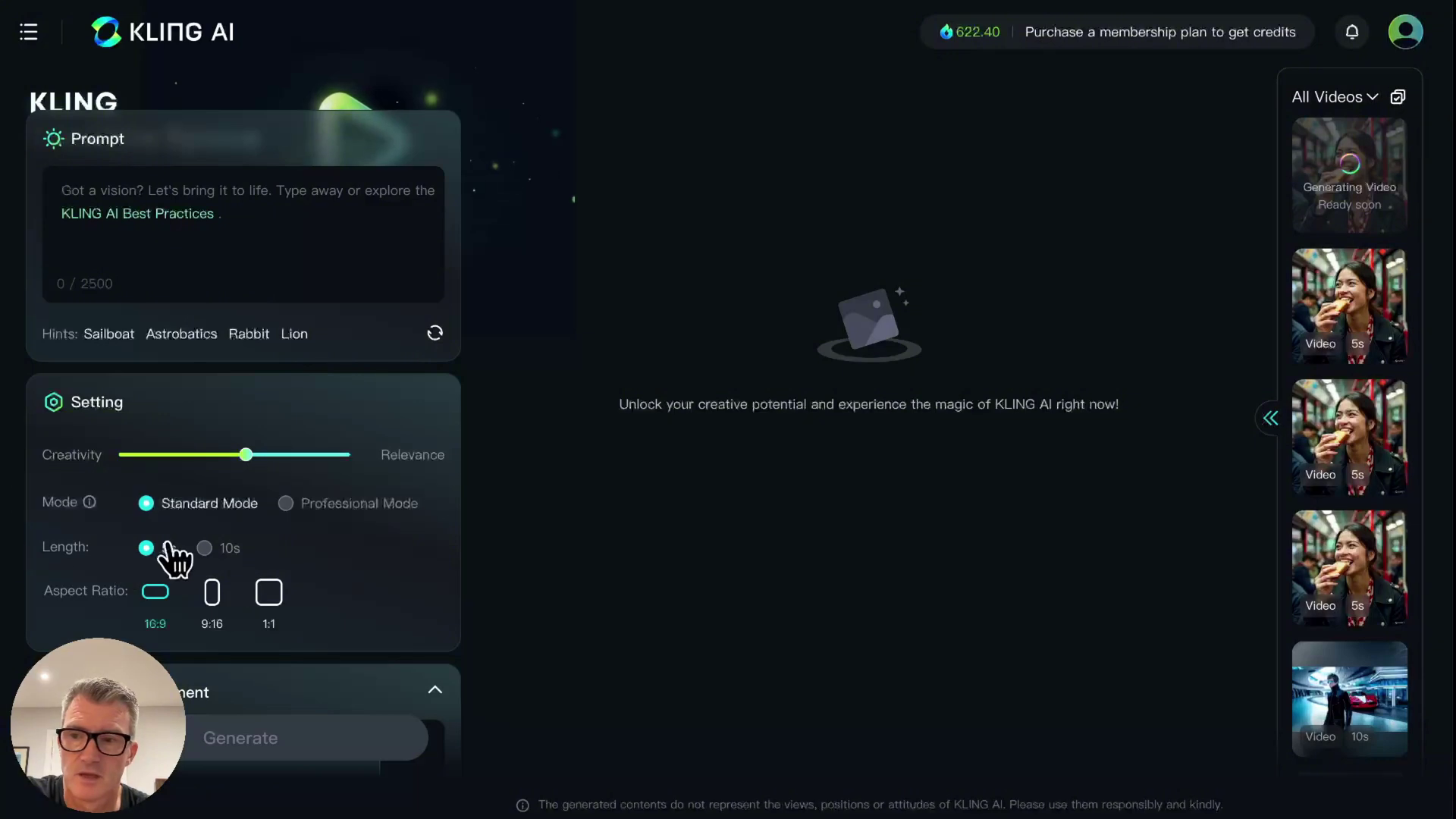
pyautogui.moveTo(212, 557)
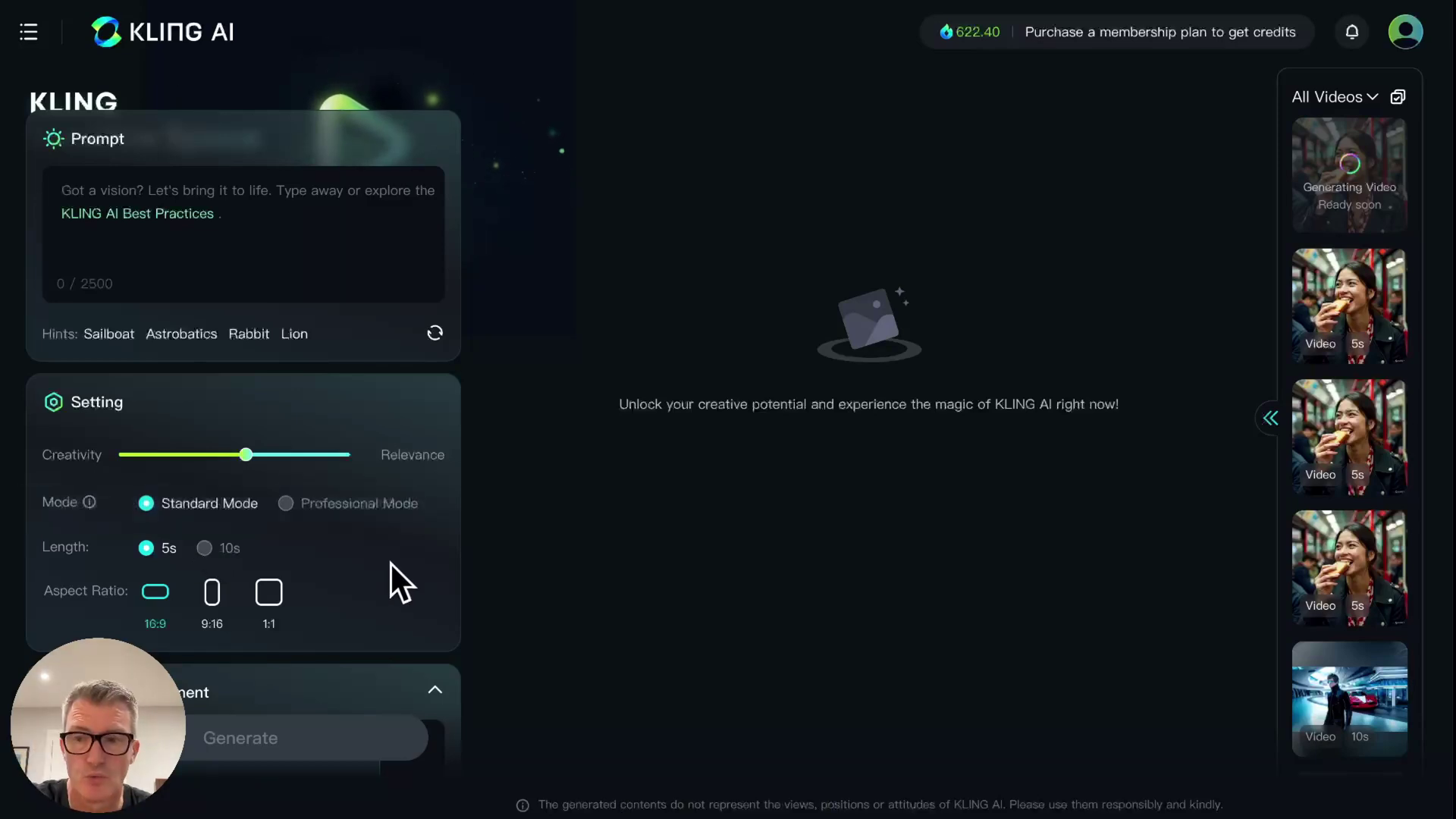
pyautogui.moveTo(293, 504)
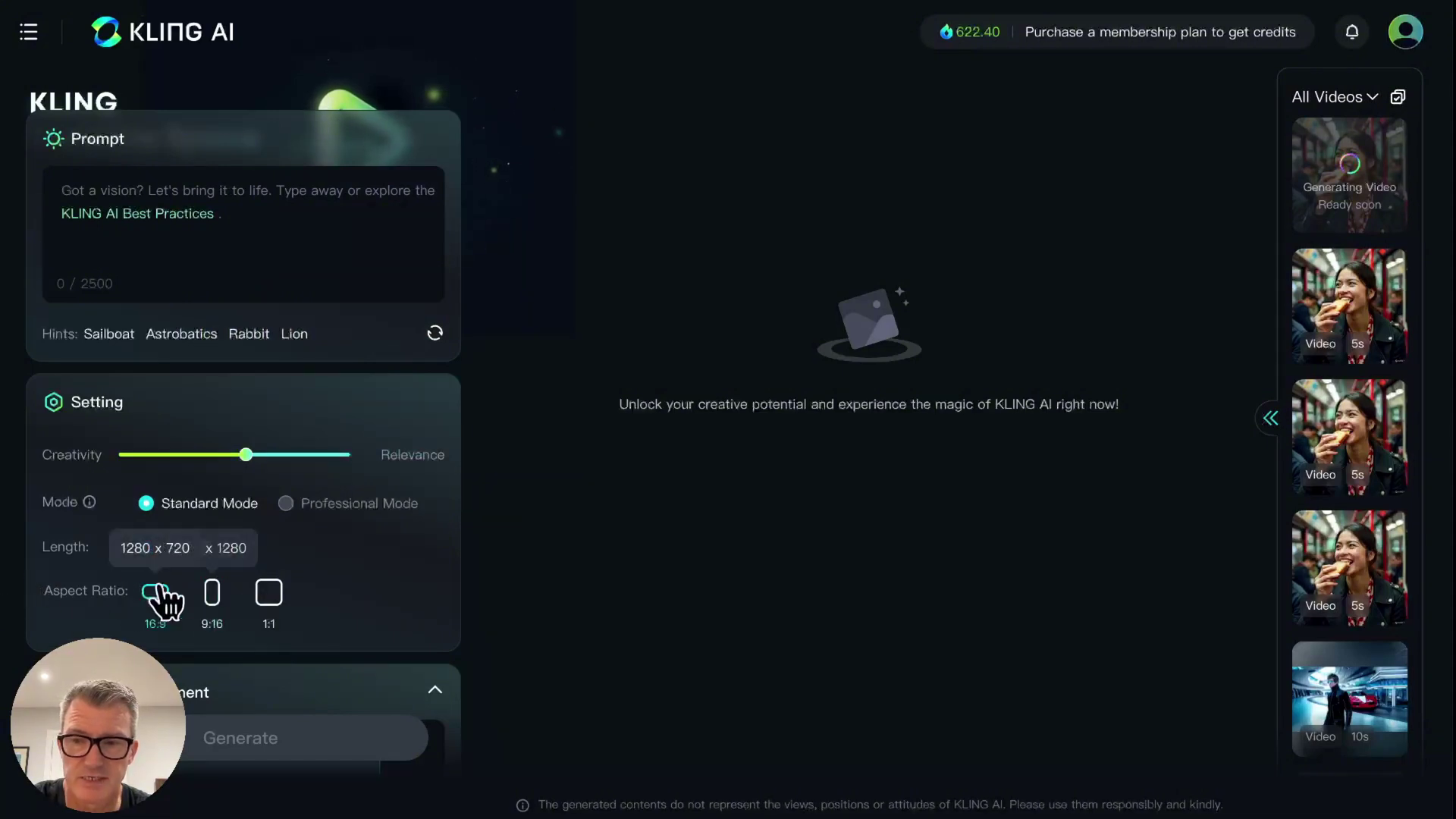
pyautogui.scroll(-5, 366, 588)
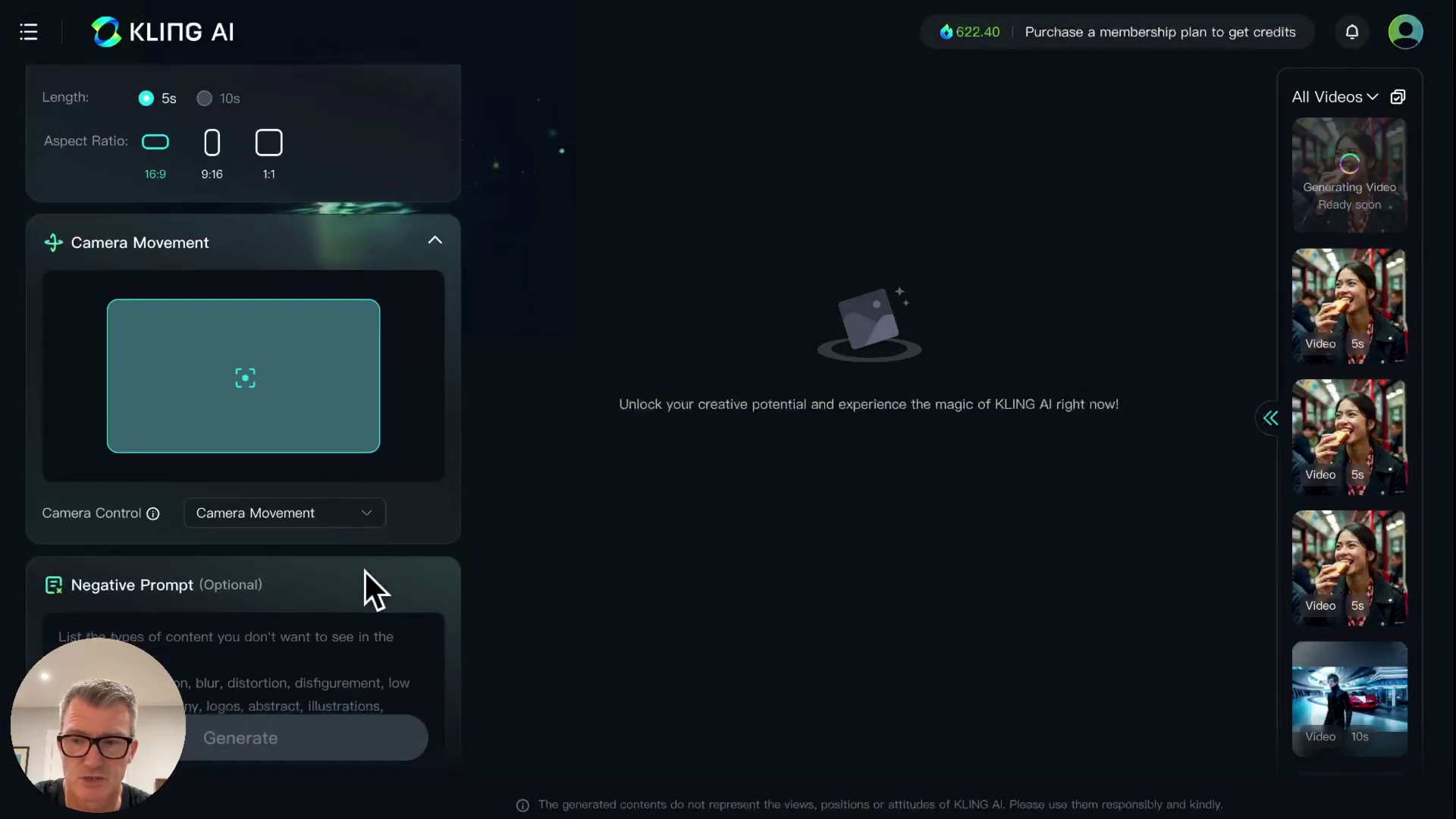
pyautogui.click(356, 524)
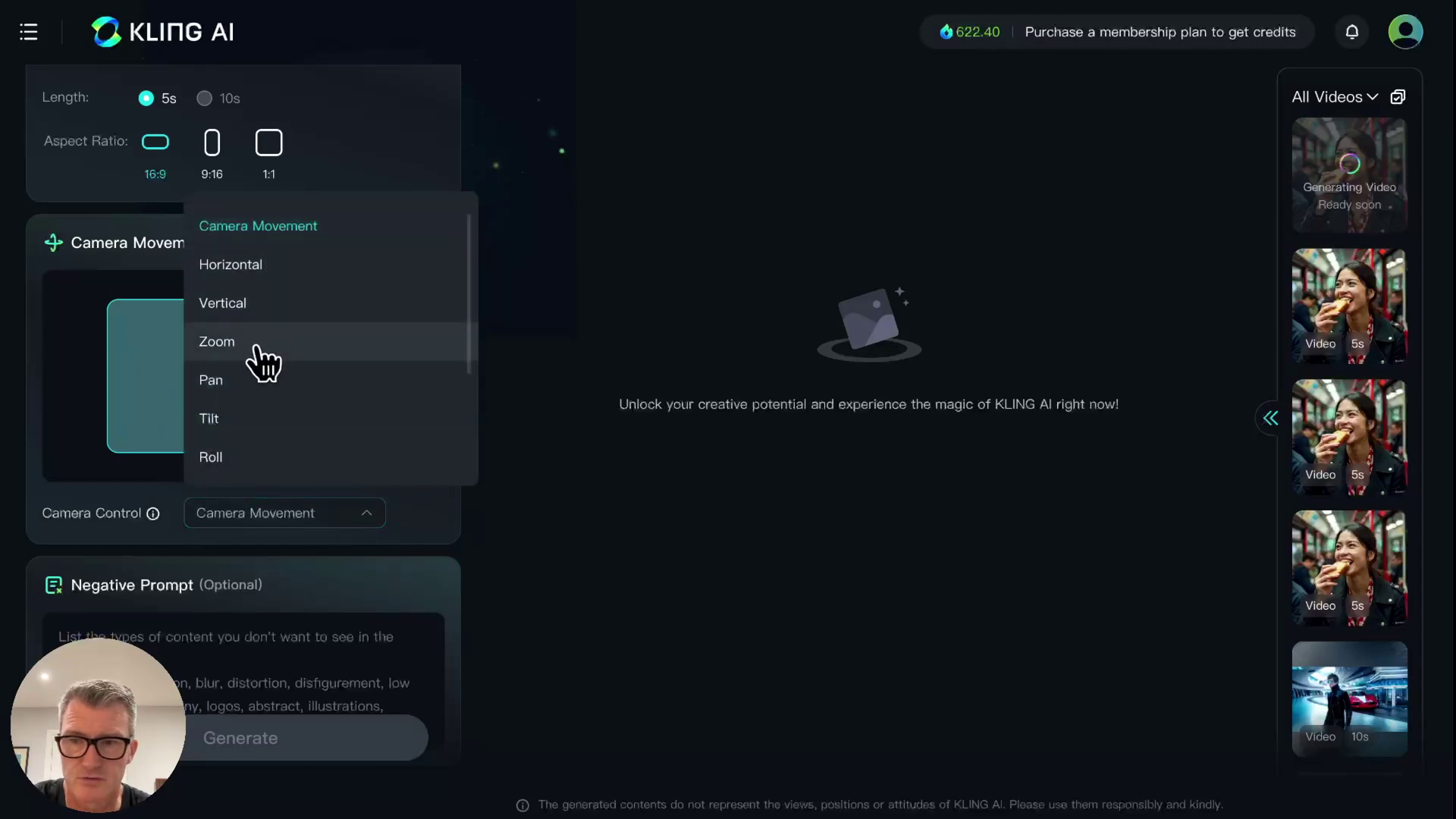
pyautogui.scroll(-3, 277, 417)
pyautogui.moveTo(345, 334)
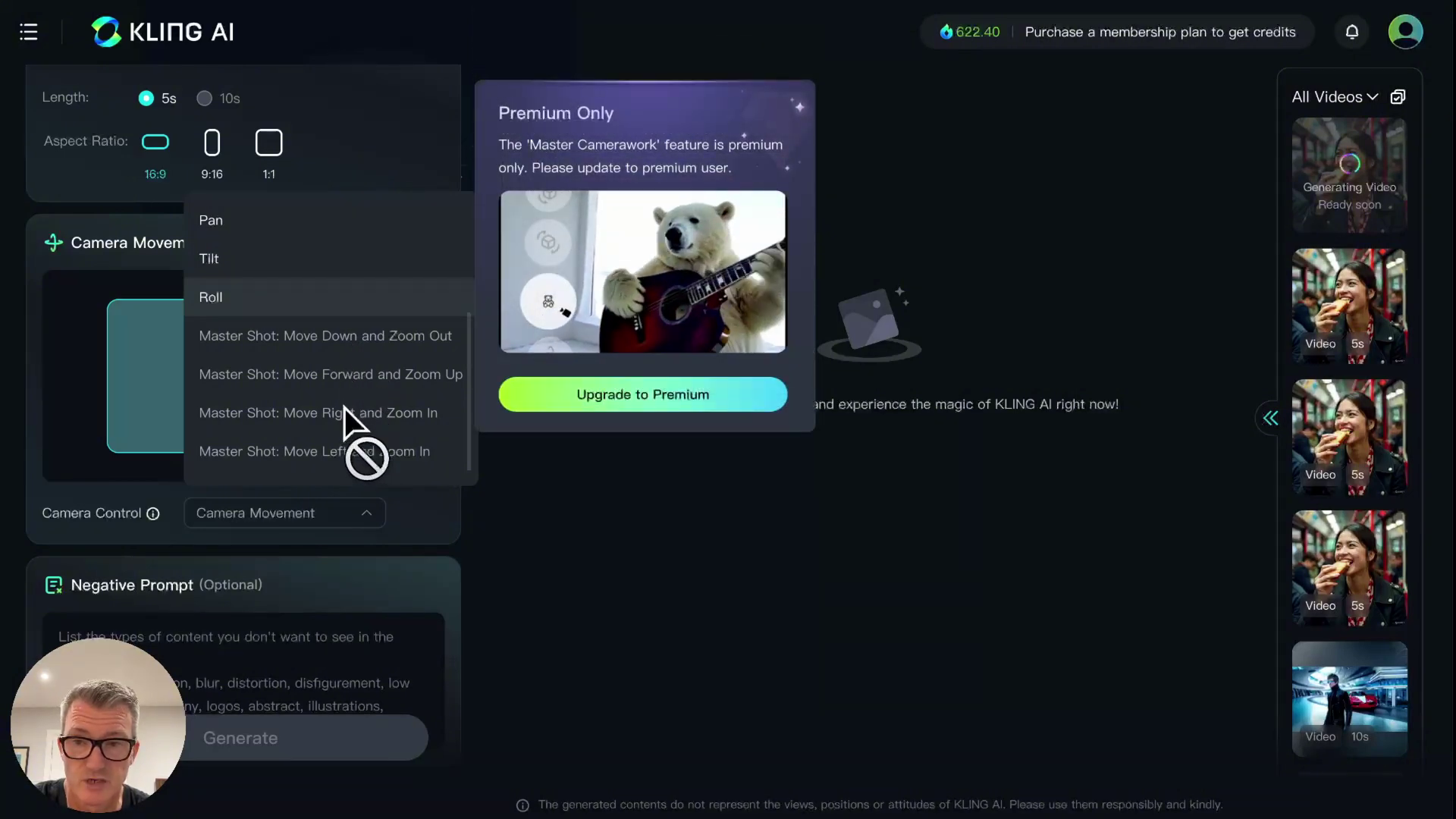
pyautogui.click(439, 505)
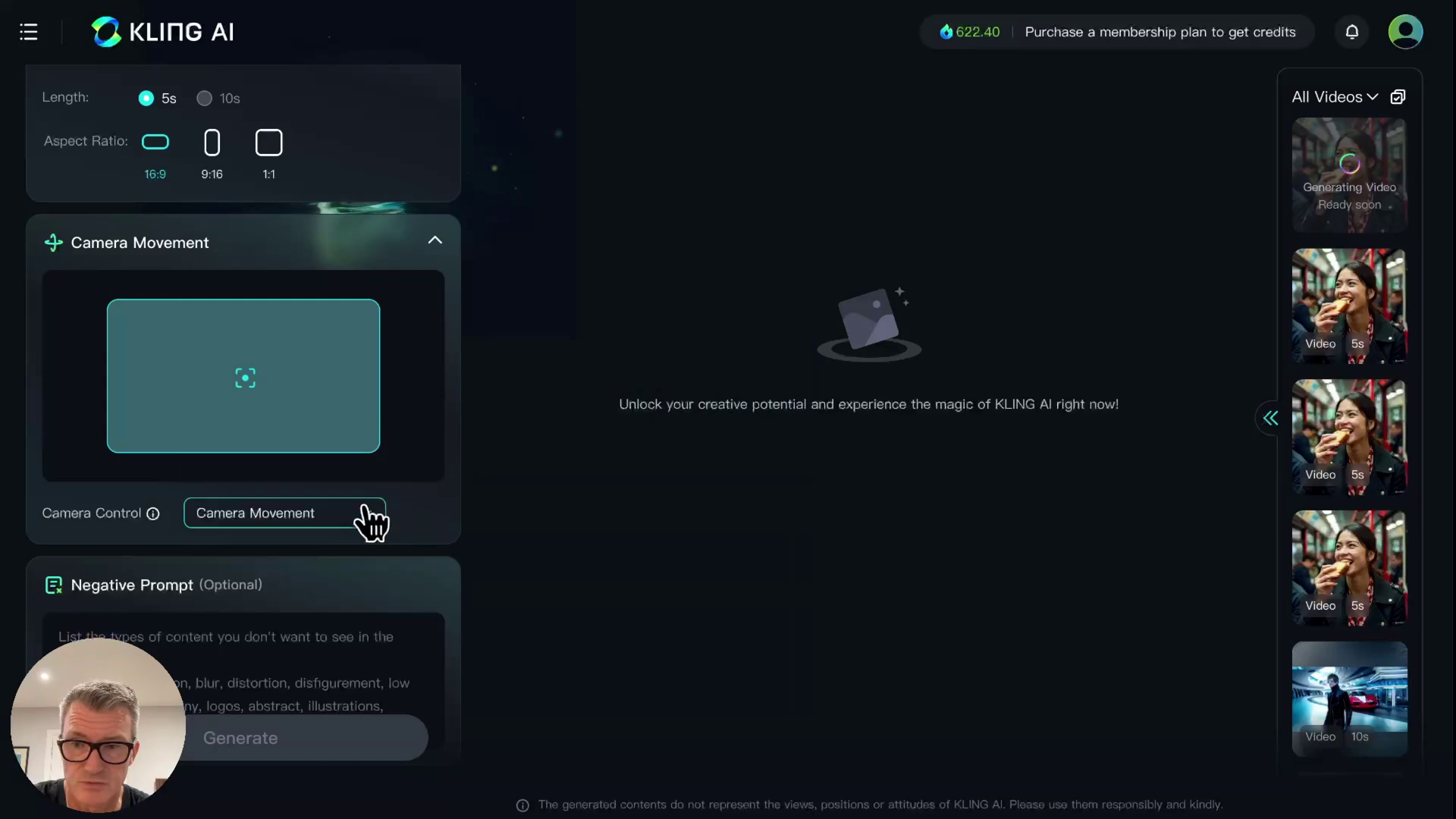
# - Place the cursor in the empty Negative Prompt field
pyautogui.scroll(-1, 449, 508)
pyautogui.click(81, 584)
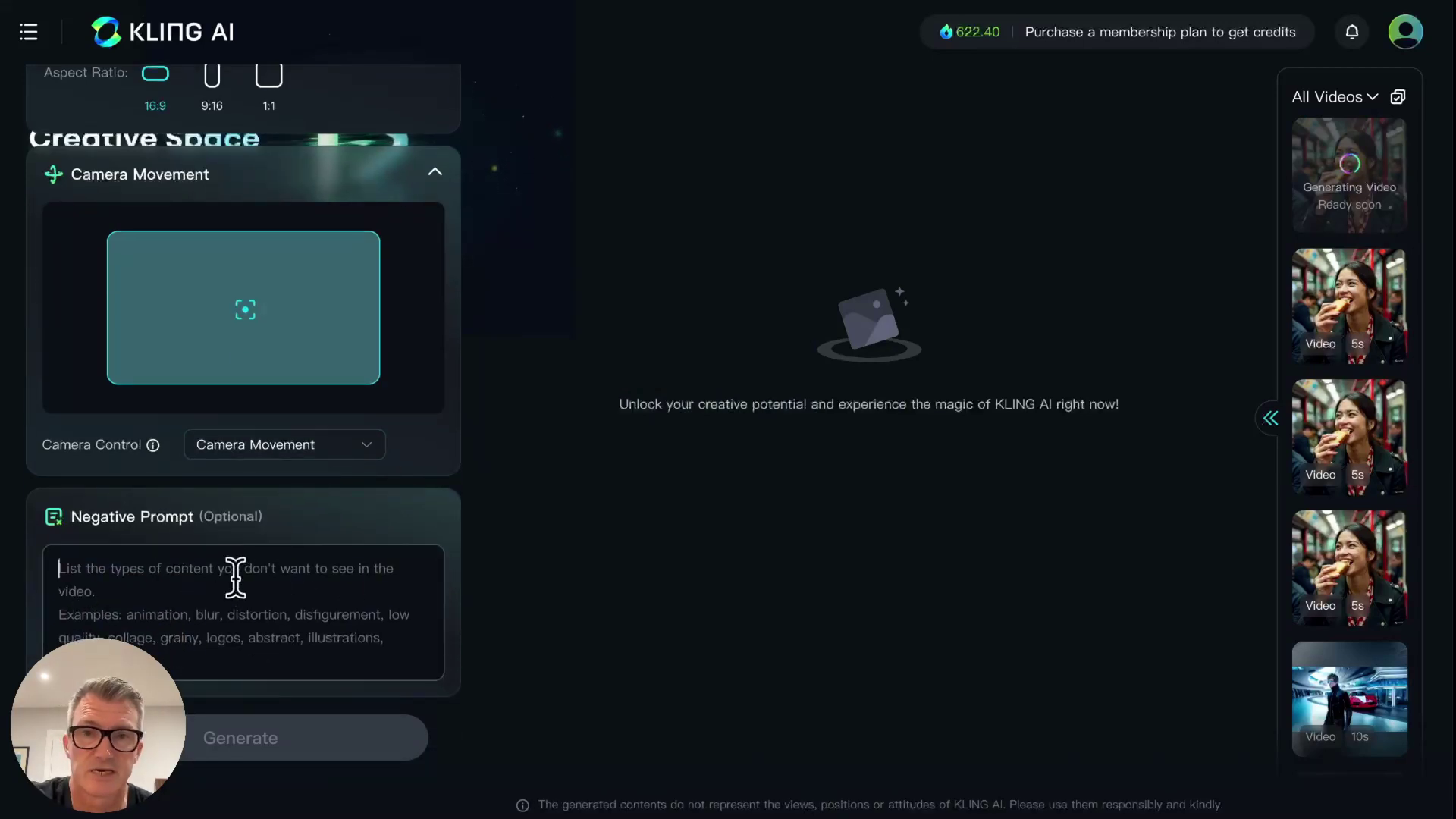
pyautogui.scroll(10, 235, 578)
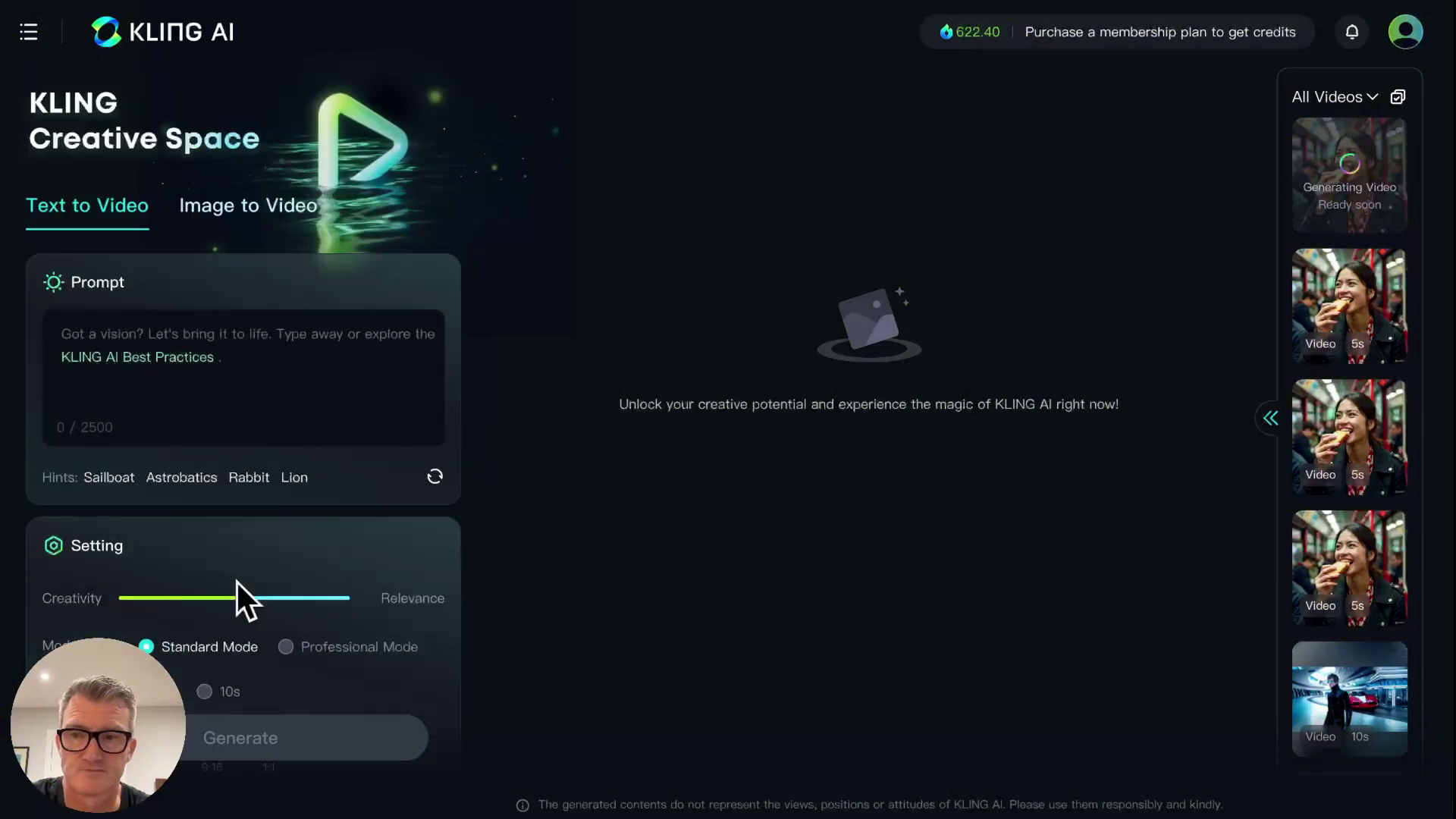
# - Switch the video form to Image to Video, showing empty start and end frame slots
pyautogui.click(254, 220)
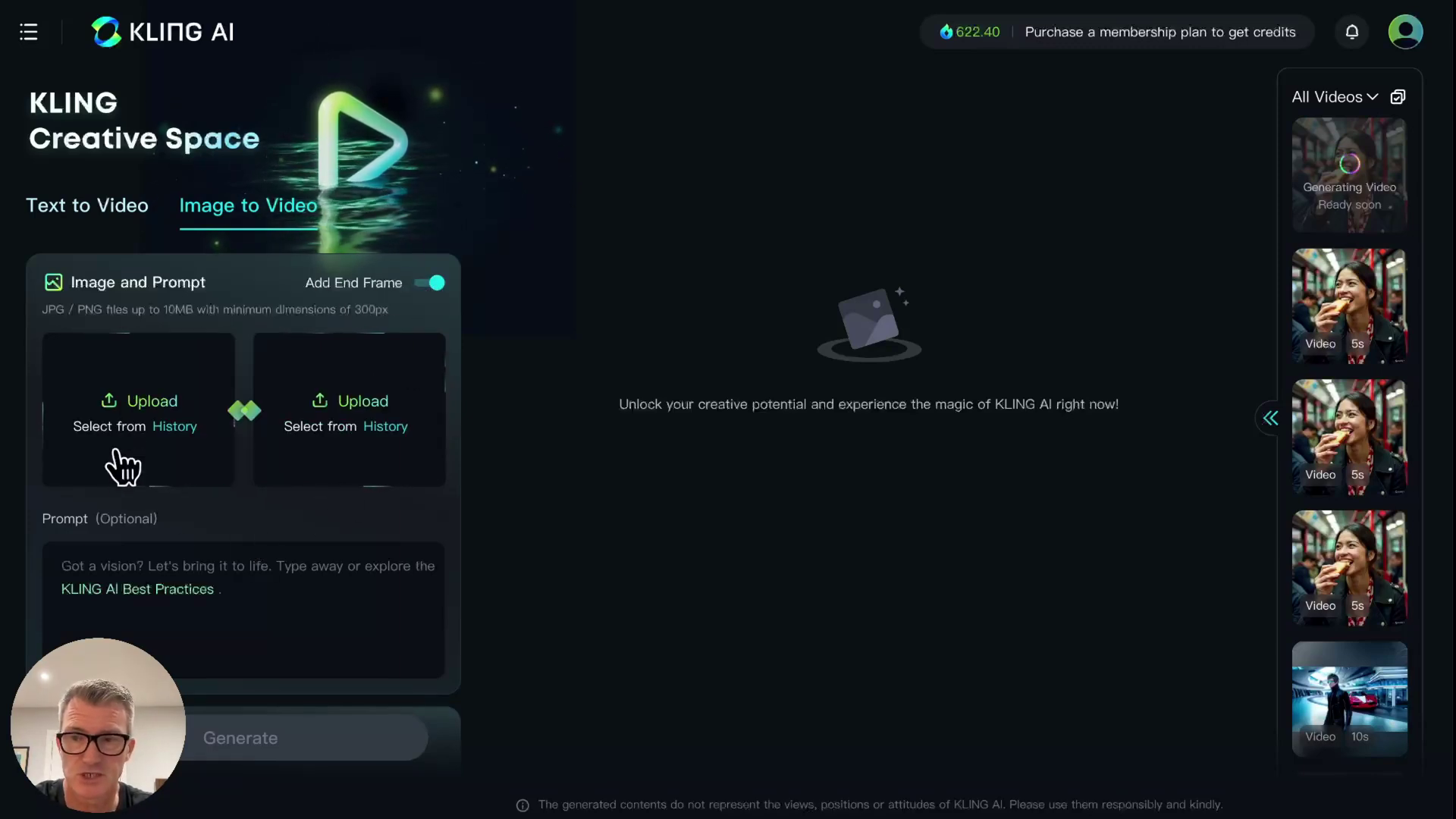
# - Upload the saucer-building start frame and the dark-dome end frame from Downloads
pyautogui.click(113, 413)
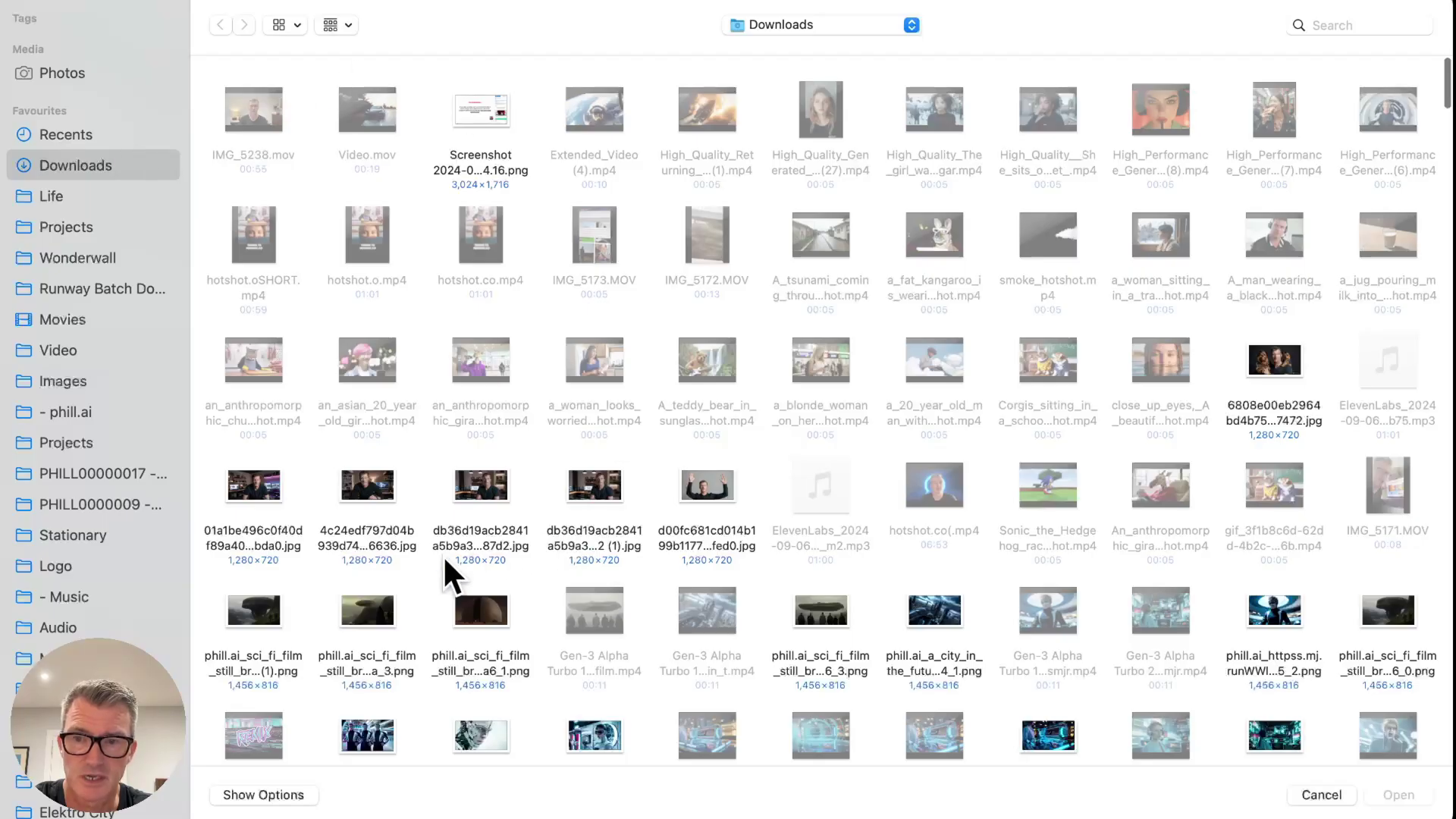
pyautogui.doubleClick(842, 603)
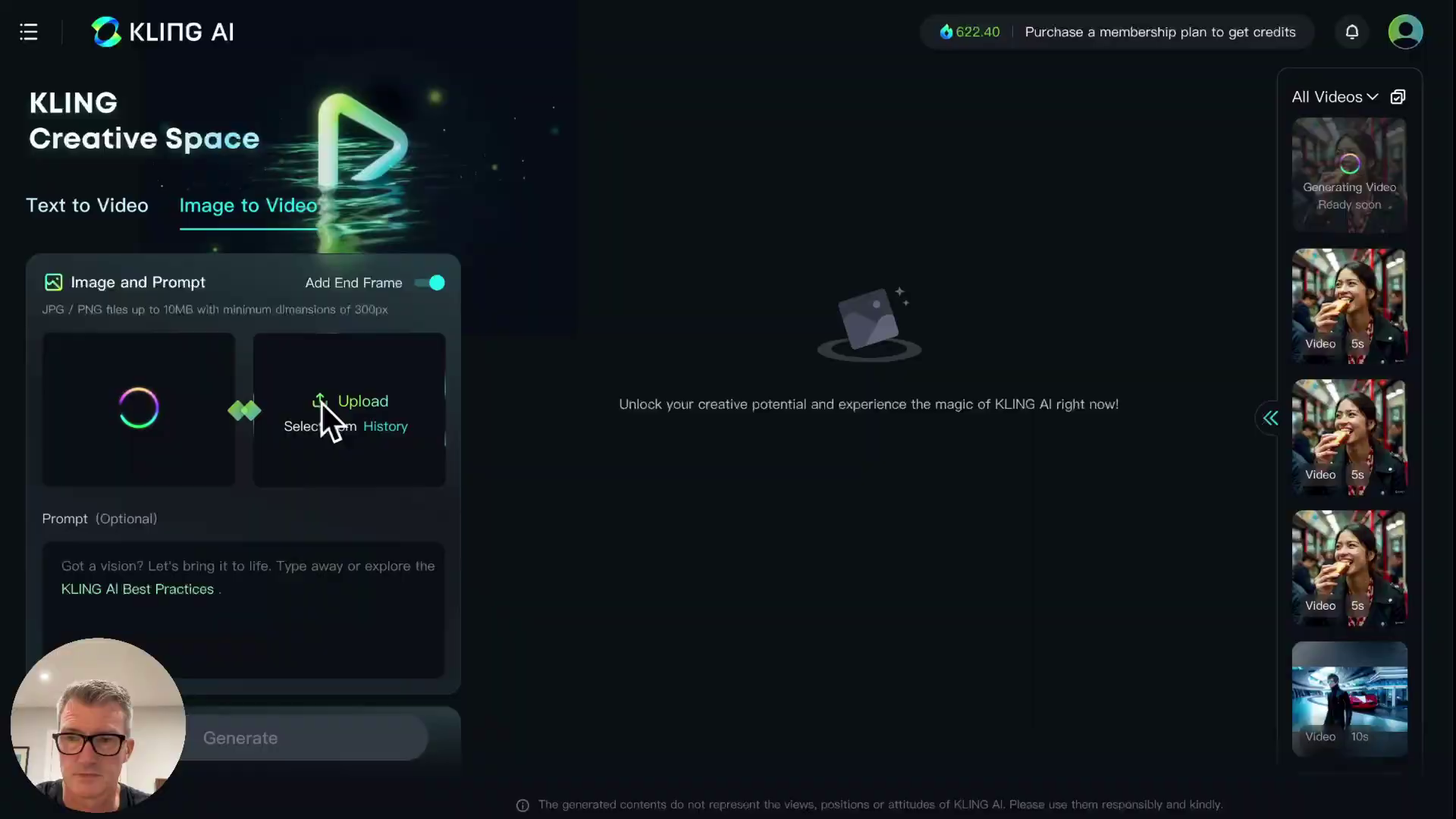
pyautogui.click(322, 402)
pyautogui.doubleClick(466, 617)
pyautogui.moveTo(149, 379)
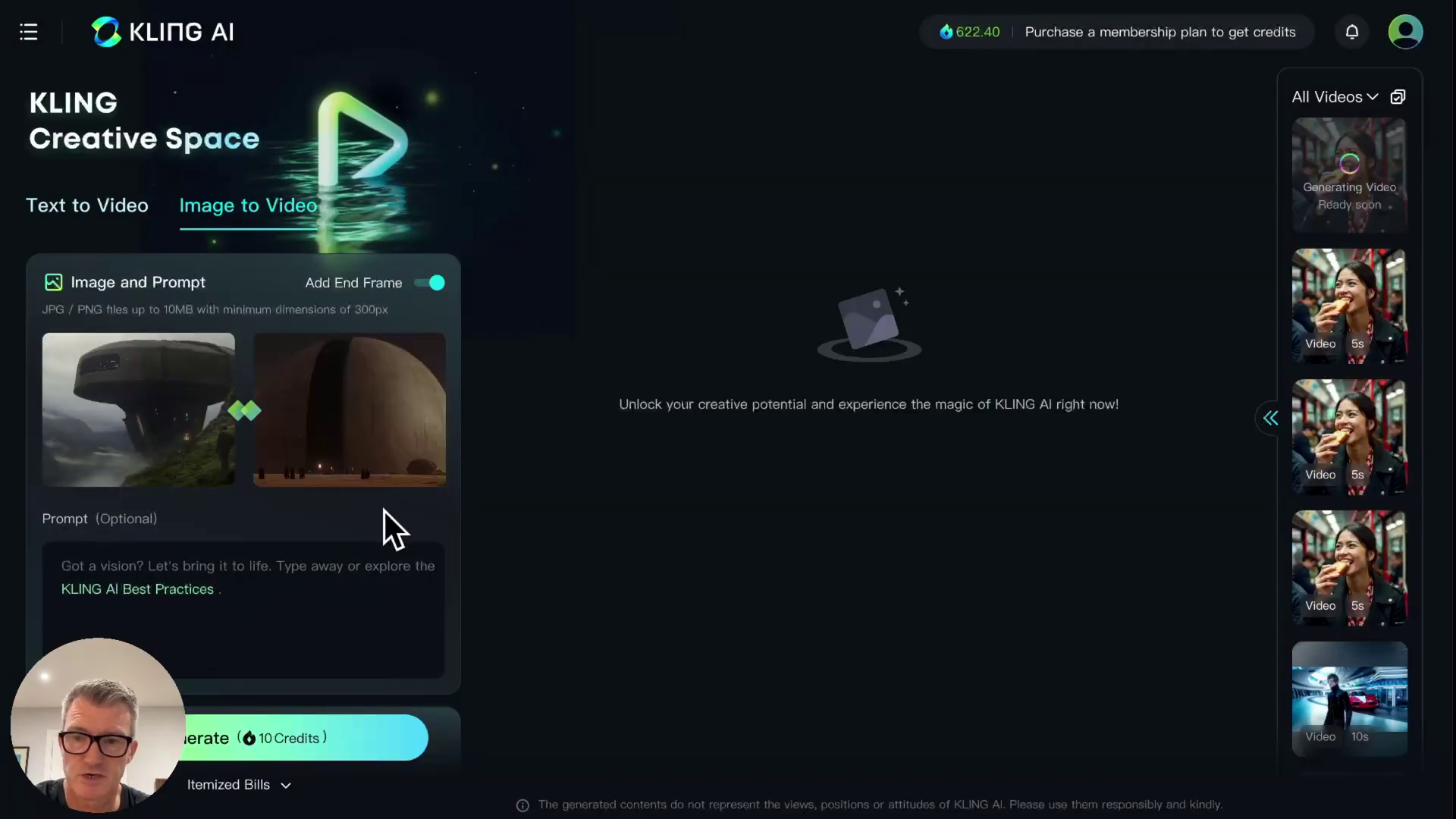
pyautogui.moveTo(330, 417)
pyautogui.scroll(-1, 325, 584)
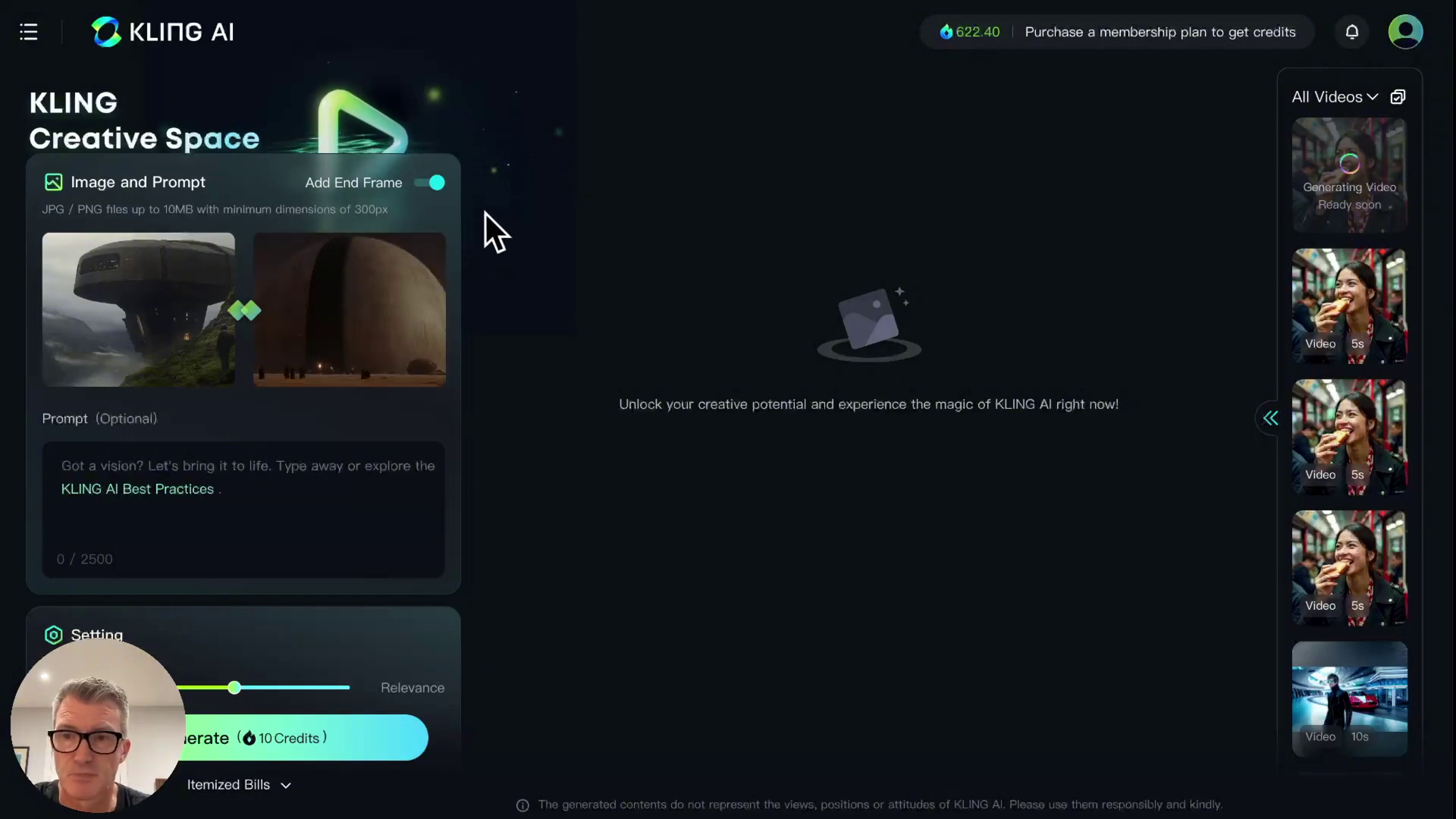
pyautogui.moveTo(298, 330)
pyautogui.scroll(-9, 338, 504)
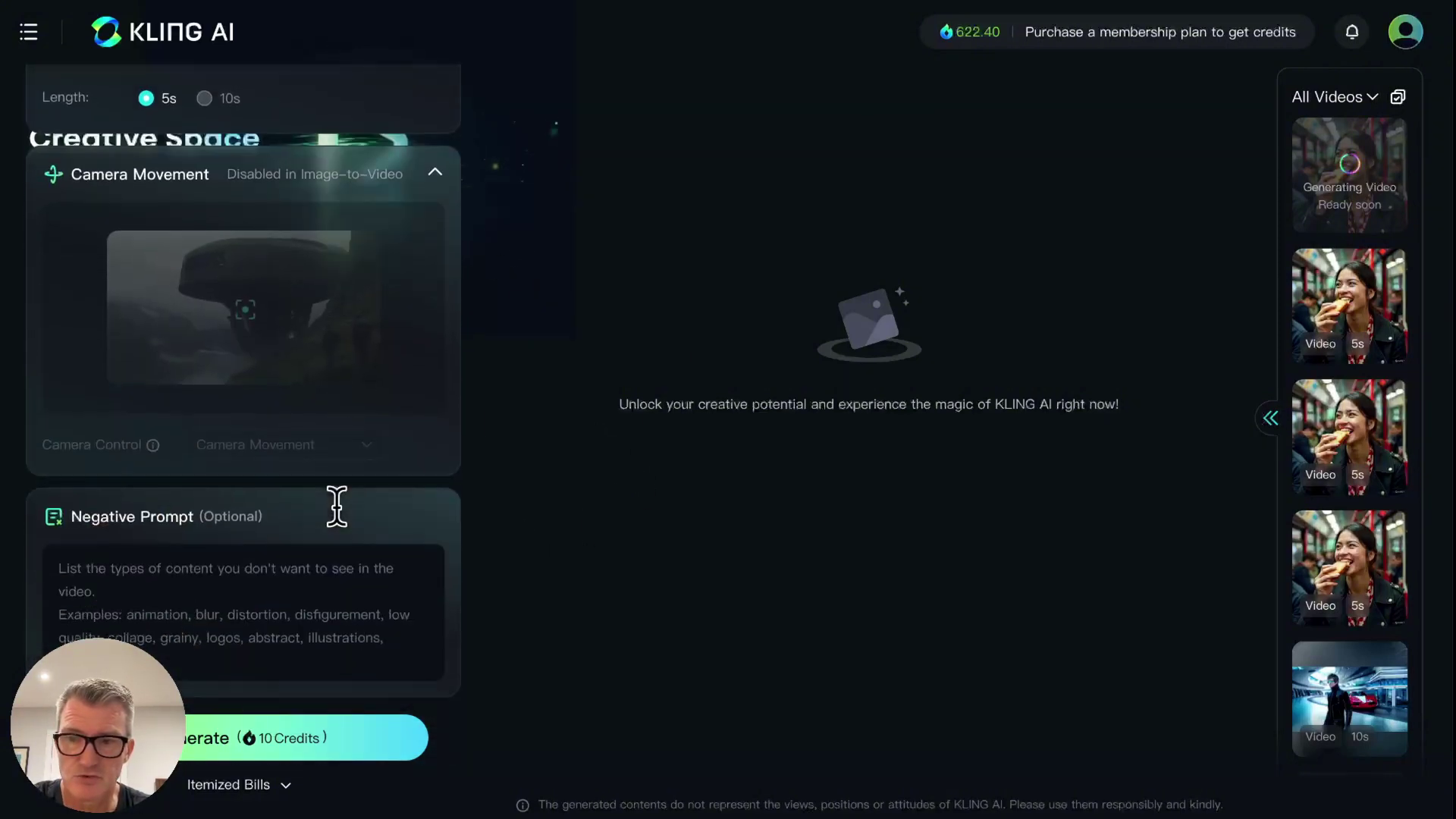
pyautogui.scroll(10, 338, 511)
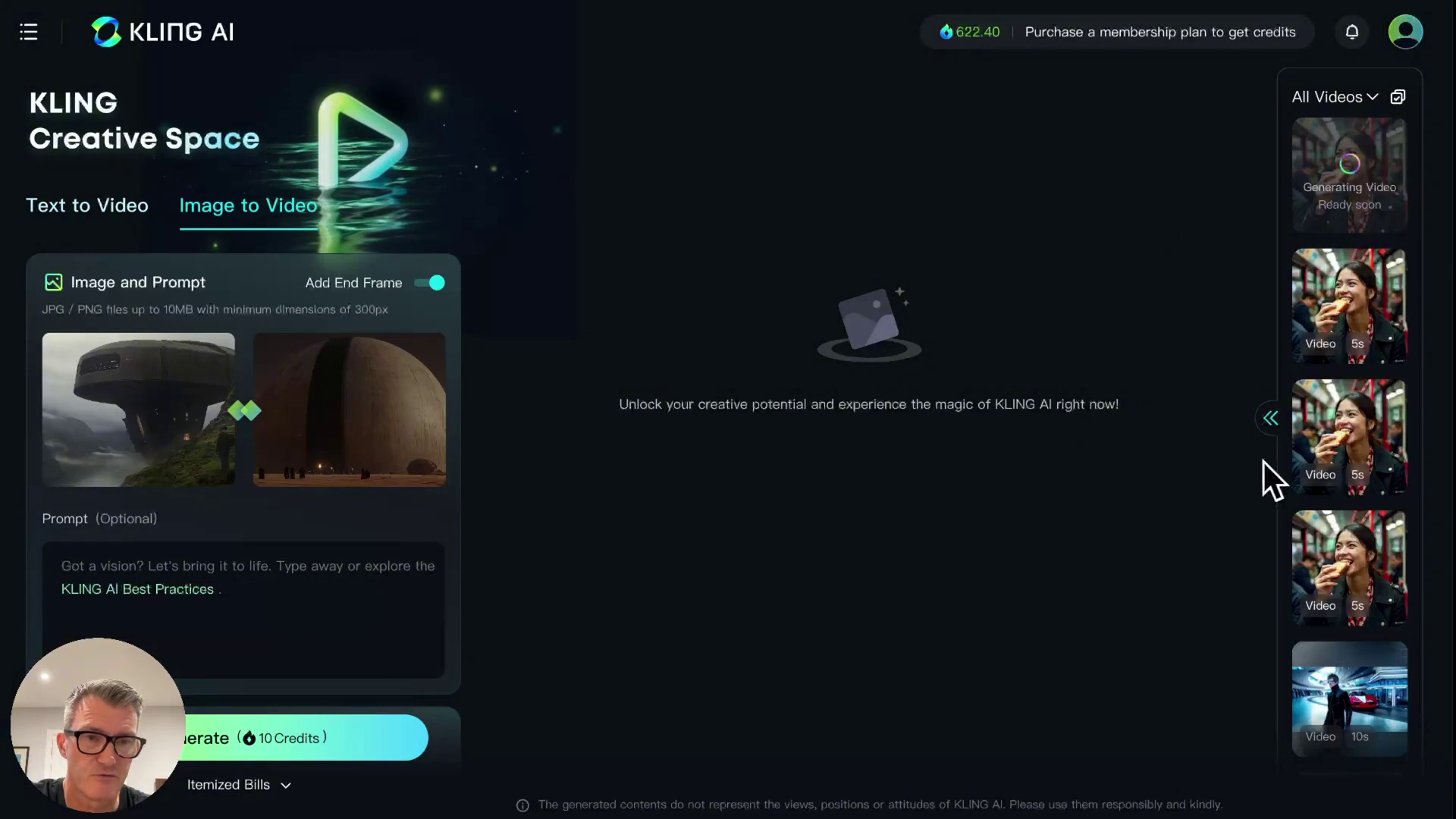
# - Scroll the All Videos sidebar down to the older space-suit embrace video
pyautogui.scroll(-10, 1349, 504)
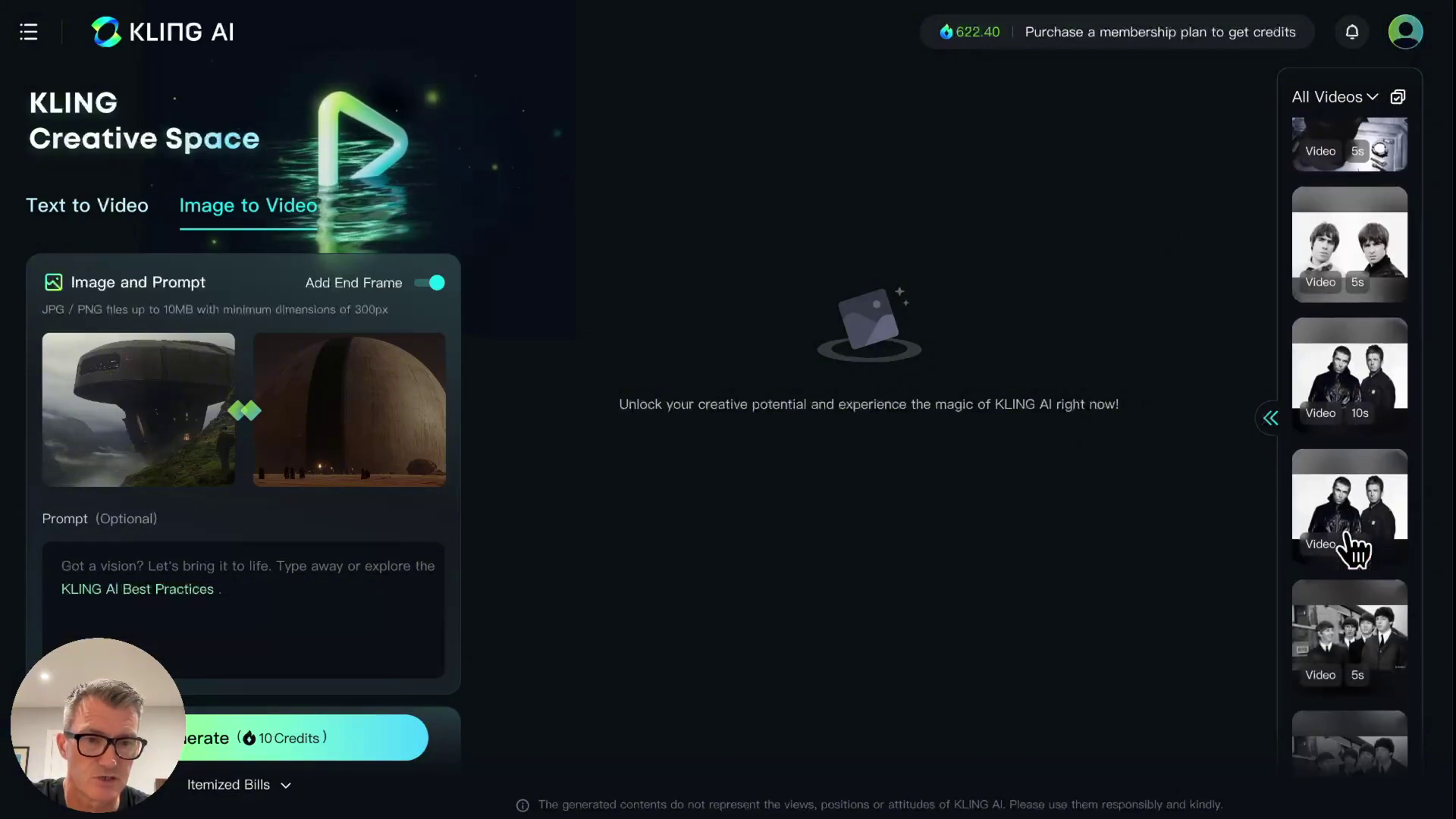
pyautogui.scroll(-10, 1353, 550)
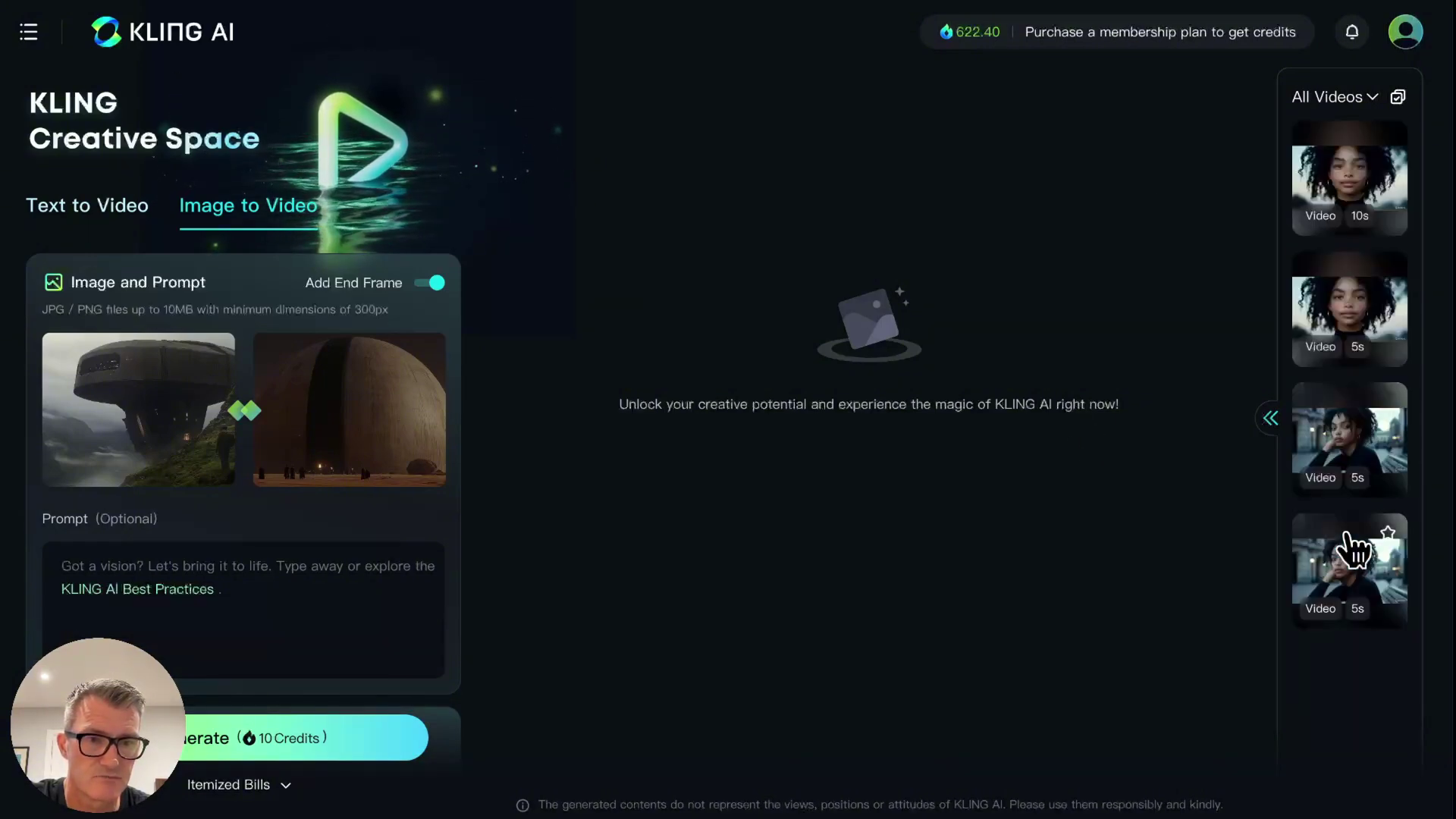
pyautogui.scroll(-10, 1354, 550)
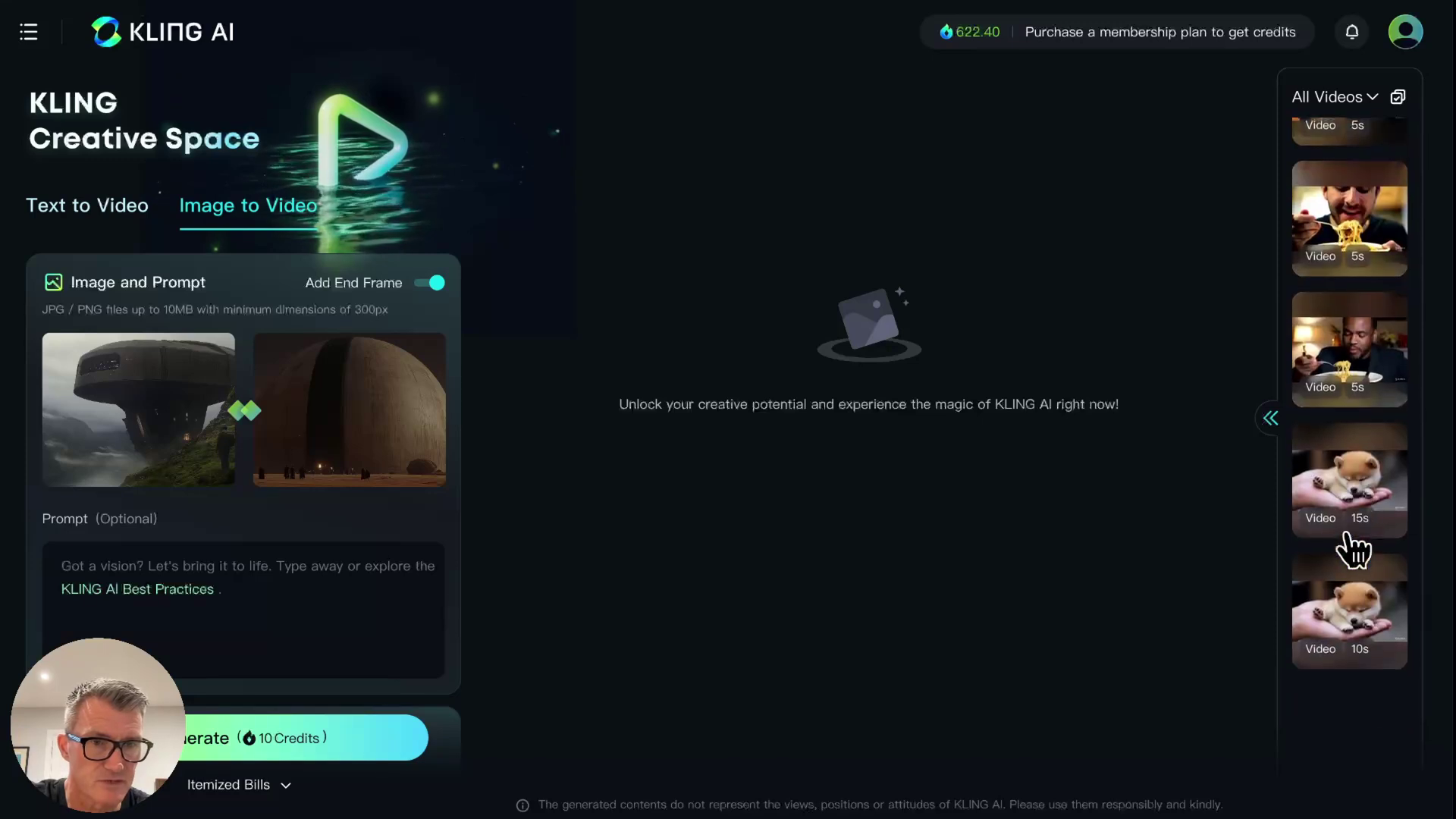
pyautogui.scroll(-10, 1353, 550)
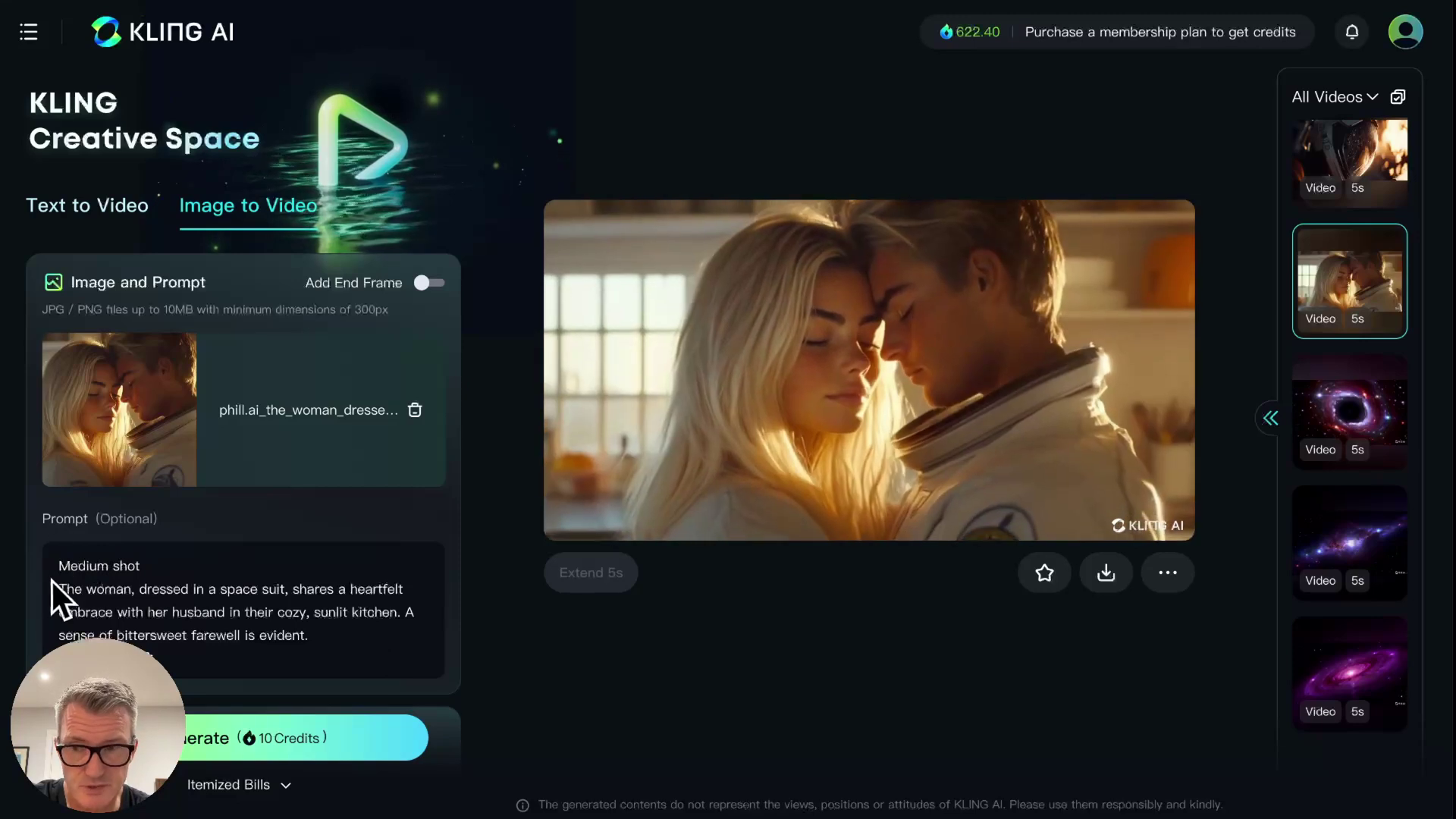
# - Select the Medium shot prompt line, then open the Liftoff Shot spacecraft video
pyautogui.moveTo(60, 565); pyautogui.dragTo(334, 634)
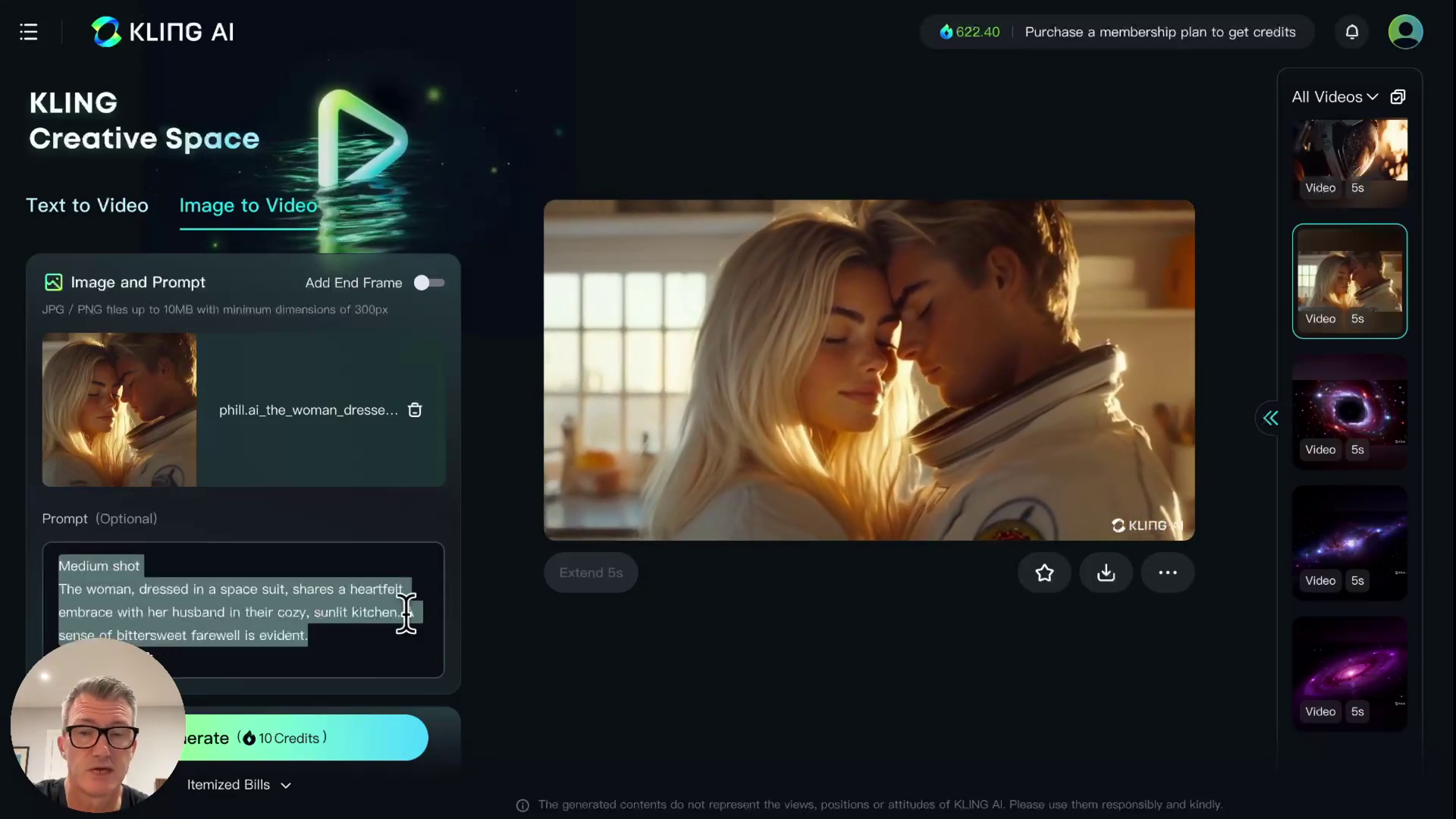
pyautogui.click(333, 633)
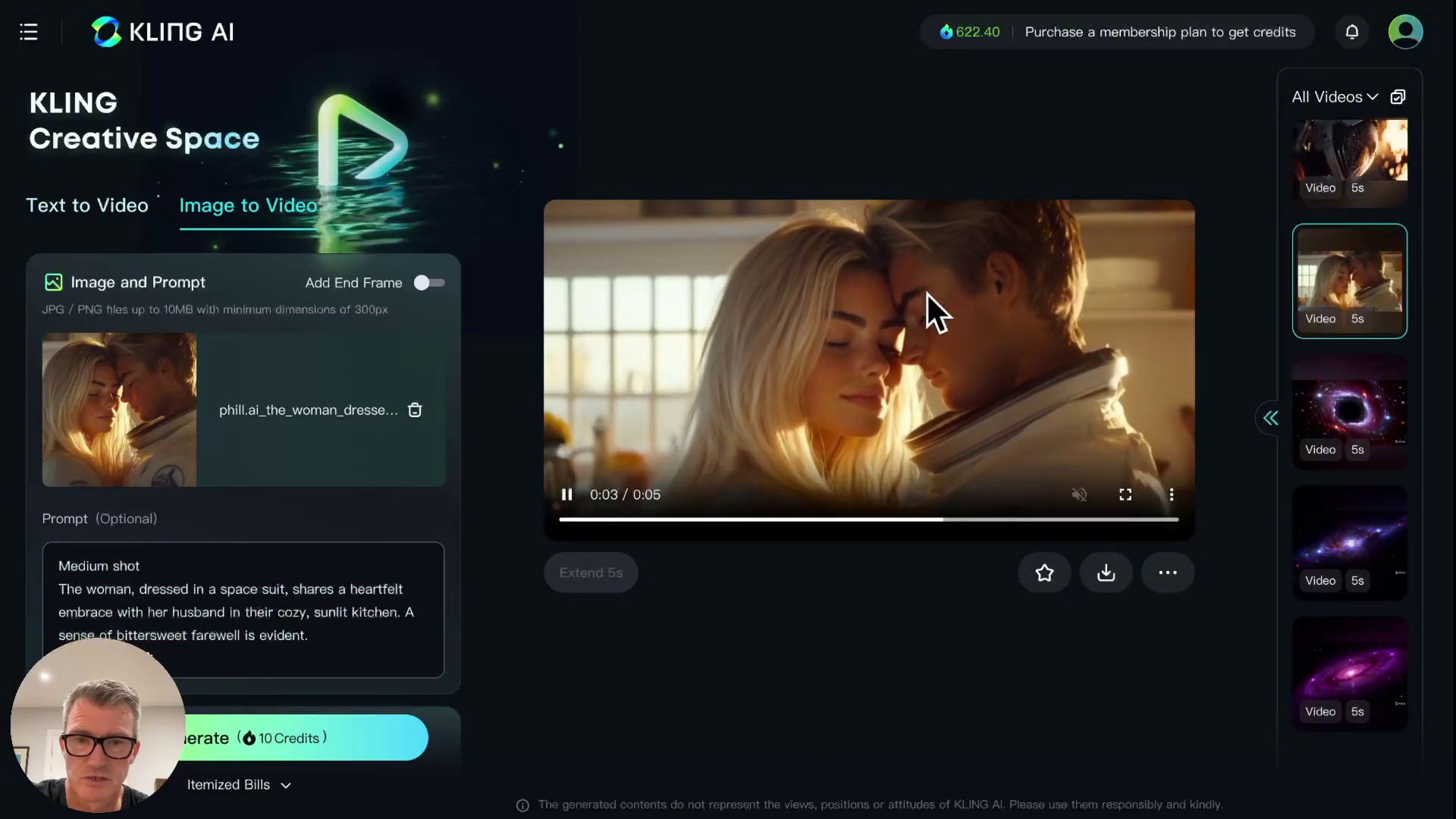
pyautogui.scroll(2, 1334, 349)
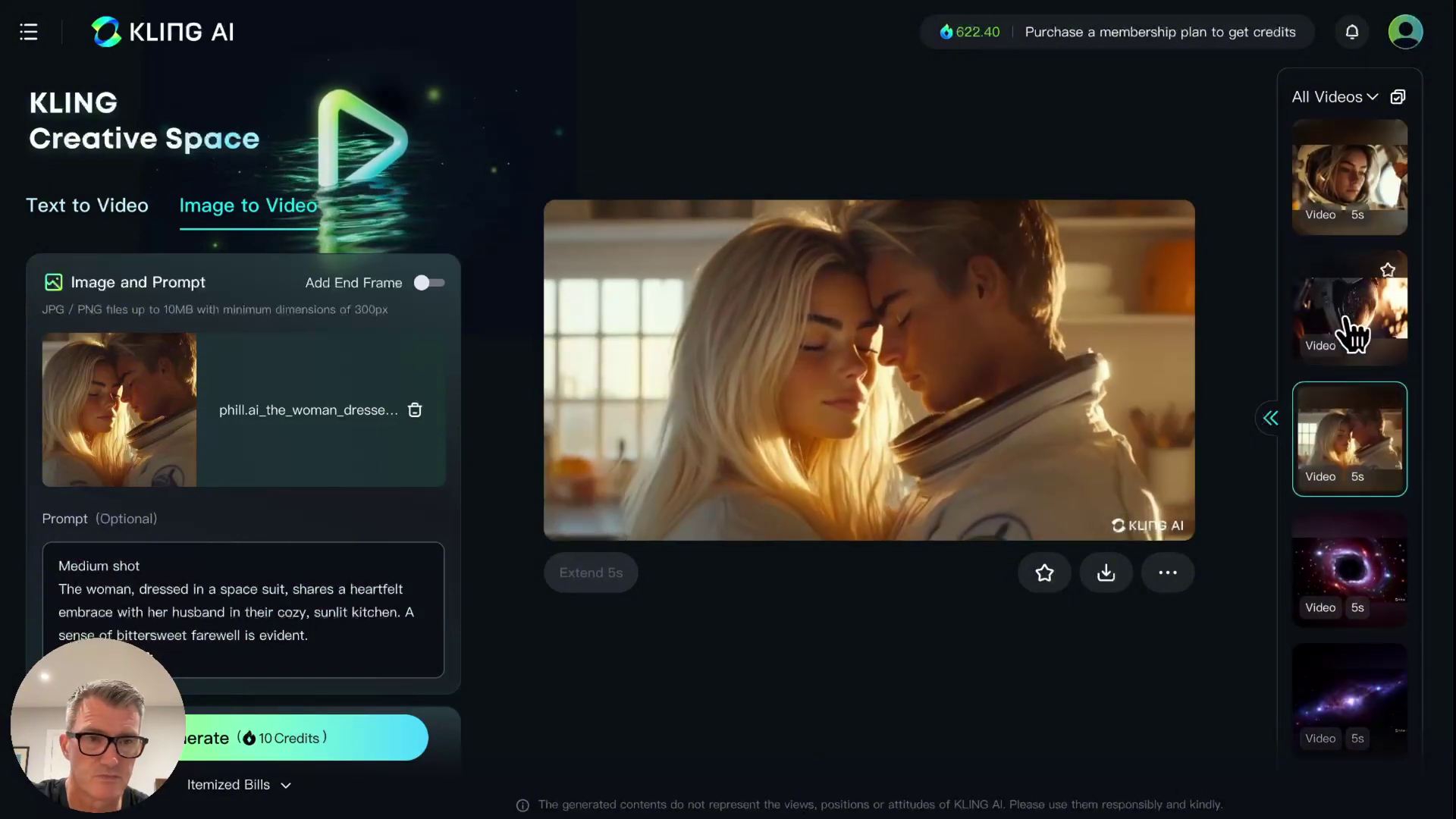
pyautogui.click(1357, 318)
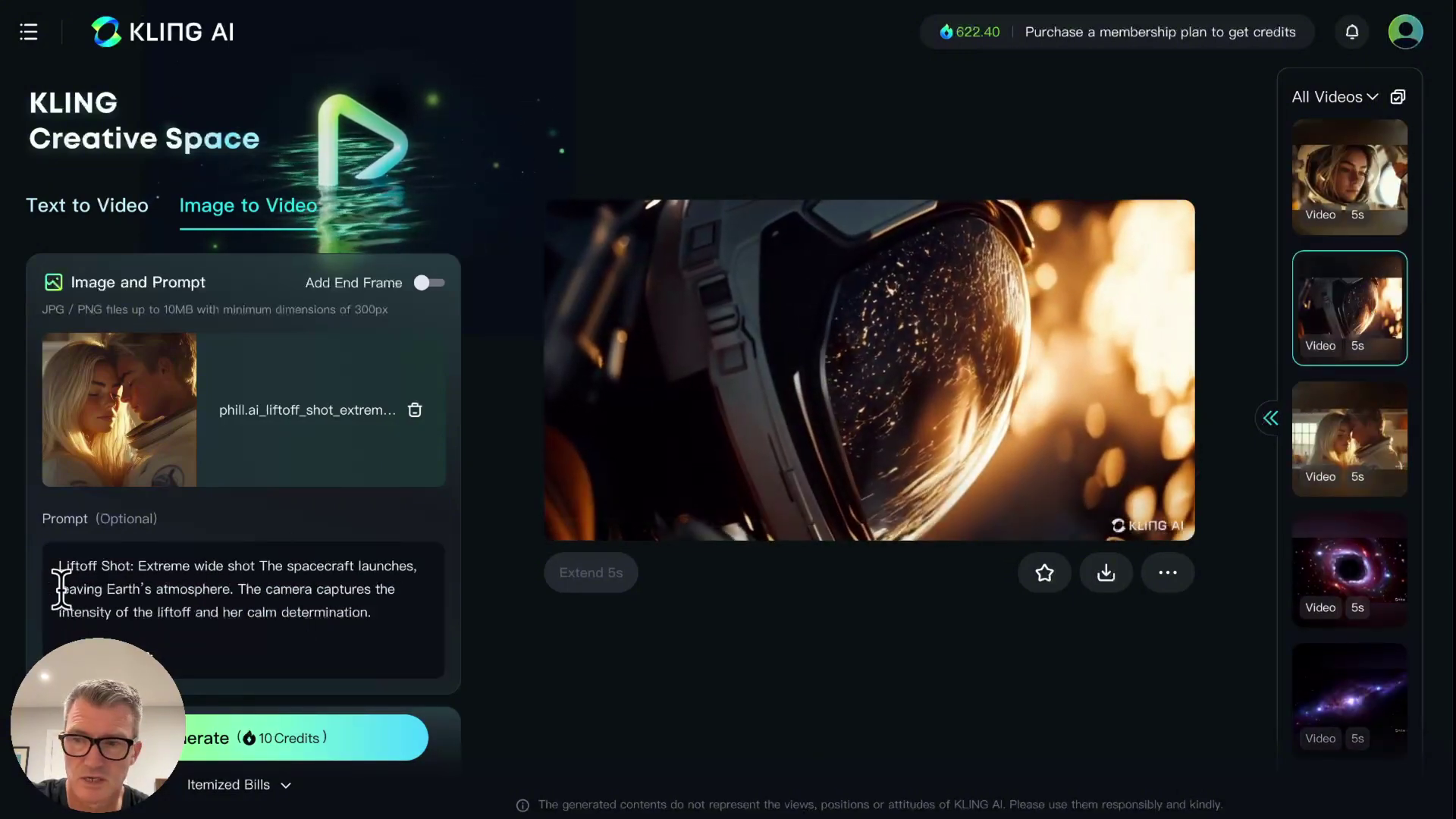
pyautogui.click(386, 610)
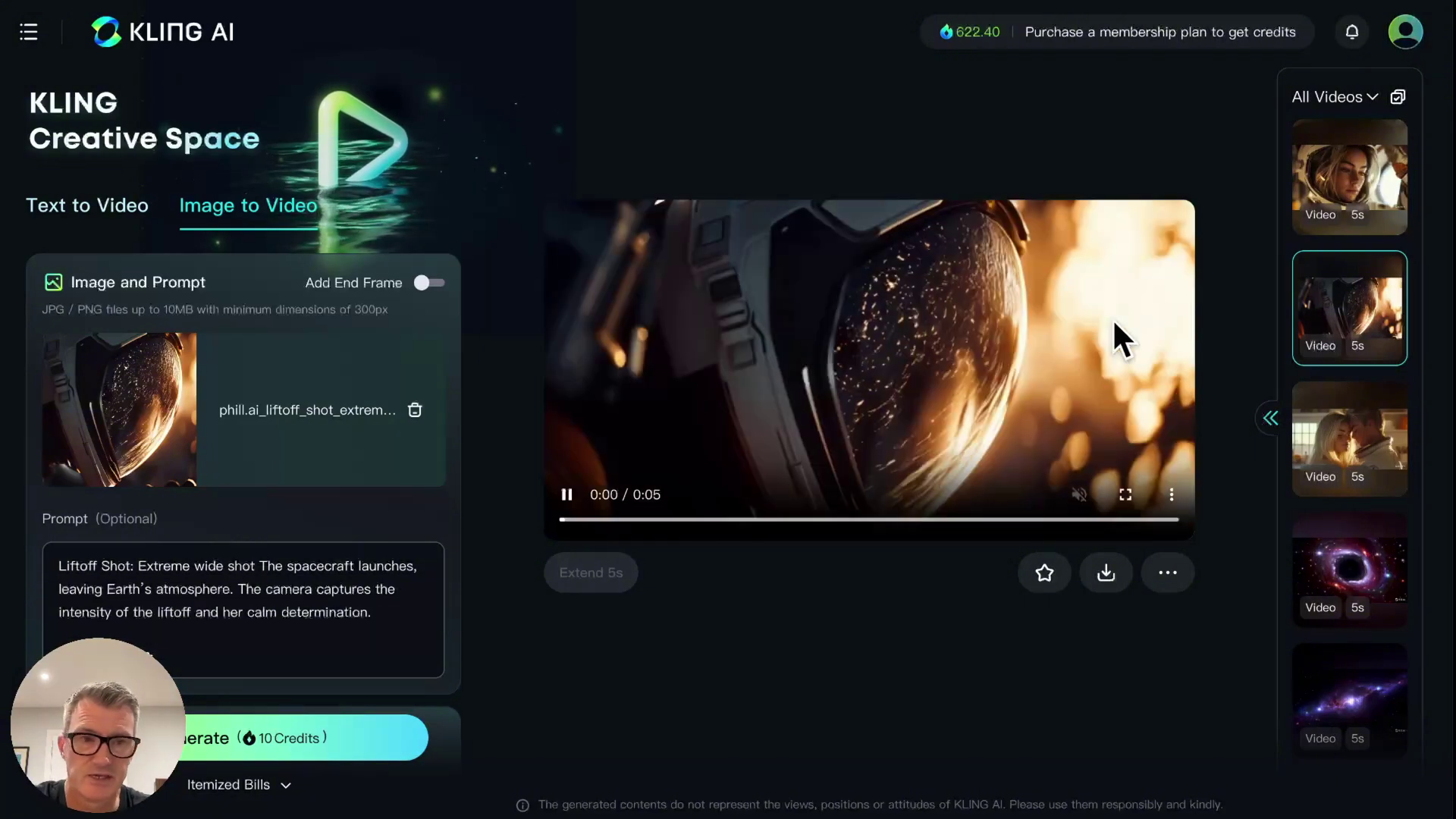
# - Open the Spacewalk Preparation and Spacewalk videos and select the Spacewalk prompt
pyautogui.click(1327, 185)
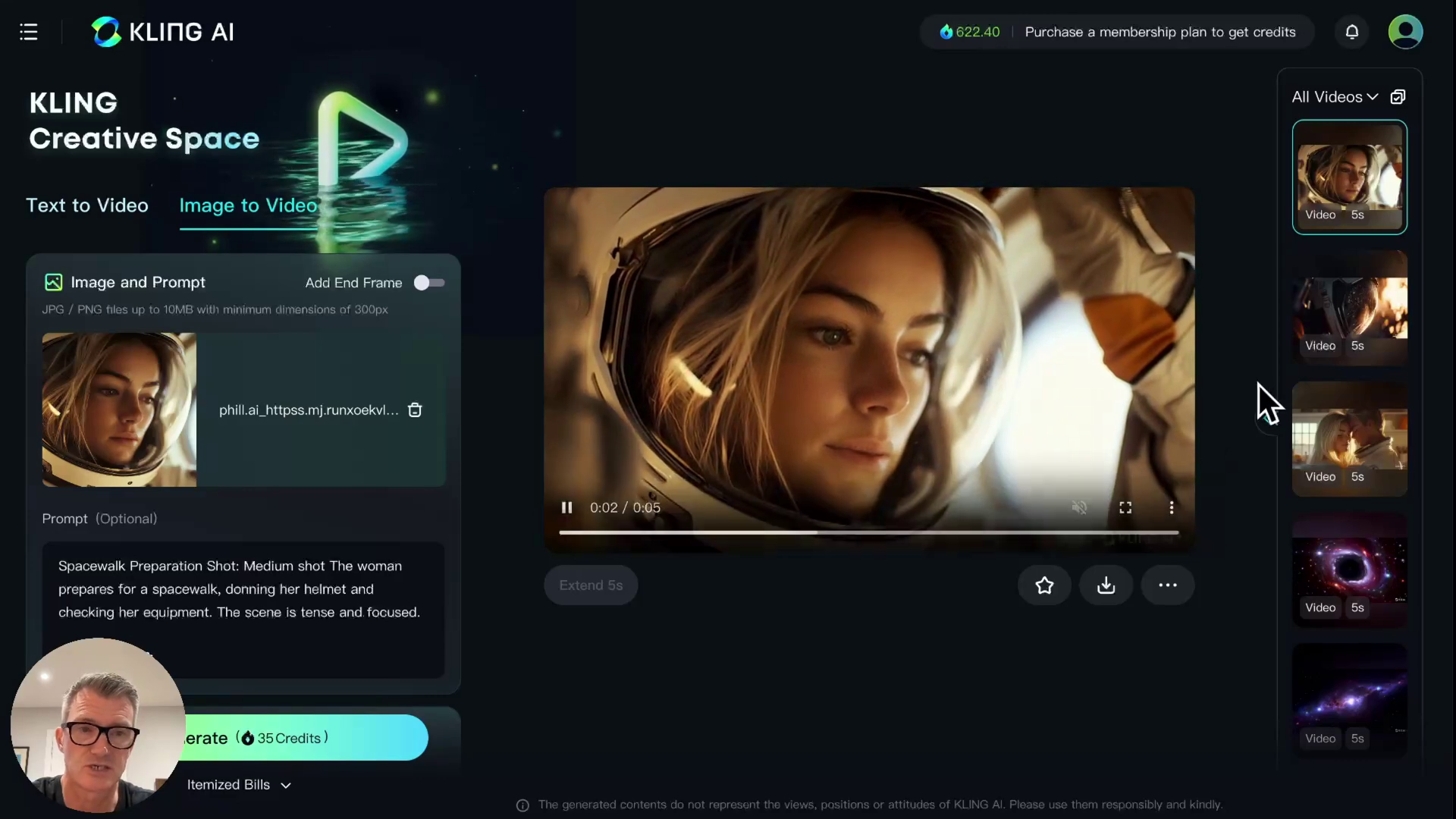
pyautogui.scroll(3, 1387, 307)
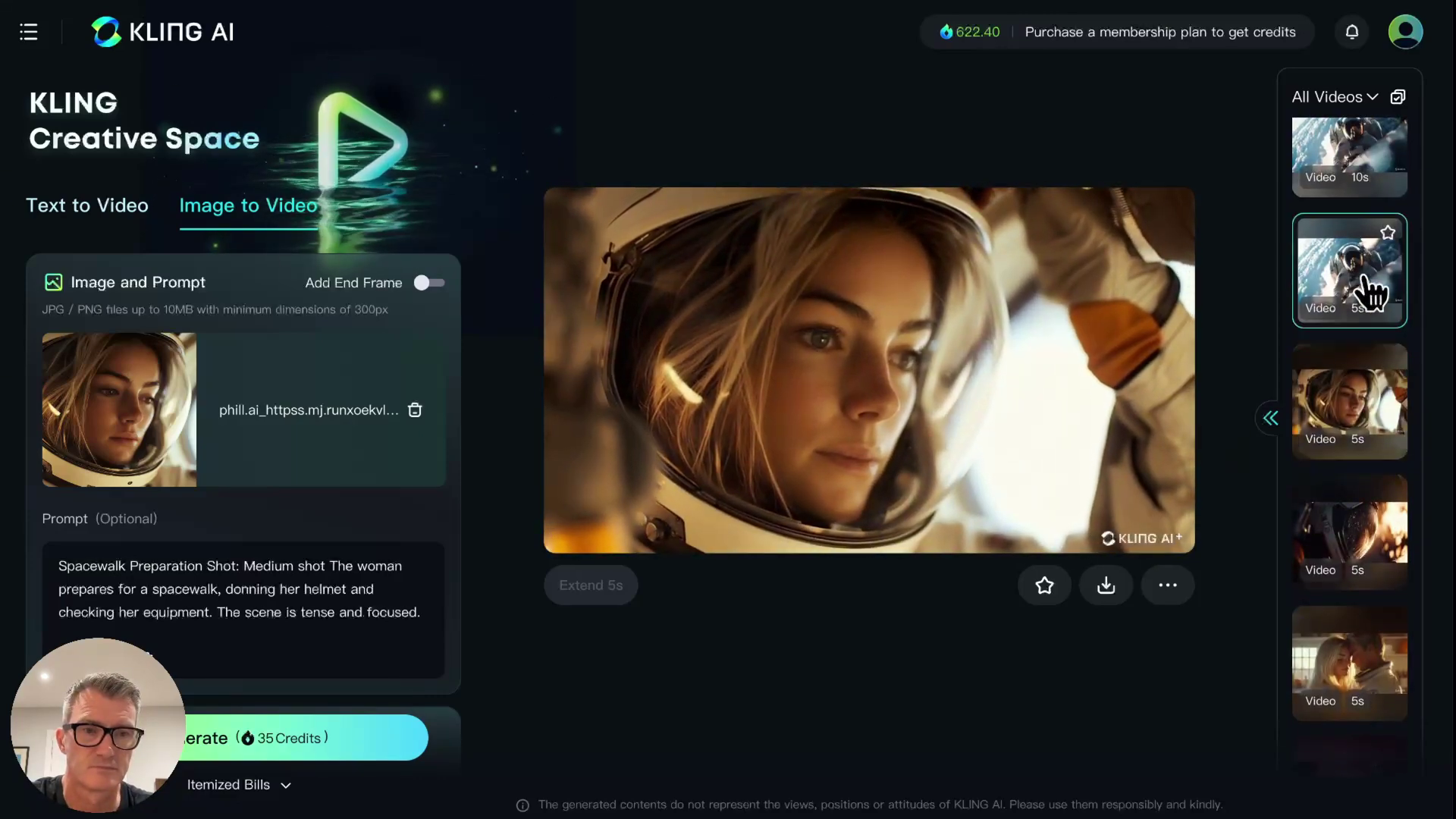
pyautogui.click(1368, 292)
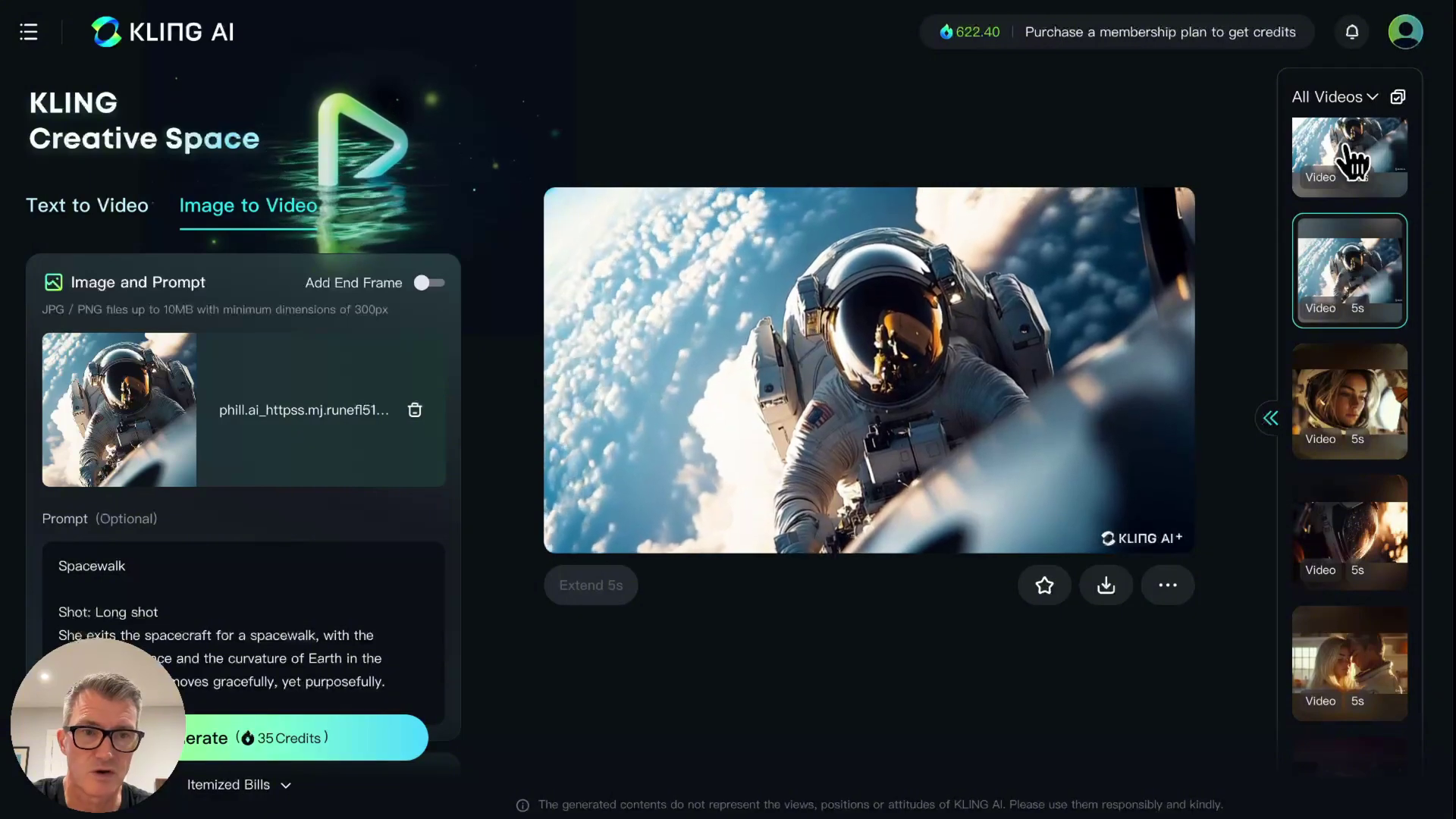
pyautogui.scroll(5, 1352, 159)
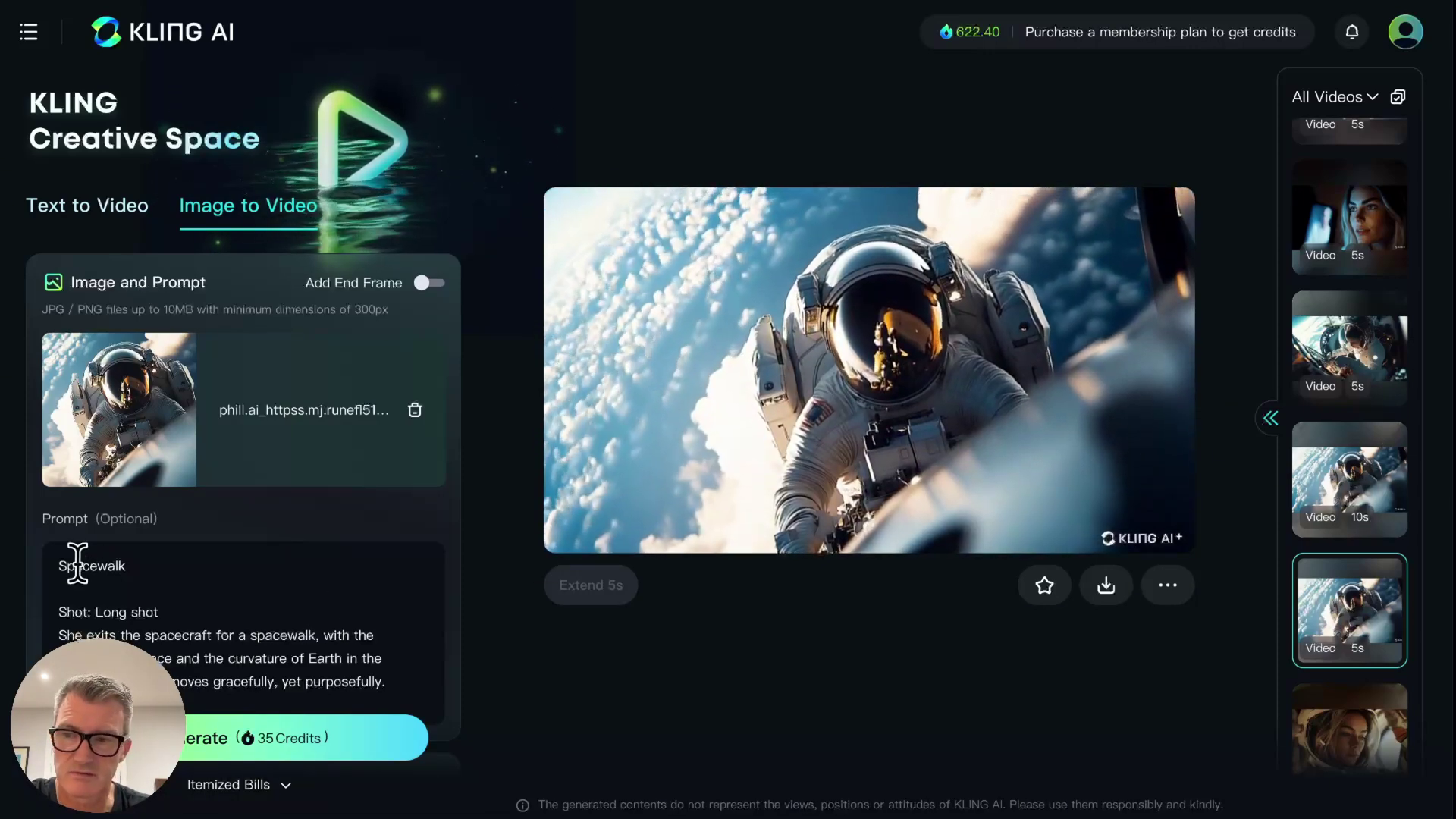
pyautogui.moveTo(54, 567); pyautogui.dragTo(393, 668)
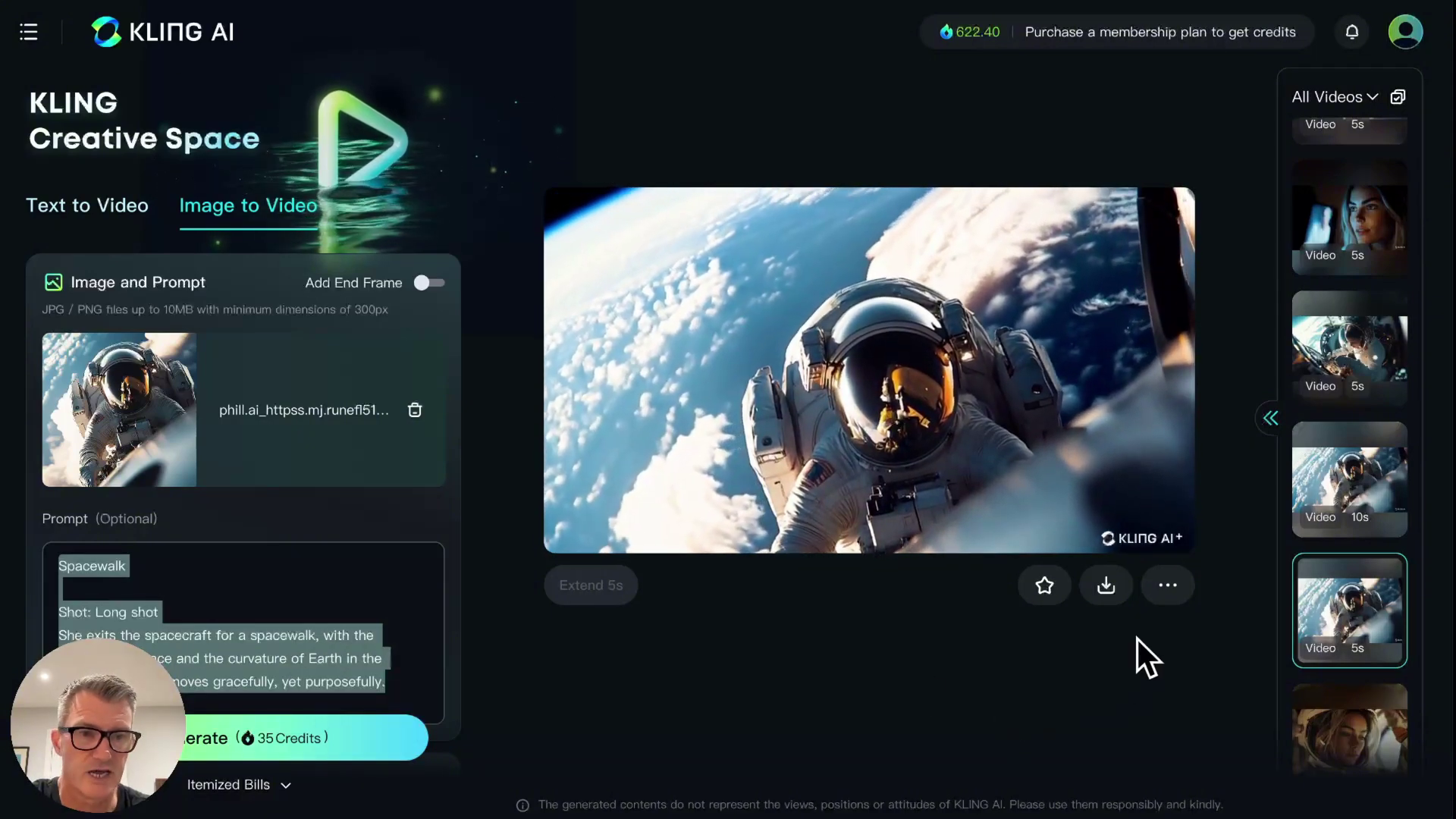
# - Open the Satellite Repair video and let it play
pyautogui.click(1365, 379)
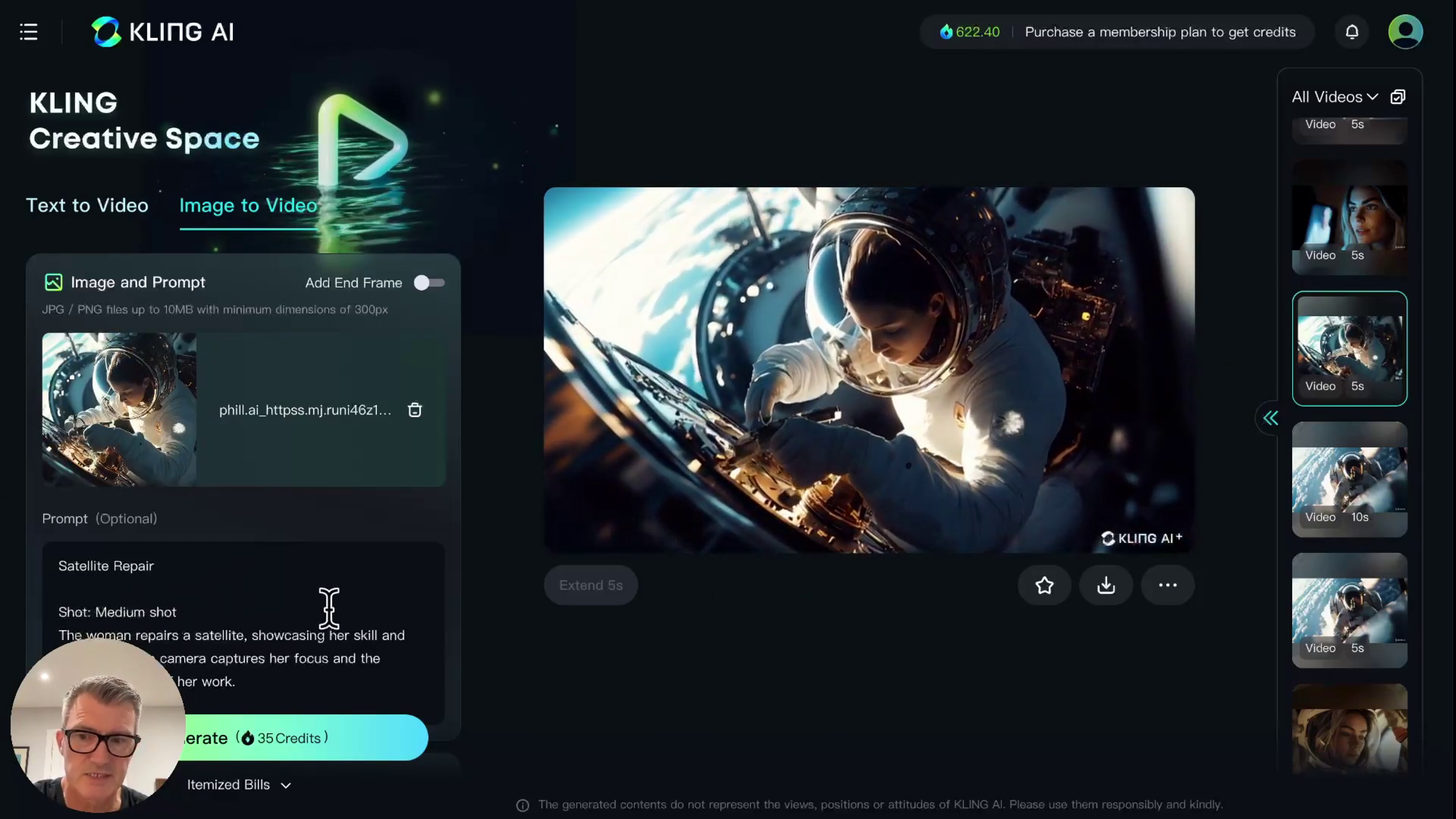
pyautogui.scroll(-2, 328, 606)
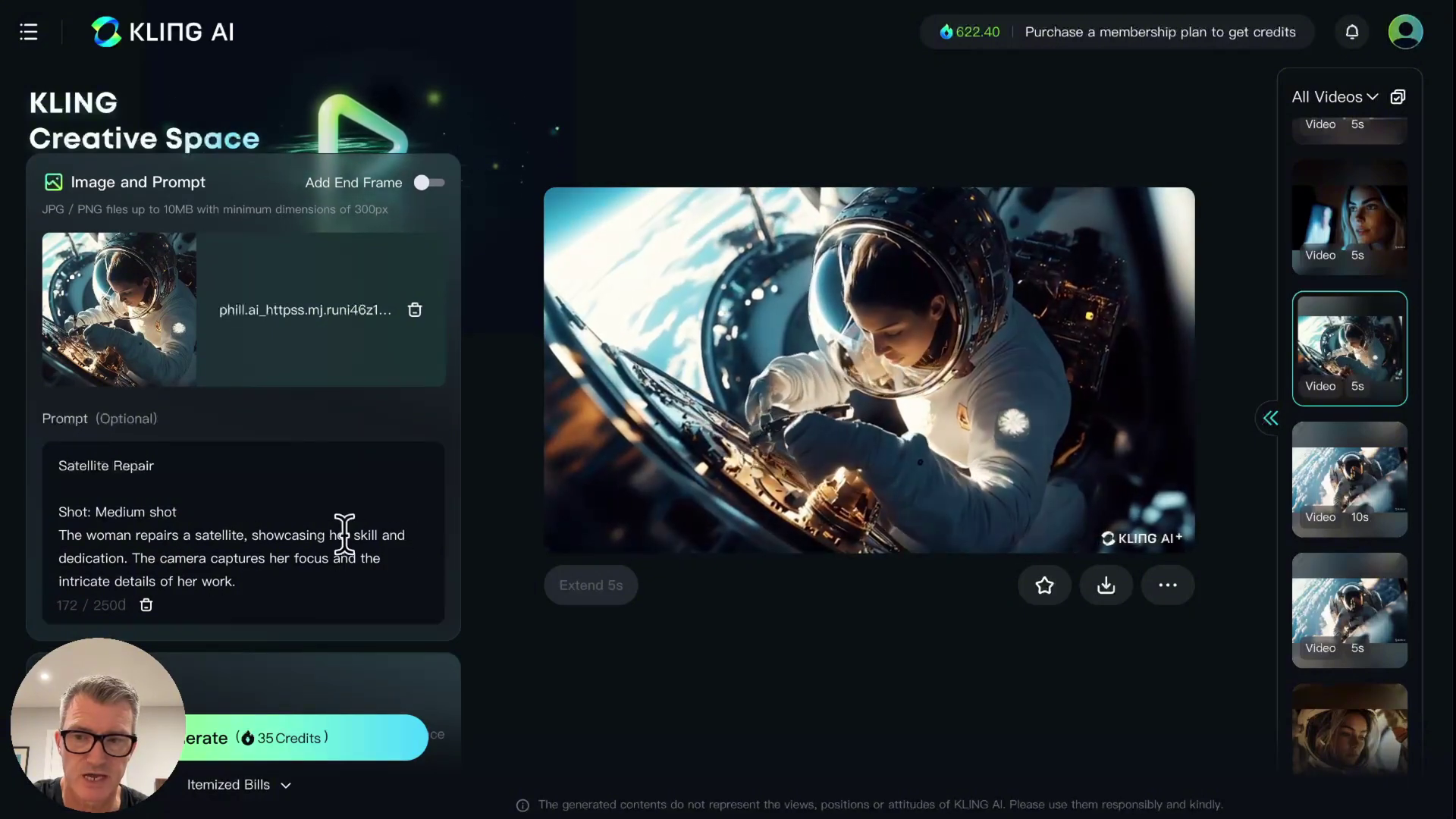
pyautogui.scroll(2, 311, 531)
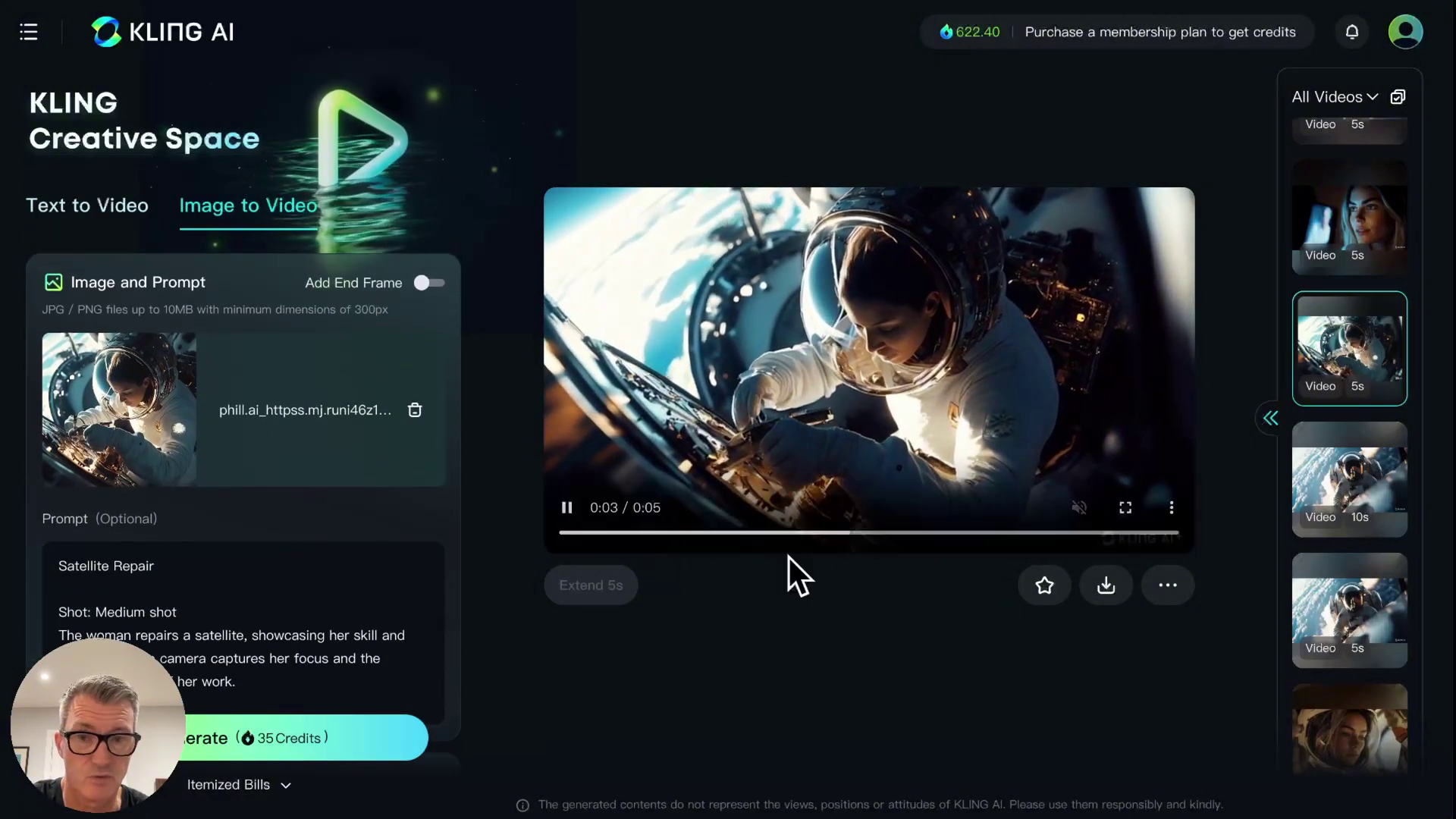
# - Open the Communication video-call clip, then the Galaxy View video
pyautogui.click(1350, 217)
pyautogui.scroll(-1, 295, 621)
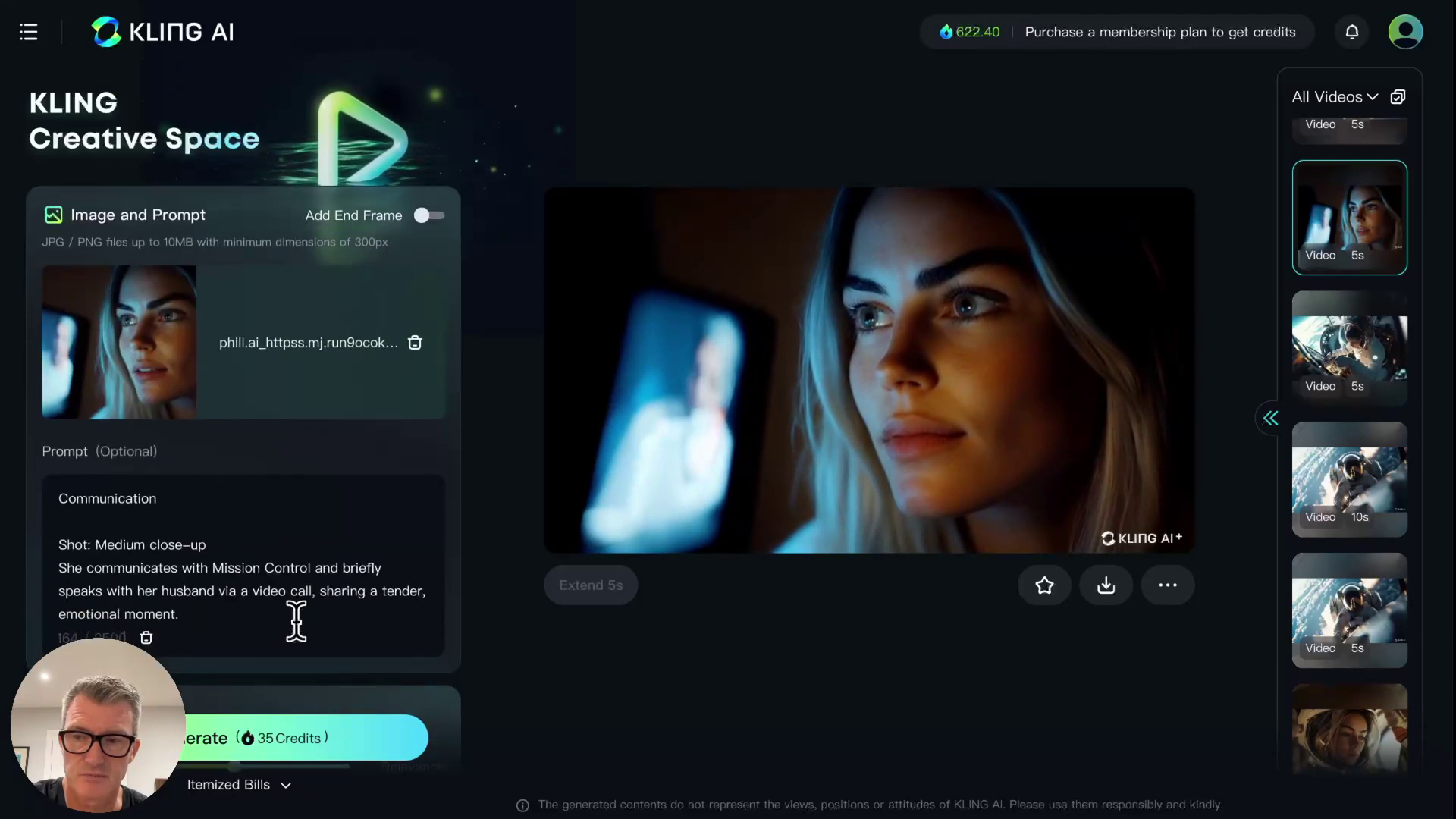
pyautogui.scroll(1, 296, 621)
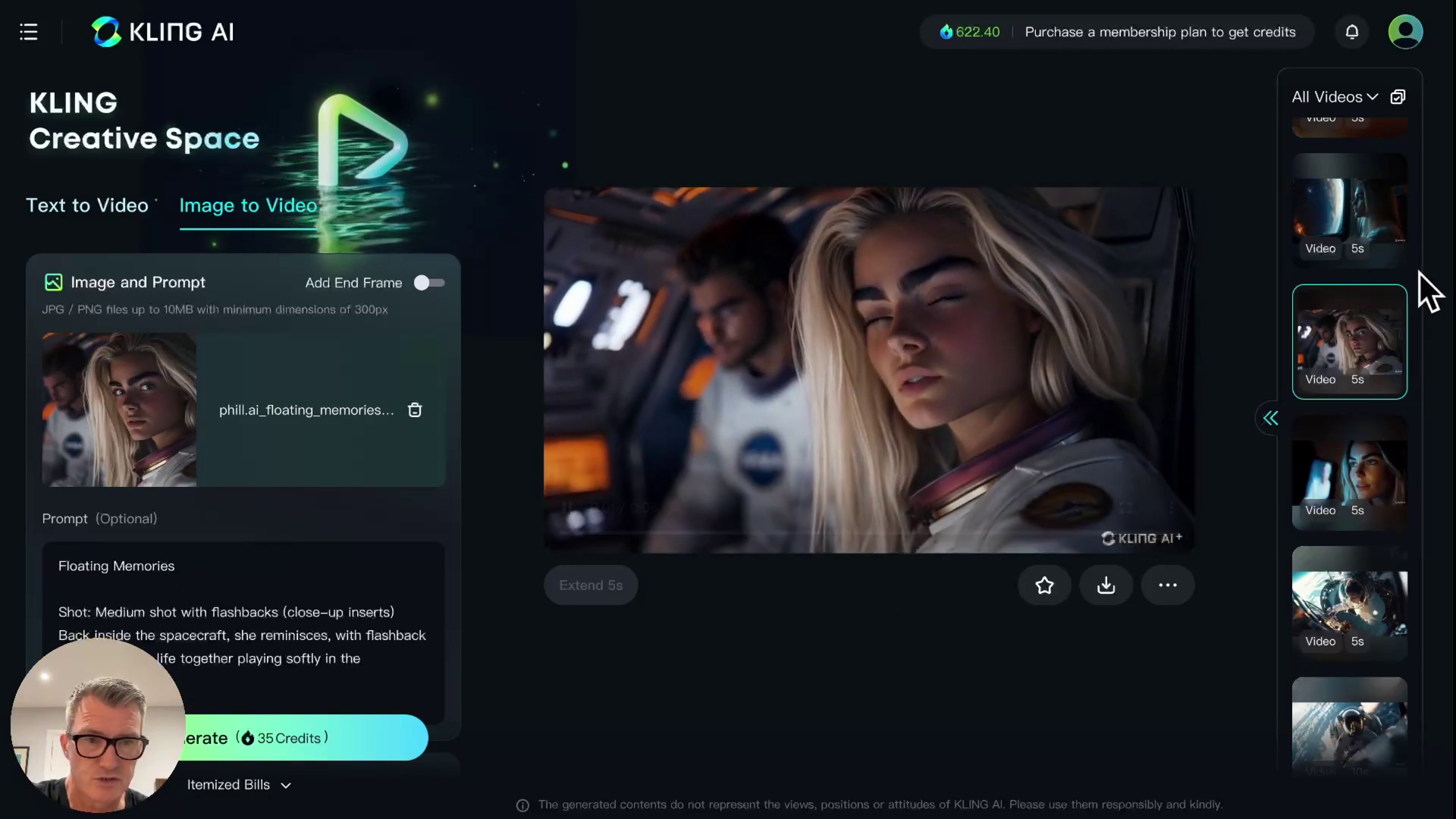
pyautogui.scroll(3, 1353, 334)
pyautogui.click(1354, 383)
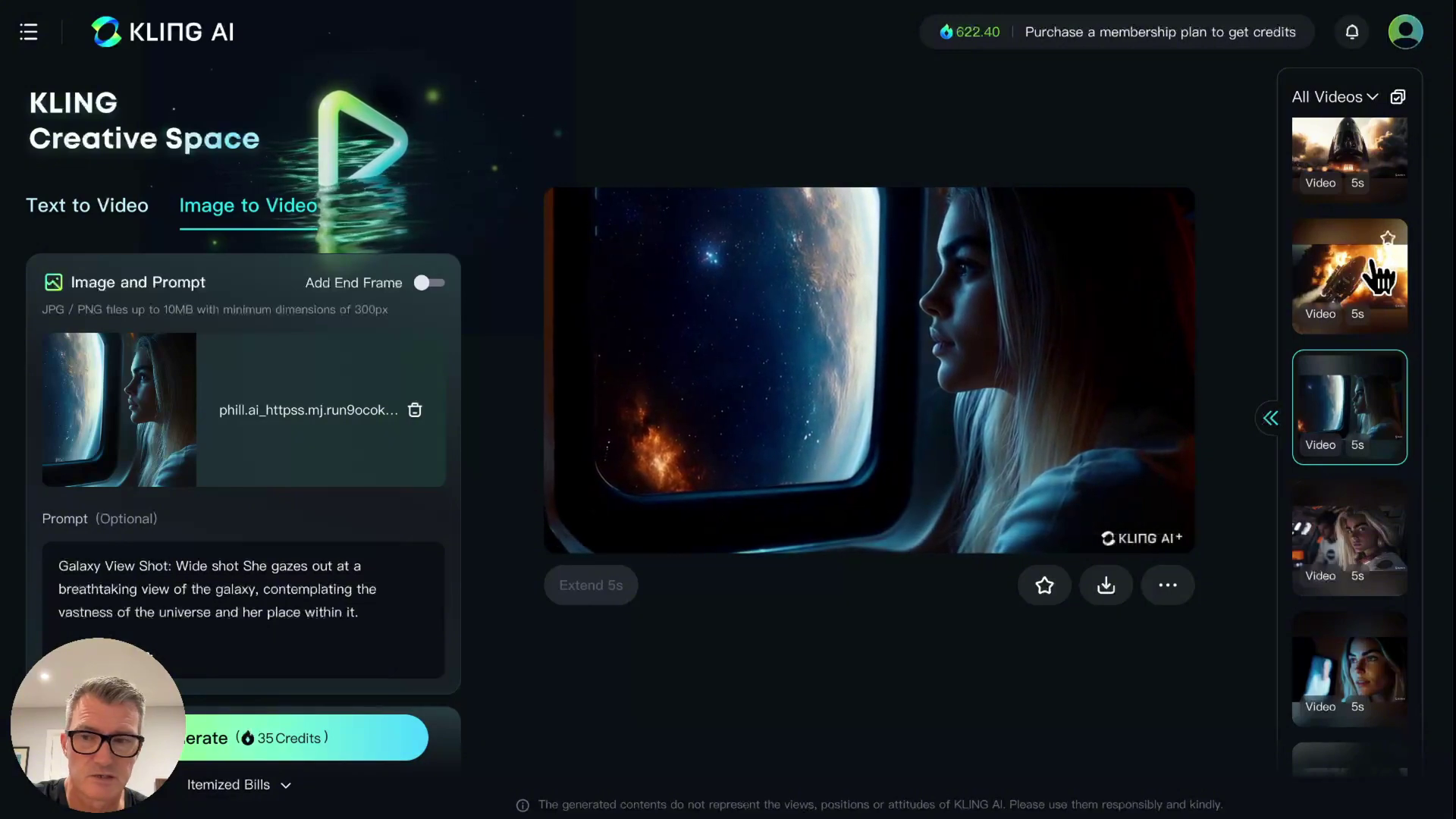
# - View Returning Home, Touchdown and the 10-second Touchdown, ending on the white corridor video
pyautogui.click(1376, 277)
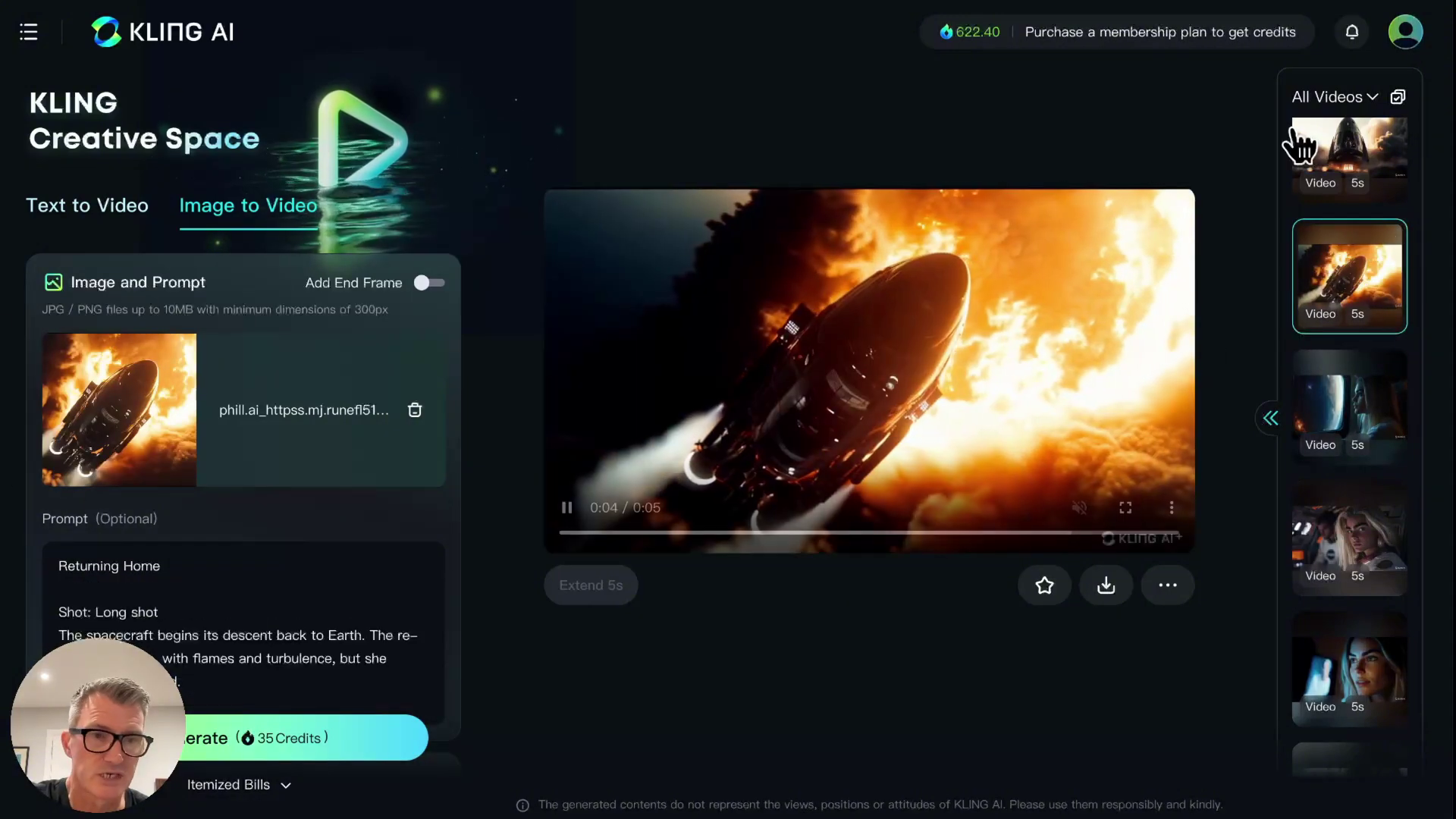
pyautogui.click(1334, 148)
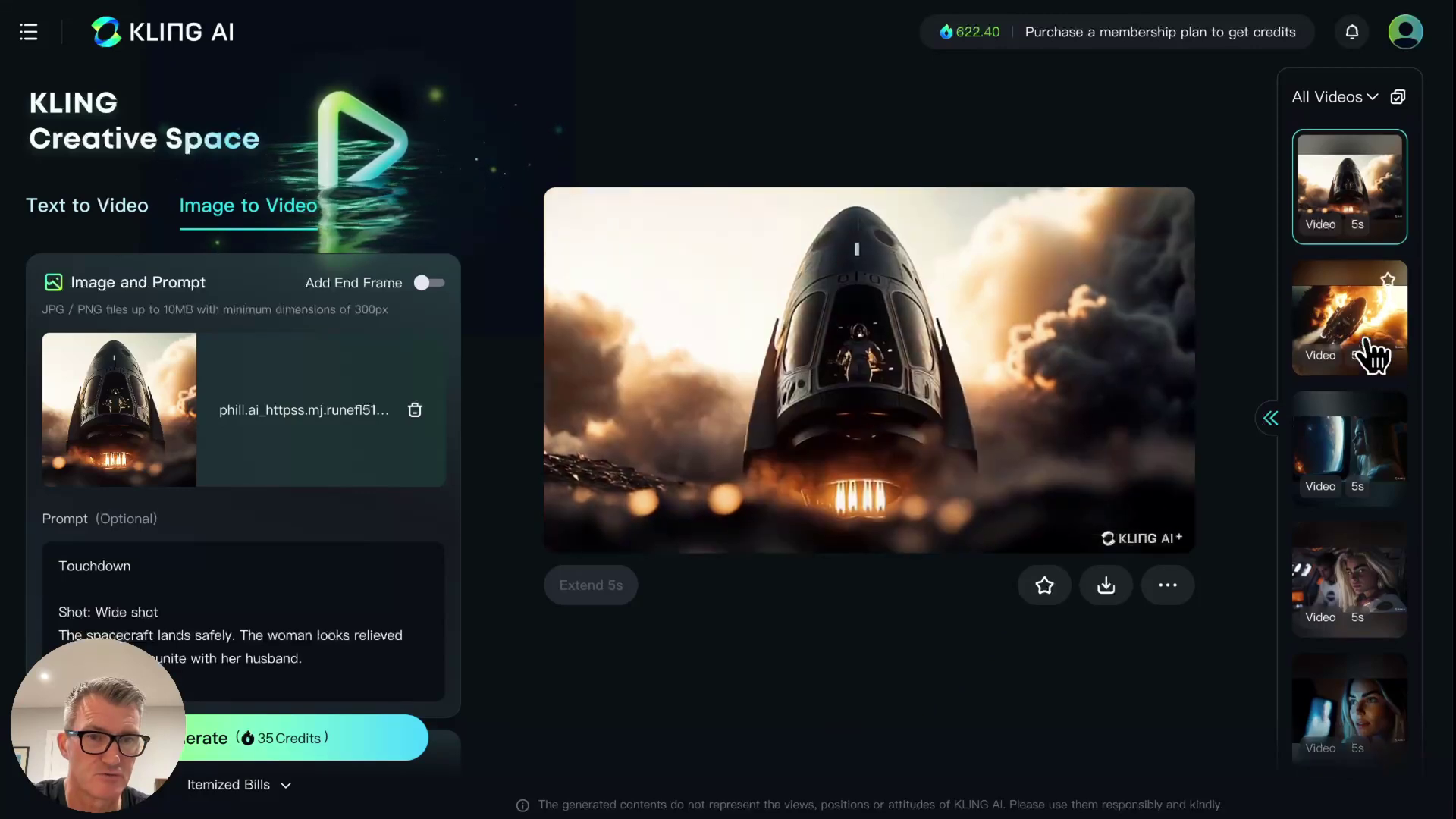
pyautogui.click(1372, 353)
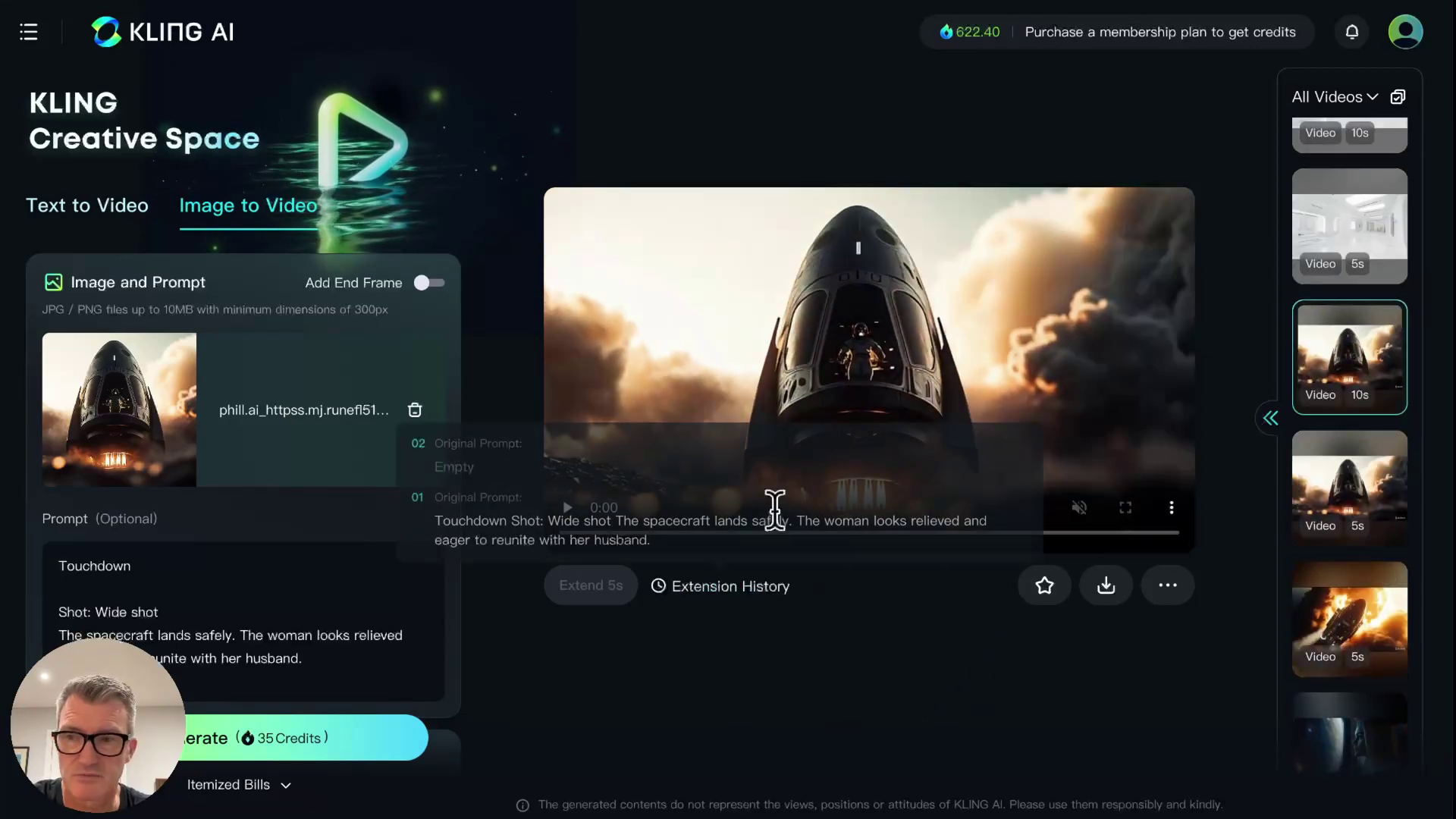
pyautogui.scroll(-2, 388, 606)
pyautogui.scroll(1, 393, 618)
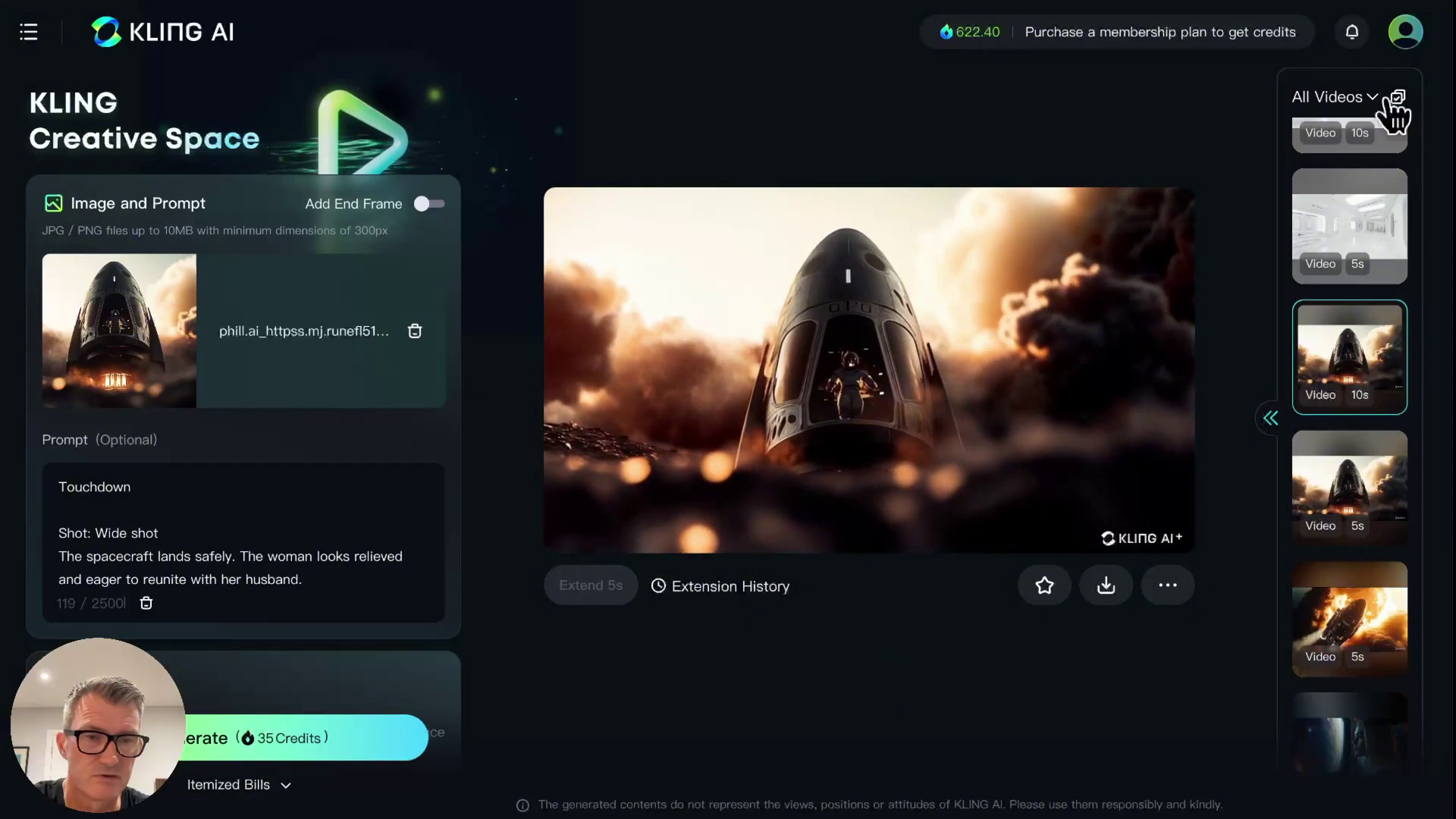
pyautogui.click(1349, 232)
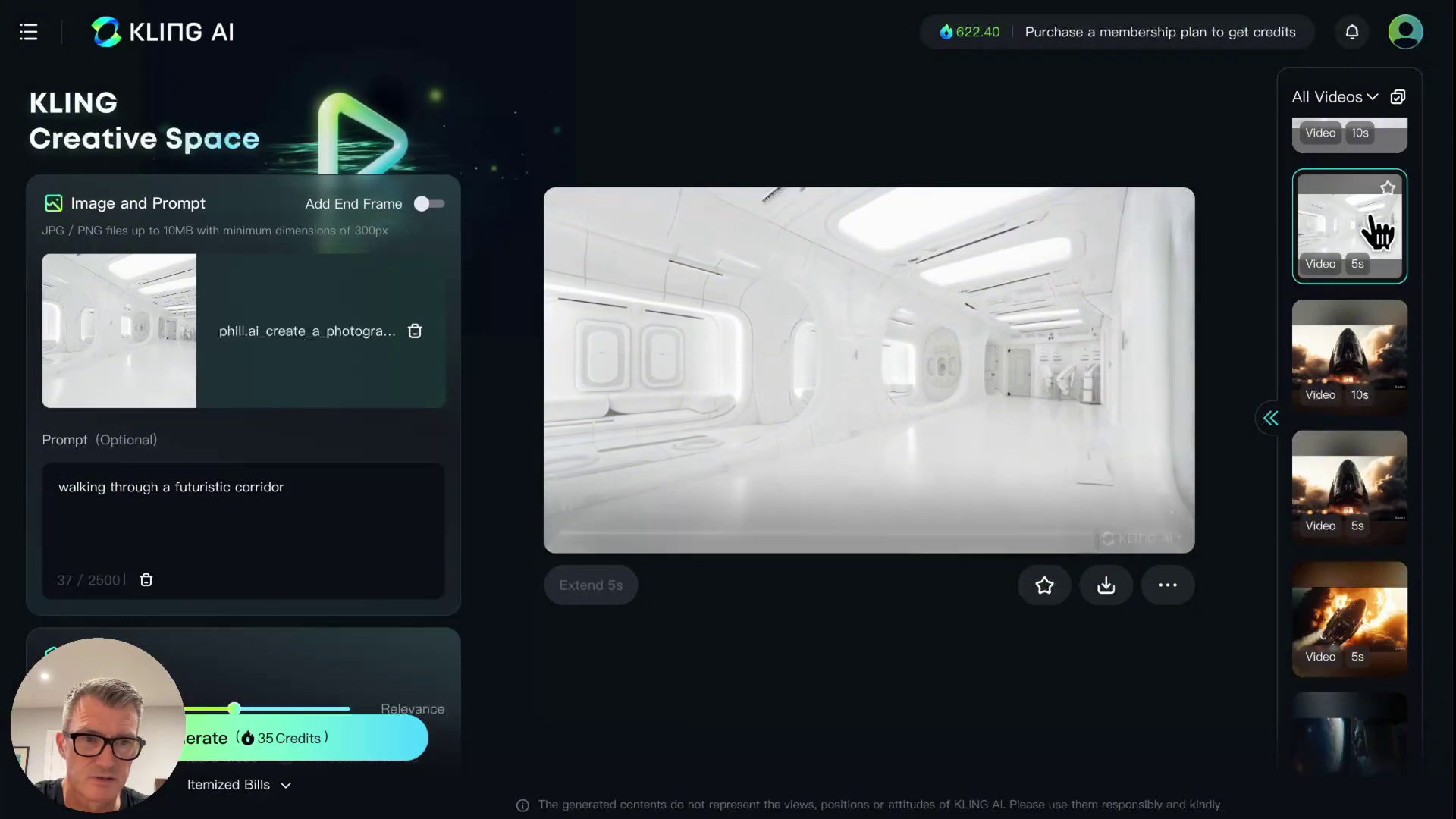
# - Play the 10-second extended corridor clip, then load the 5s girl-looking-at-camera video
pyautogui.scroll(2, 1384, 227)
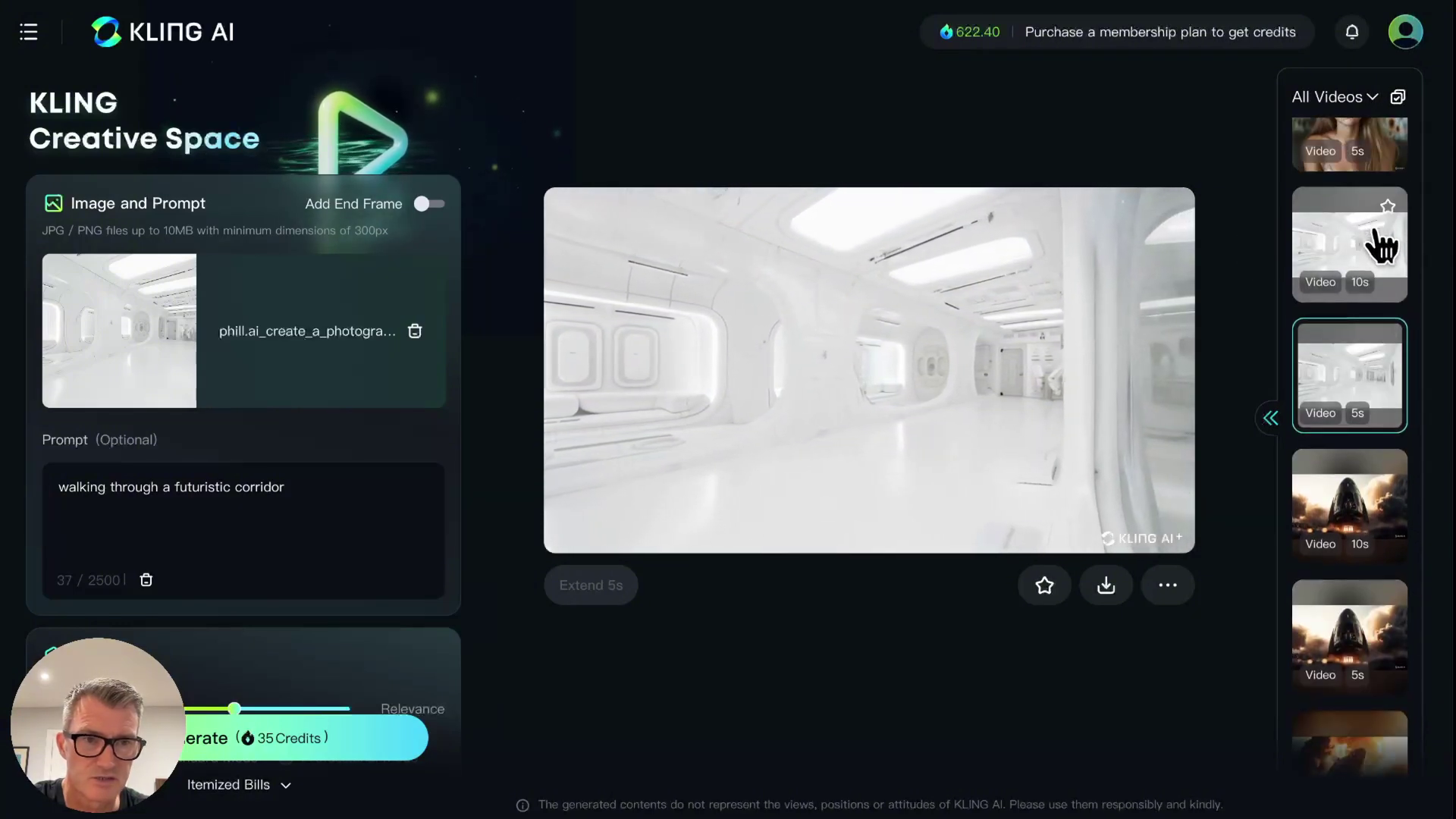
pyautogui.click(1359, 249)
pyautogui.click(685, 511)
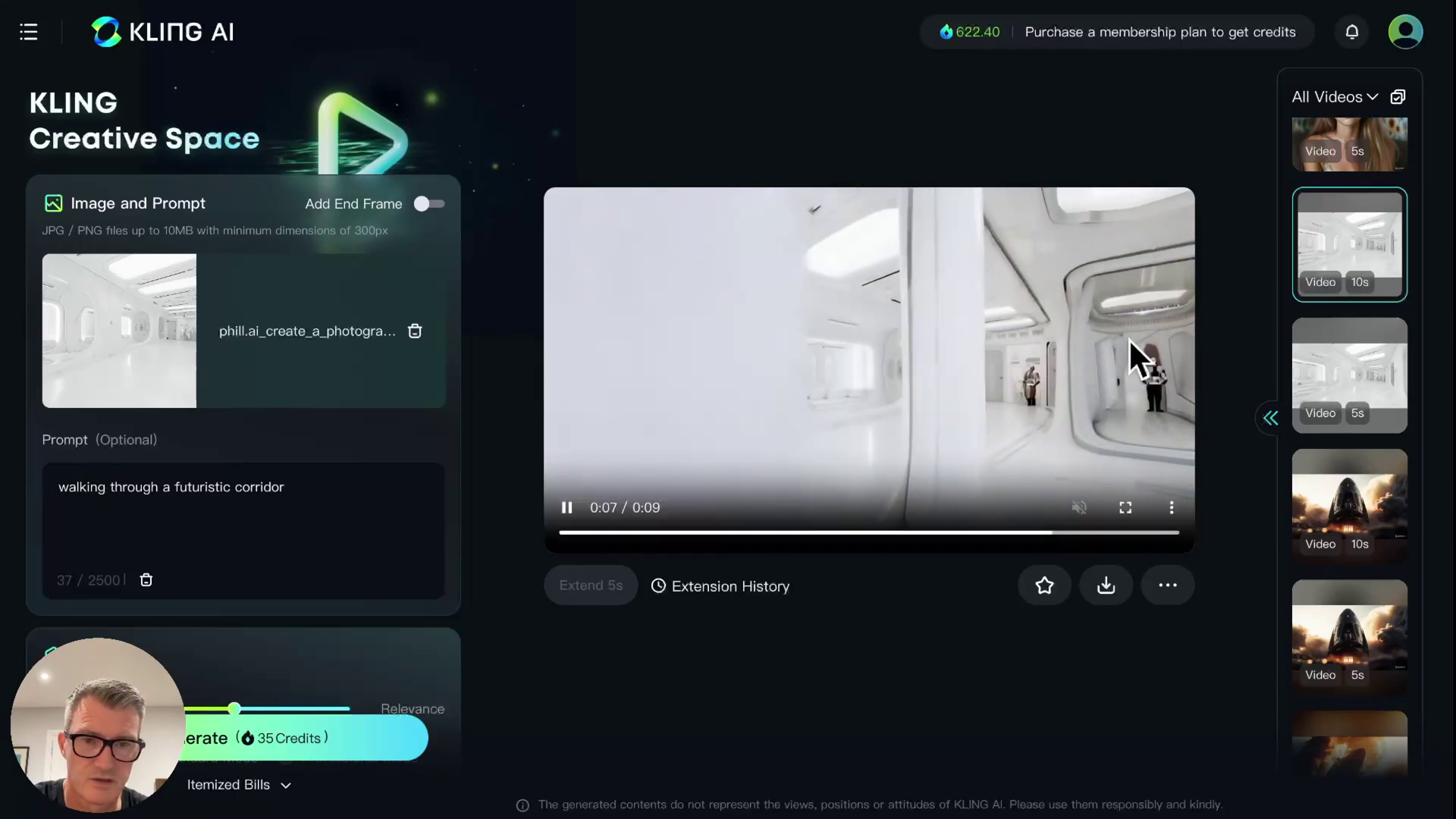
pyautogui.scroll(3, 1350, 353)
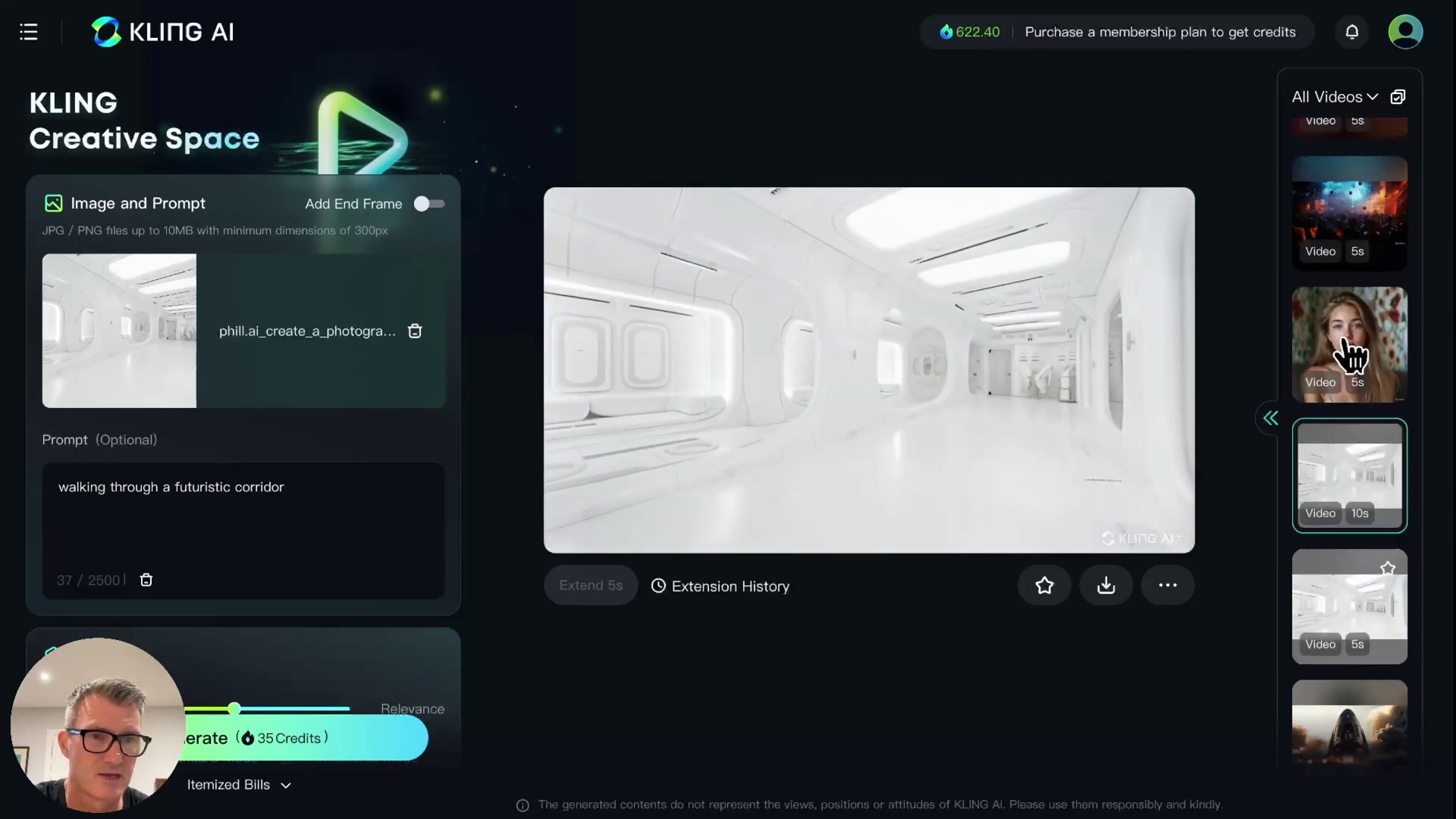
pyautogui.click(1349, 353)
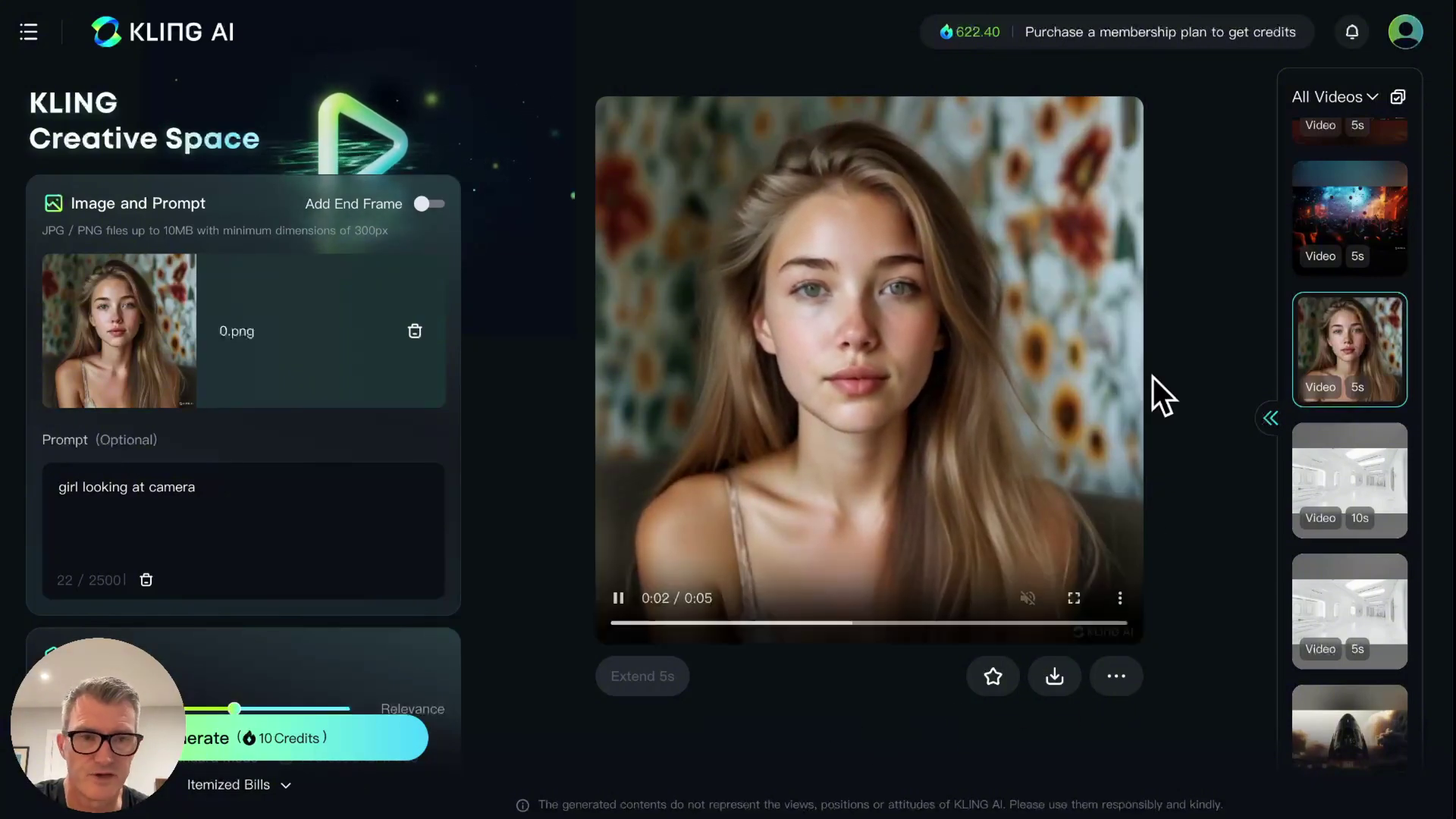
# - Preview the start/end-frame concert, dancing crowd, sunglasses-woman and next party videos
pyautogui.click(1332, 220)
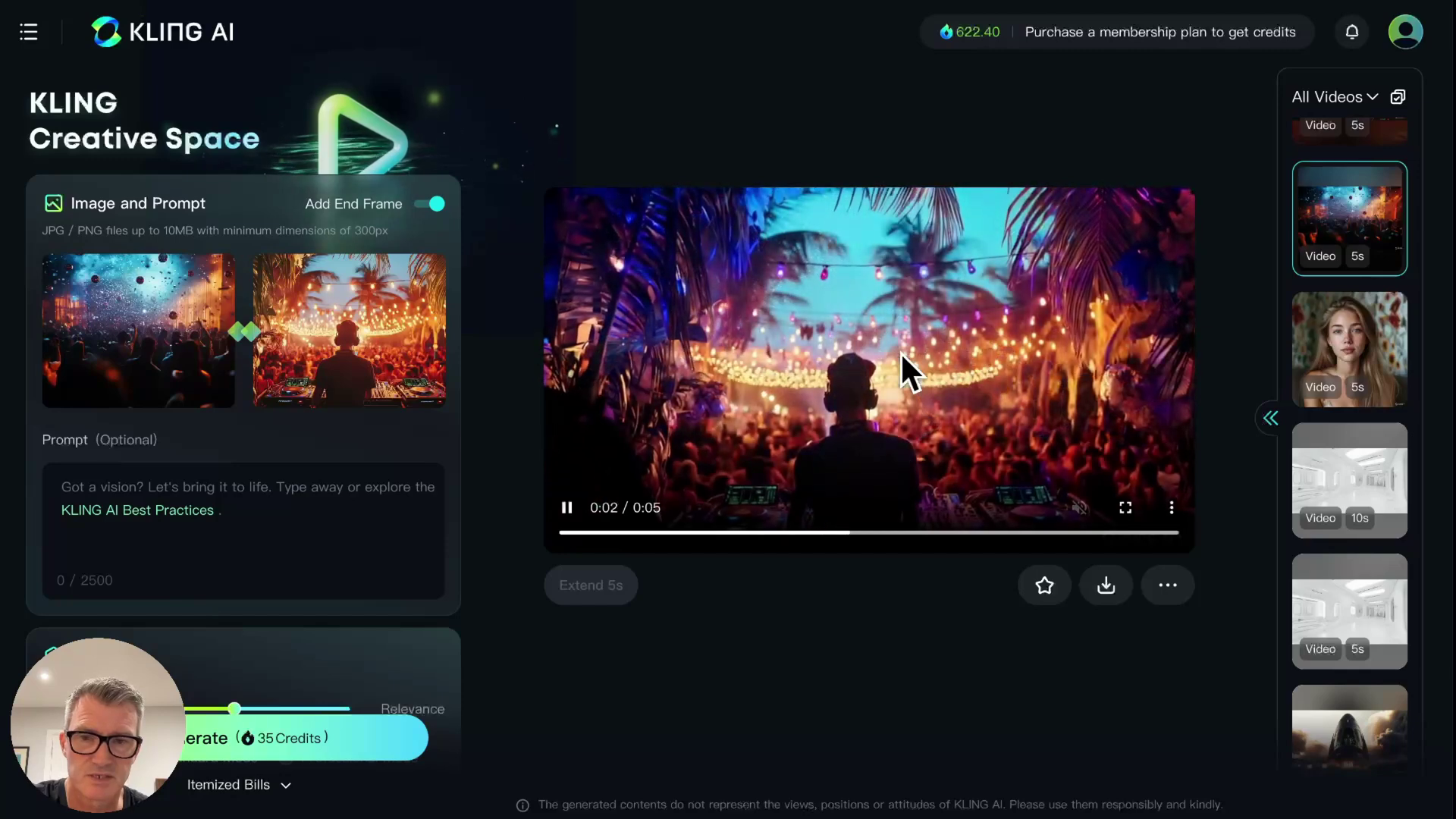
pyautogui.scroll(5, 1326, 285)
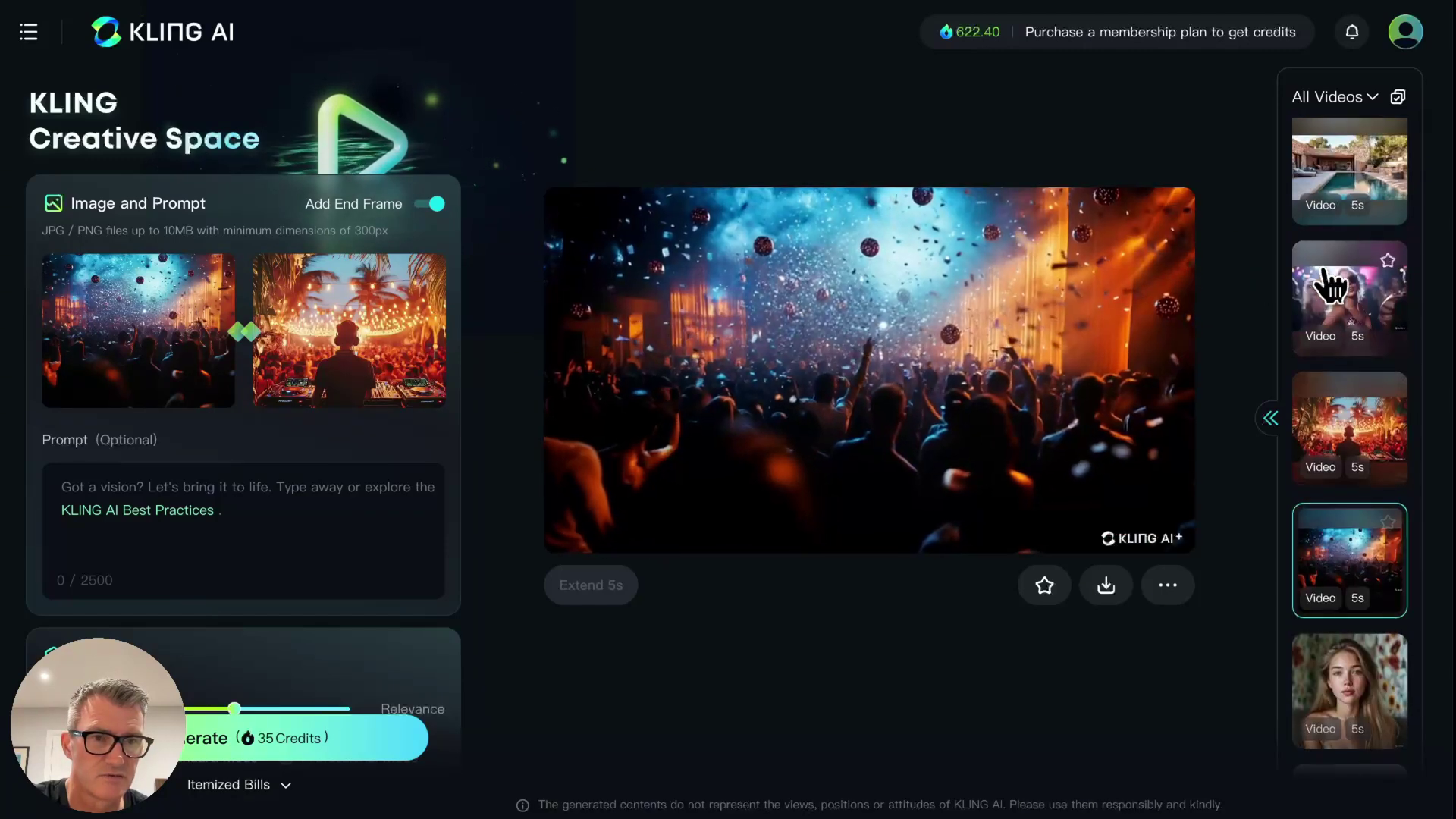
pyautogui.scroll(5, 1329, 286)
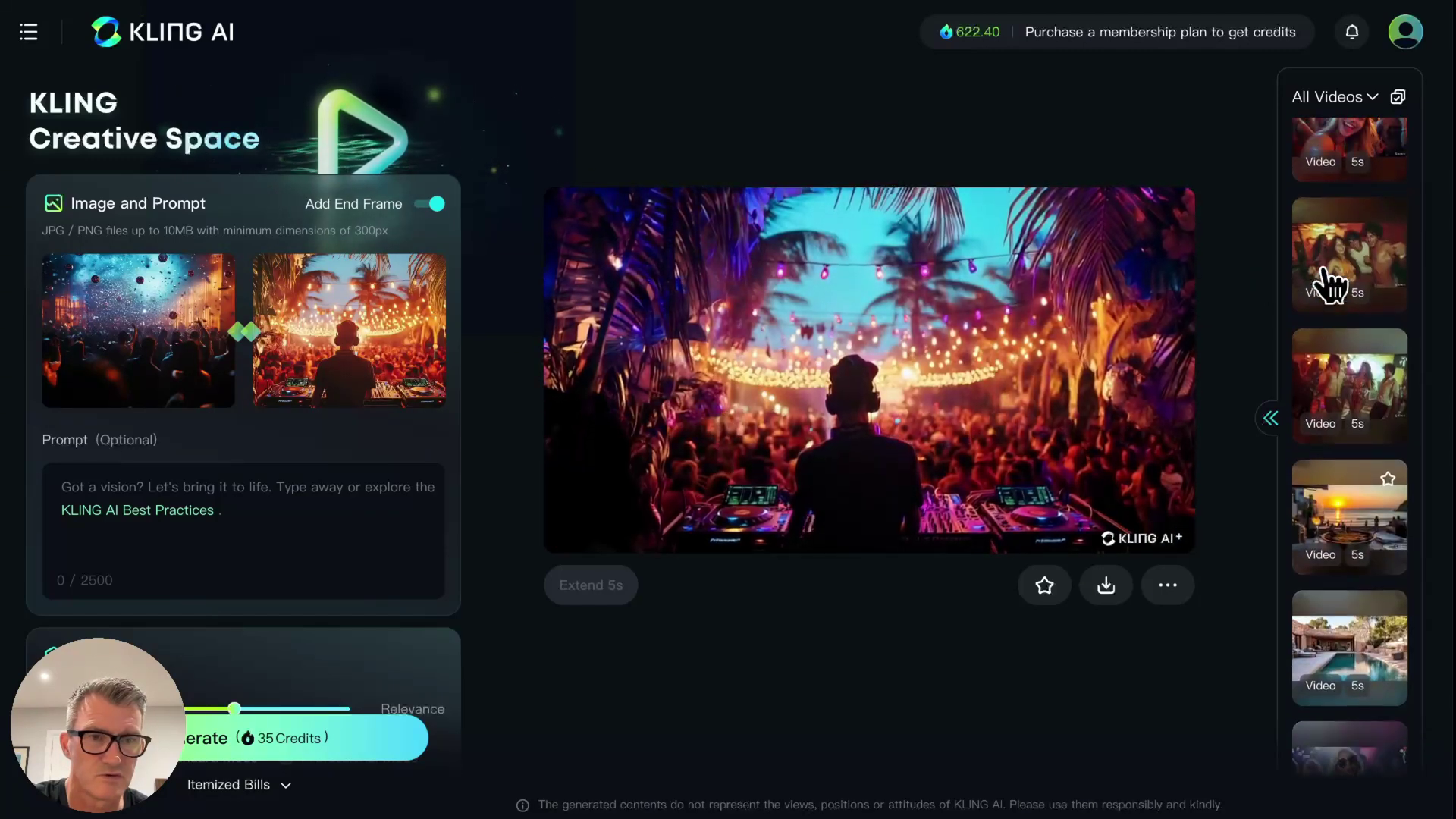
pyautogui.scroll(-1, 1328, 287)
pyautogui.click(1342, 391)
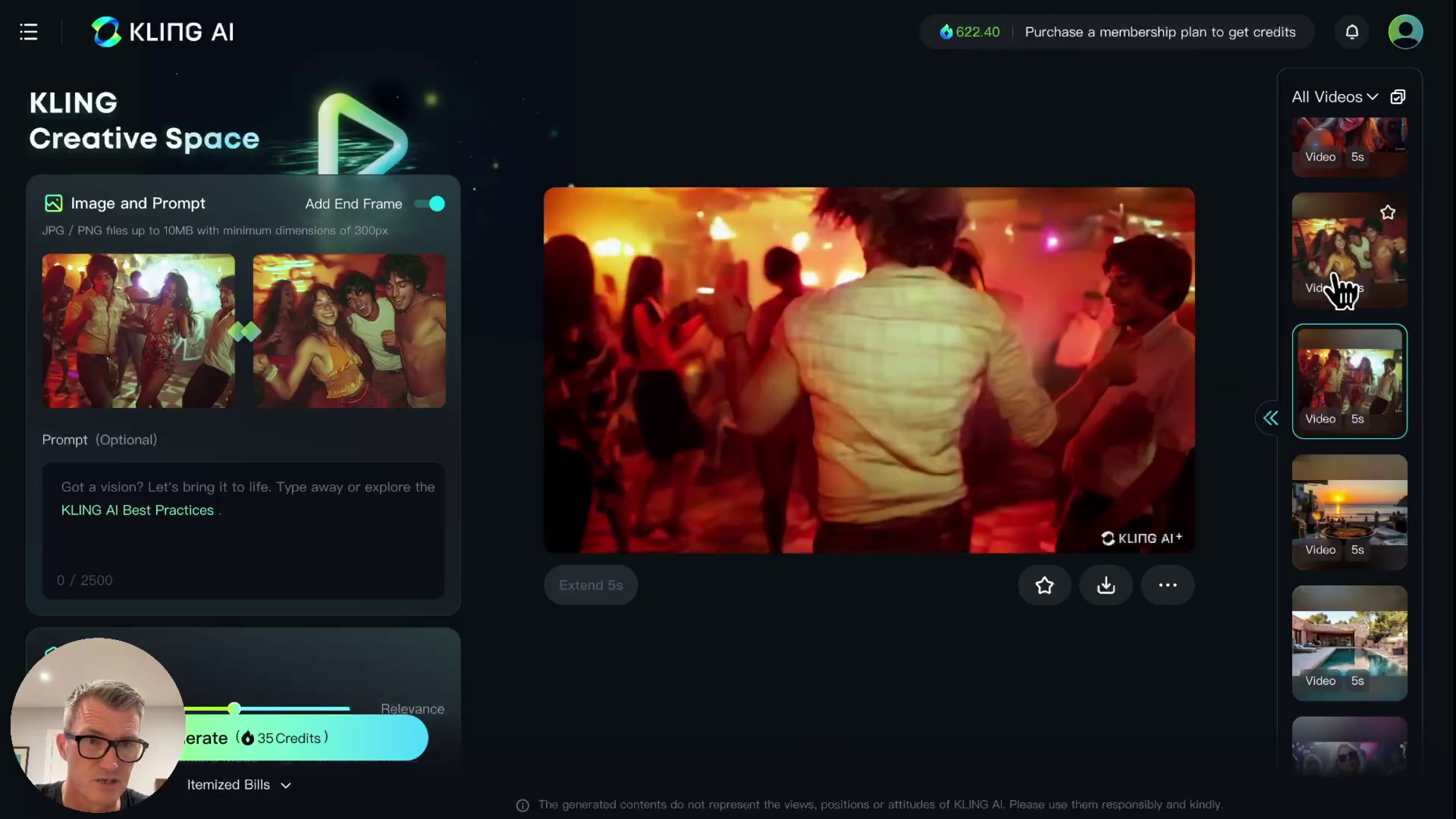
pyautogui.scroll(3, 1339, 292)
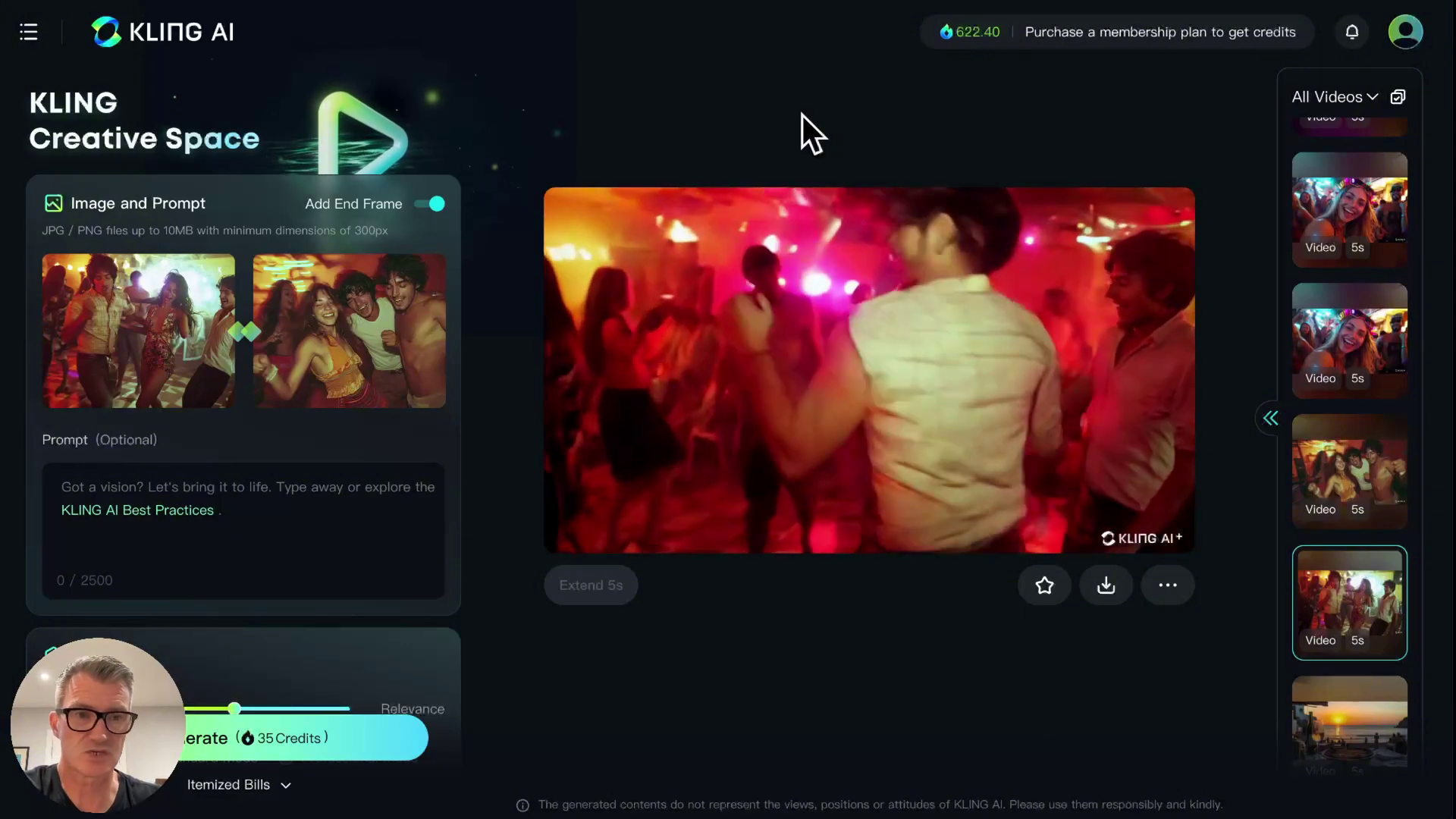
pyautogui.scroll(4, 1357, 325)
pyautogui.click(1357, 417)
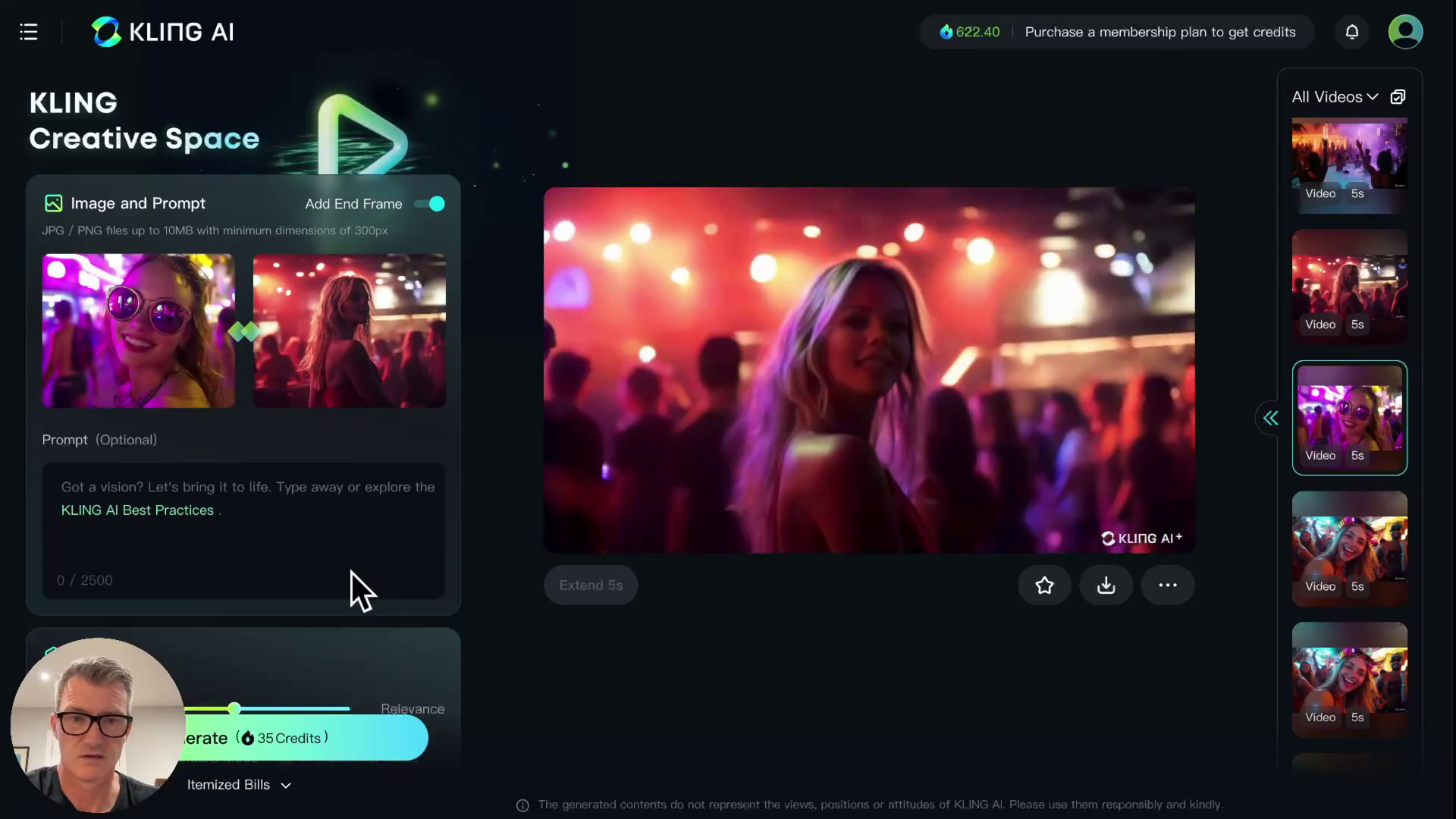
pyautogui.click(1338, 269)
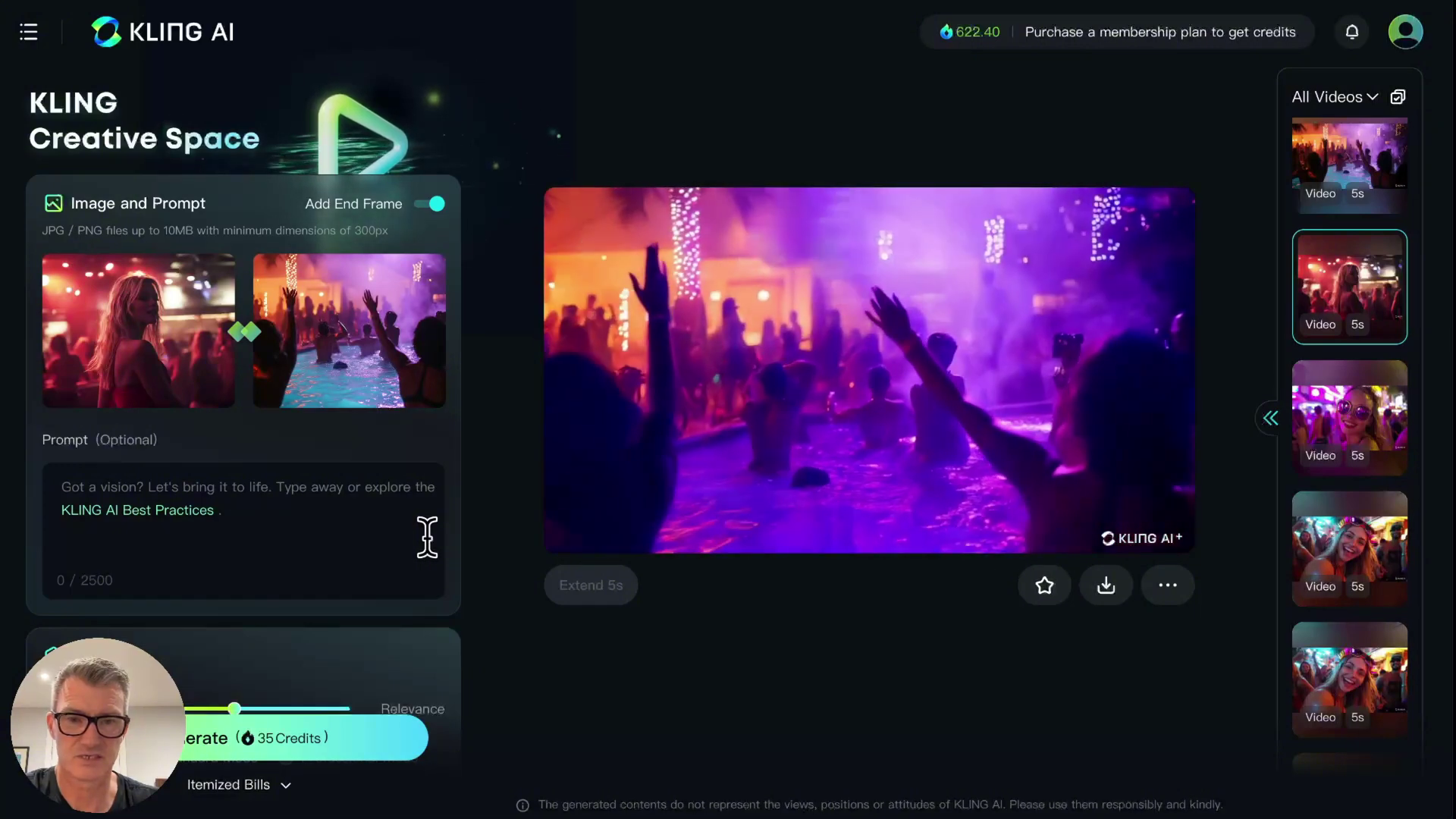
# - Switch the list to All Videos and play the newest pool party video
pyautogui.click(1333, 96)
pyautogui.click(1339, 149)
pyautogui.click(1371, 159)
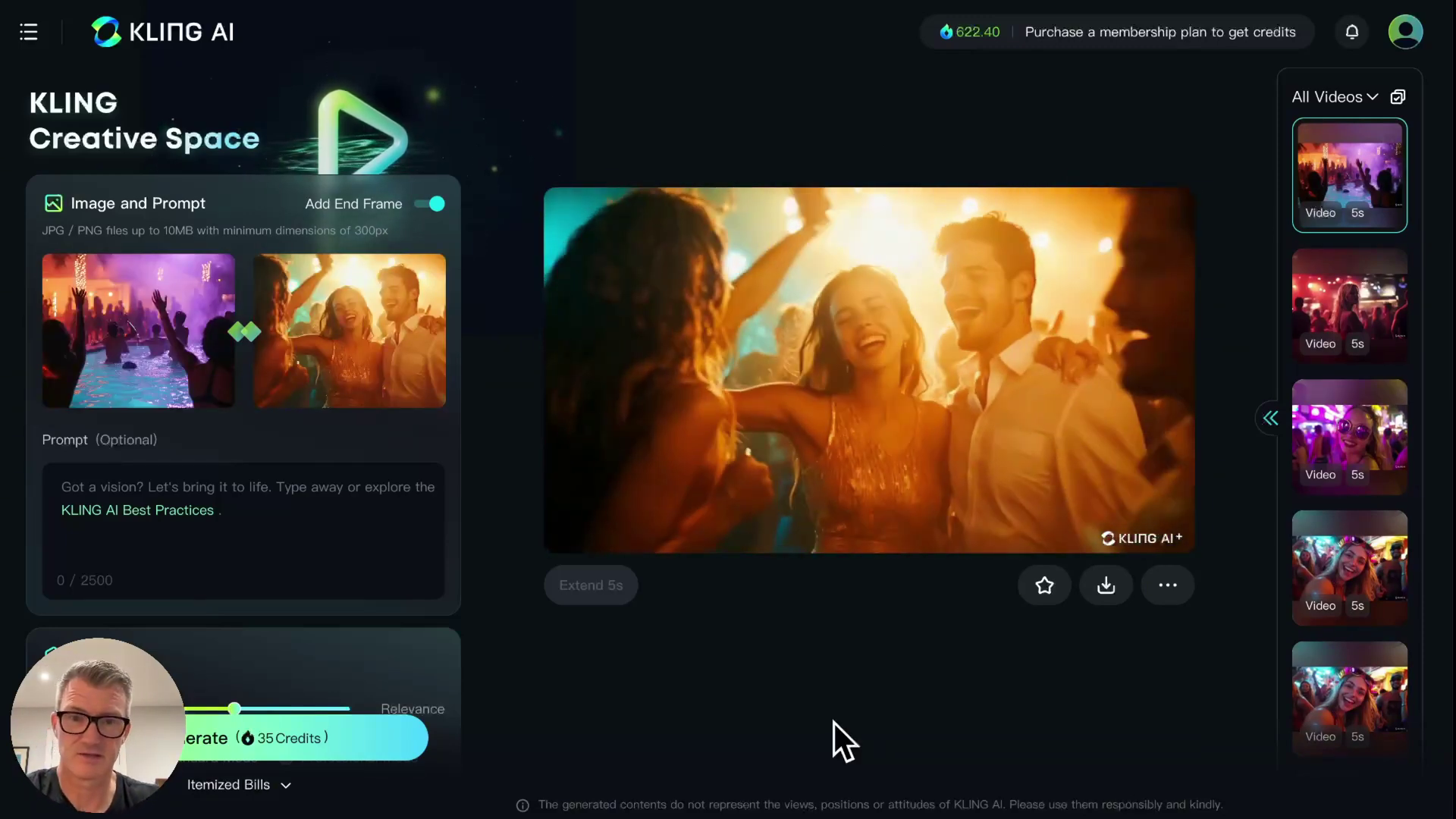
# - Play the pool-party-to-crowd, couple-dancing and two graffiti tunnel videos, then the tiny dog video
pyautogui.click(1351, 364)
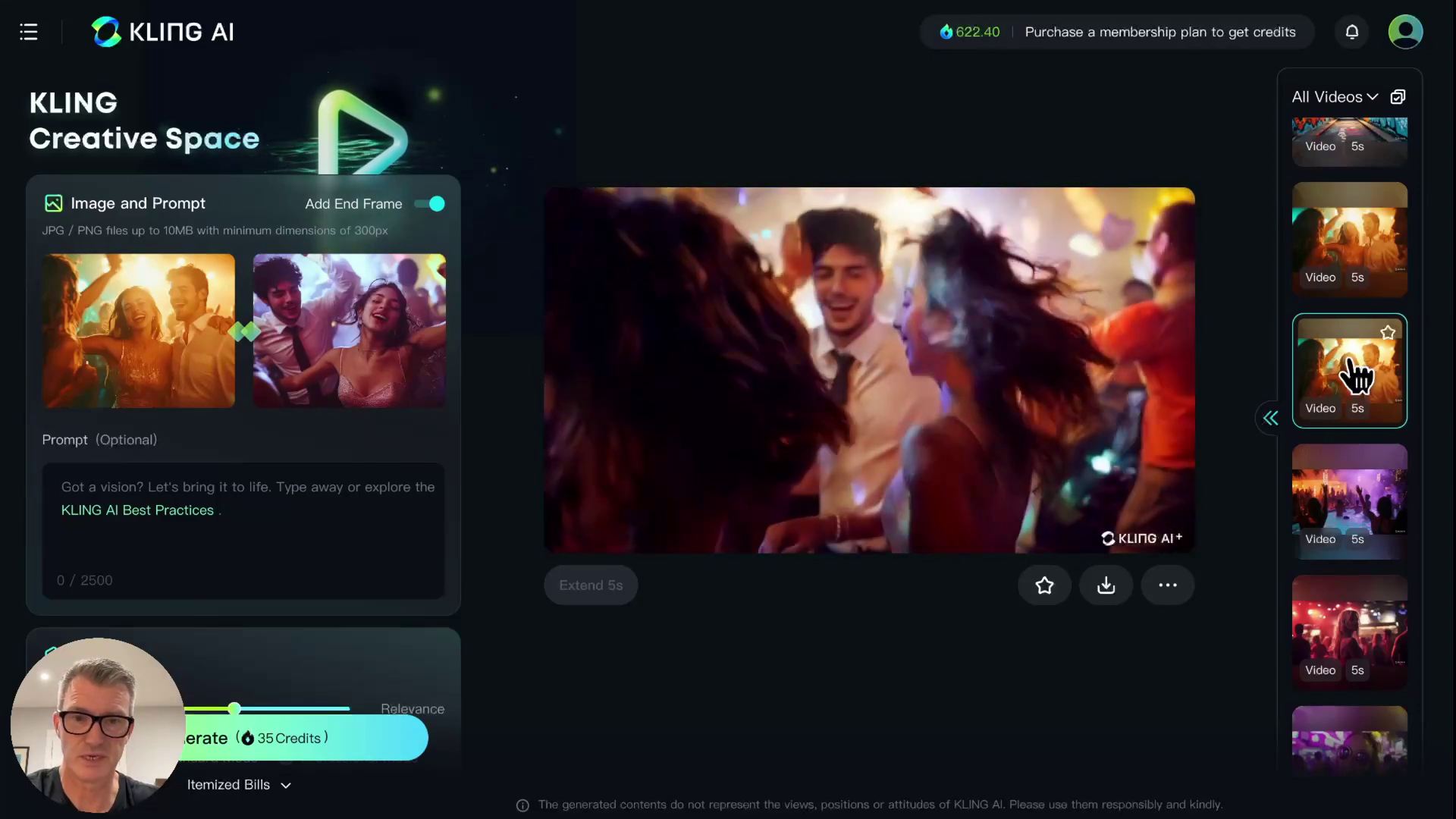
pyautogui.click(1348, 250)
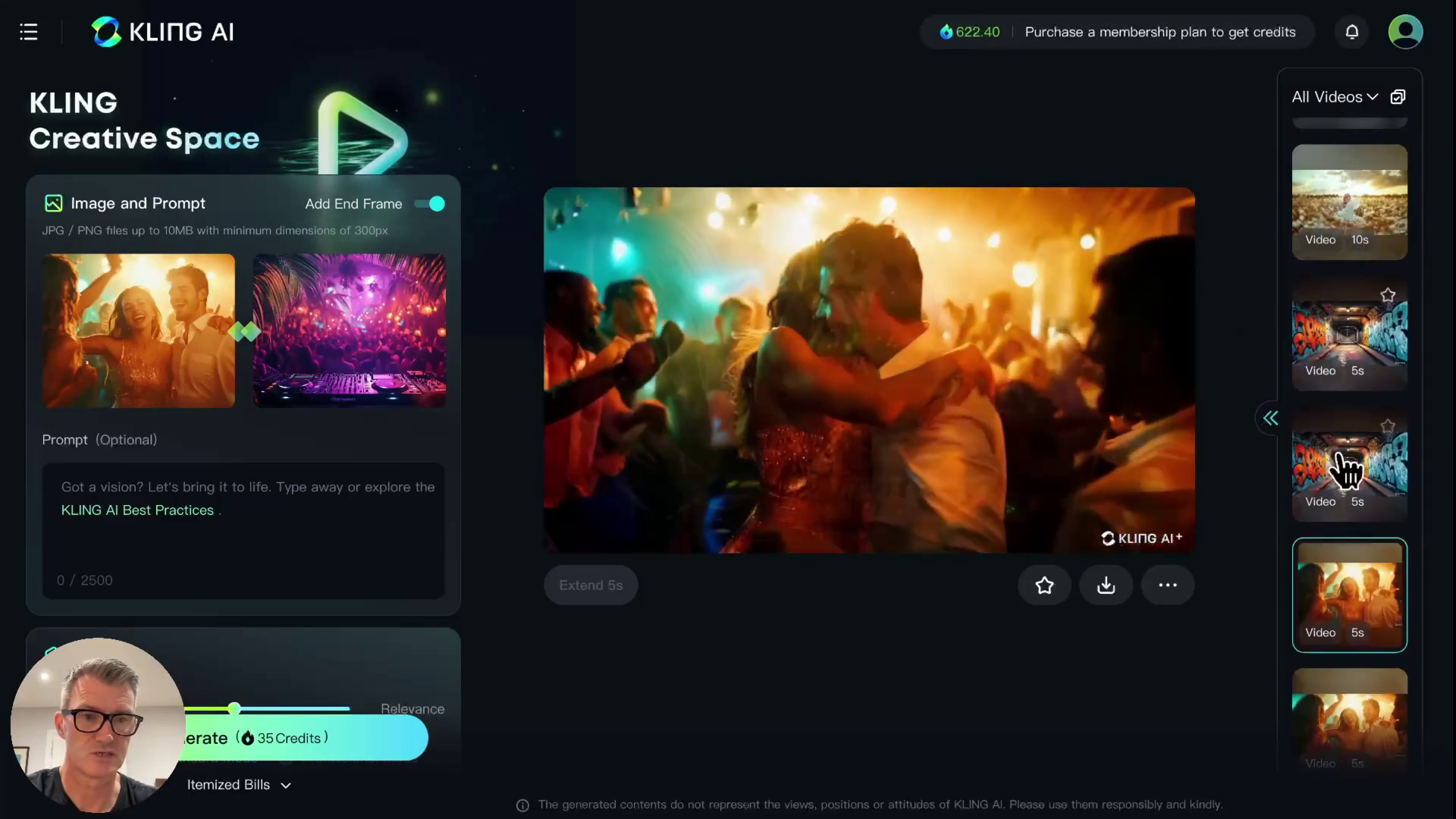
pyautogui.click(1342, 466)
pyautogui.click(1365, 345)
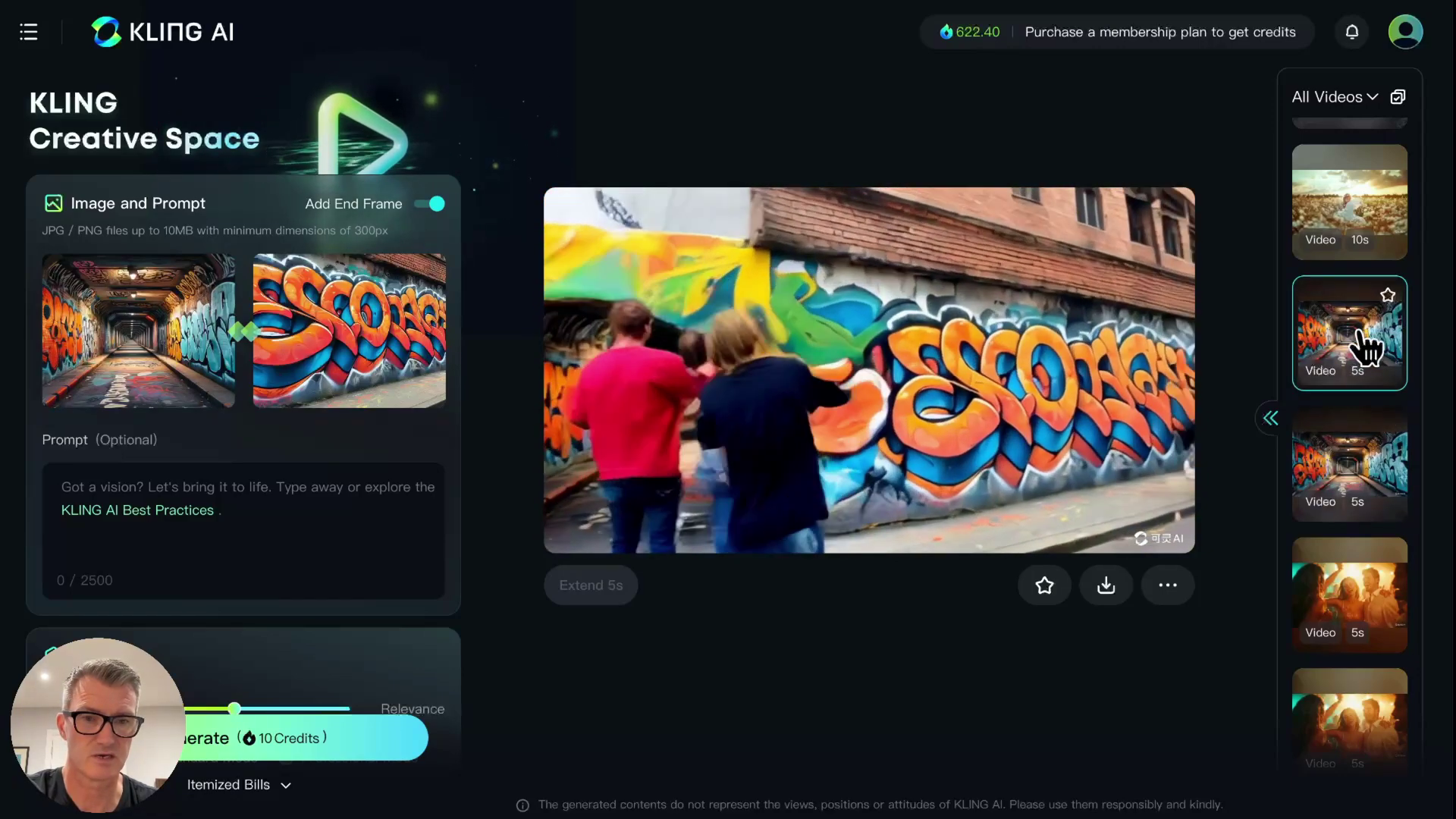
pyautogui.scroll(3, 1364, 345)
pyautogui.click(1358, 220)
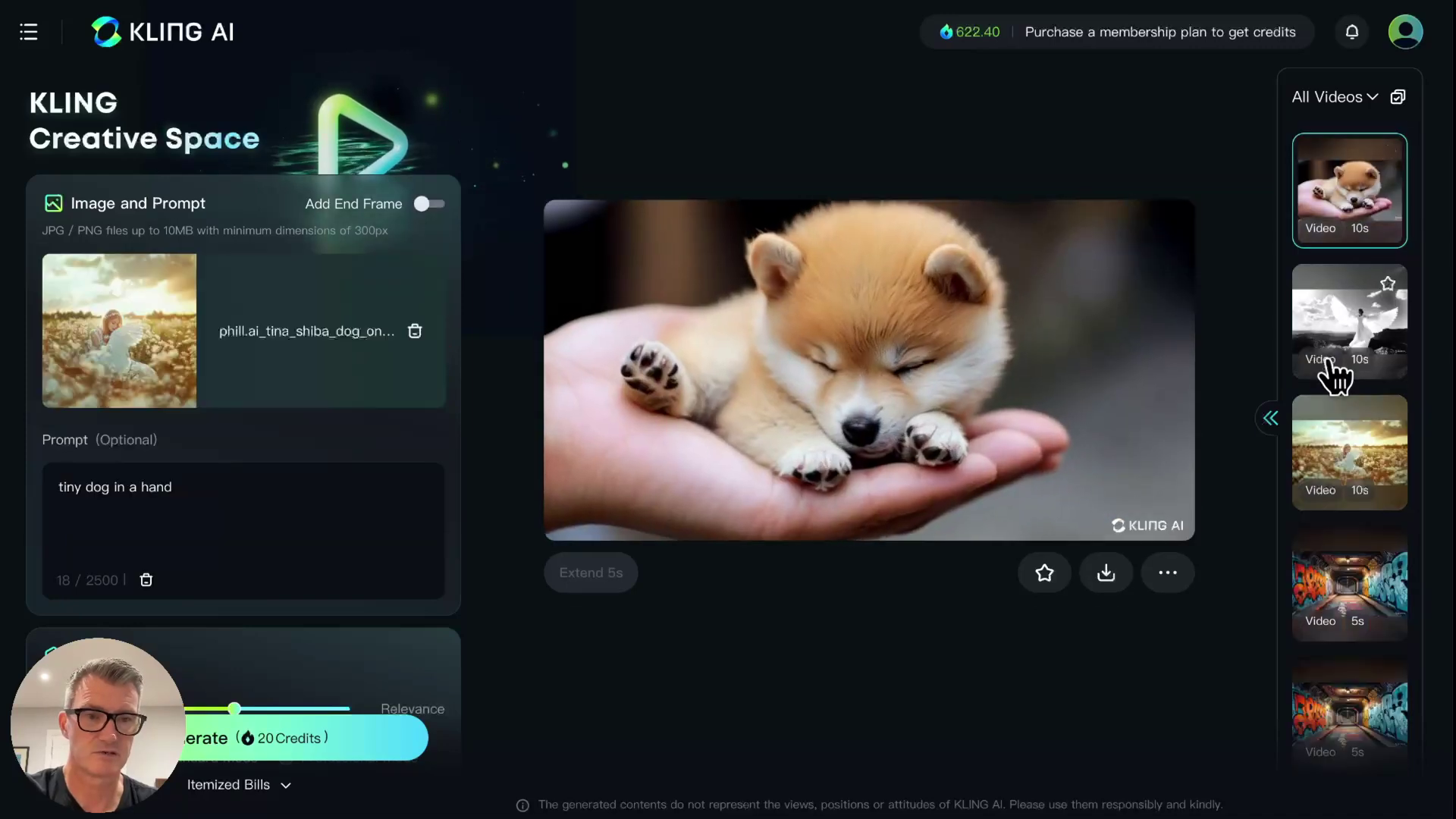
# - Play the woman in red, blonde, brunette and dark-haired woman portrait videos
pyautogui.scroll(-10, 1327, 362)
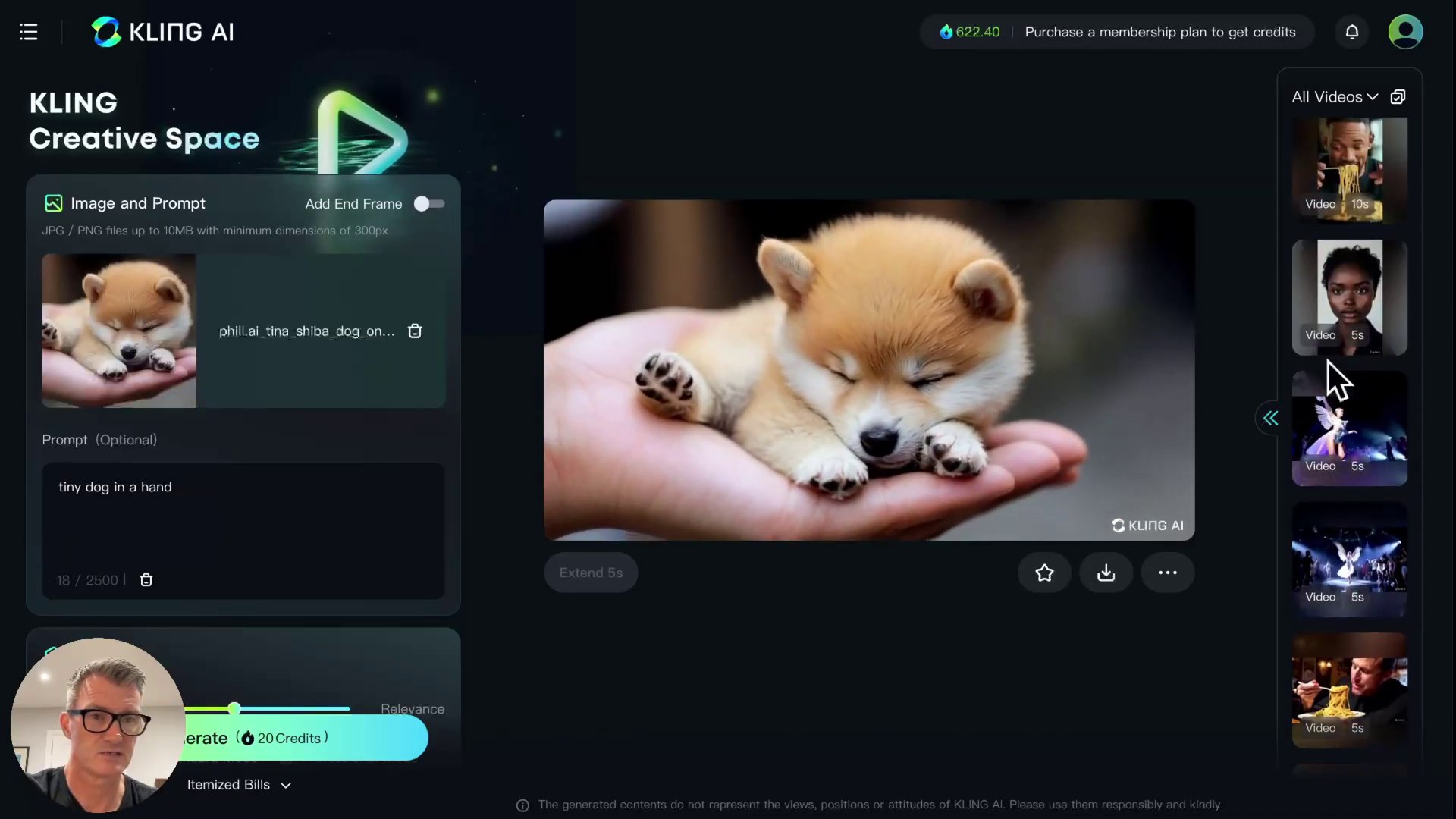
pyautogui.scroll(4, 1330, 368)
pyautogui.click(1349, 330)
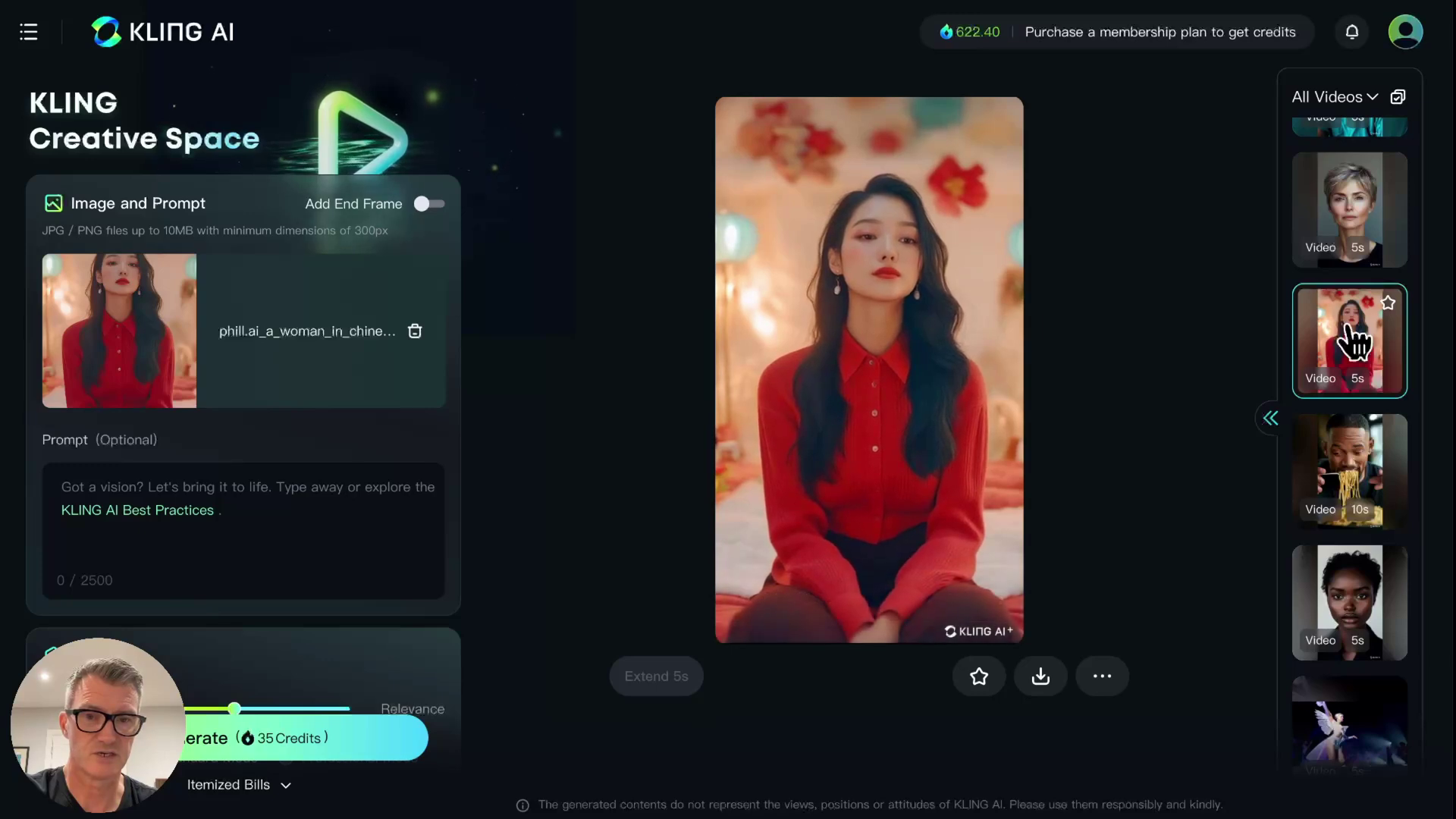
pyautogui.scroll(2, 1349, 338)
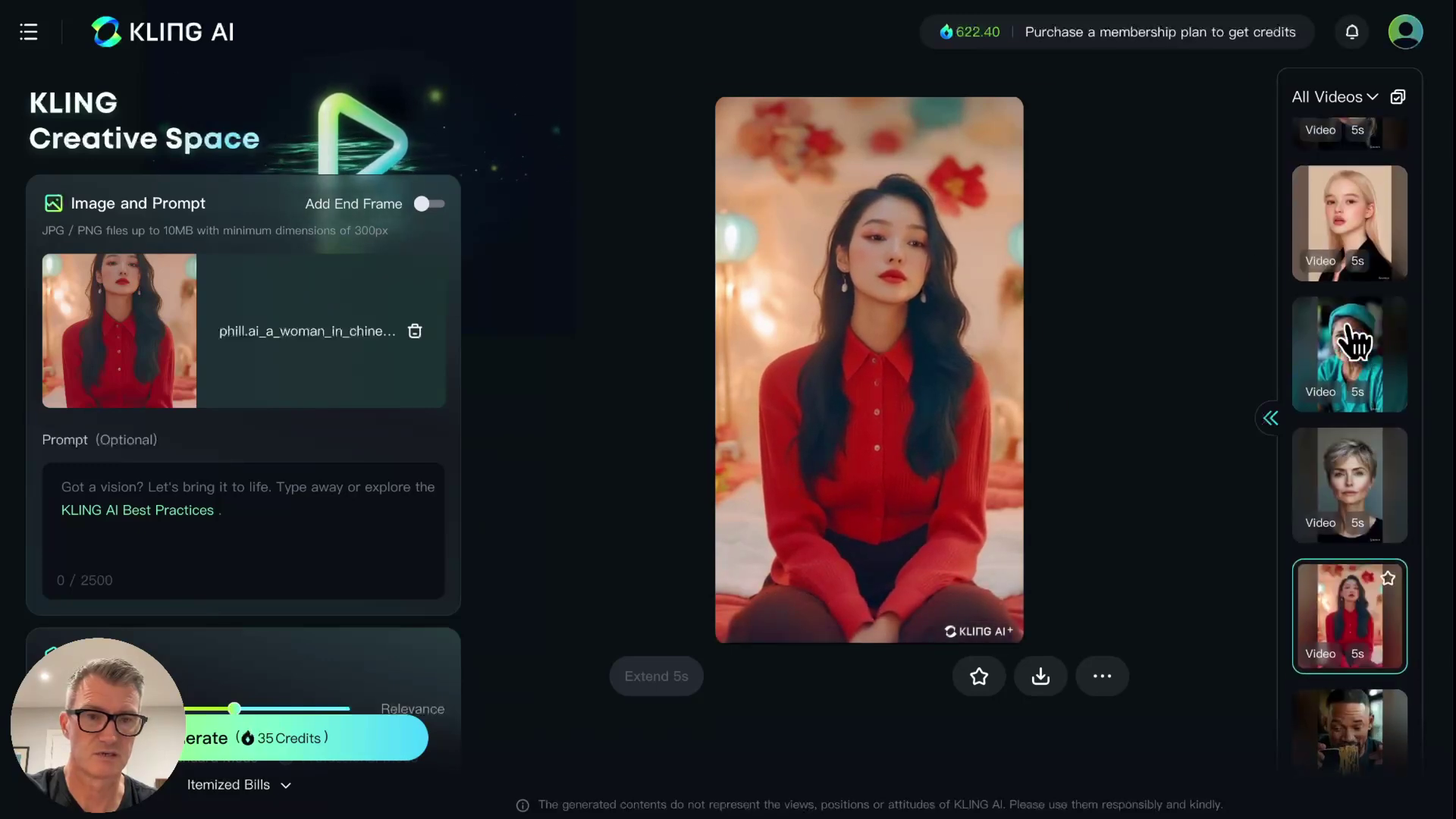
pyautogui.click(1349, 224)
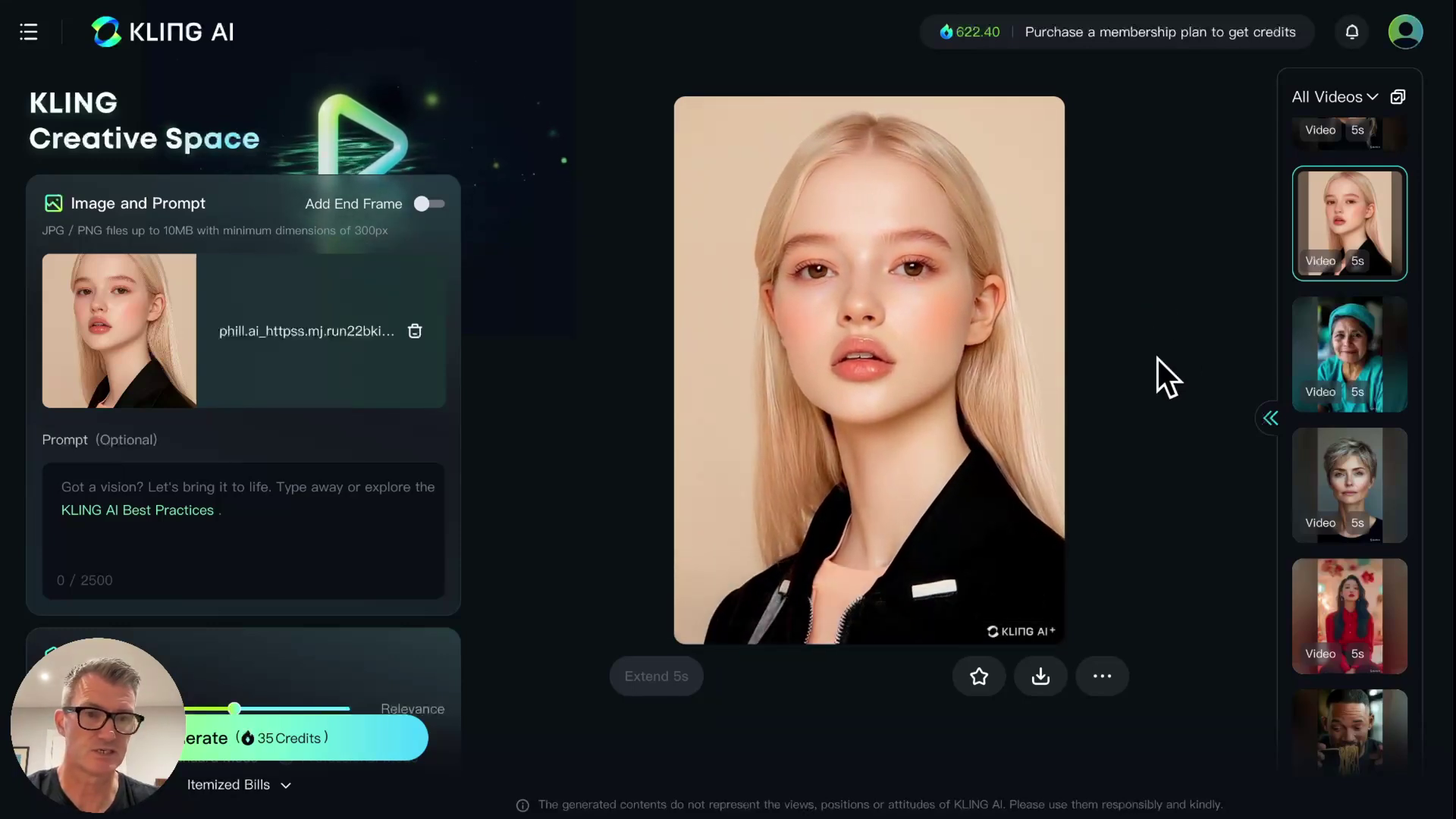
pyautogui.scroll(4, 1347, 368)
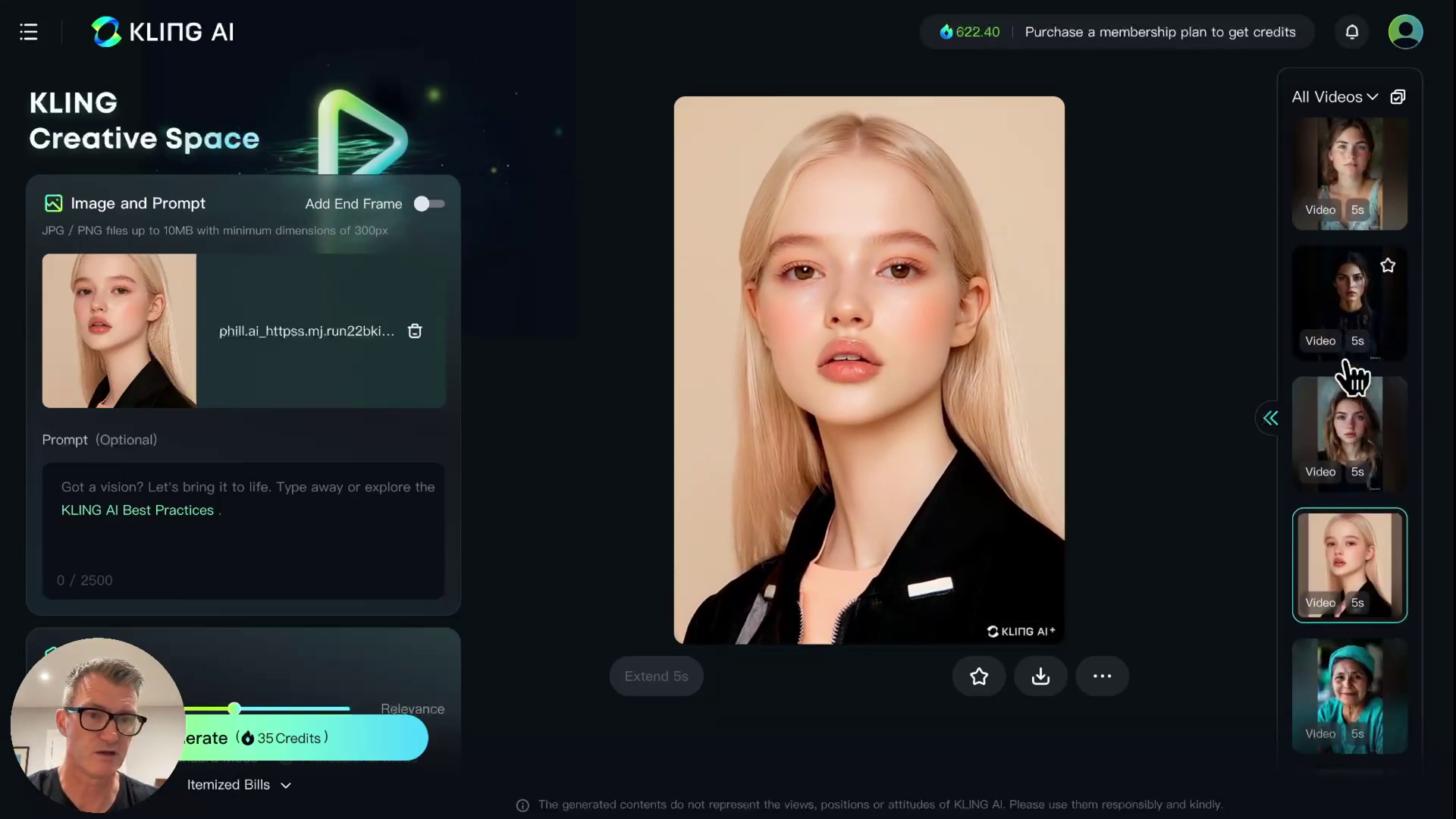
pyautogui.click(1350, 444)
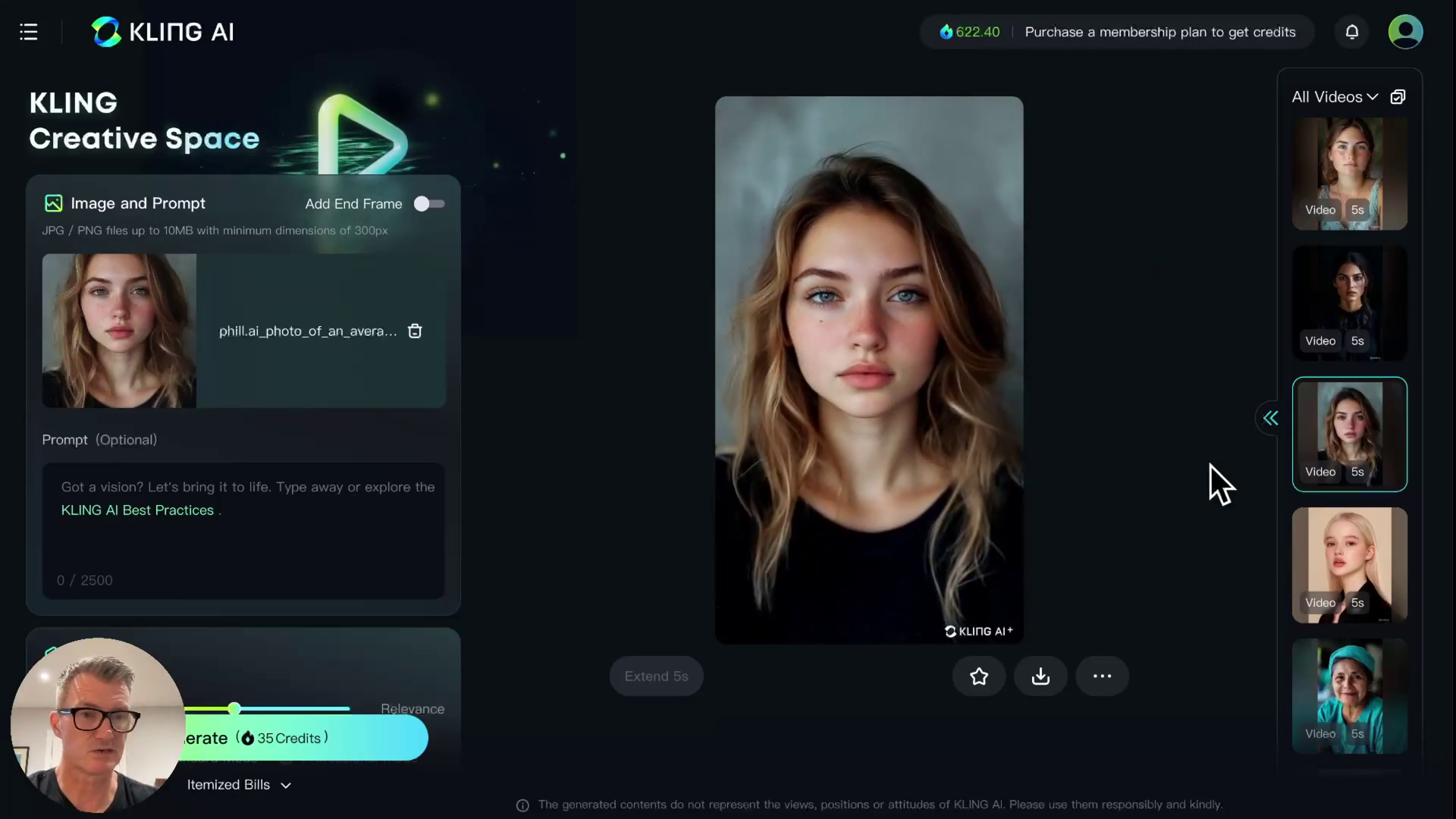
pyautogui.click(1344, 315)
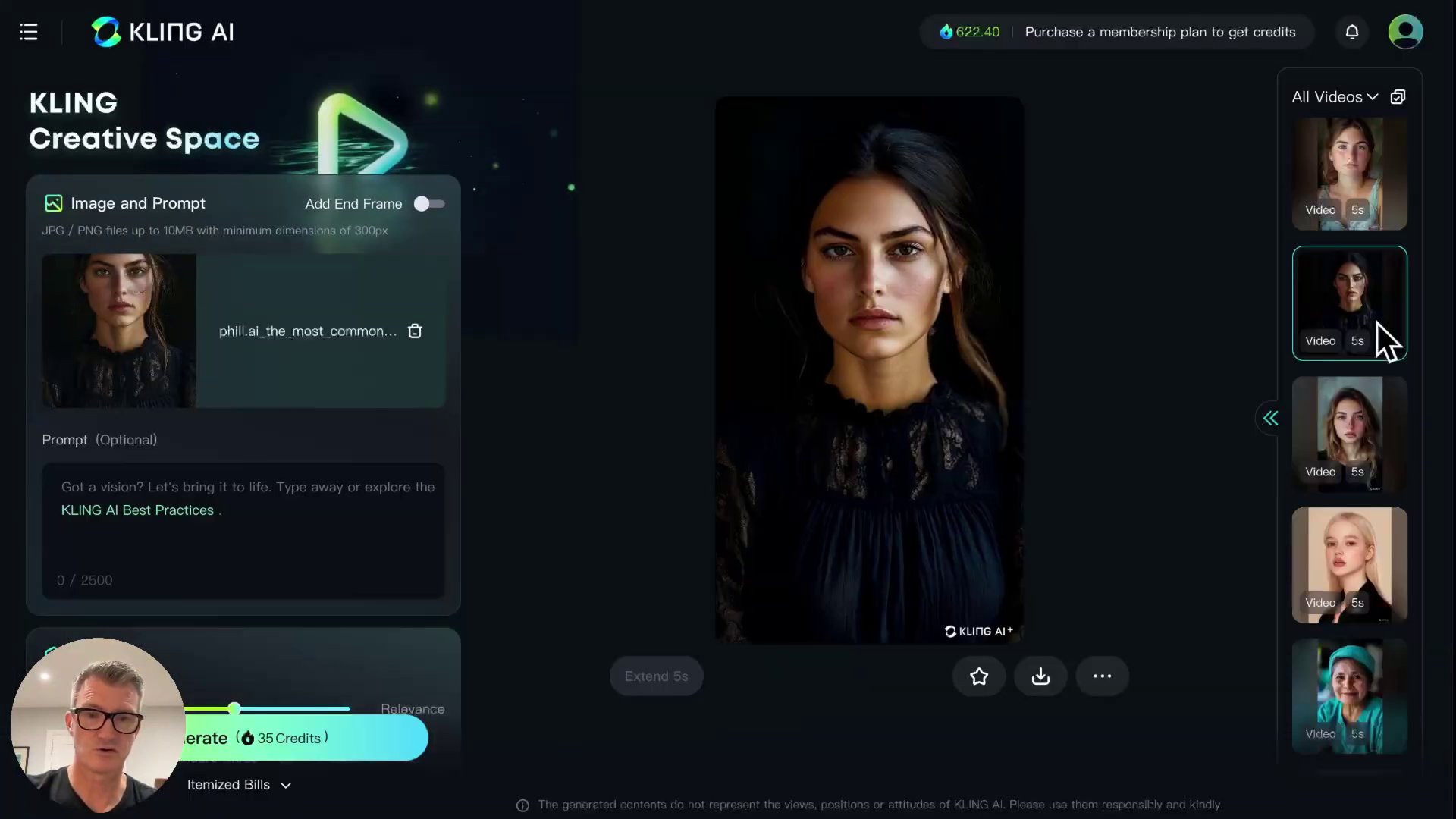
# - Play the freckled, wheat-field, Afro-Brazilian and red-sweater portraits, ending on the smiling suited man
pyautogui.click(1352, 159)
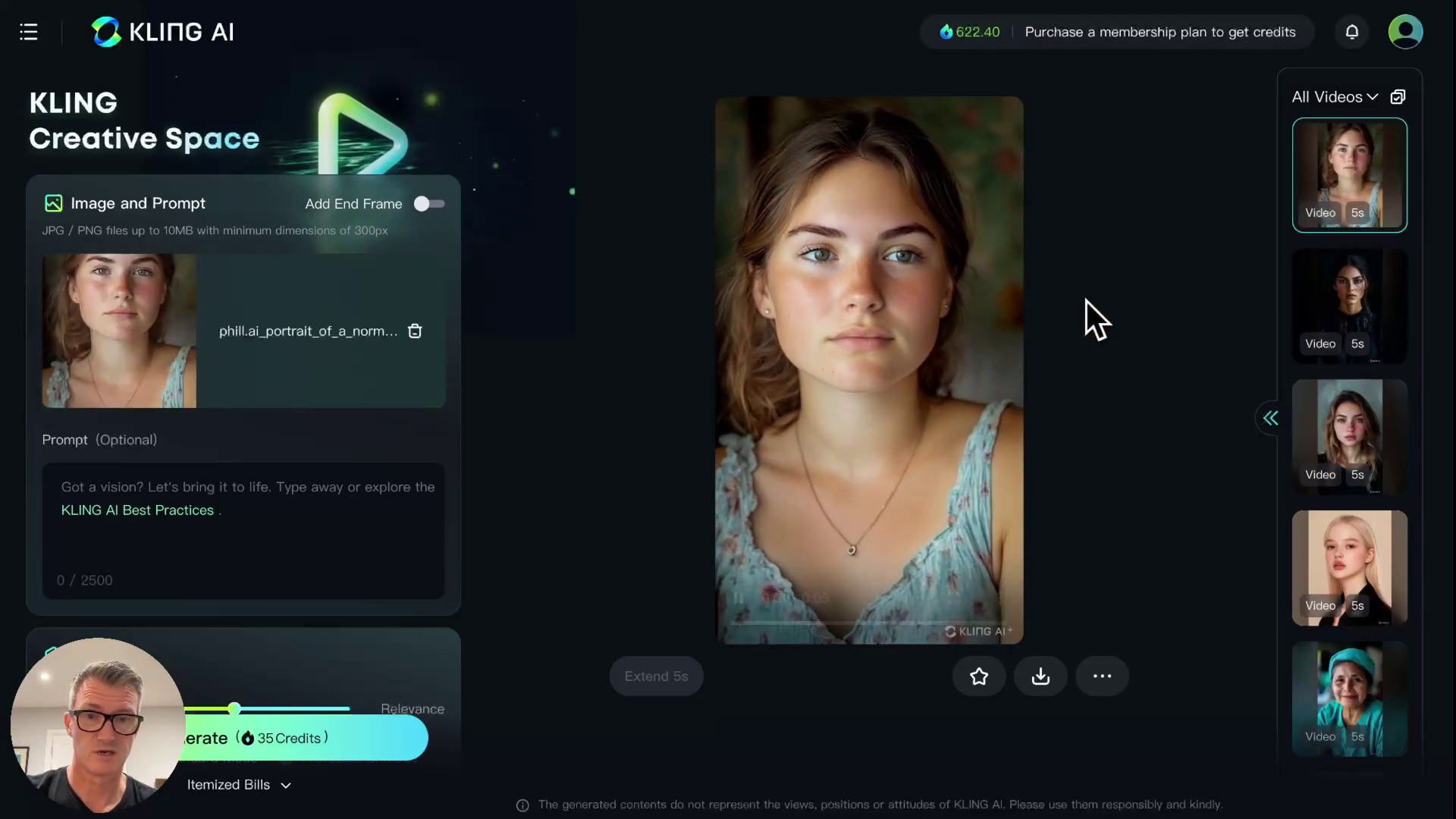
pyautogui.scroll(4, 1335, 217)
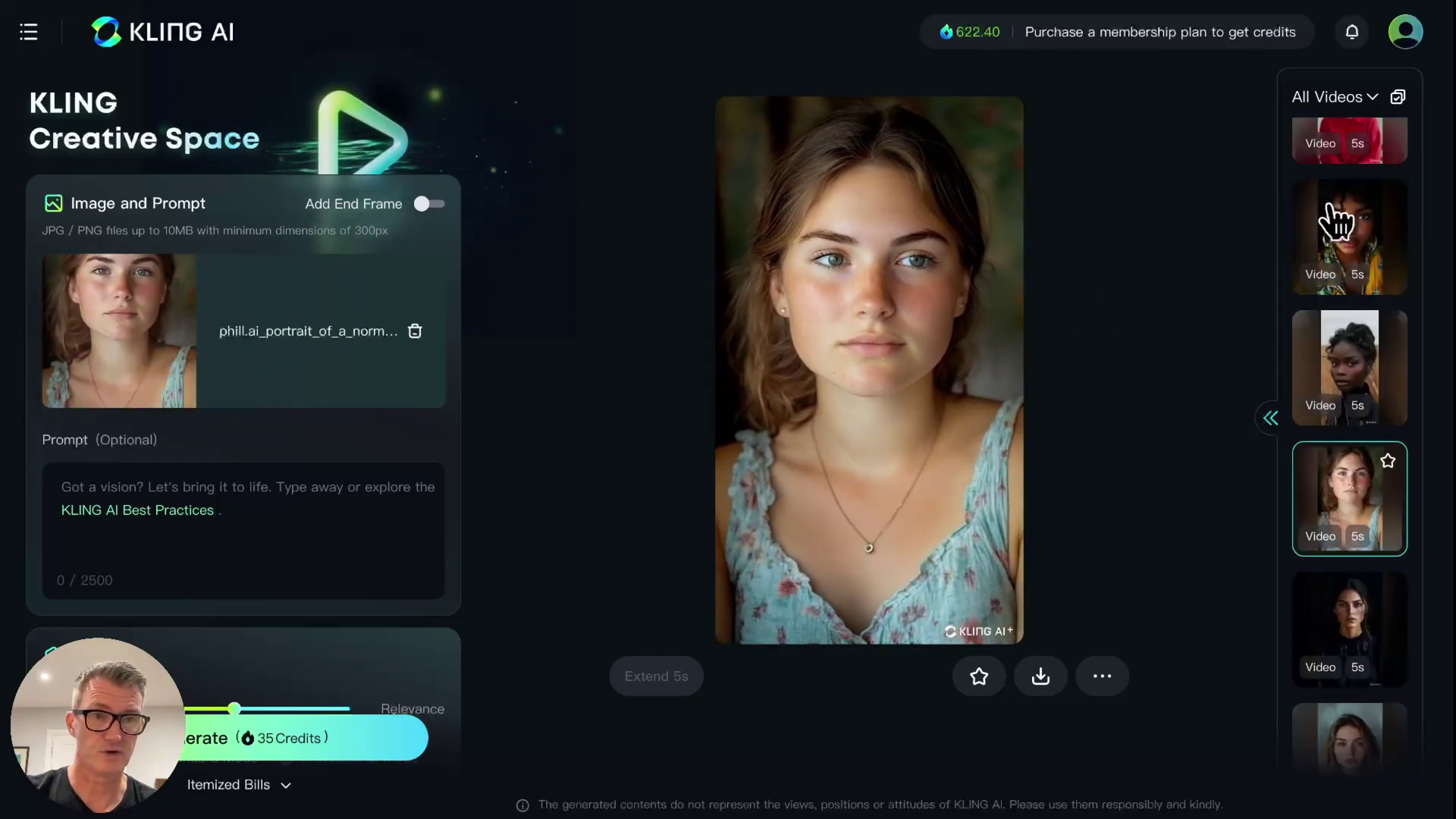
pyautogui.click(1360, 380)
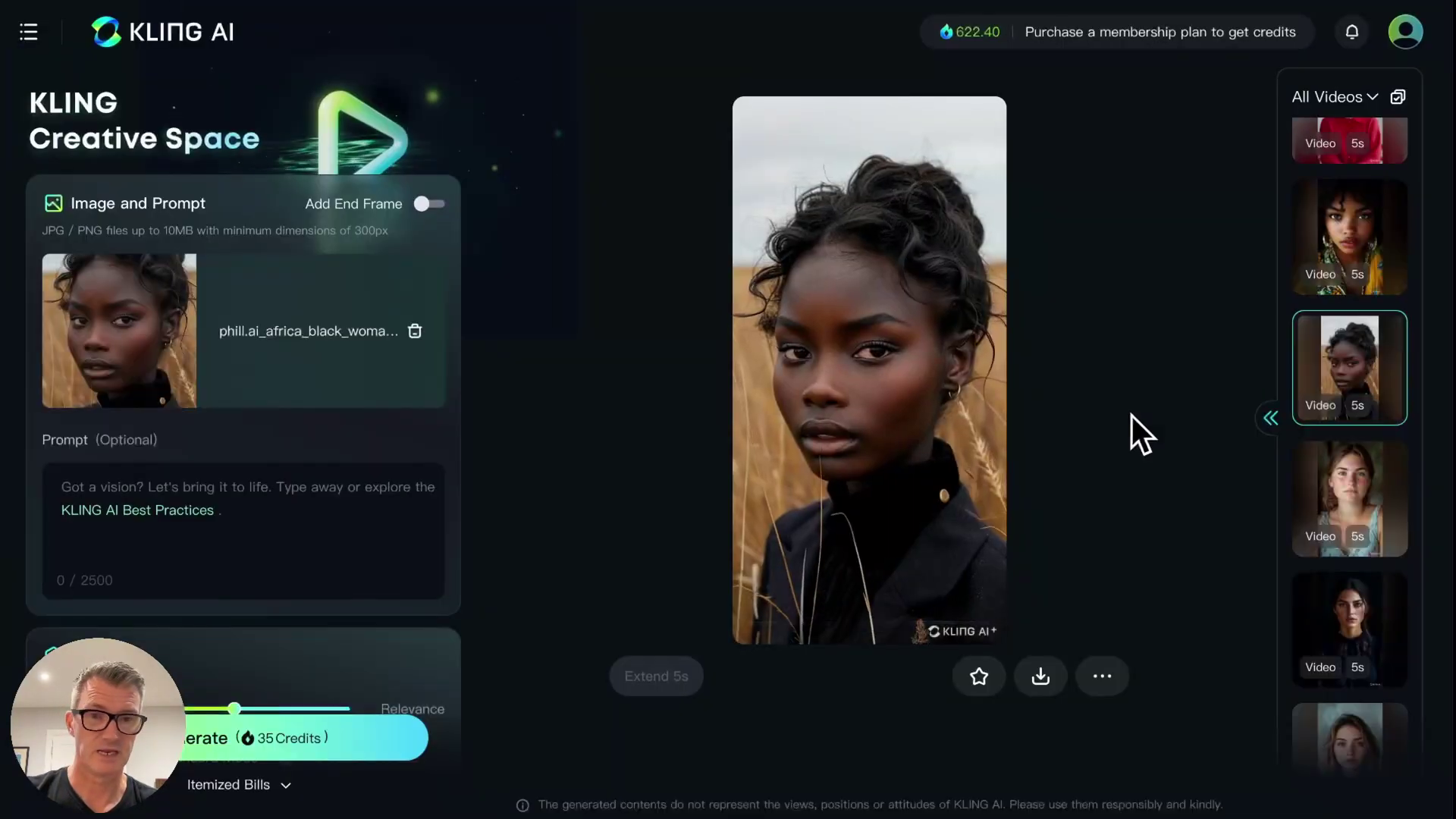
pyautogui.click(1347, 273)
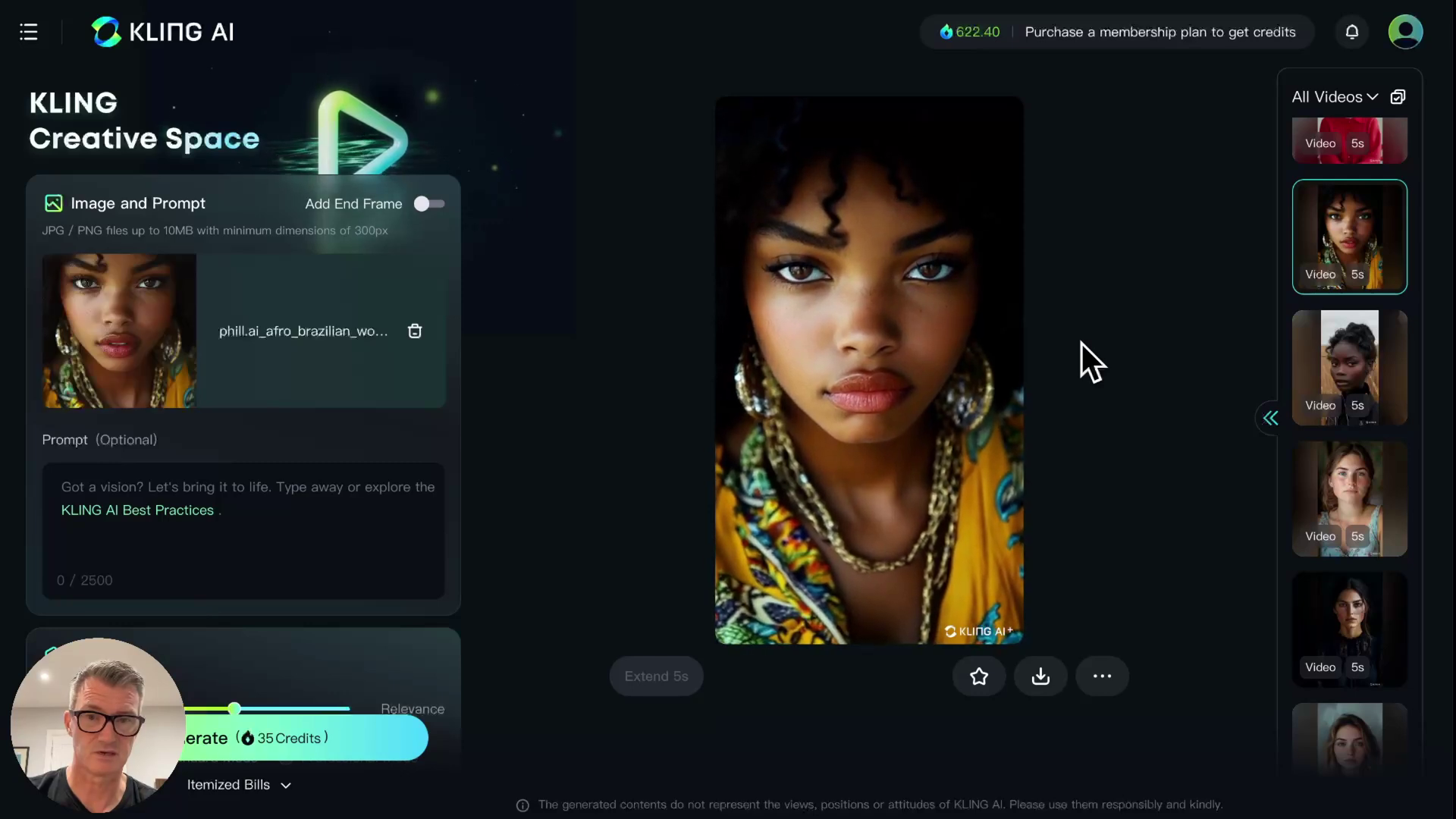
pyautogui.scroll(3, 1348, 285)
pyautogui.click(1355, 414)
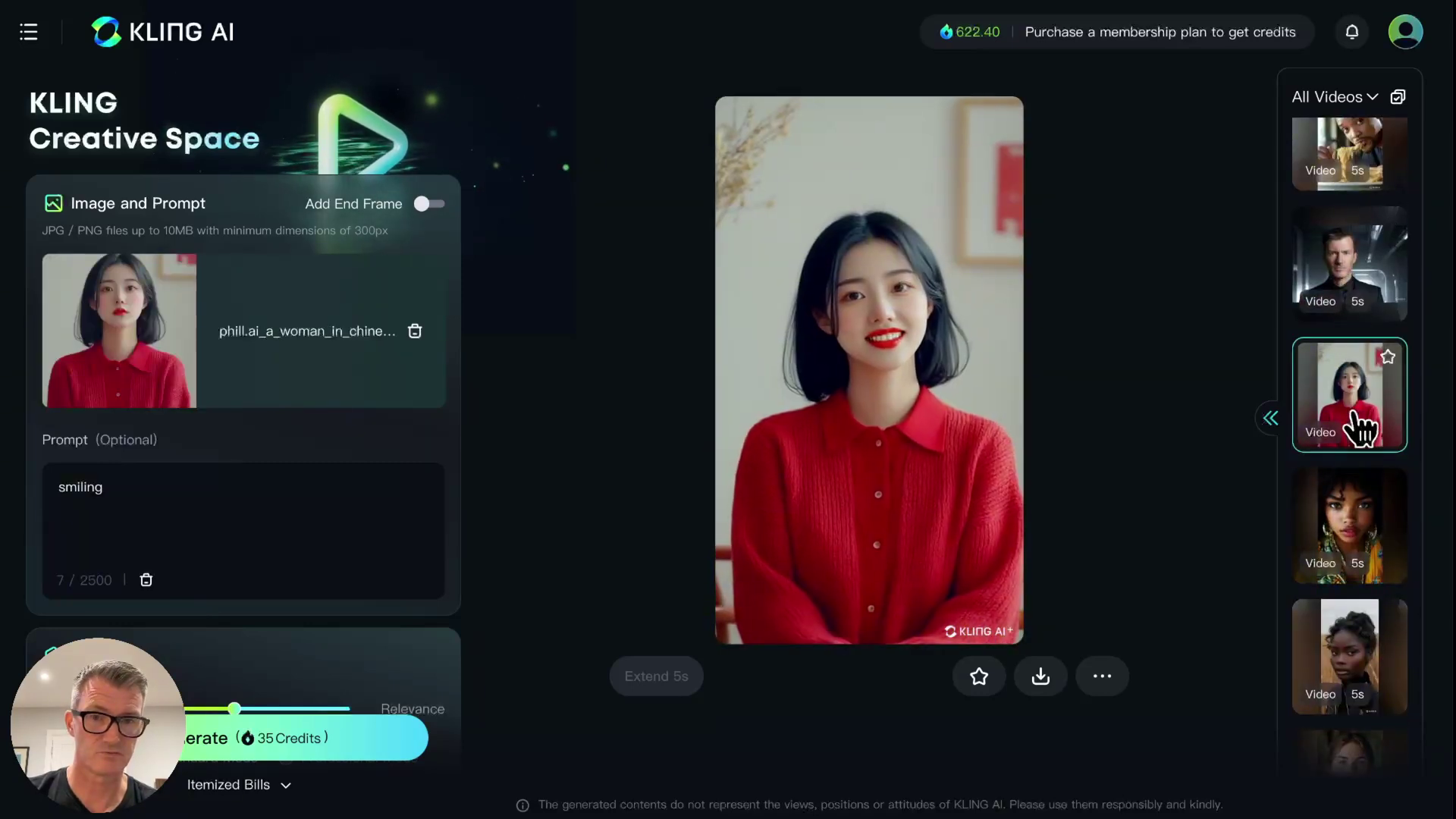
pyautogui.click(1362, 244)
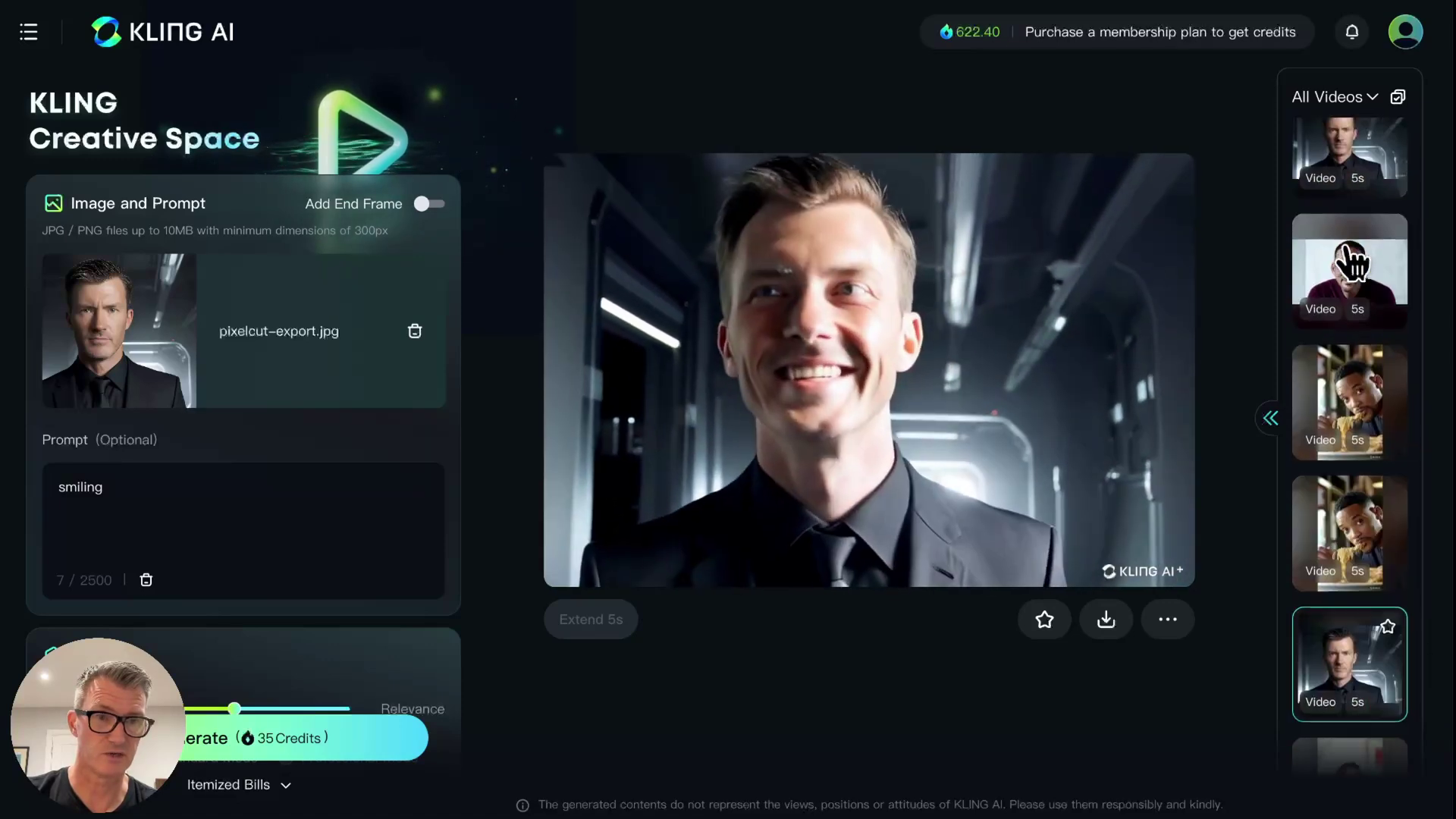
# - Play the man-eating-spaghetti video, then load the 'spin the ring slowly' gold ring video
pyautogui.click(1323, 307)
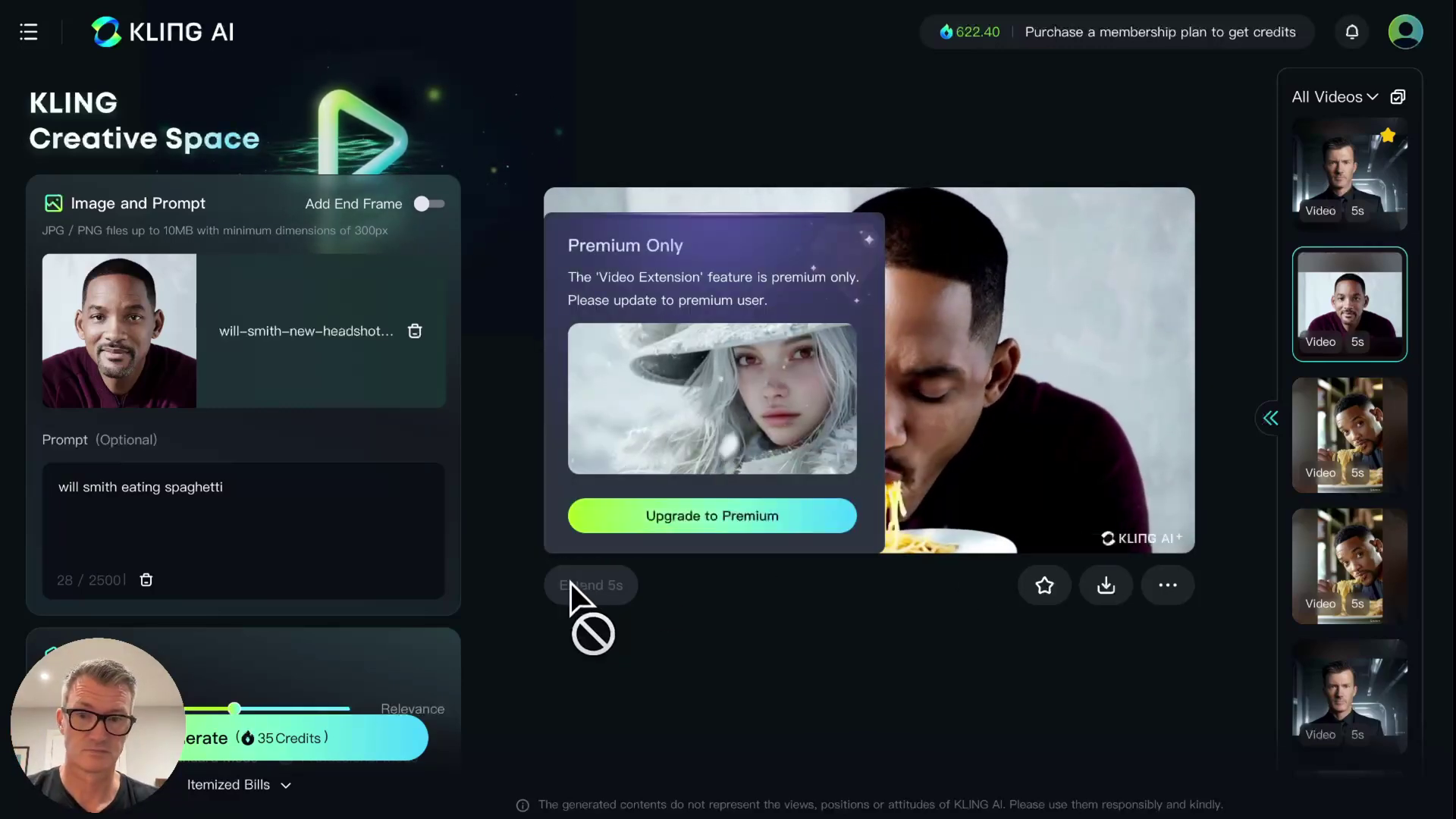
pyautogui.moveTo(587, 588)
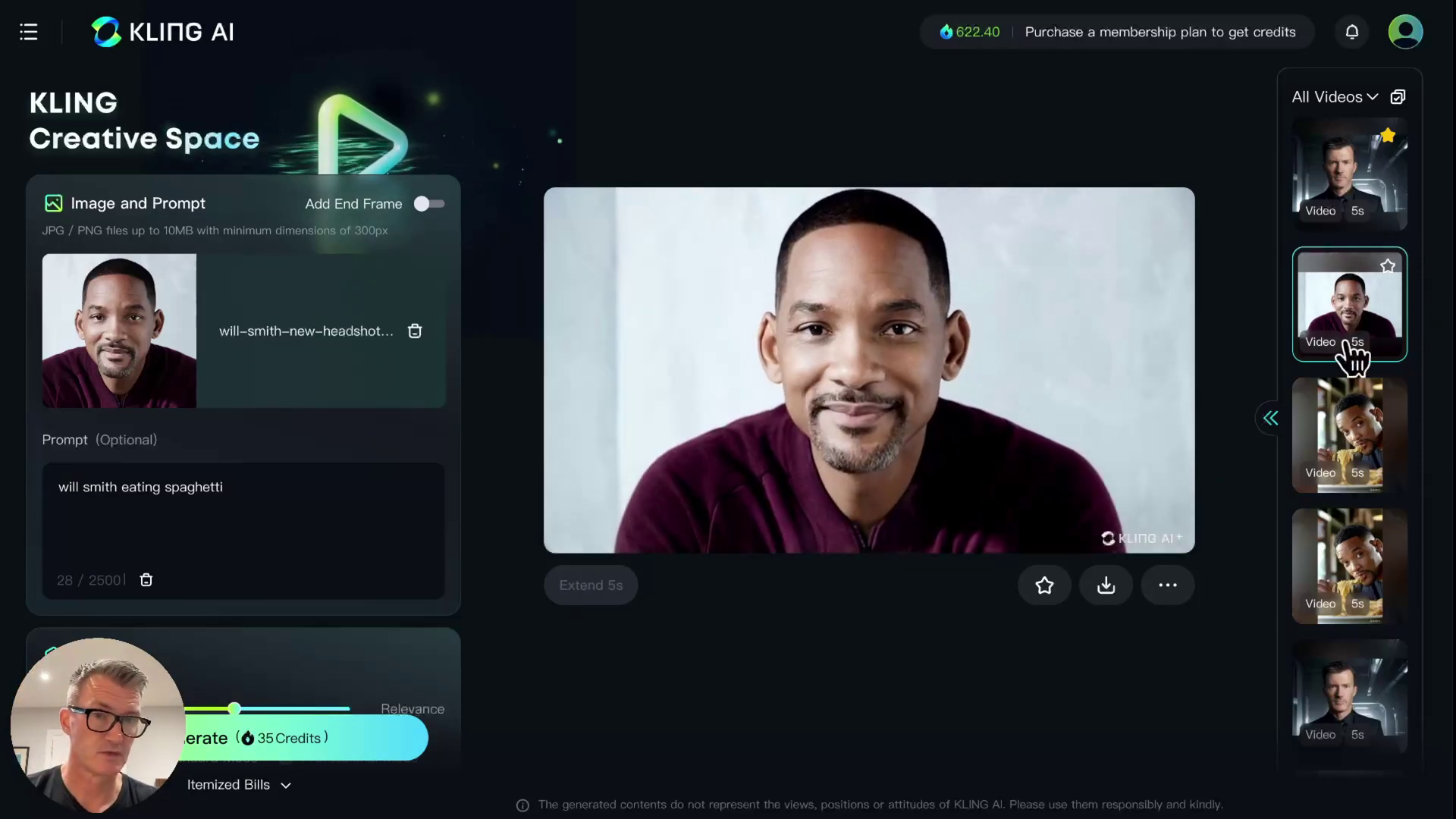
pyautogui.scroll(5, 1342, 364)
pyautogui.scroll(5, 1354, 356)
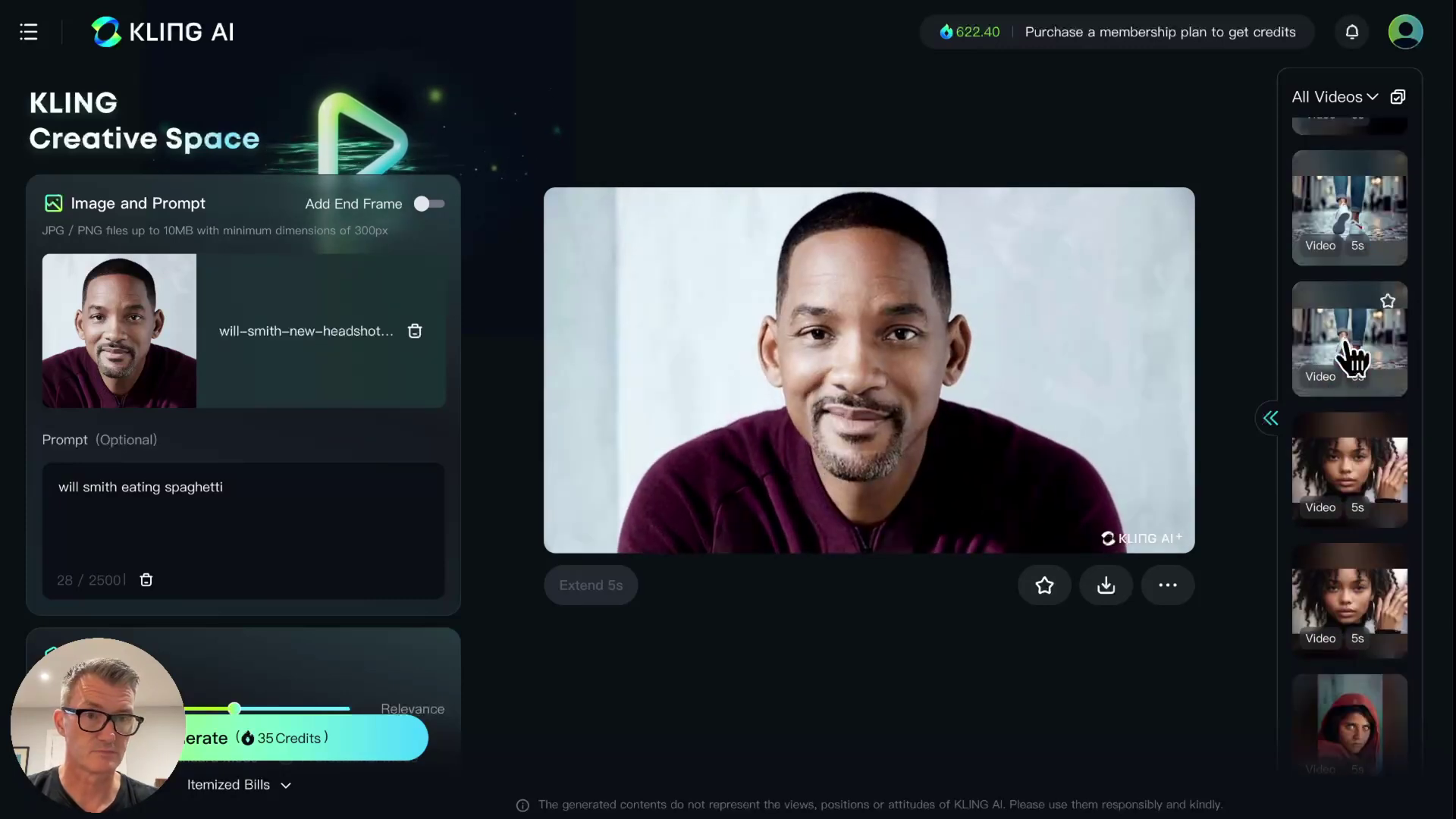
pyautogui.scroll(5, 1352, 358)
pyautogui.scroll(5, 1352, 358)
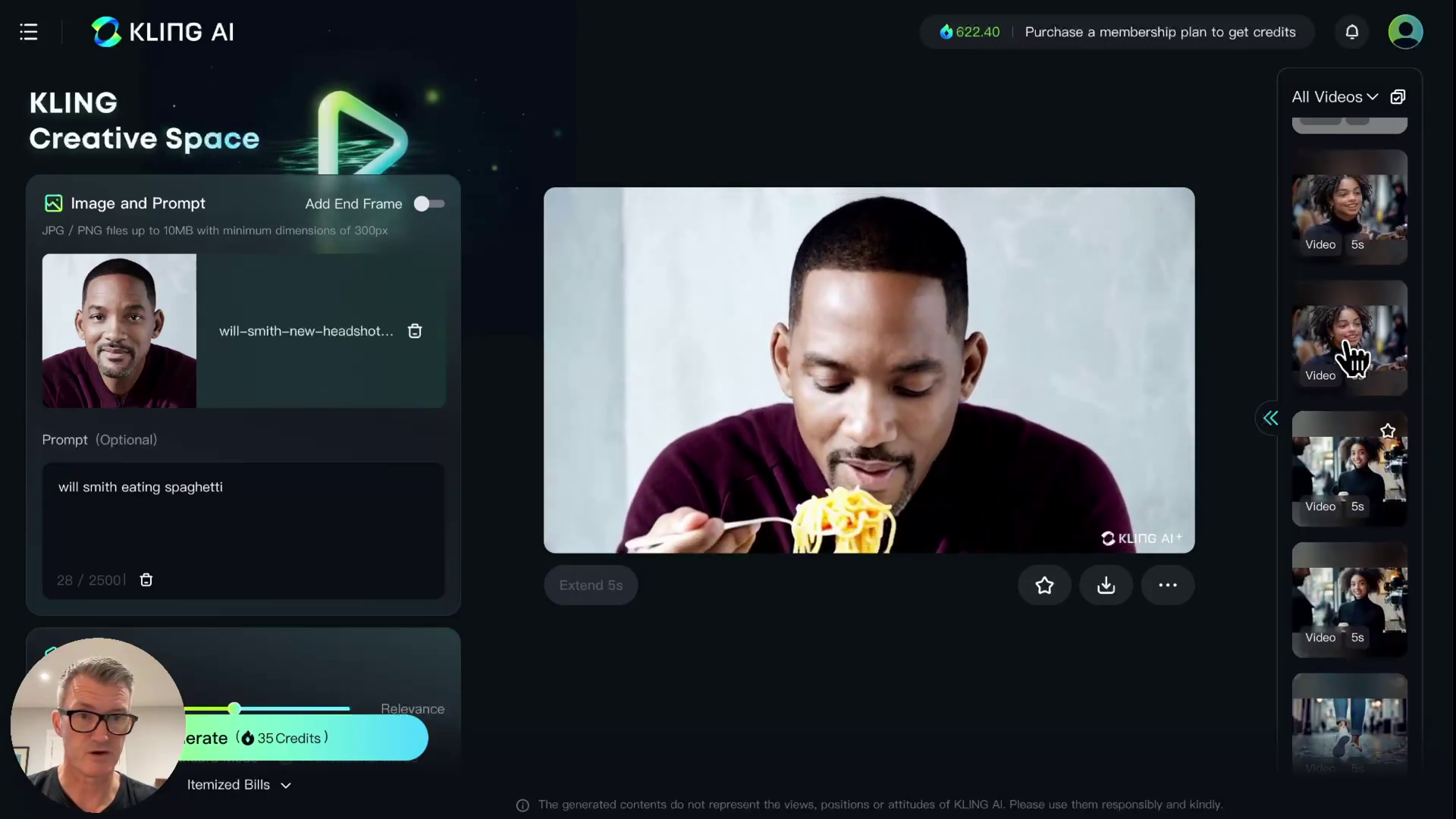
pyautogui.scroll(5, 1352, 358)
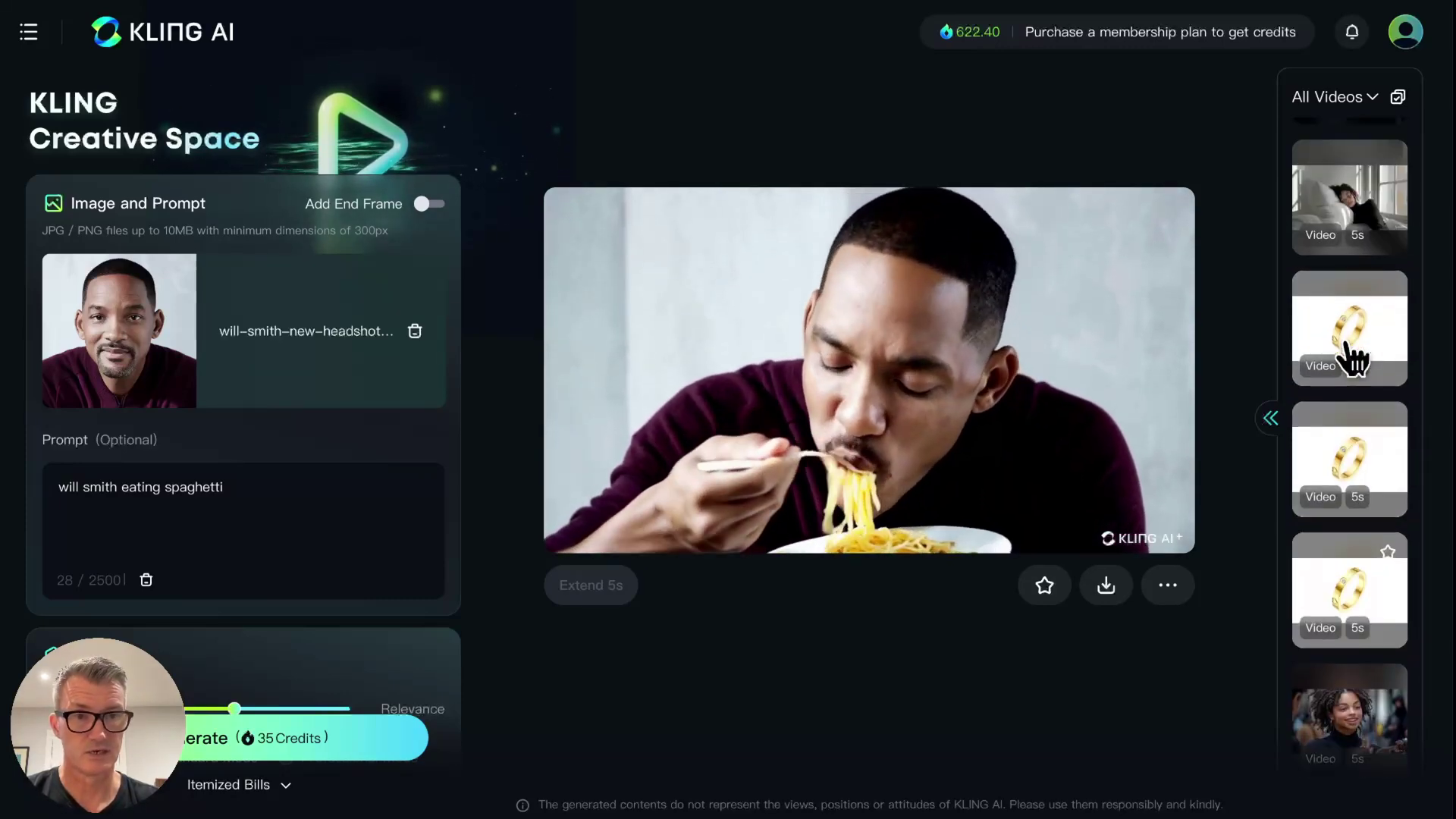
pyautogui.click(1347, 599)
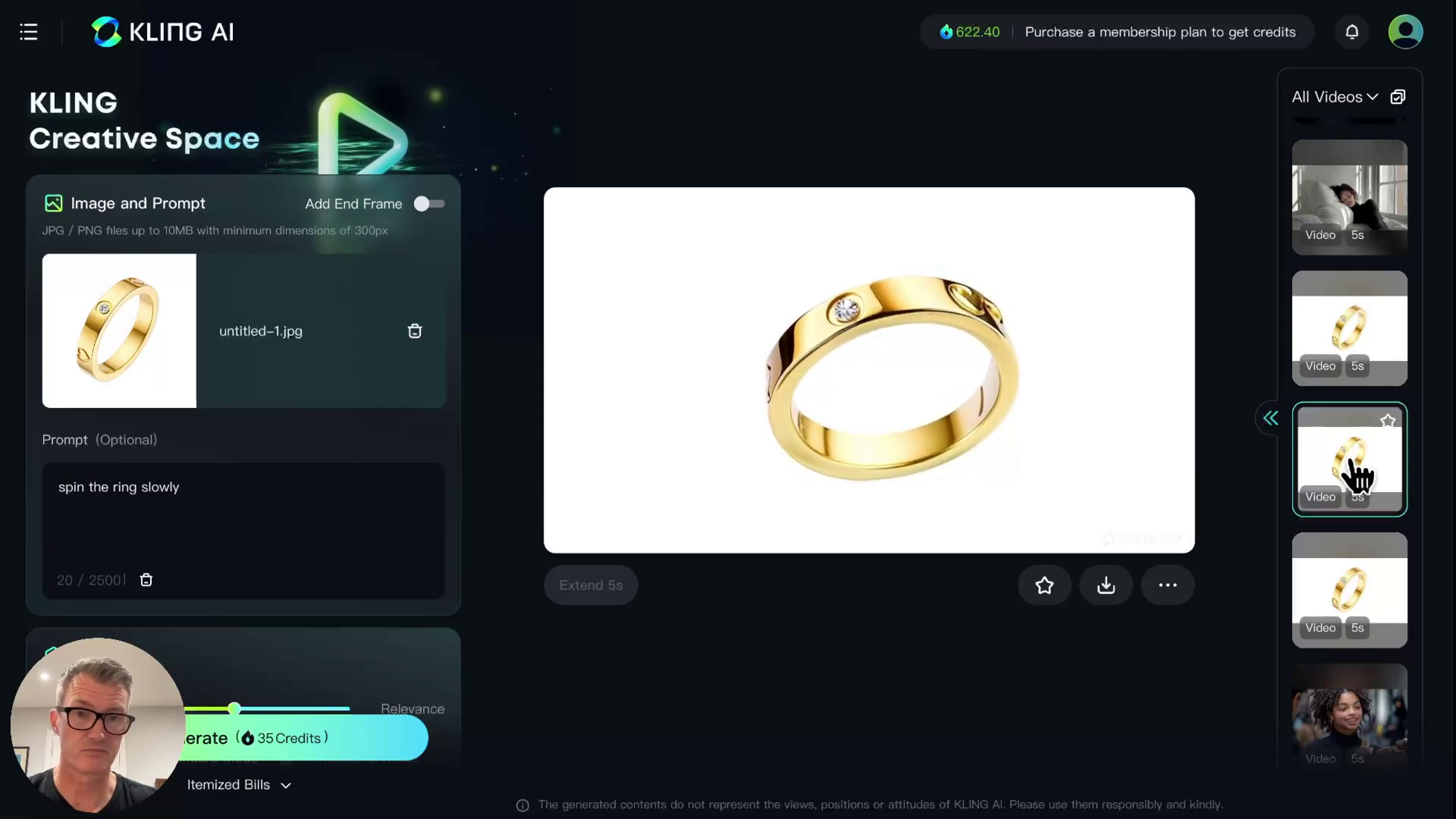
# - Play another gold ring version, then open the sleeping girl video
pyautogui.click(1370, 353)
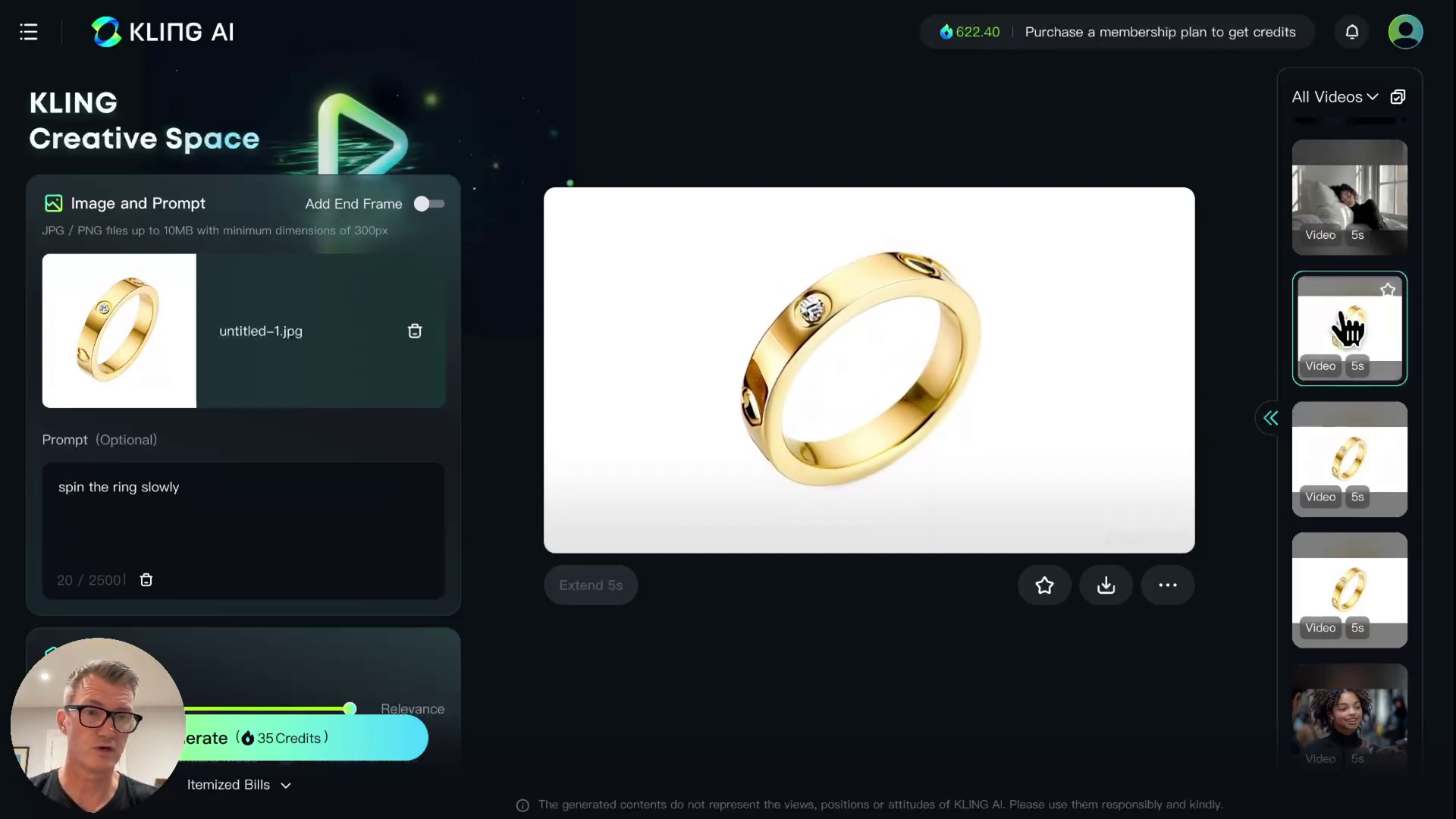
pyautogui.scroll(1, 1348, 326)
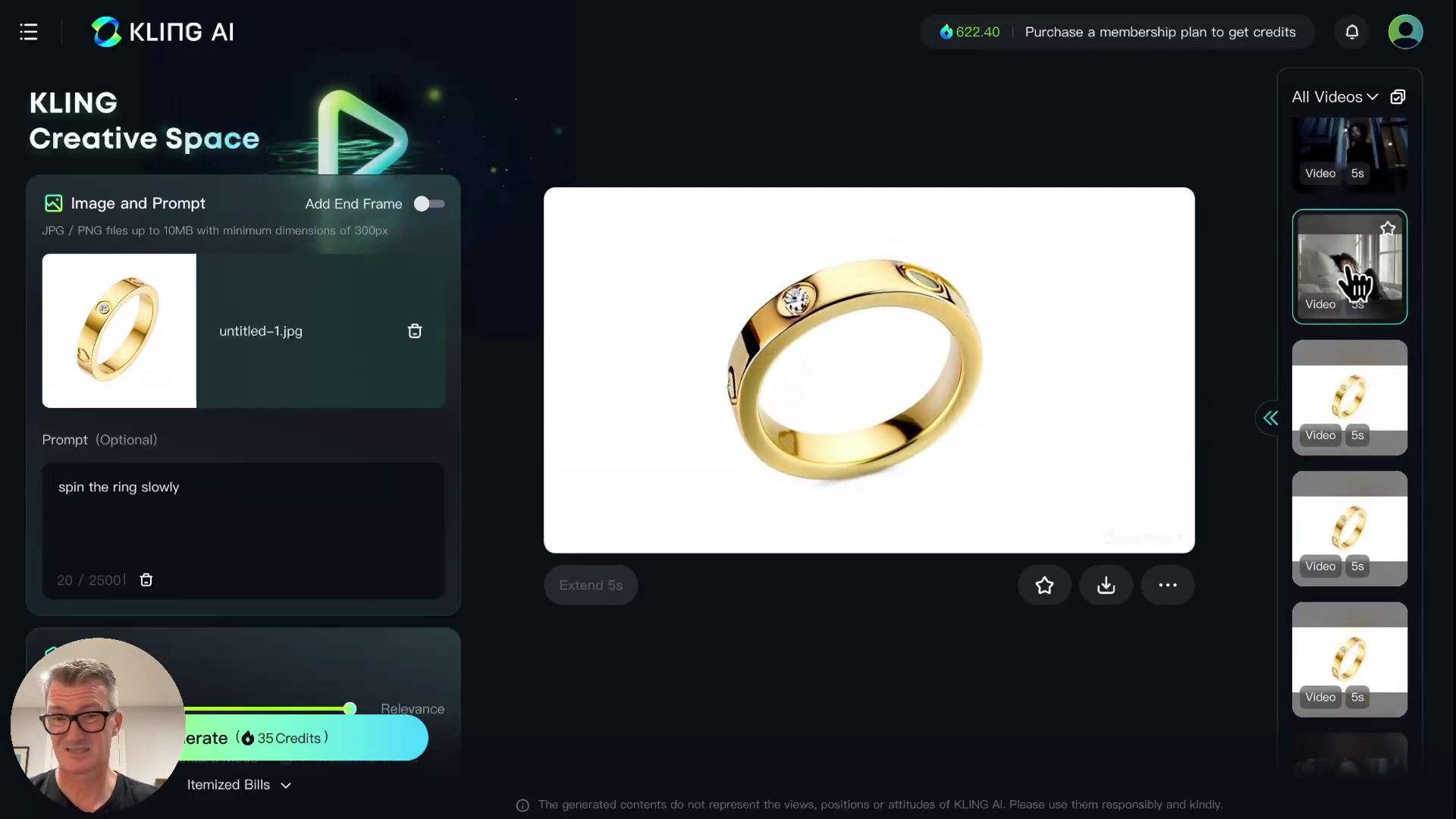
pyautogui.click(1355, 285)
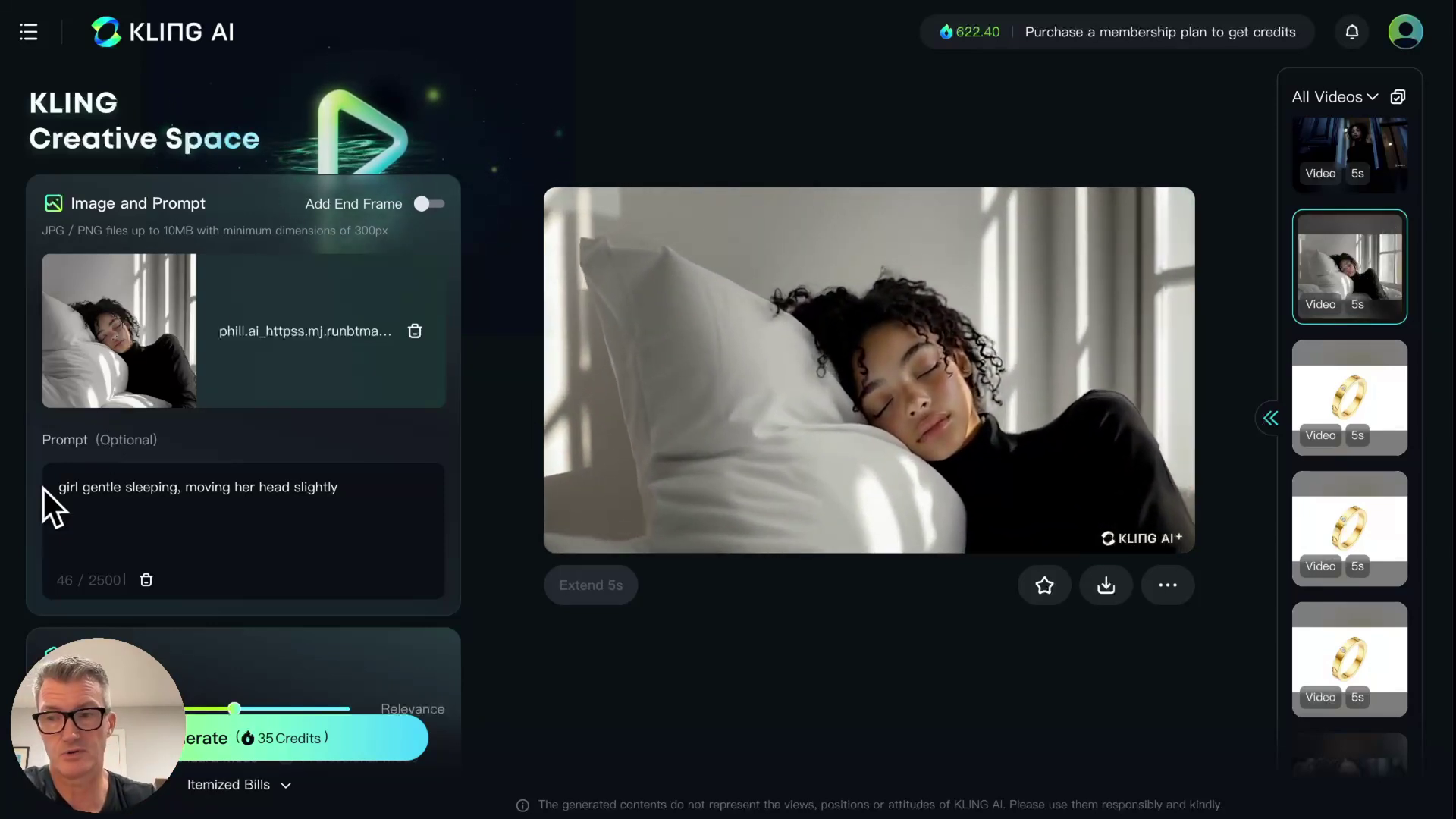
# - Select the whole 'girl gentle sleeping, moving her head slightly' prompt, then deselect it
pyautogui.moveTo(59, 491); pyautogui.dragTo(360, 503)
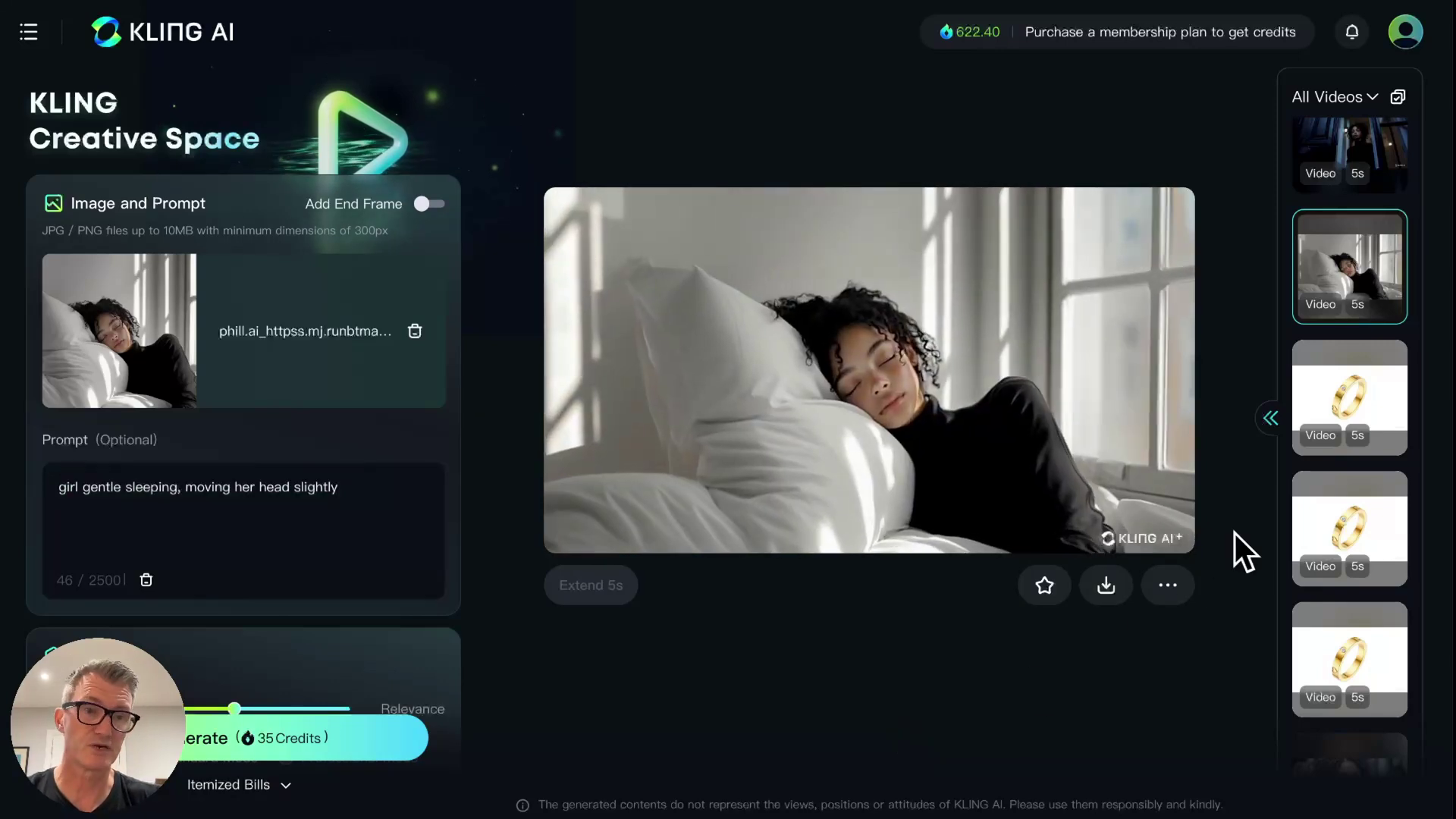
pyautogui.click(899, 719)
pyautogui.scroll(2, 1371, 335)
pyautogui.scroll(2, 1371, 335)
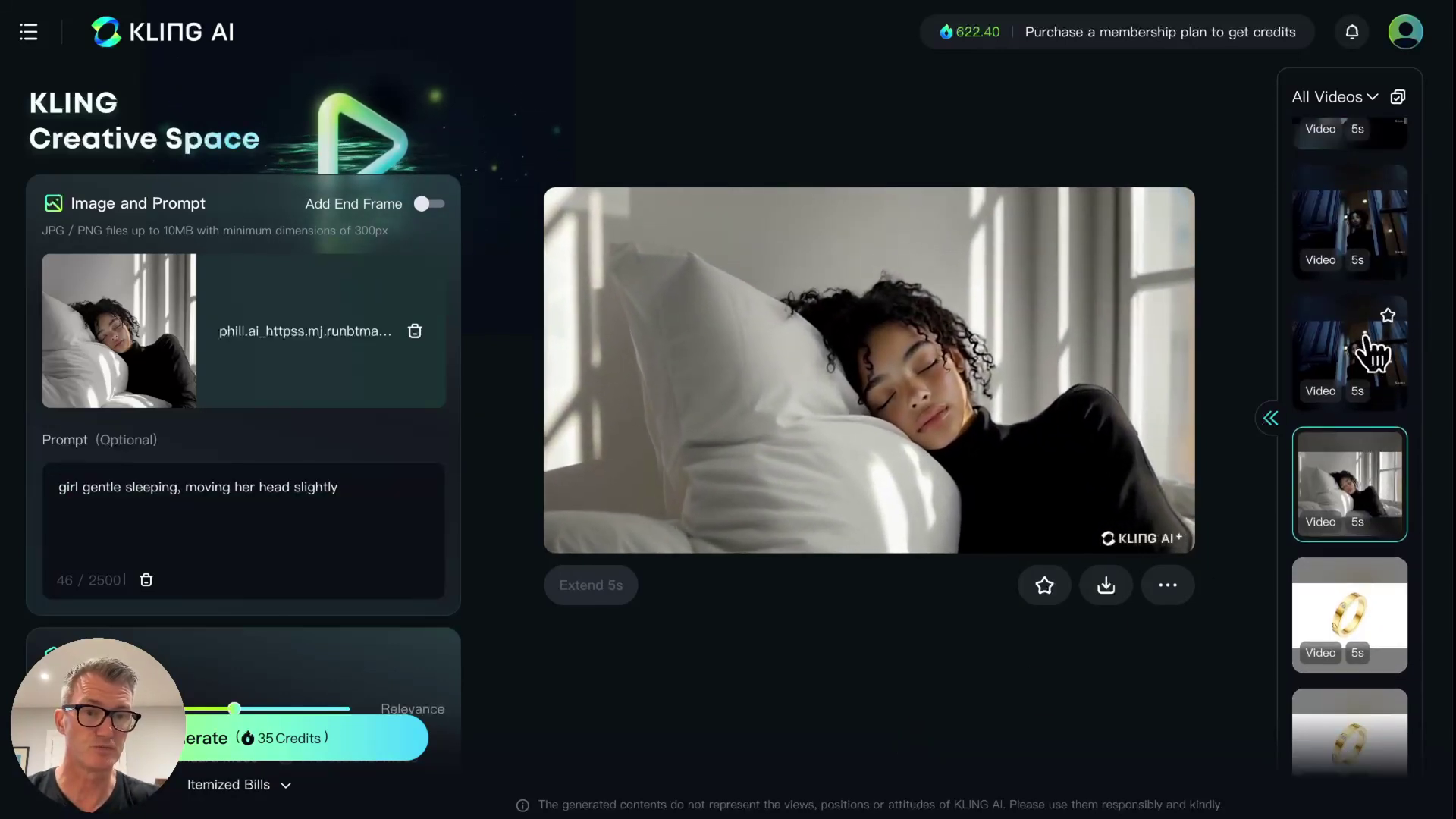
# - Play the two dark doorway videos and the close-up doorway video of the girl
pyautogui.click(1369, 347)
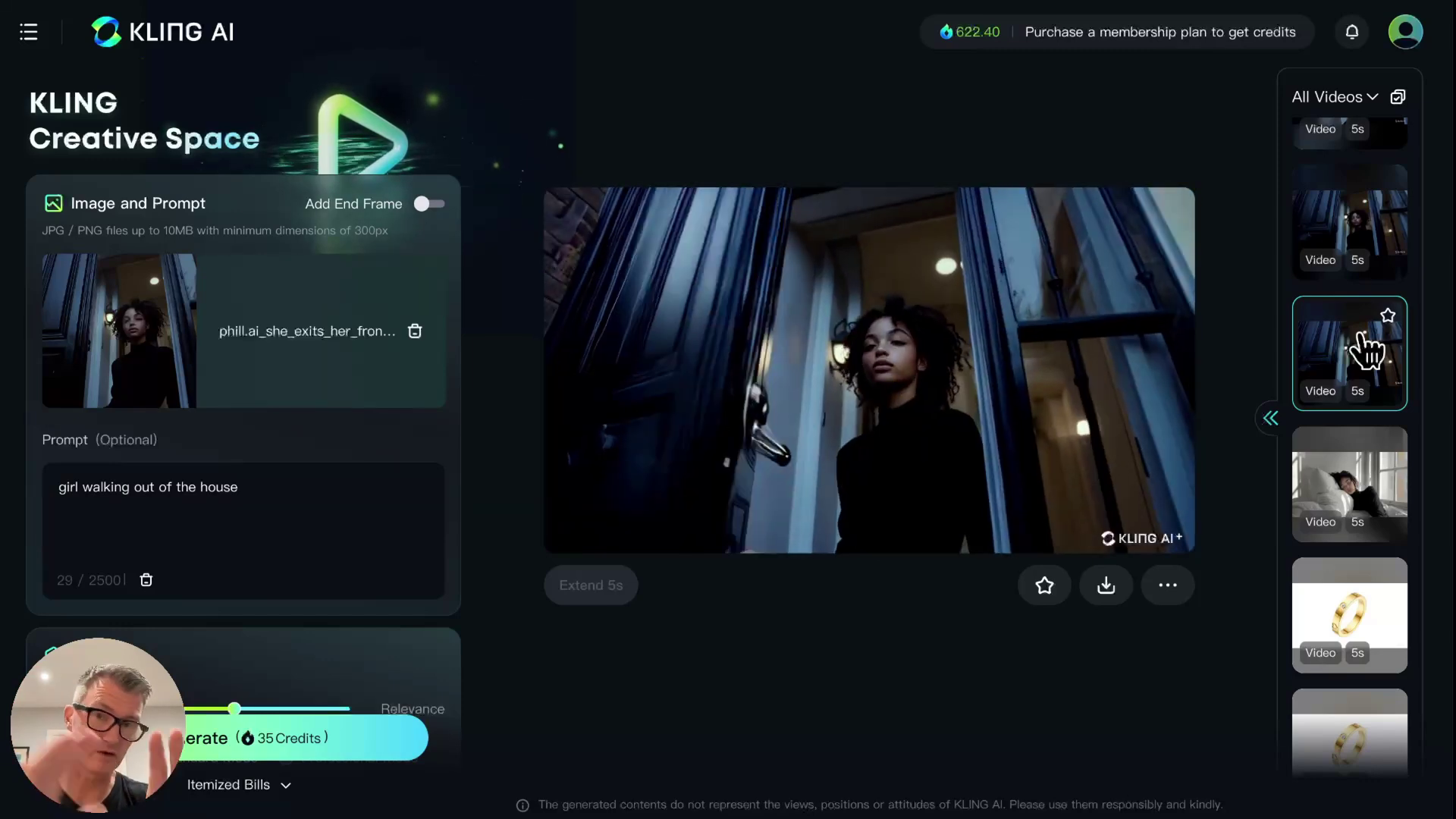
pyautogui.click(1361, 250)
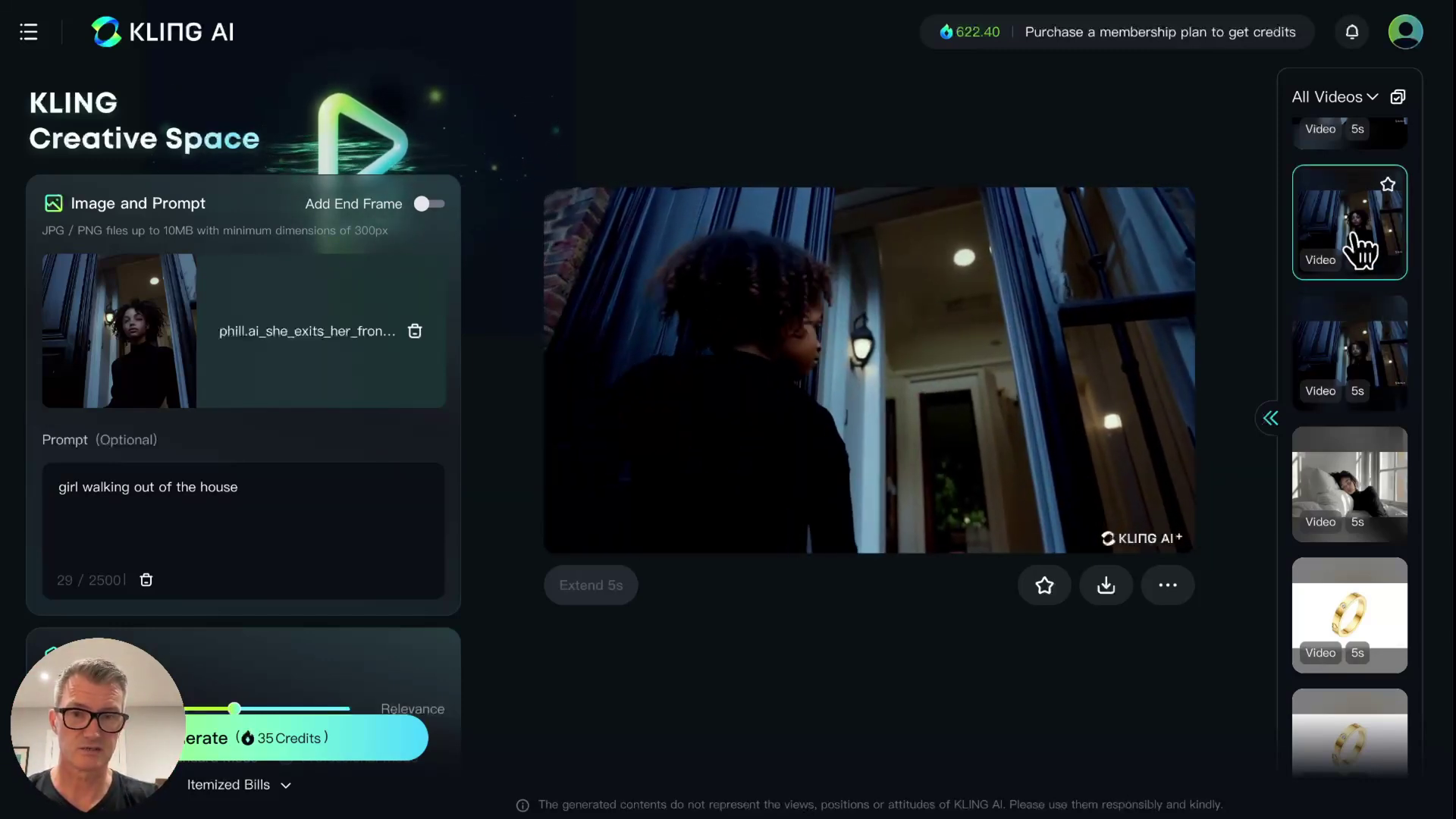
pyautogui.scroll(2, 1361, 251)
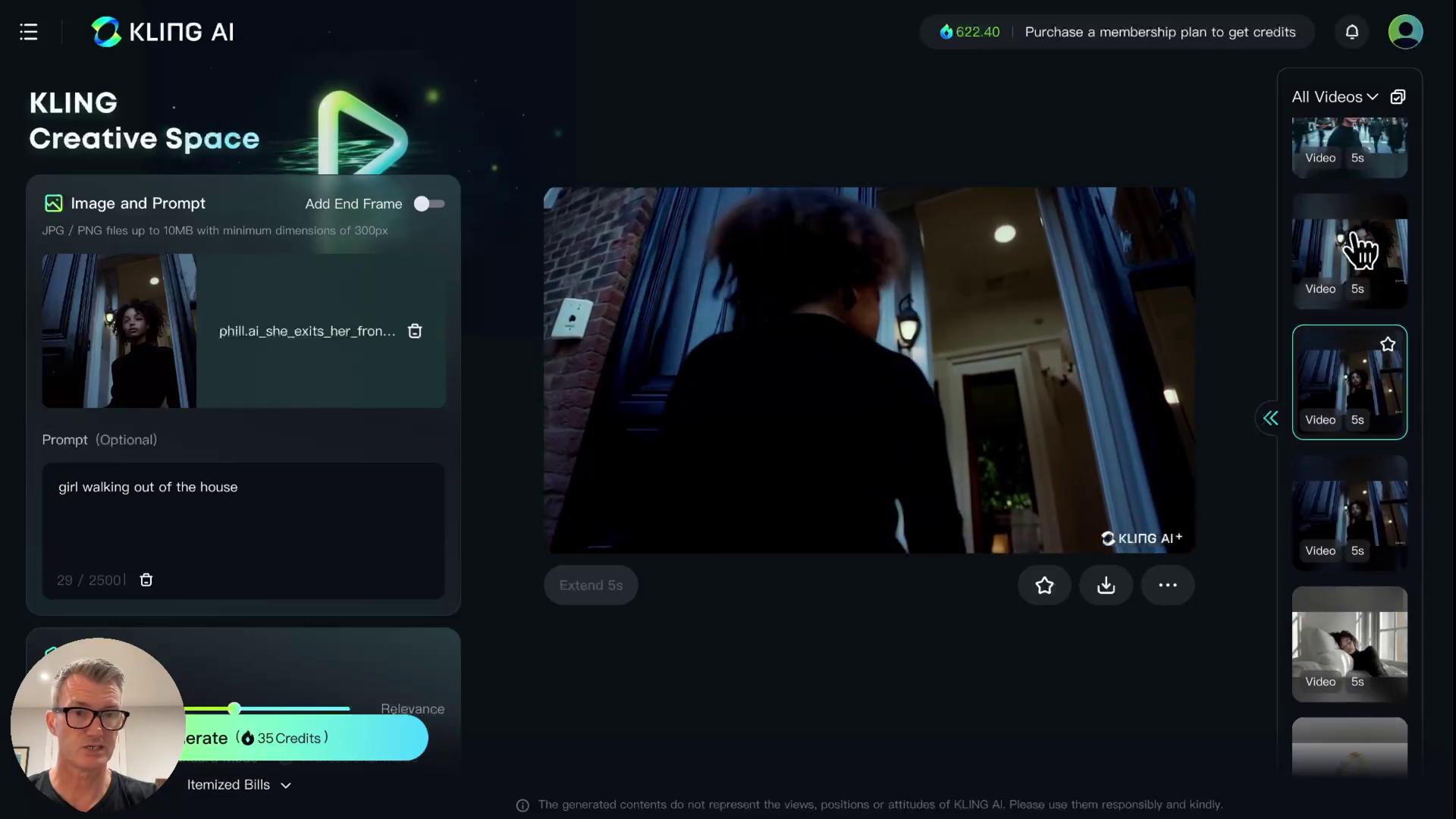
pyautogui.click(1360, 250)
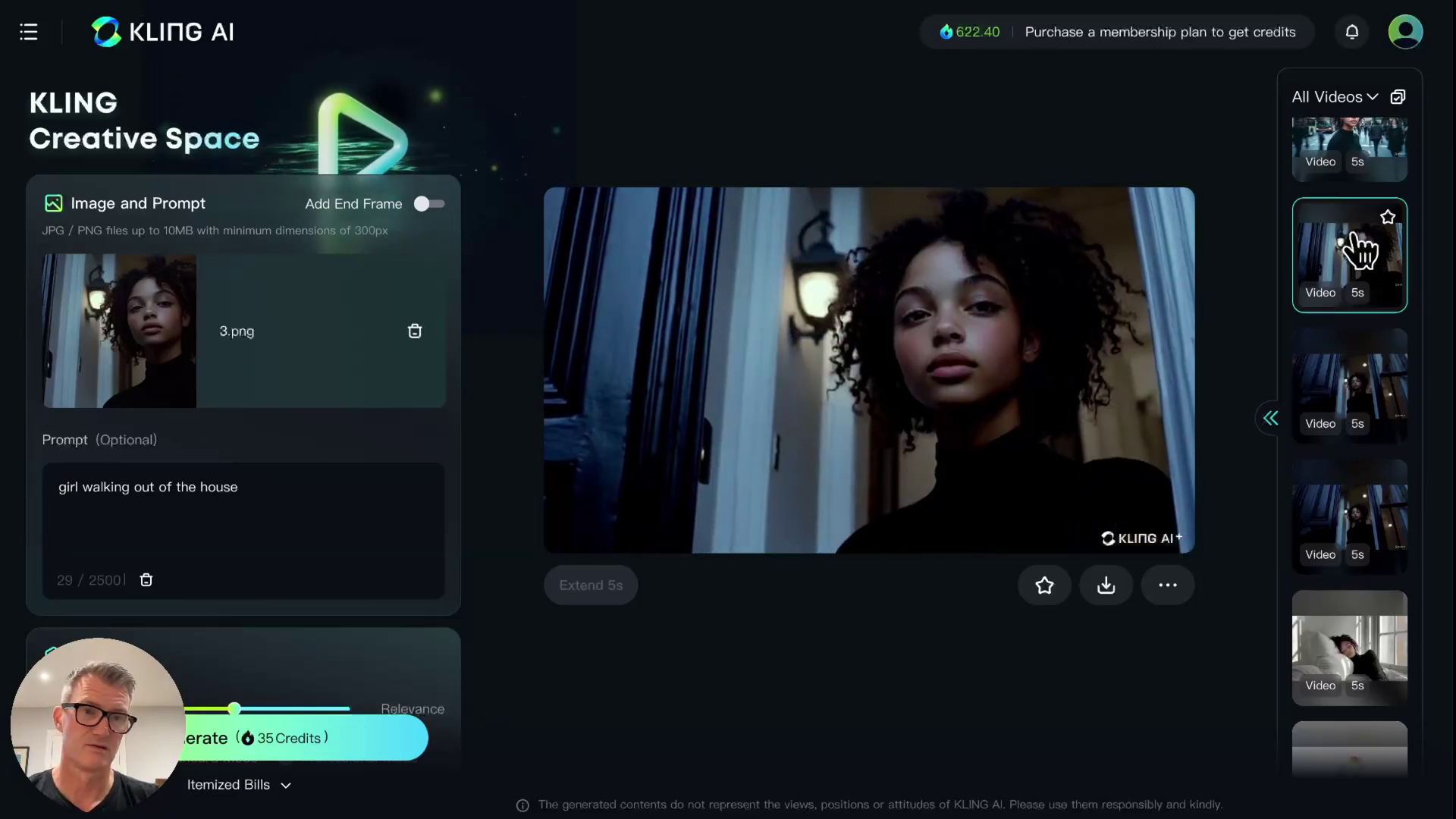
# - Open the busy London street video, then the coffee-shop video
pyautogui.scroll(2, 1361, 250)
pyautogui.click(1357, 324)
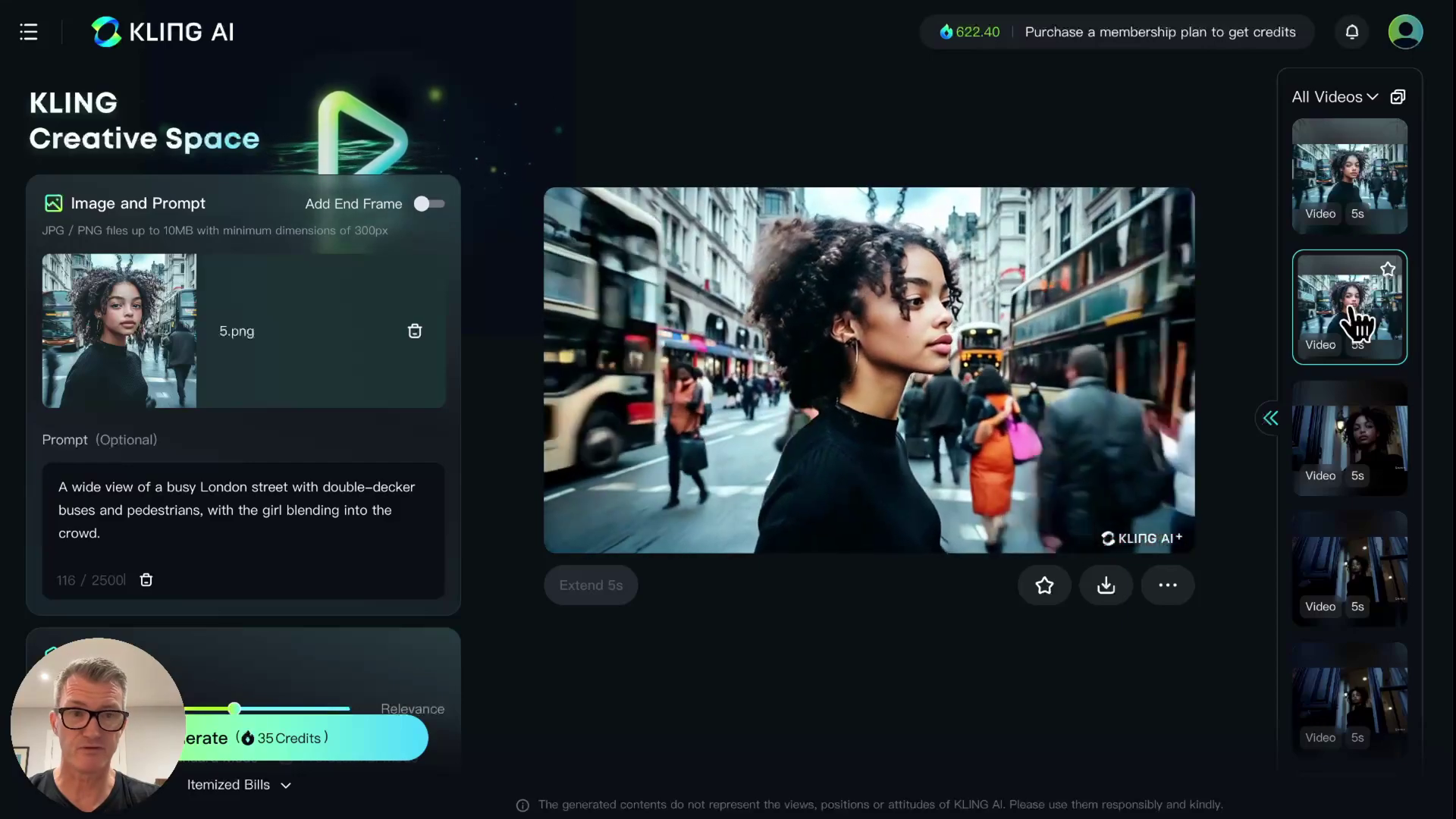
pyautogui.scroll(2, 1357, 325)
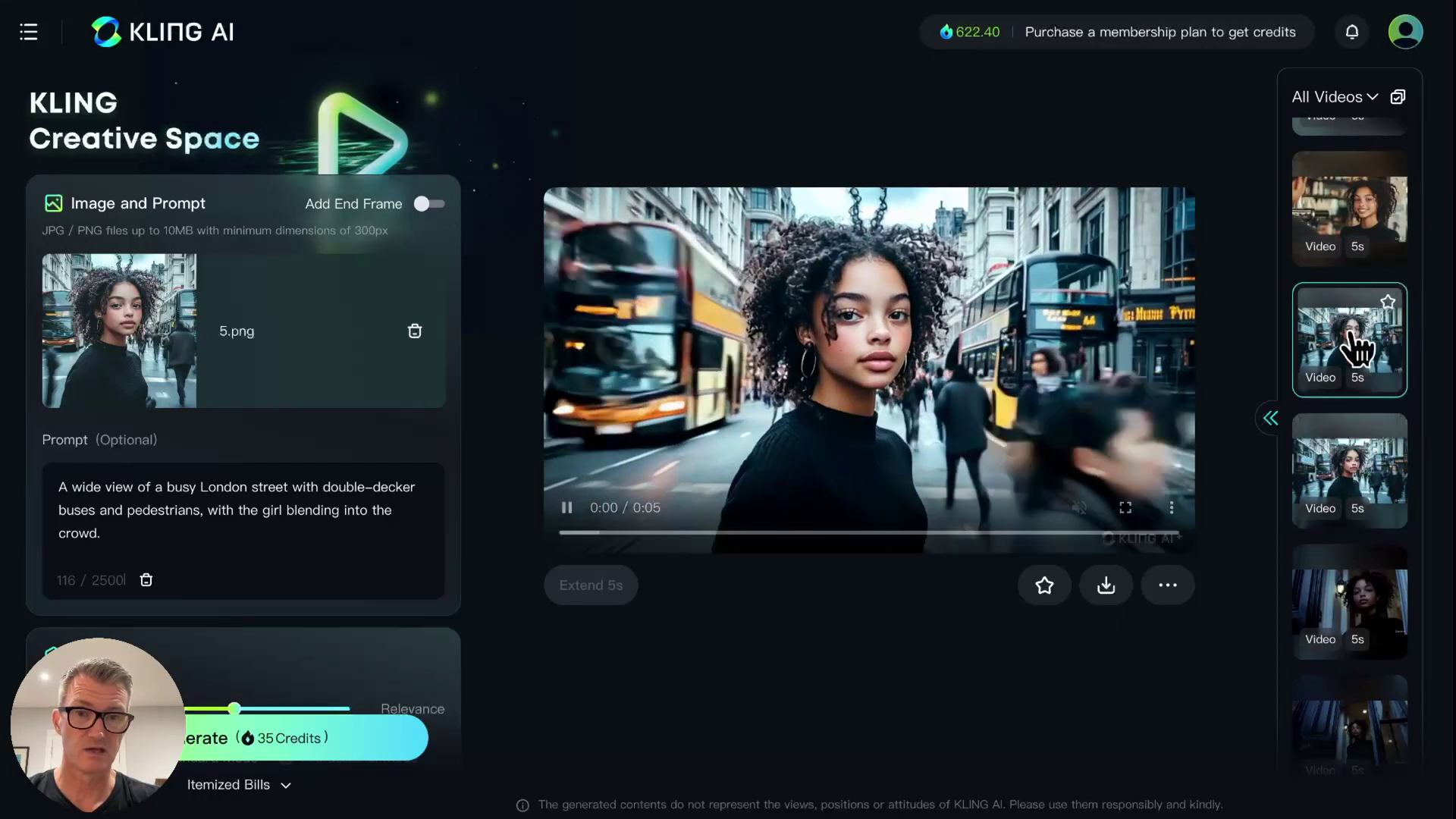
pyautogui.scroll(1, 1357, 347)
pyautogui.click(1357, 318)
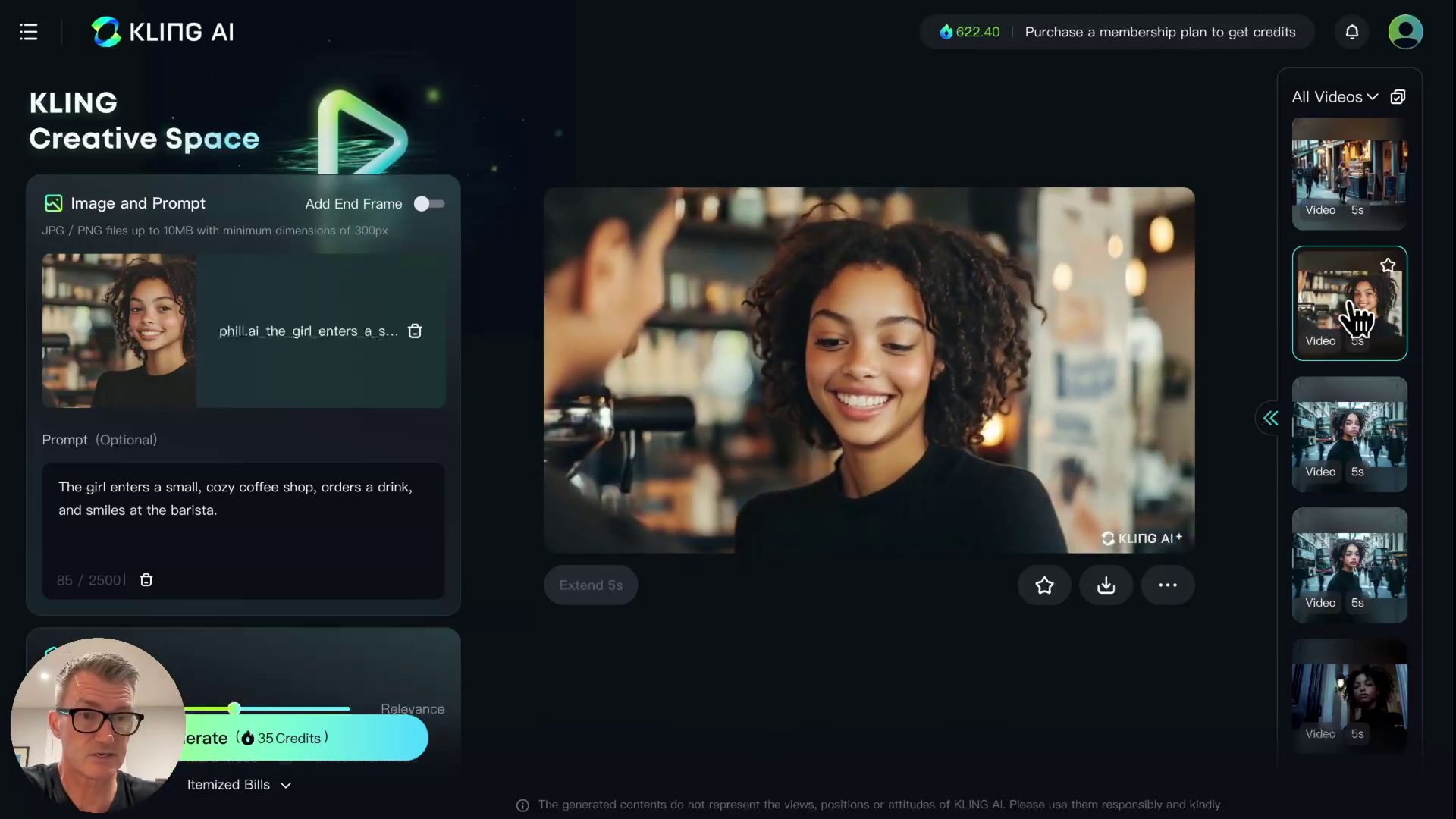
pyautogui.scroll(3, 1355, 318)
# - Open the girl-by-the-Thames video and two London market clips
pyautogui.click(1355, 319)
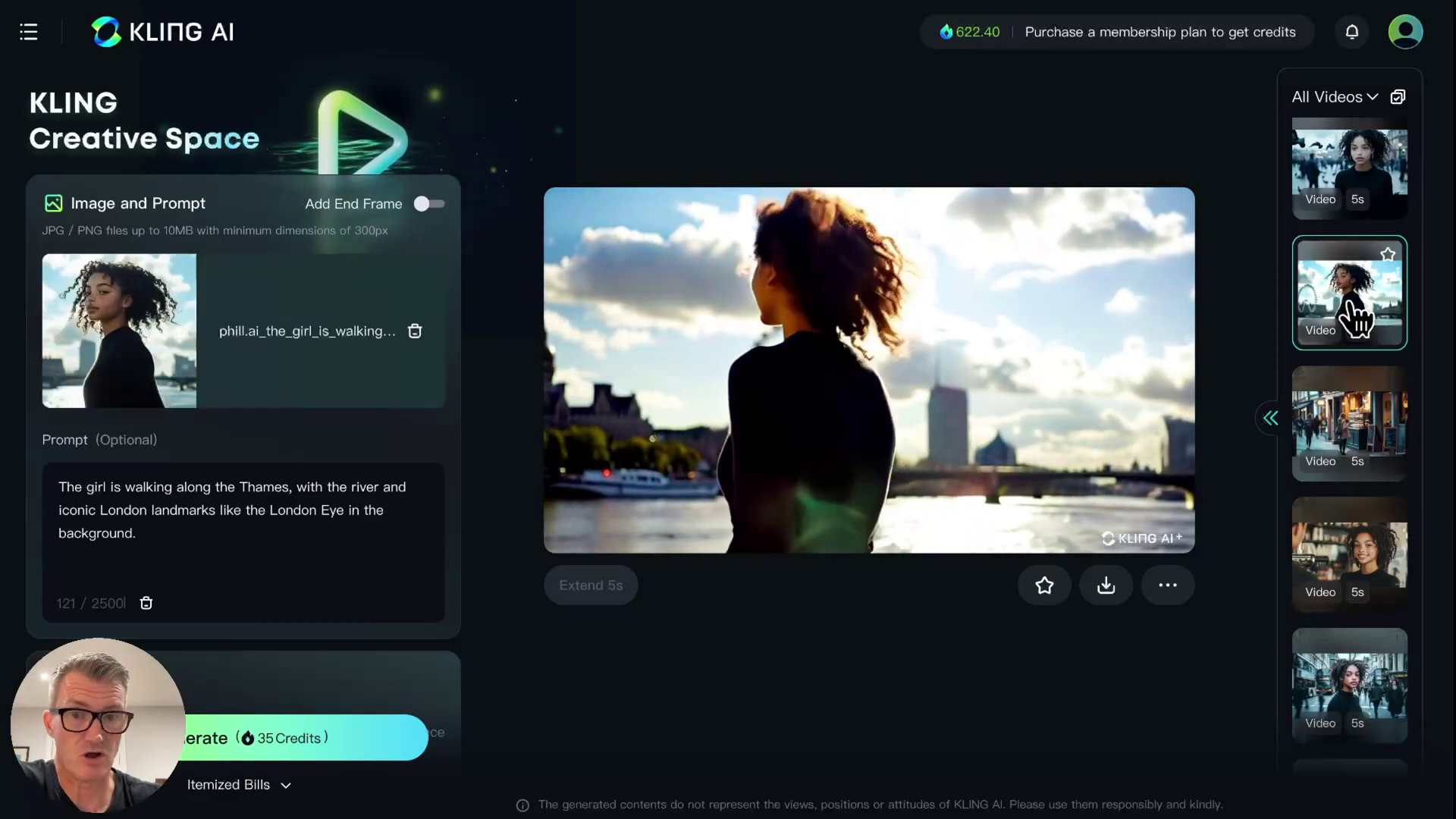
pyautogui.scroll(5, 1351, 318)
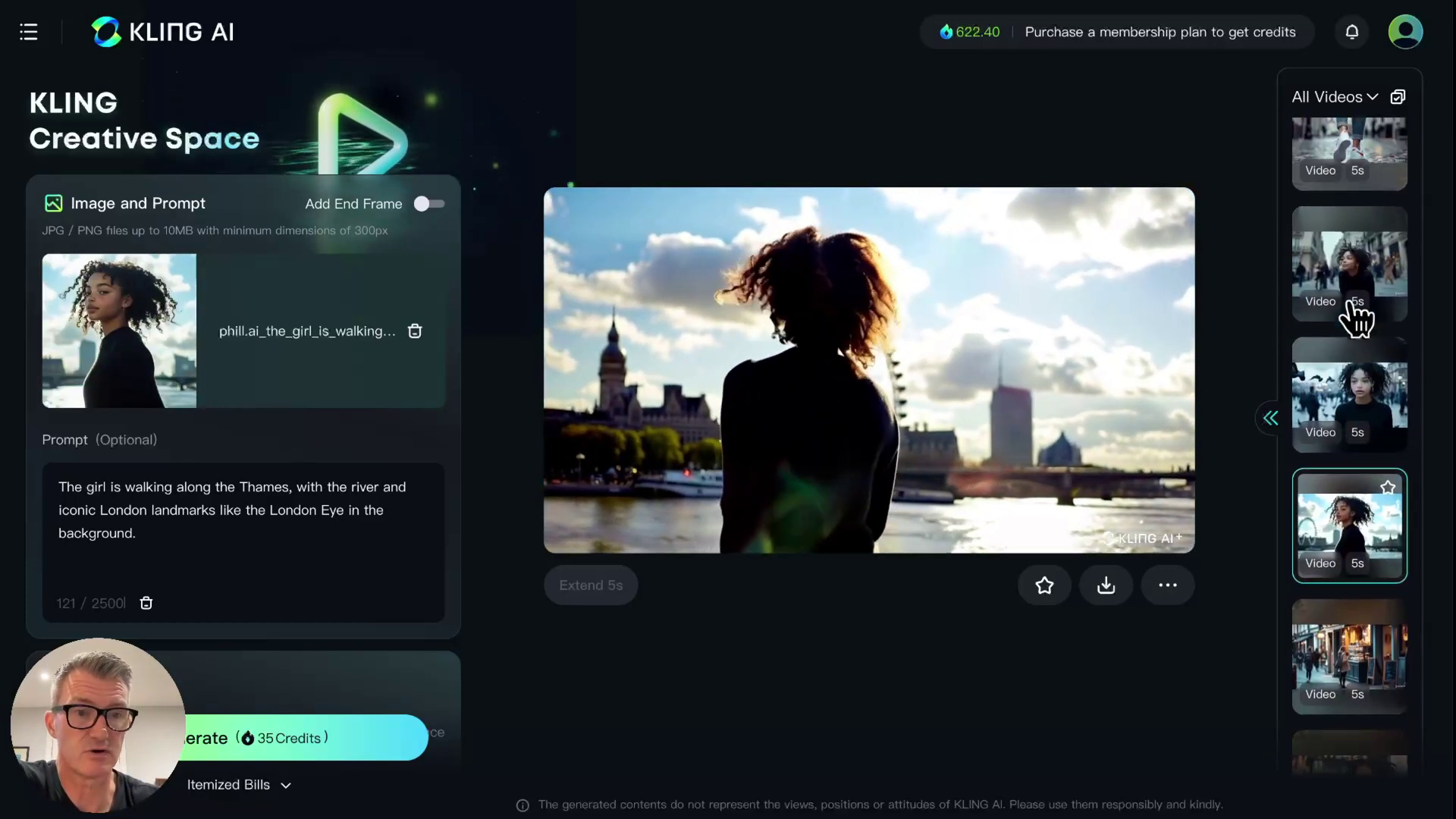
pyautogui.scroll(2, 1349, 326)
pyautogui.click(1354, 337)
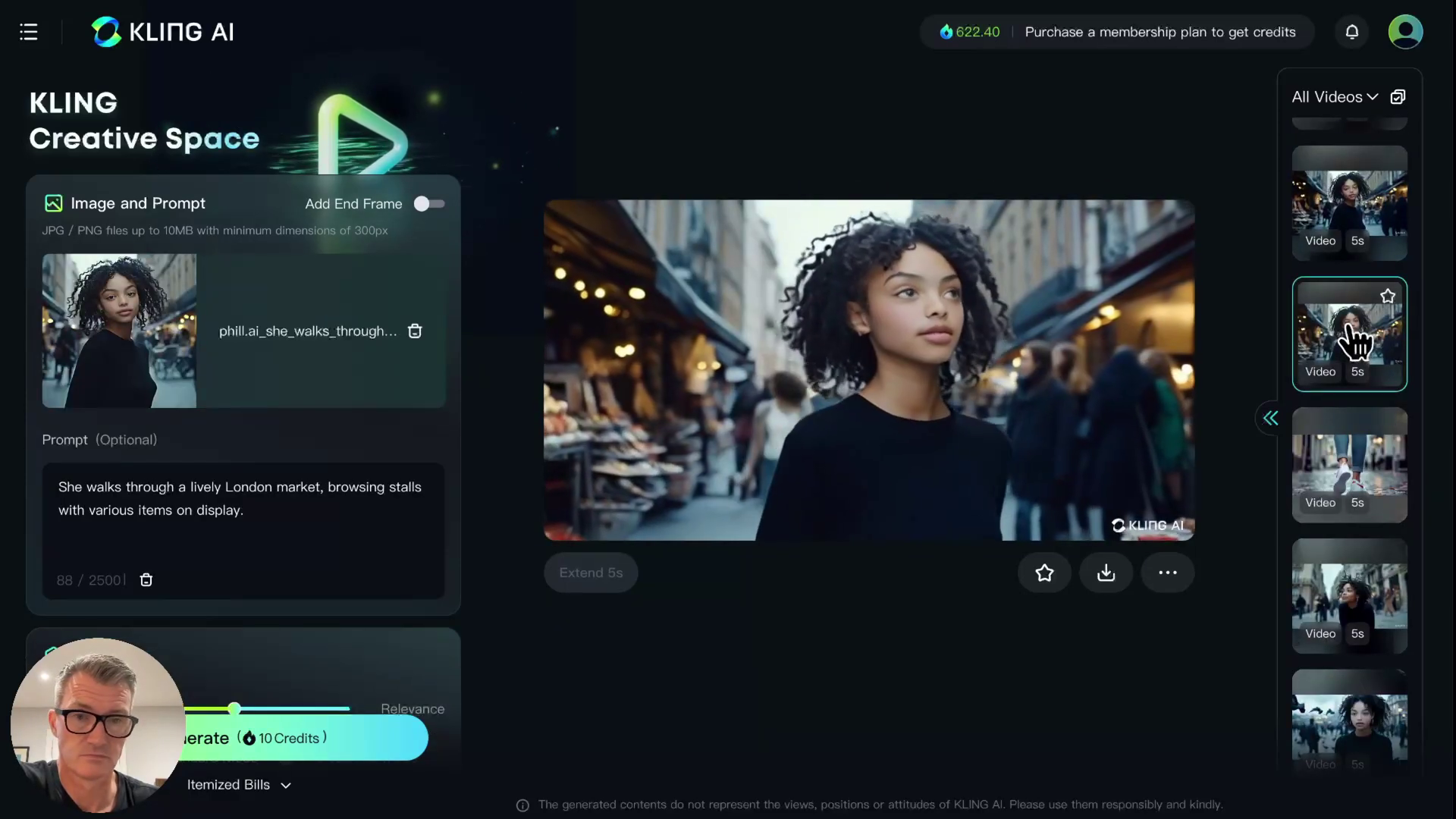
pyautogui.click(1365, 229)
# - Open the London skyline sunset video, then play its extended 14-second version
pyautogui.scroll(3, 1361, 224)
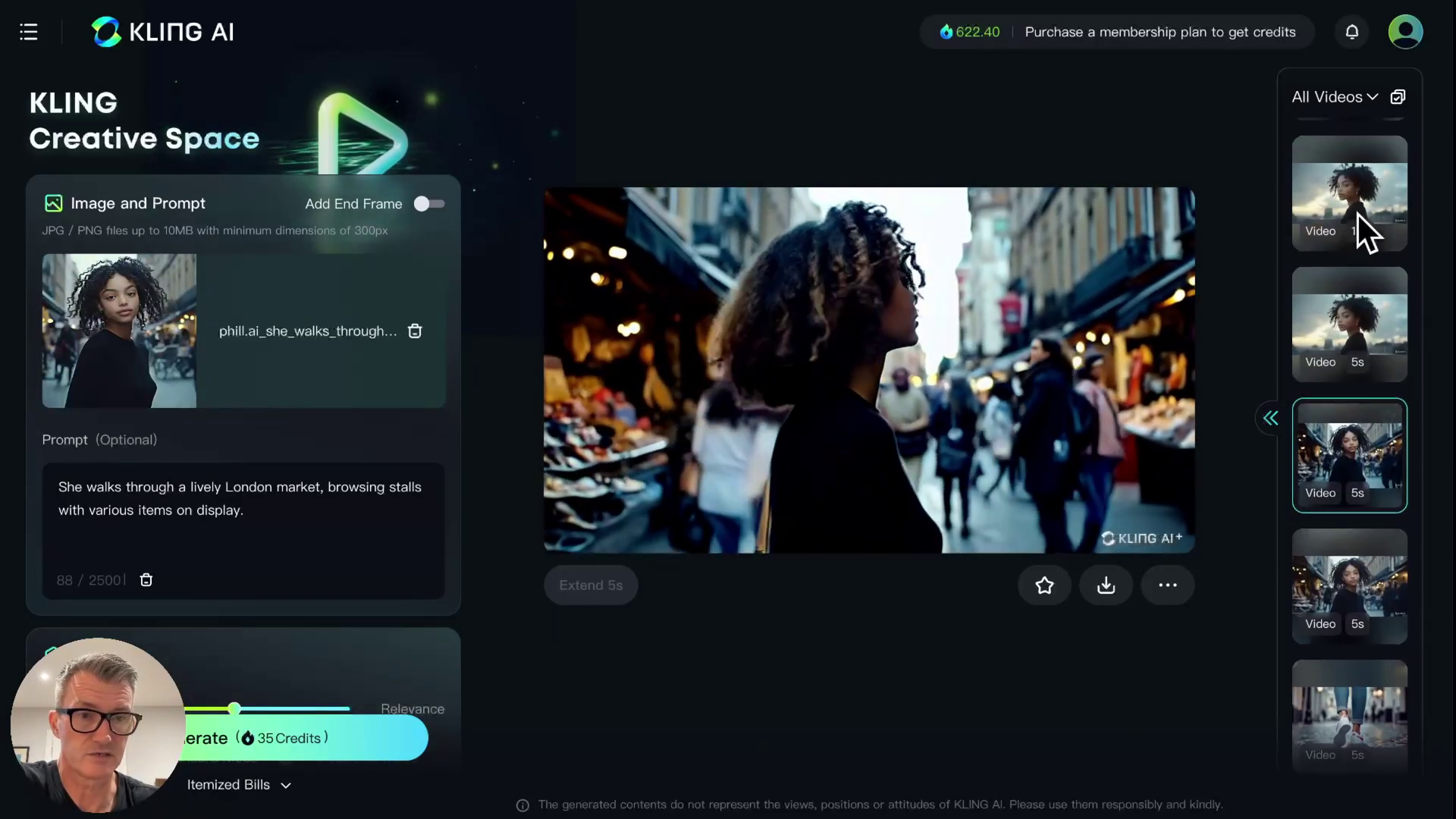
pyautogui.click(1334, 418)
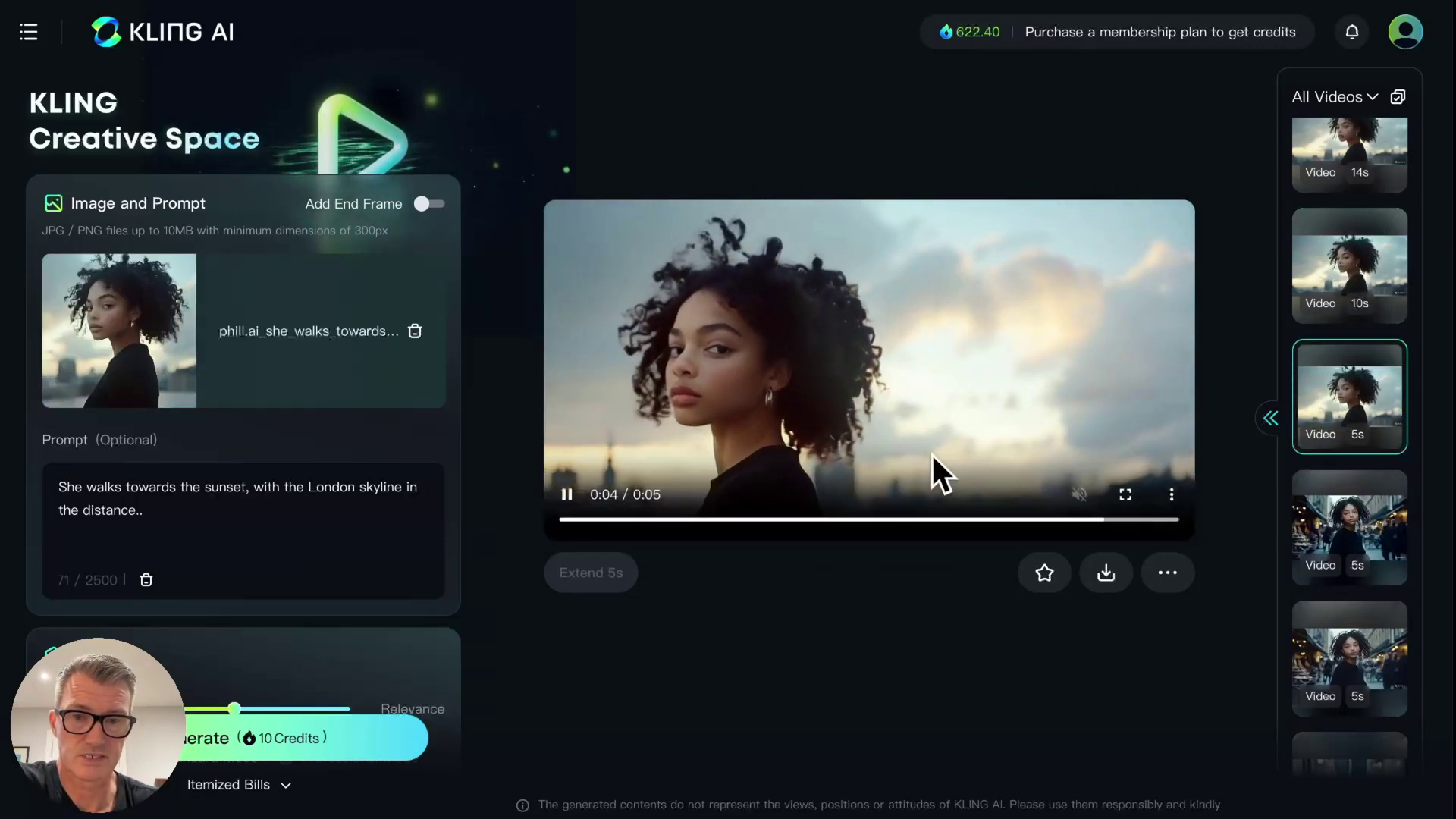
pyautogui.click(1338, 279)
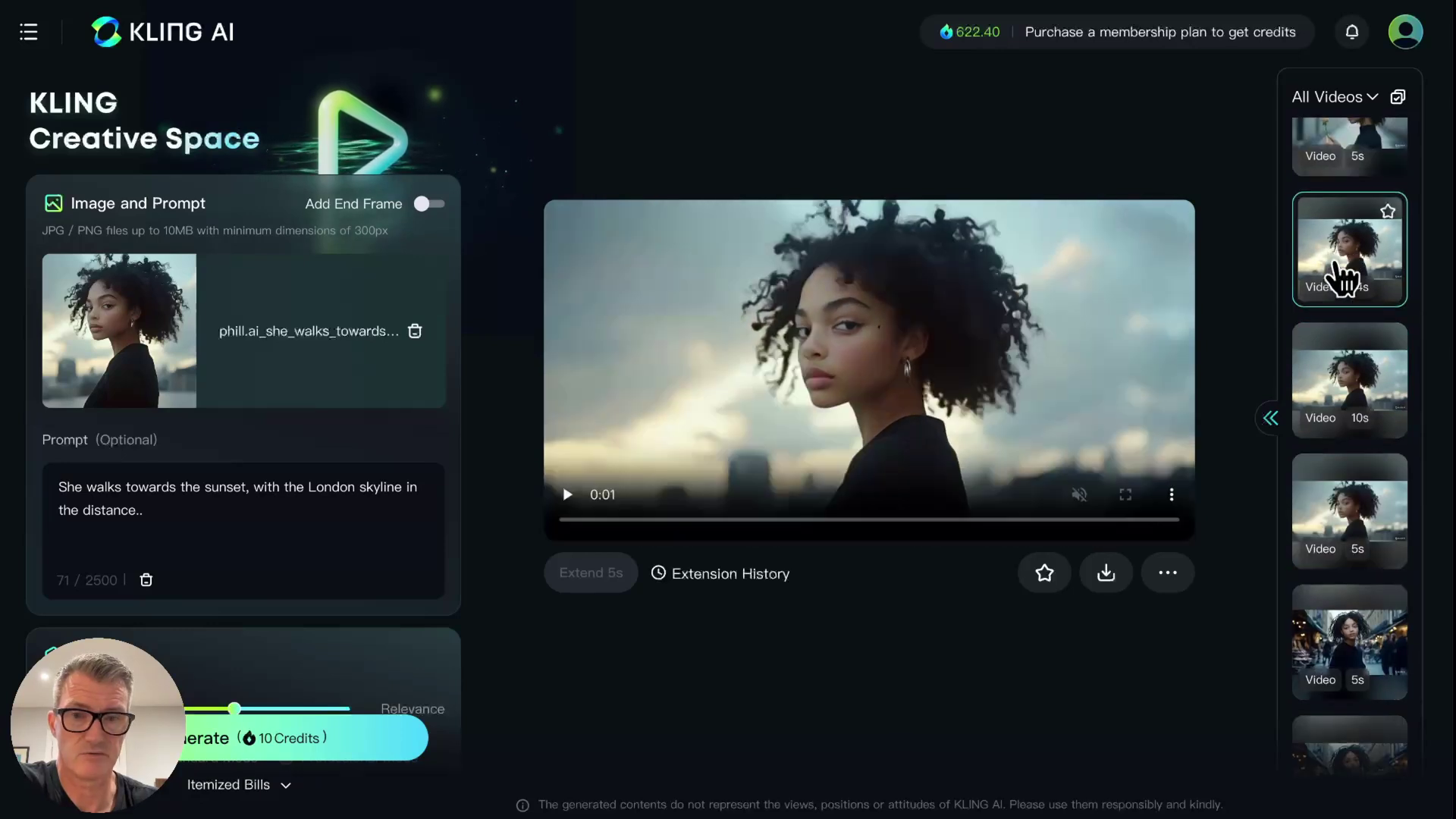
pyautogui.click(845, 329)
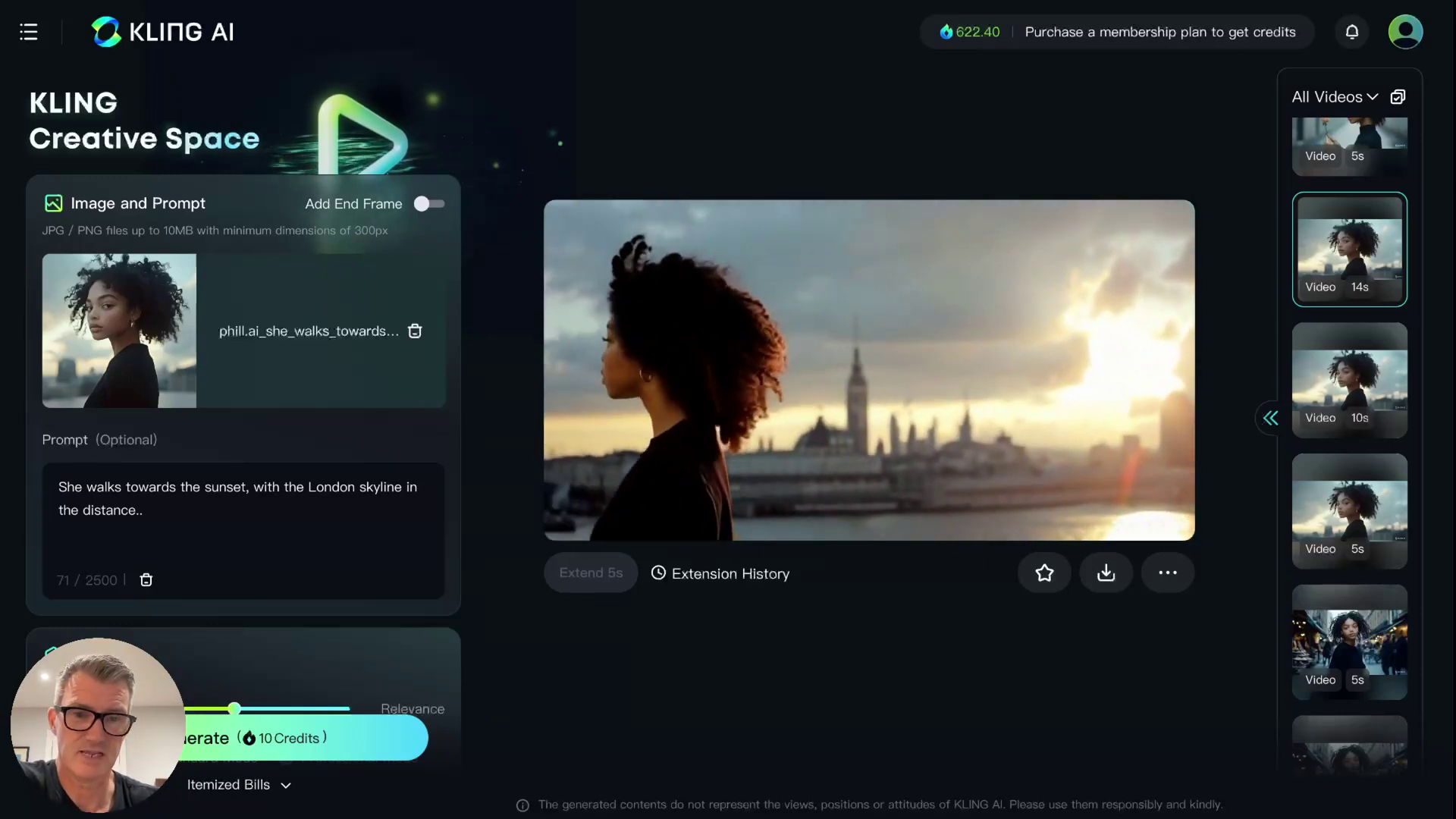
# - Preview the park bench and golden-hour portrait clips, then the rainy cobblestone street clip
pyautogui.scroll(3, 1403, 271)
pyautogui.scroll(3, 1397, 274)
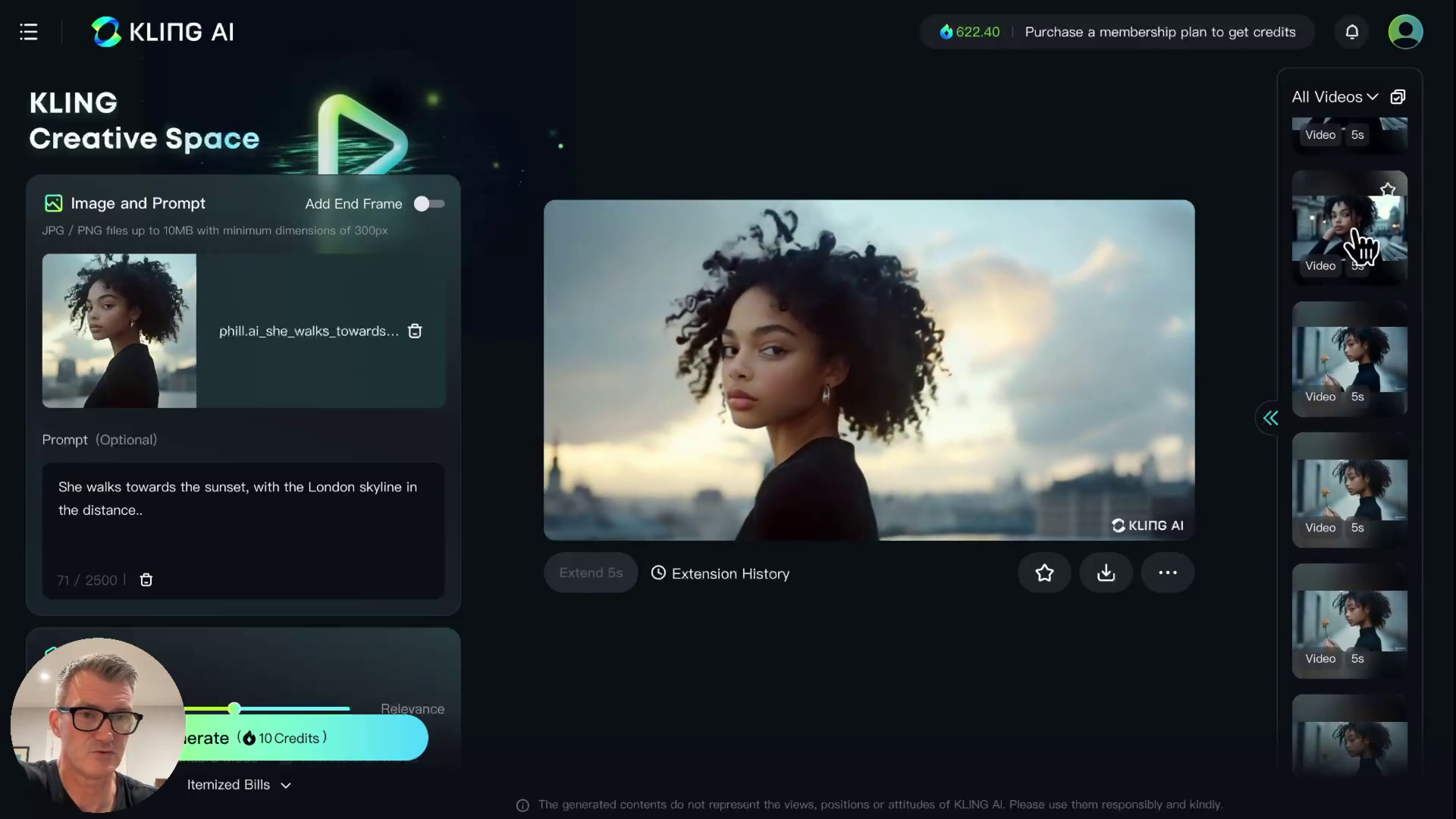
pyautogui.click(1365, 242)
pyautogui.scroll(3, 1315, 491)
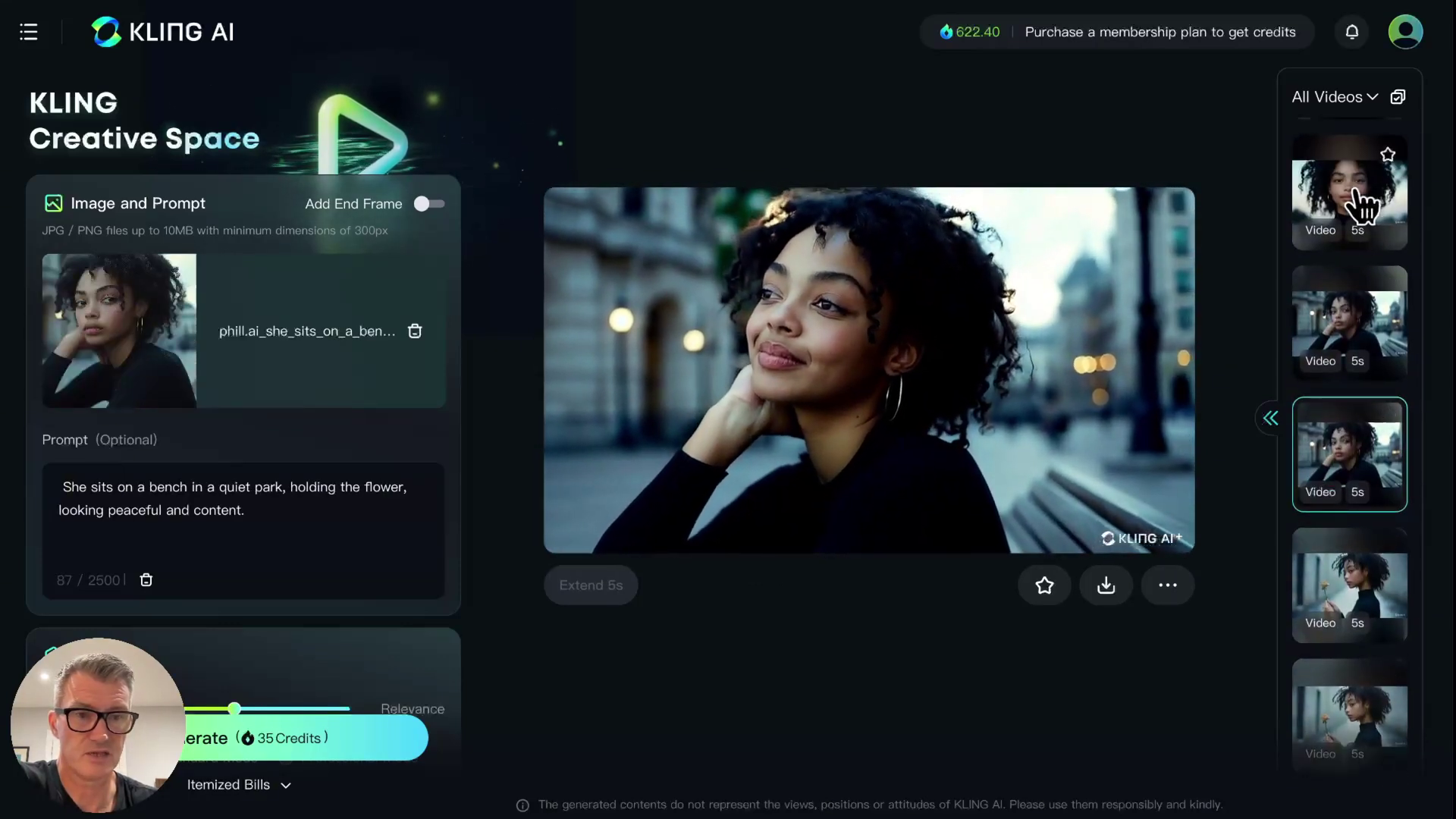
pyautogui.click(1363, 205)
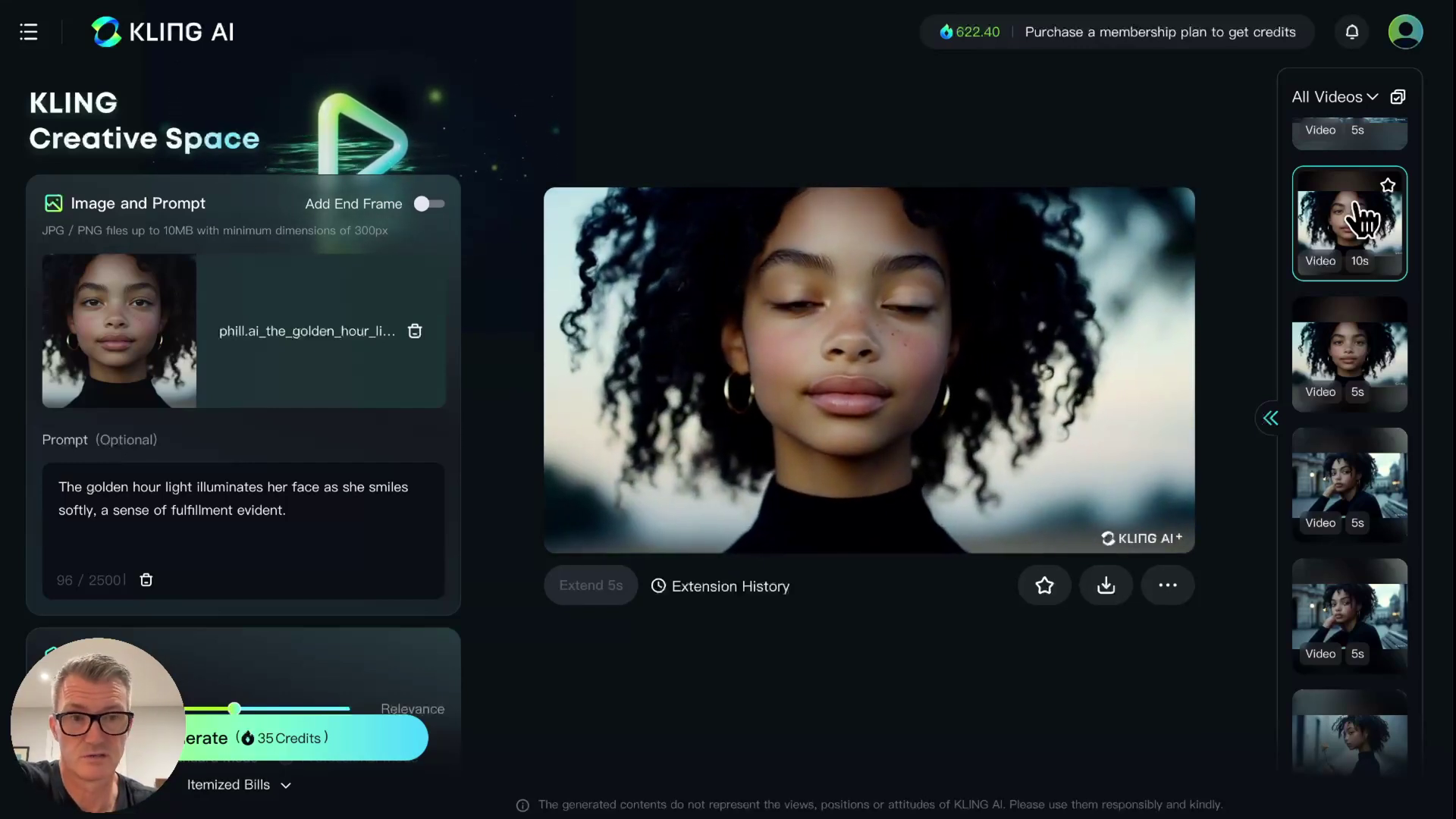
pyautogui.scroll(6, 1362, 220)
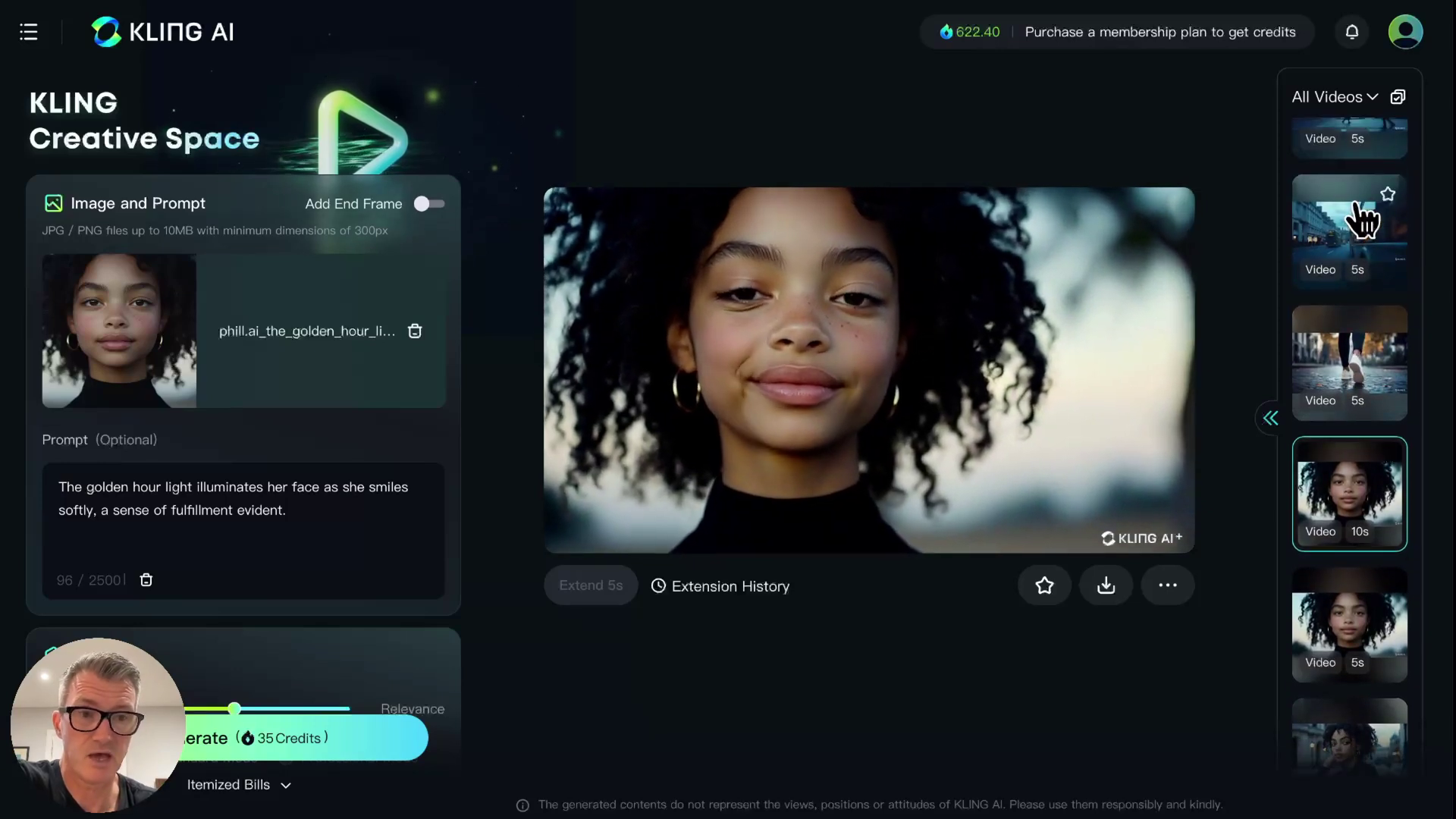
pyautogui.scroll(2, 1363, 220)
pyautogui.scroll(2, 1363, 220)
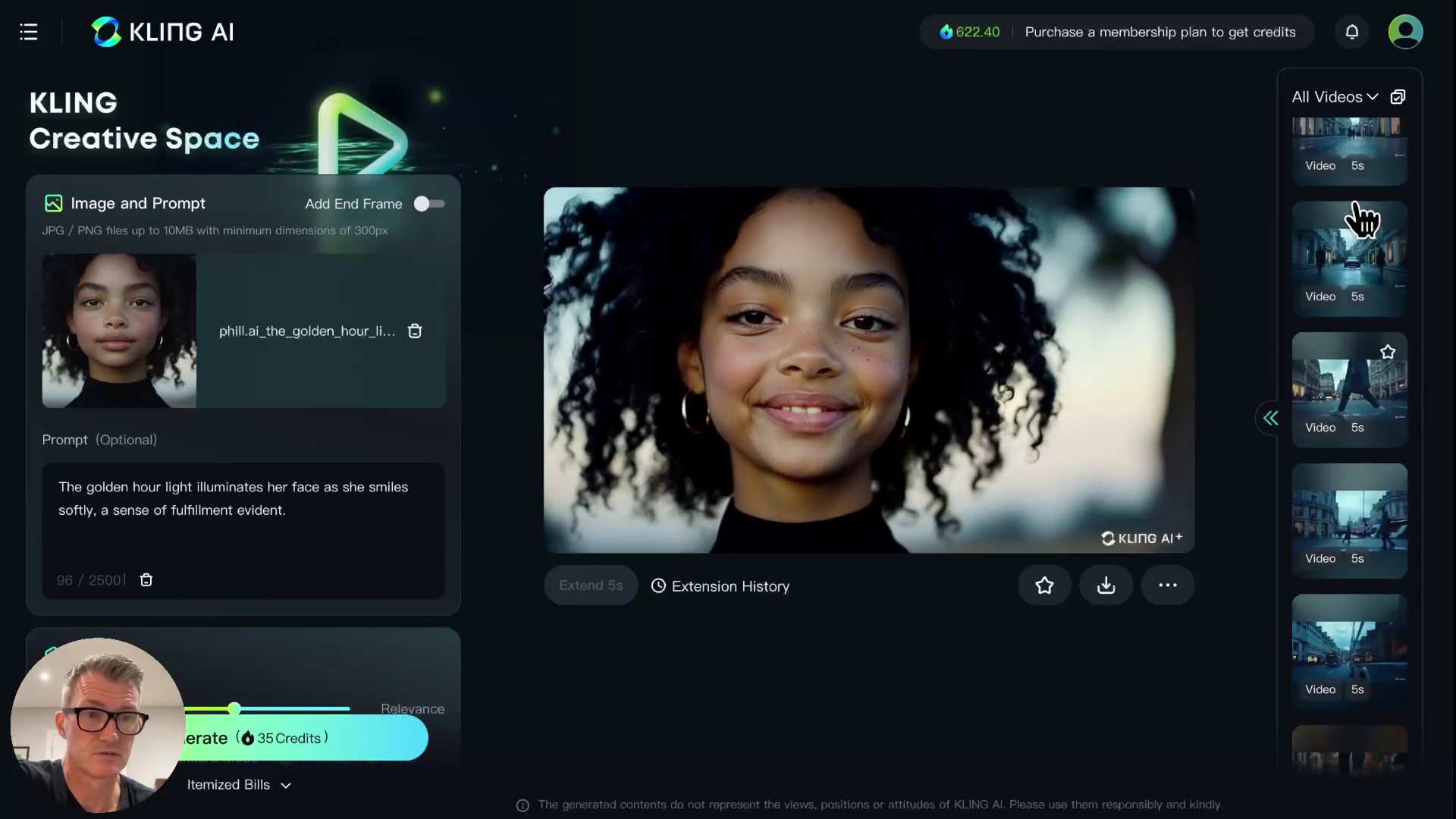
pyautogui.click(1347, 384)
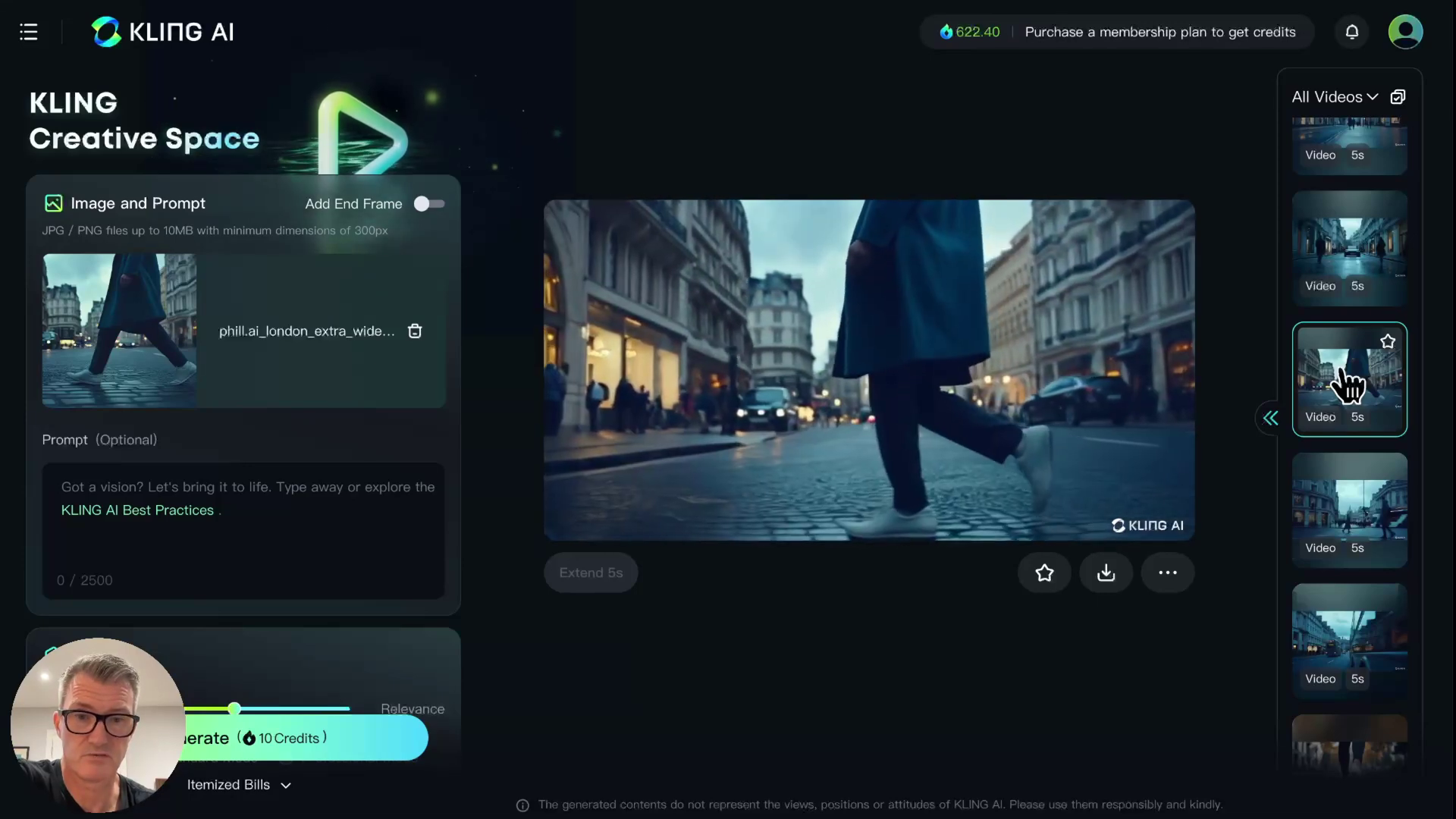
# - Open the wide empty shopping-street clip and three London market clips of the girl
pyautogui.scroll(4, 1347, 385)
pyautogui.click(1347, 385)
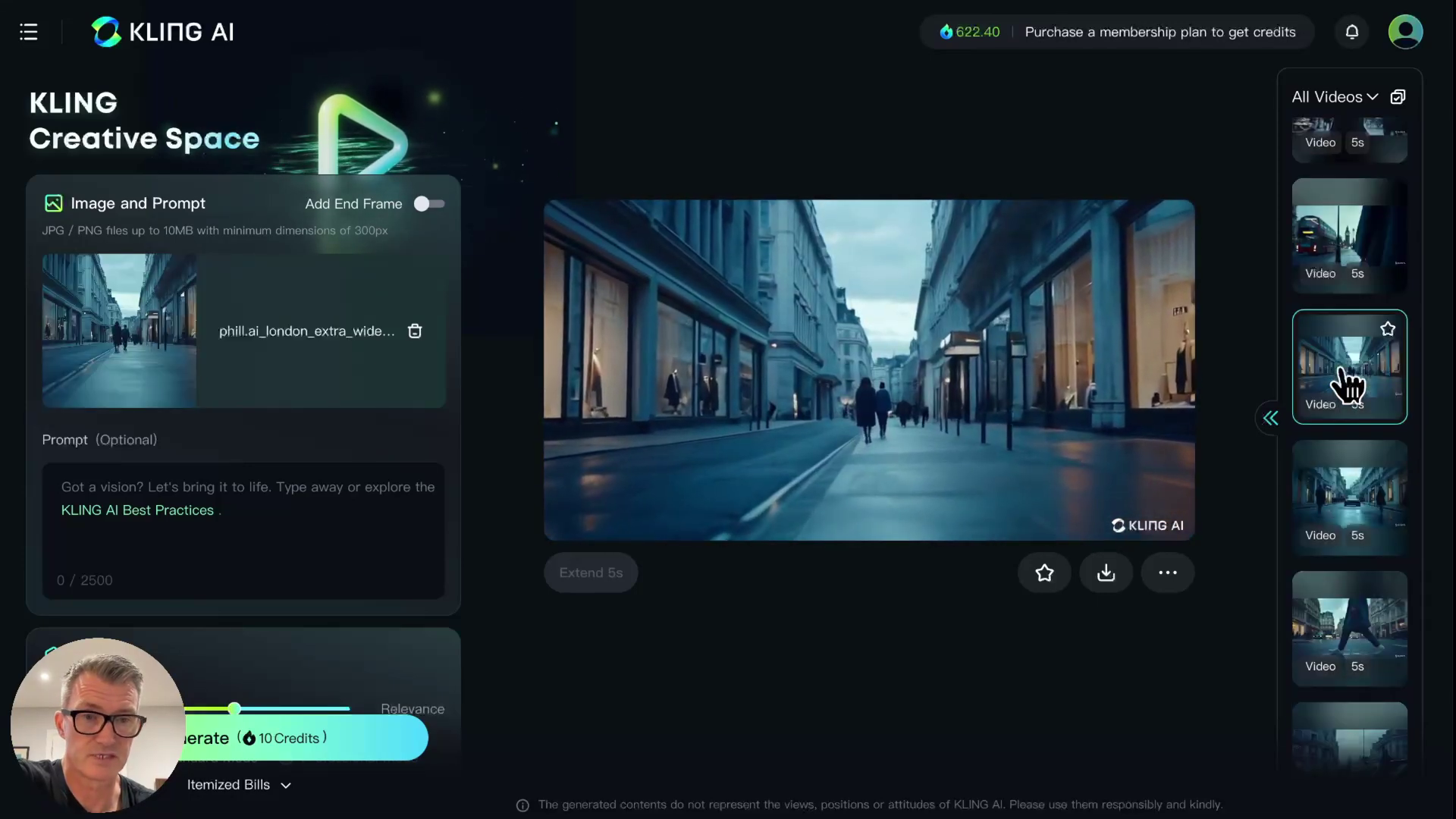
pyautogui.scroll(2, 1347, 385)
pyautogui.scroll(2, 1347, 385)
pyautogui.click(1348, 384)
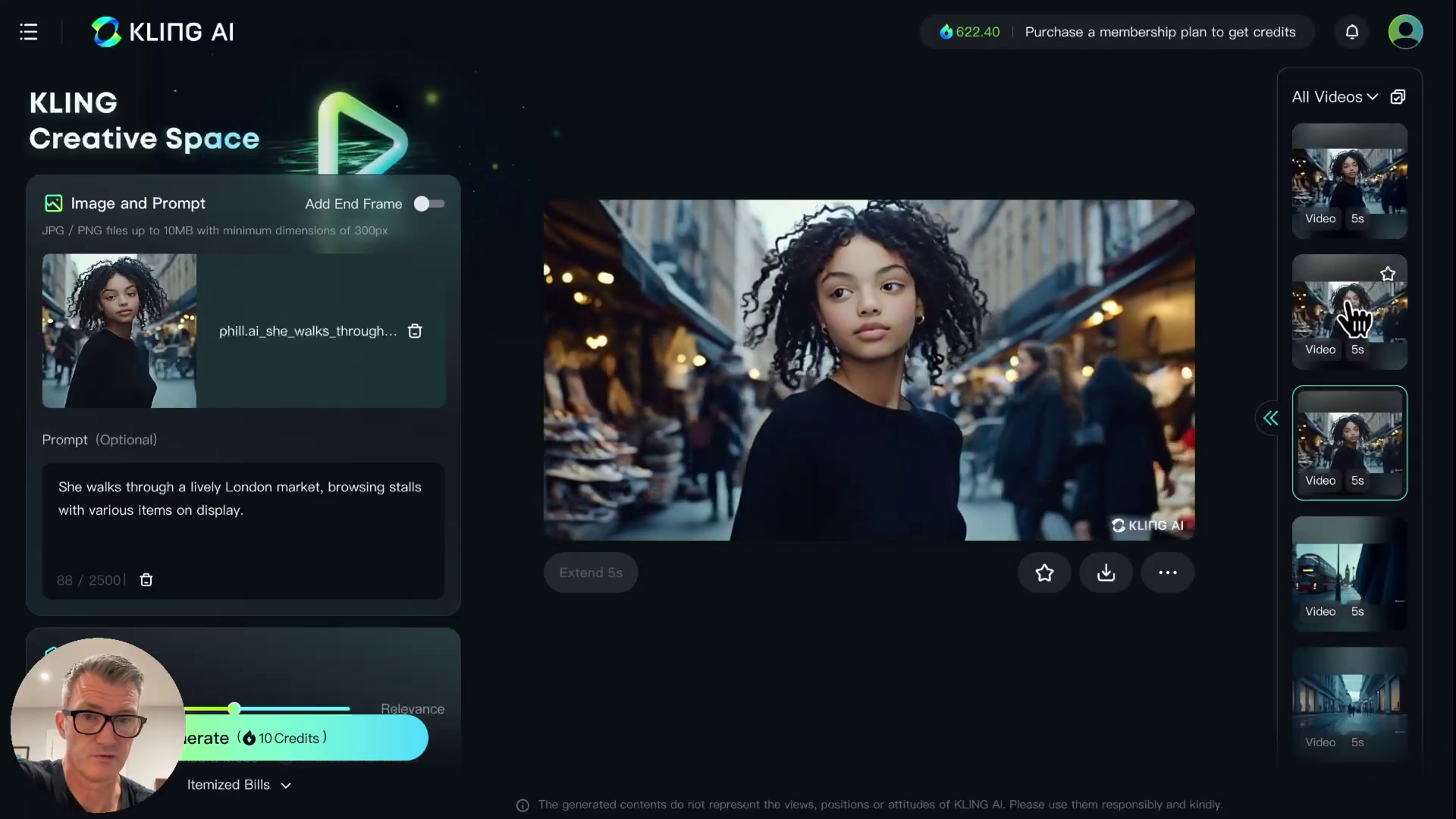
pyautogui.click(1357, 212)
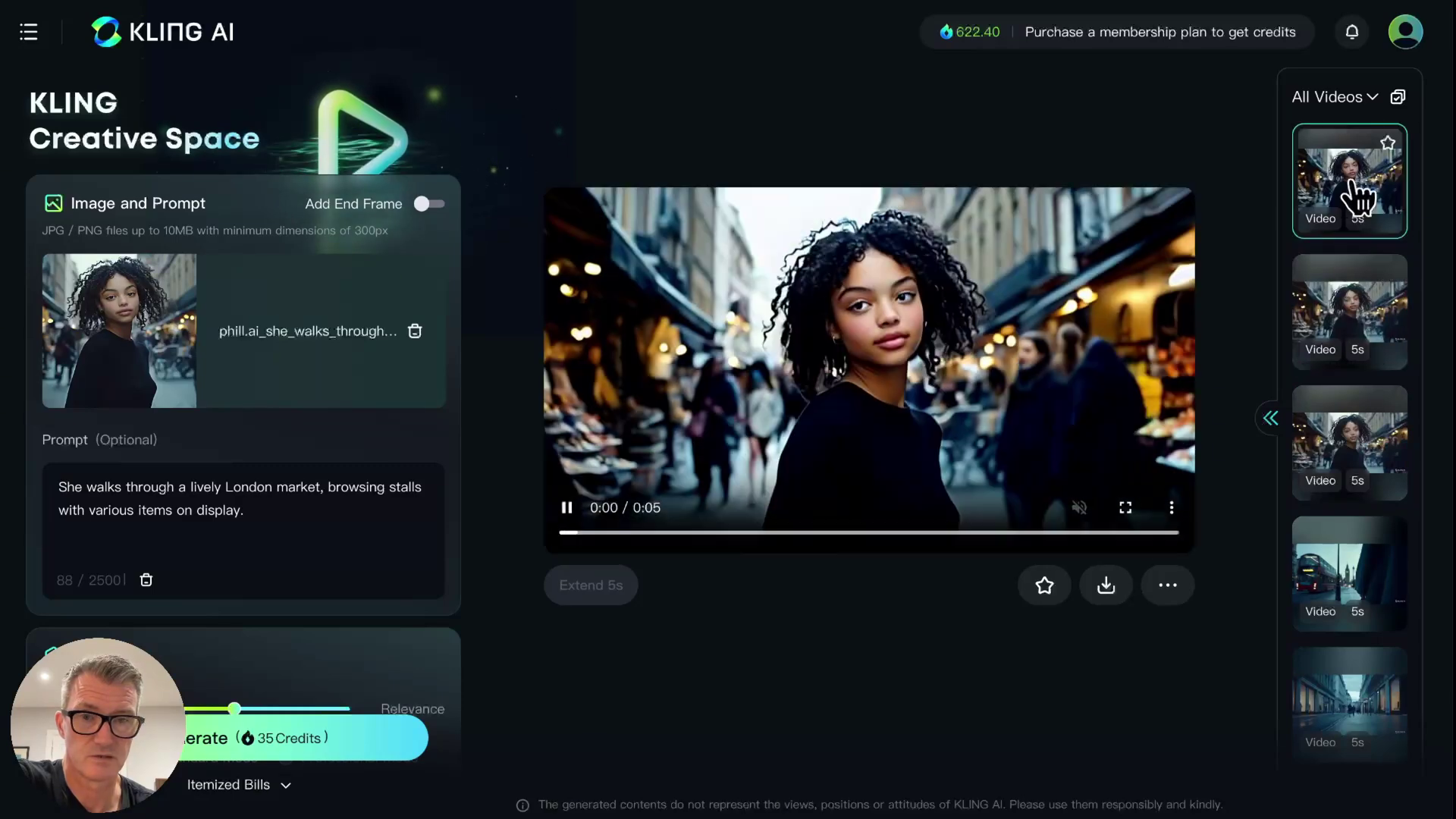
pyautogui.click(1352, 324)
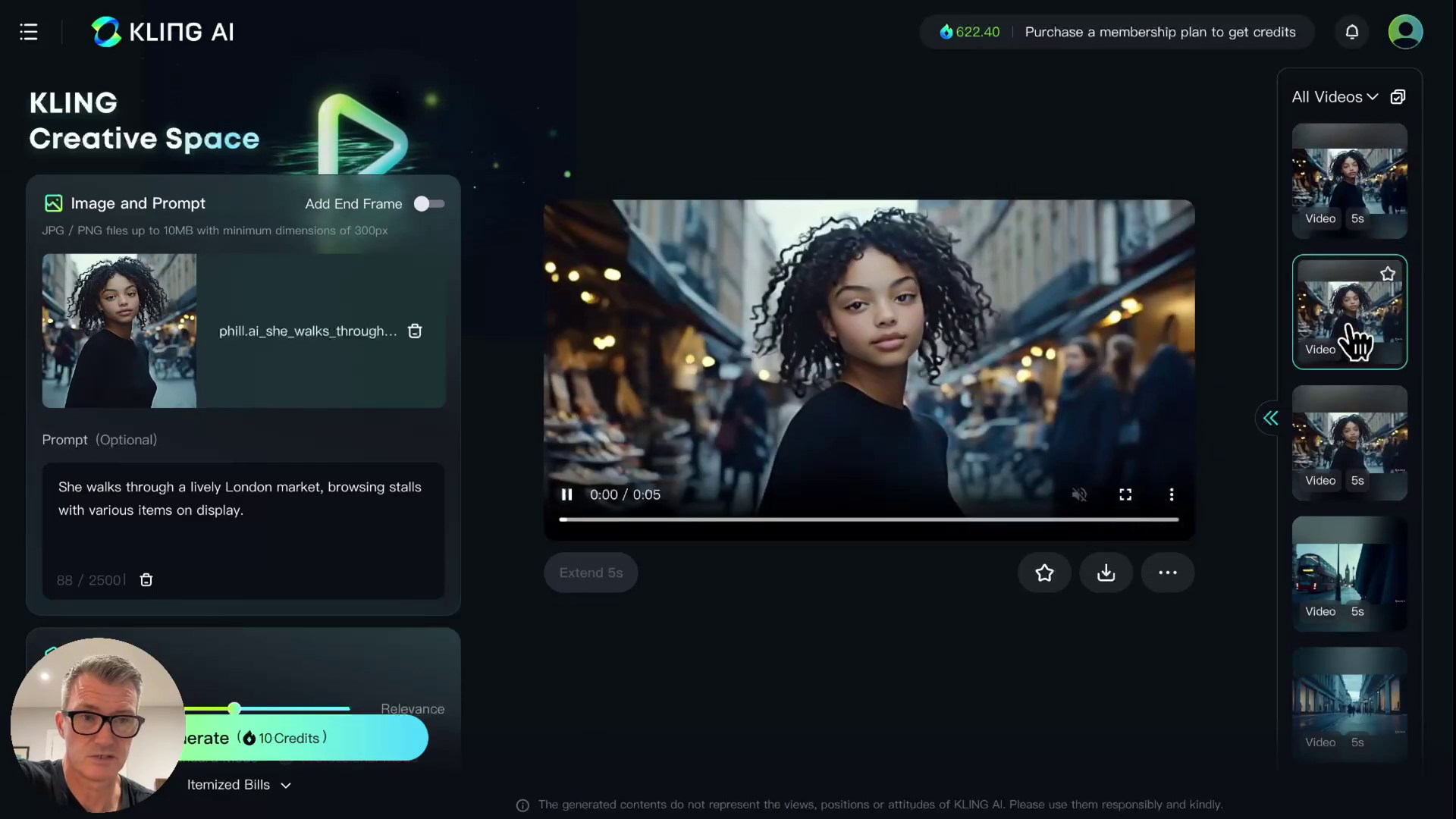
# - Open another market clip version, then the white-armoured robot woman clip
pyautogui.scroll(3, 1354, 341)
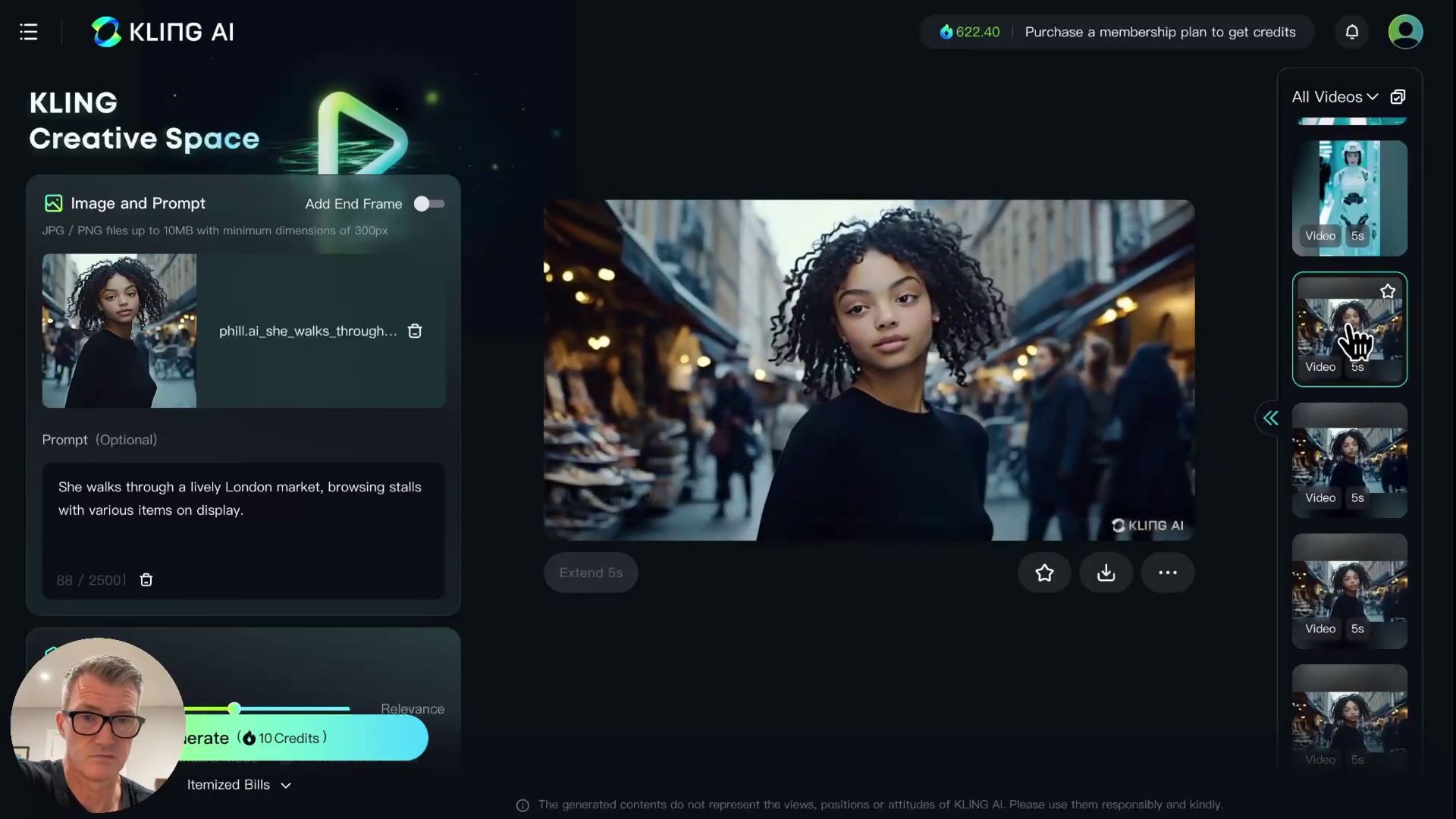
pyautogui.scroll(-1, 1353, 341)
pyautogui.scroll(-1, 1351, 337)
pyautogui.click(1341, 520)
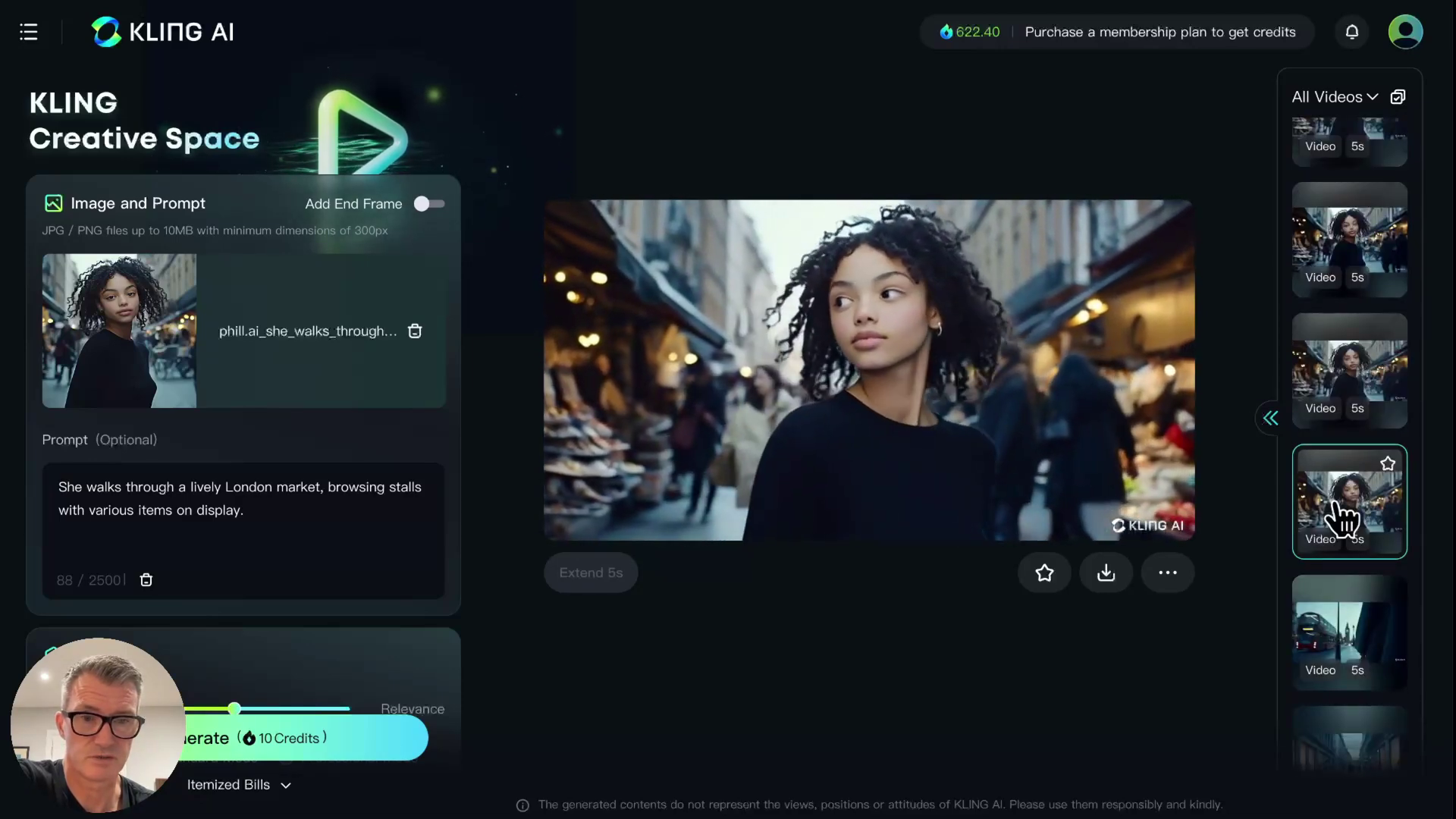
pyautogui.scroll(3, 1346, 455)
pyautogui.click(1357, 361)
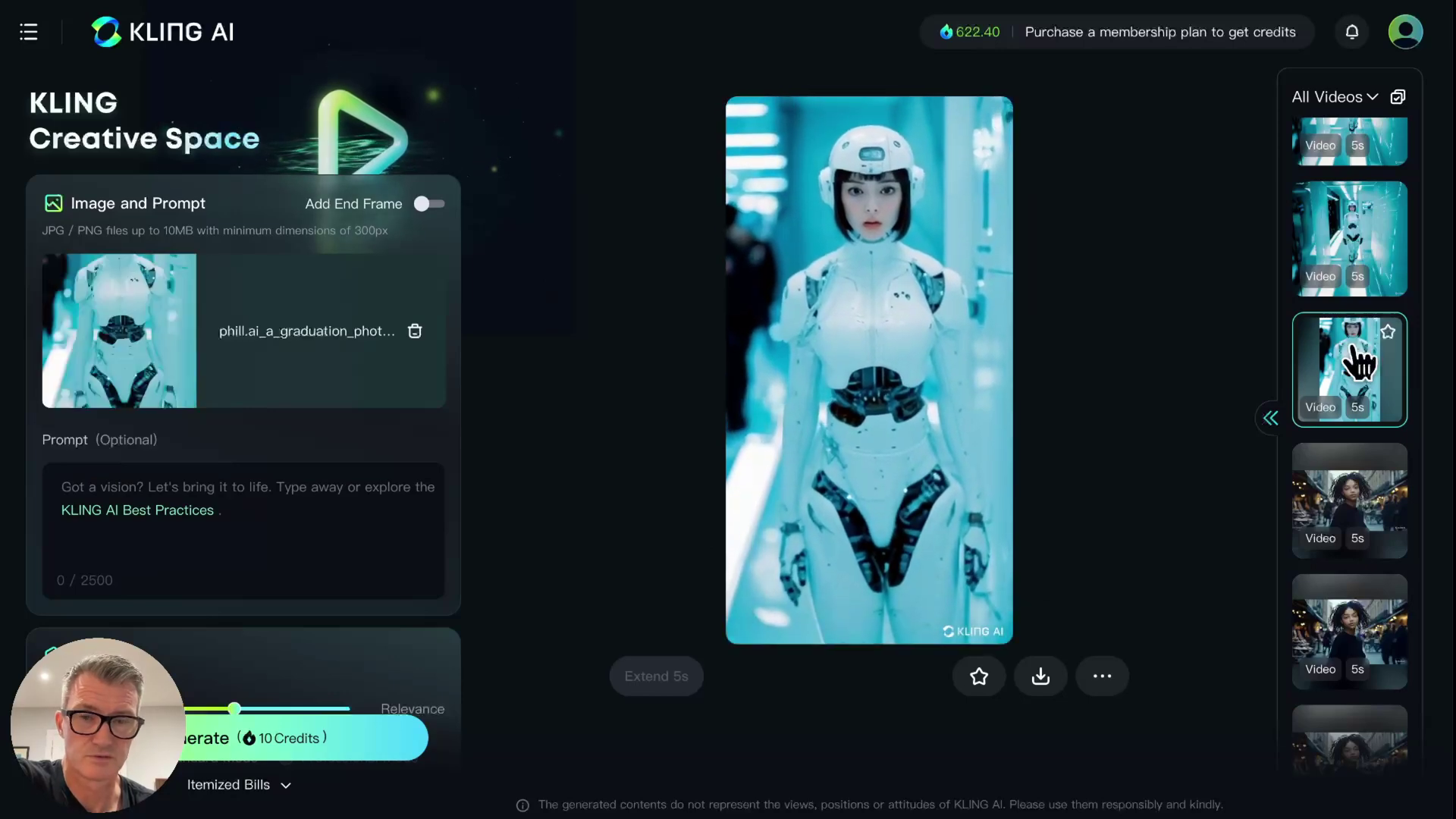
# - Open the start/end-frame robot corridor clip, then the aliens-in-their-ship clip
pyautogui.click(1356, 215)
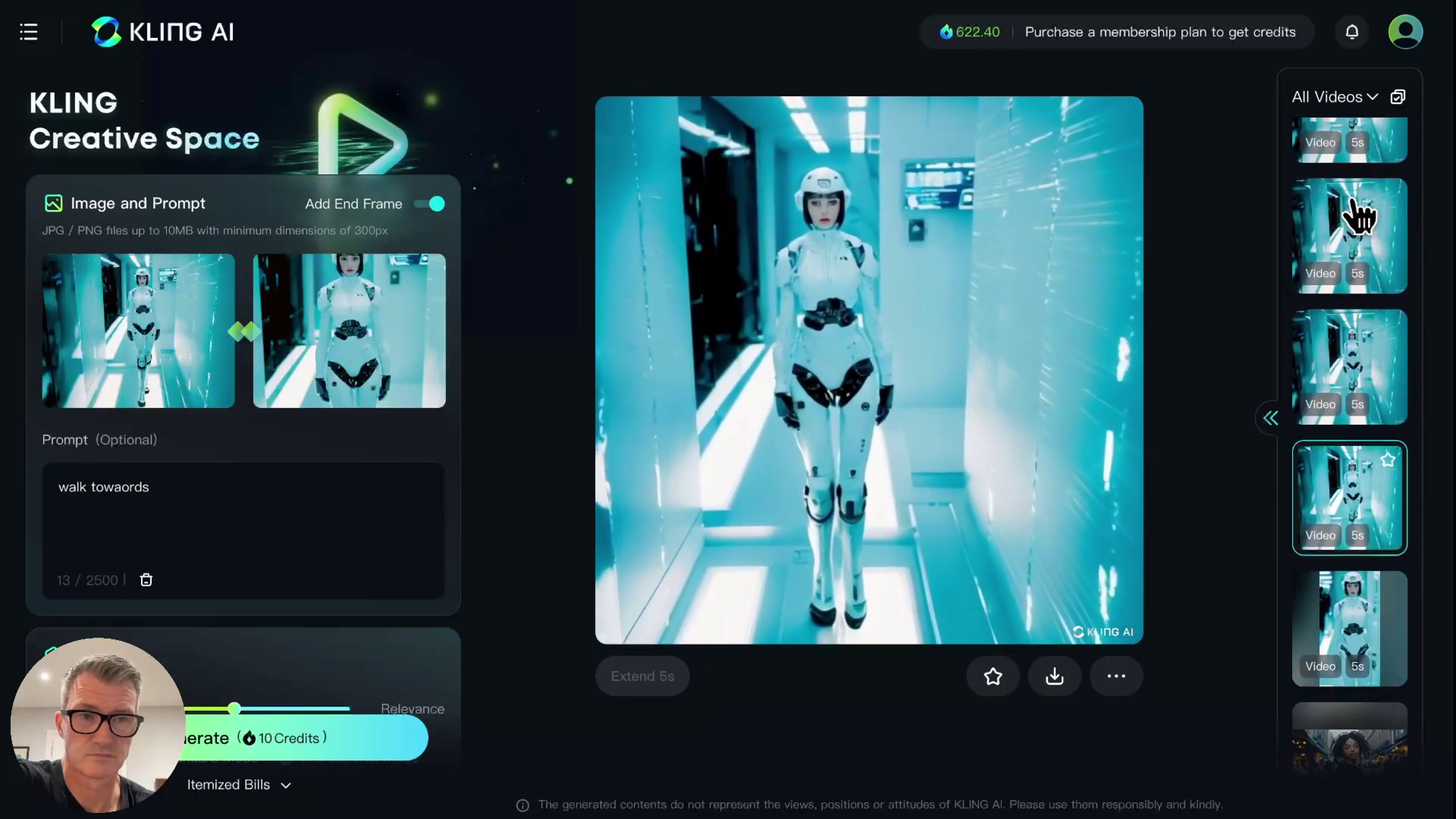
pyautogui.scroll(3, 1357, 220)
pyautogui.click(1357, 228)
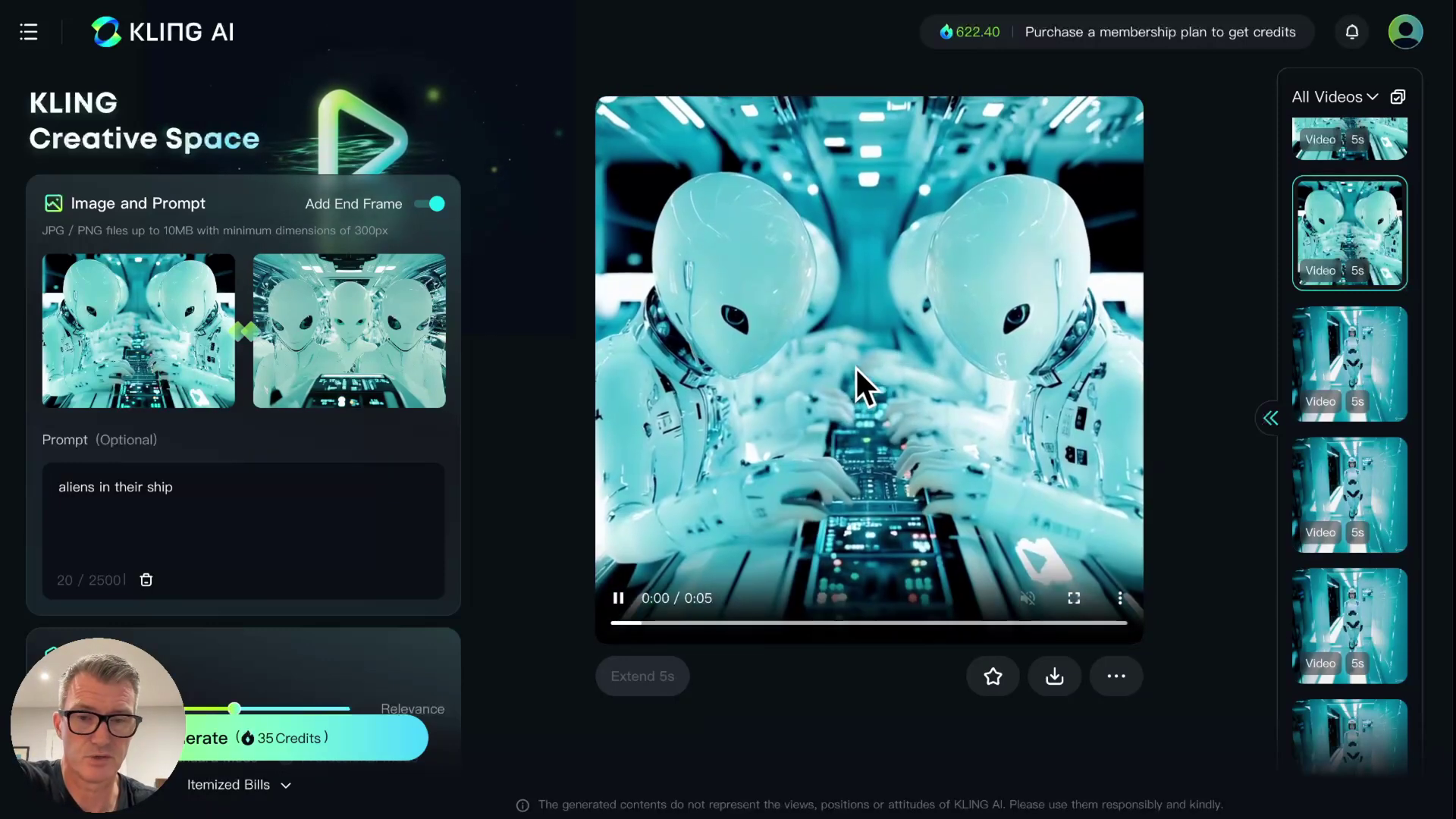
# - Load the 'flying ship through space' spaceship clip and remove it from favourites
pyautogui.scroll(2, 1342, 295)
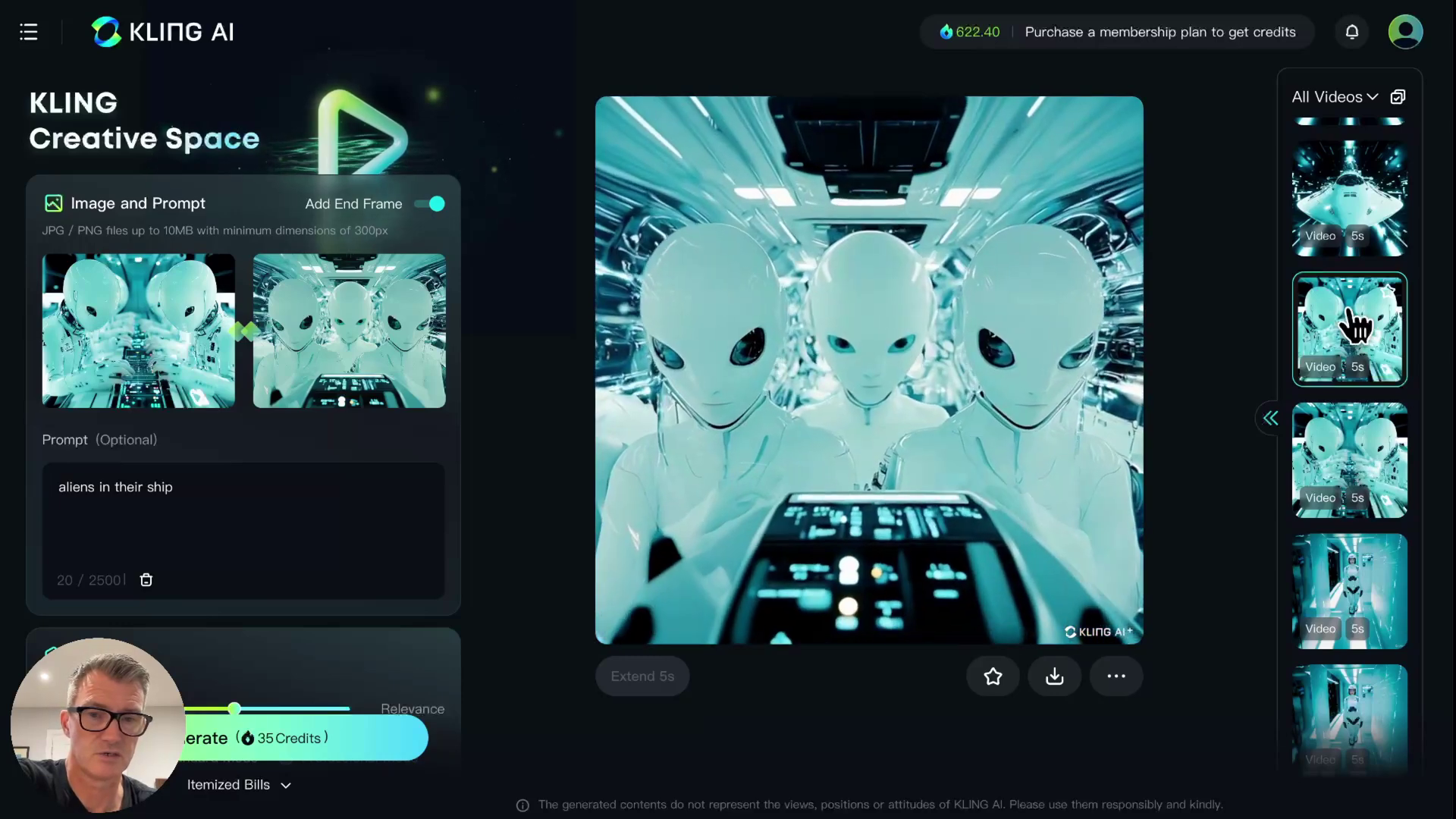
pyautogui.scroll(1, 1355, 326)
pyautogui.click(1351, 328)
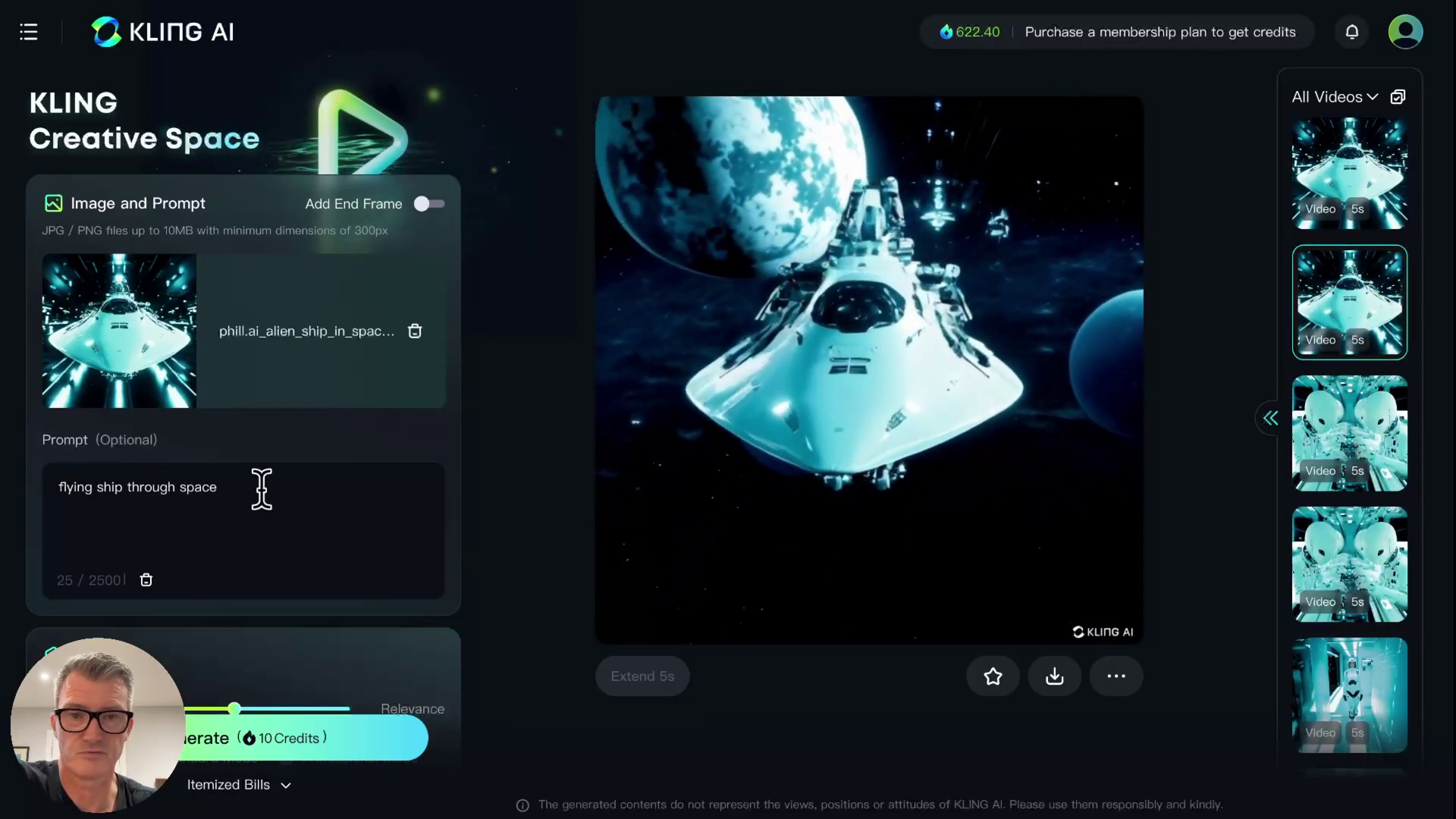
pyautogui.click(1387, 136)
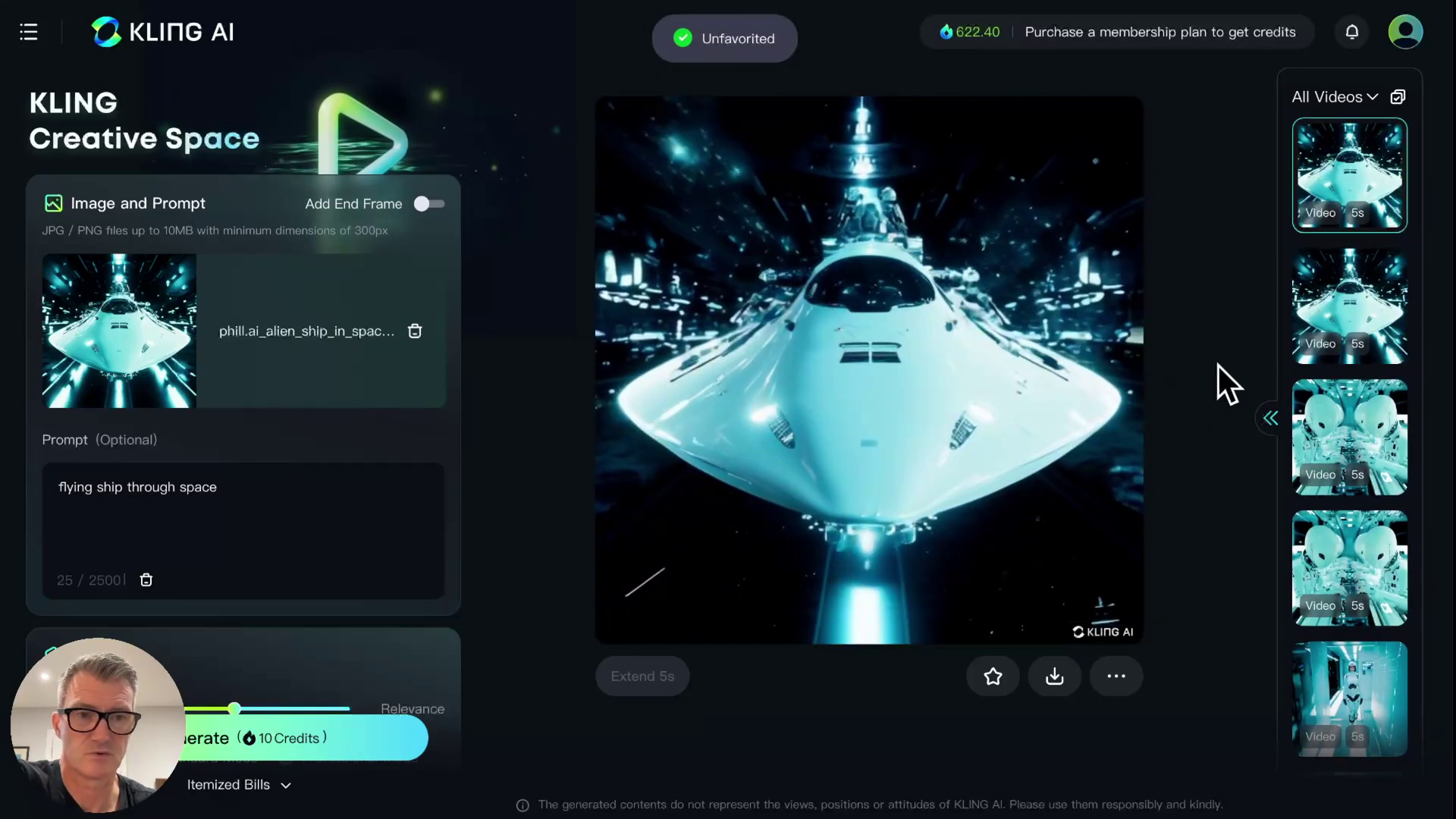
pyautogui.scroll(4, 1385, 327)
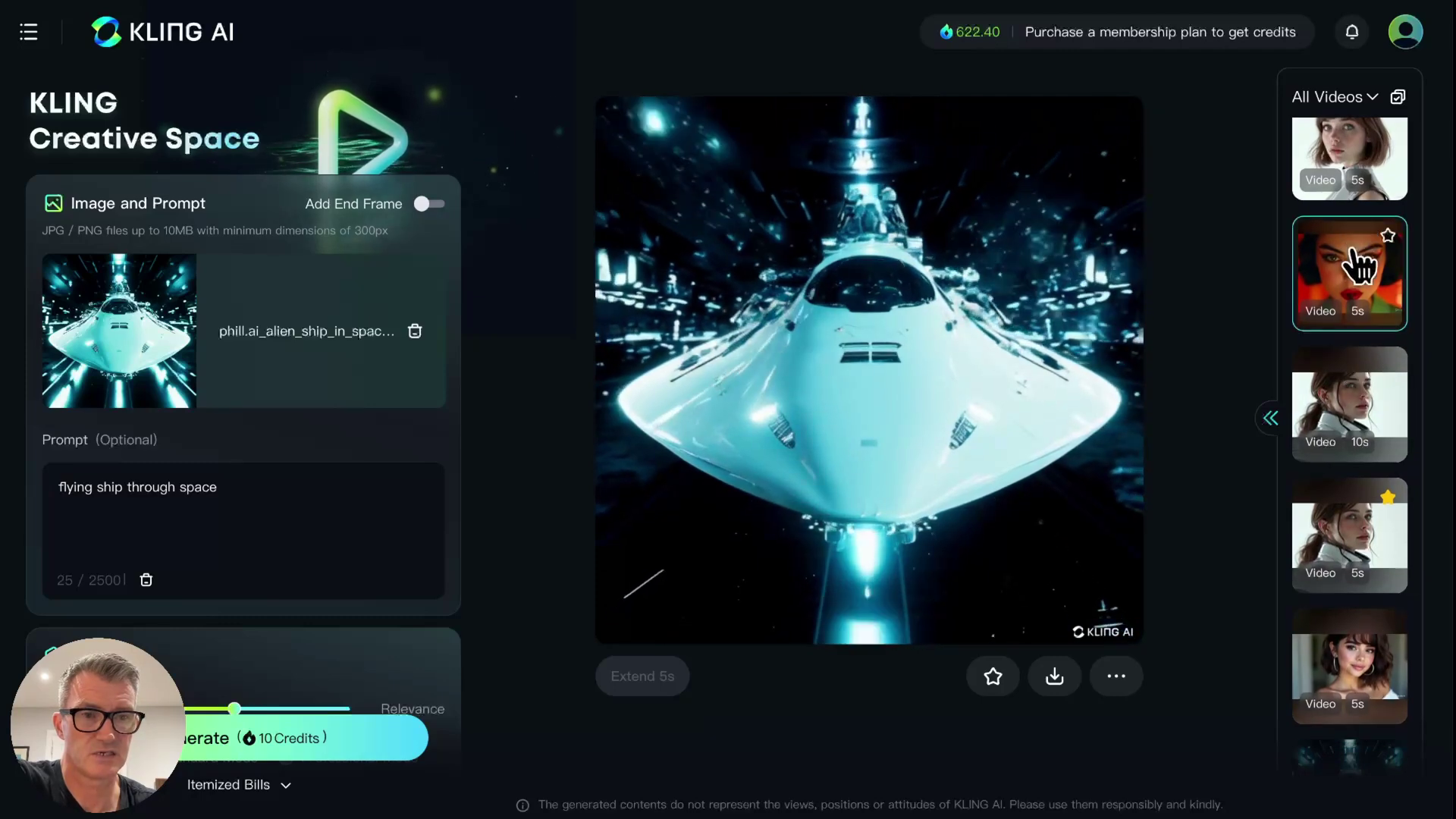
# - Load the 5s red-lipped woman close-up video made from the phill.ai_beautiful_japanese image
pyautogui.click(1357, 265)
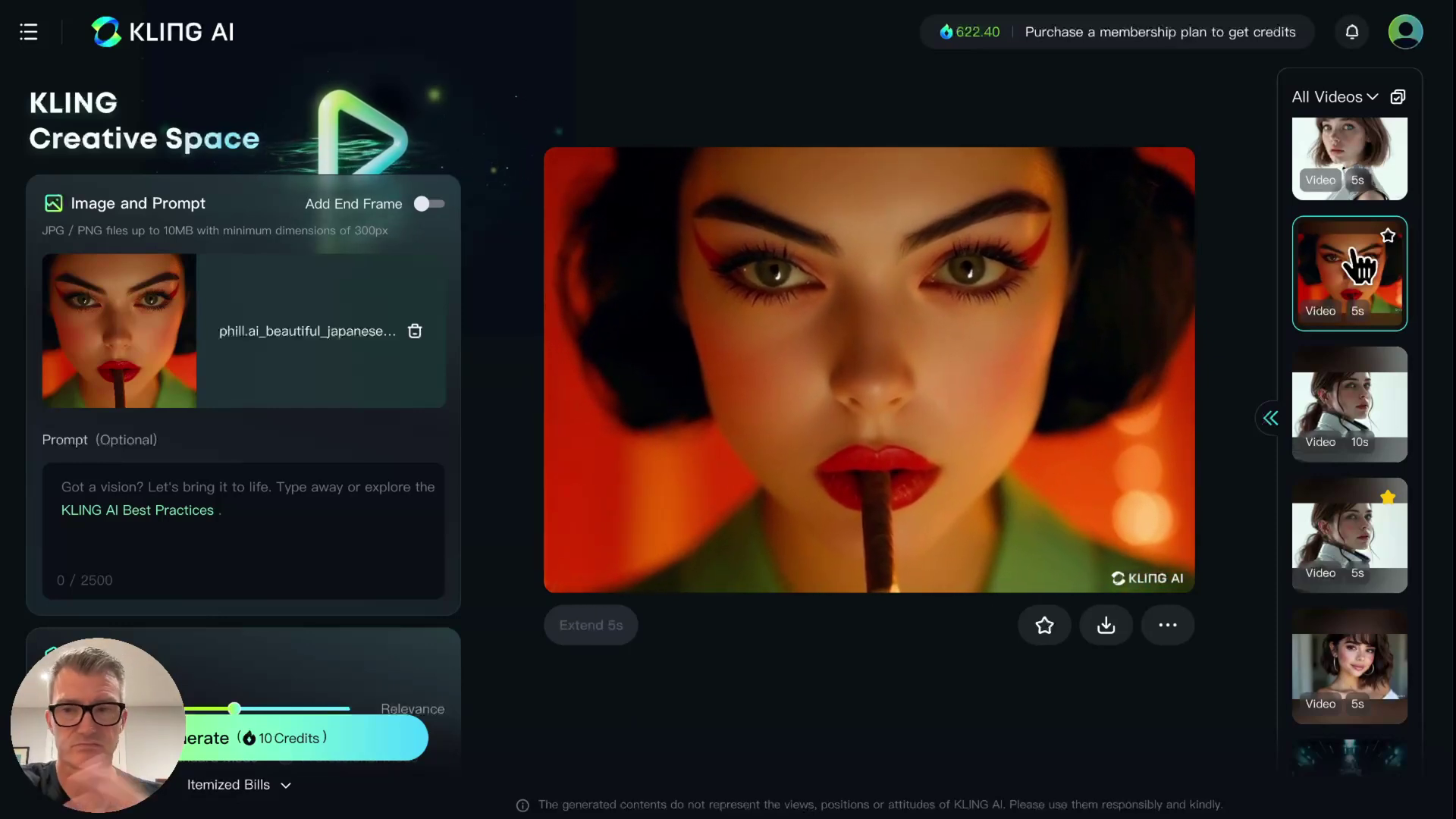
pyautogui.scroll(2, 1357, 265)
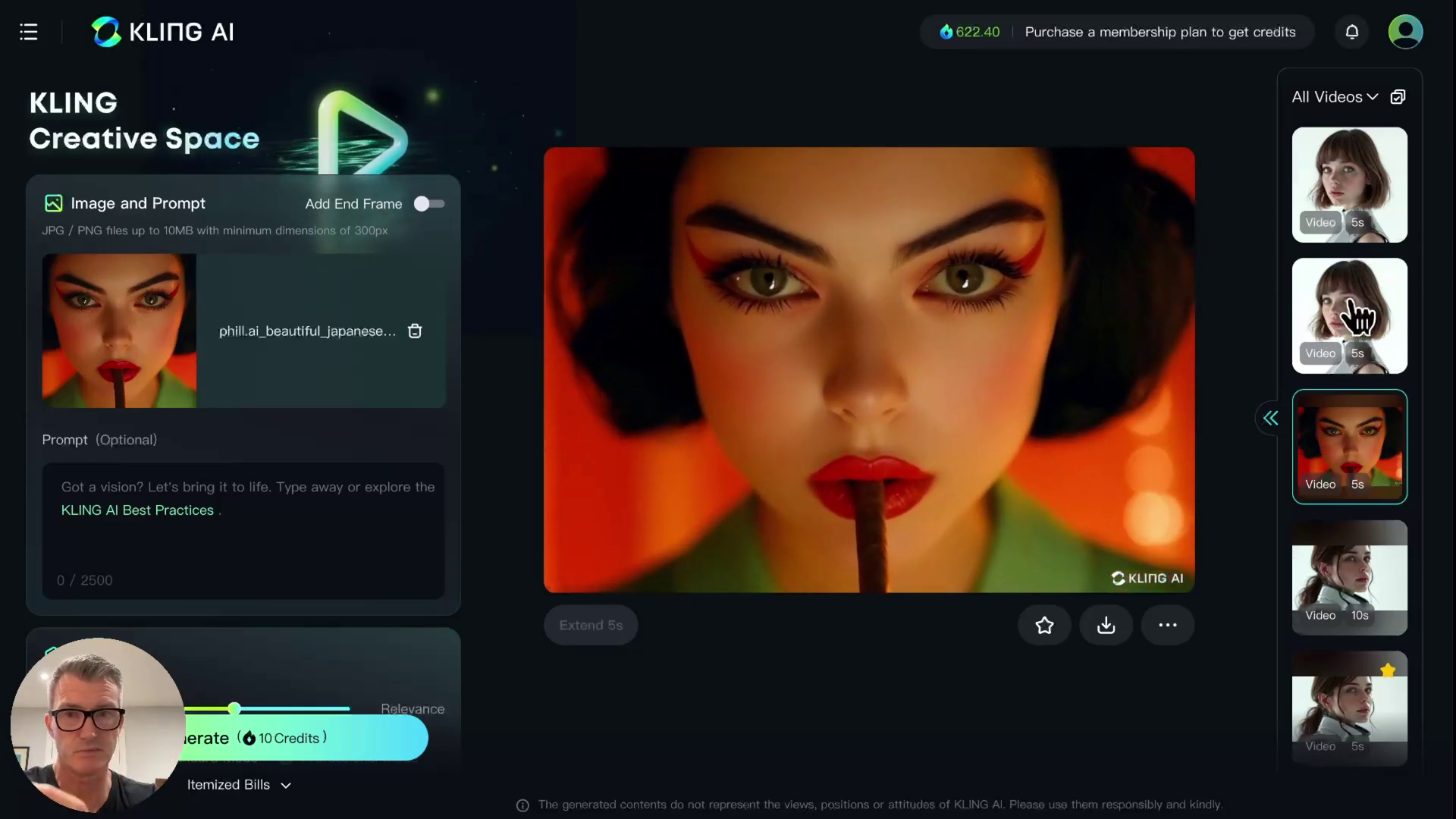
# - Browse the bob-haired woman videos, ending on the talking-and-smiling one
pyautogui.click(1357, 315)
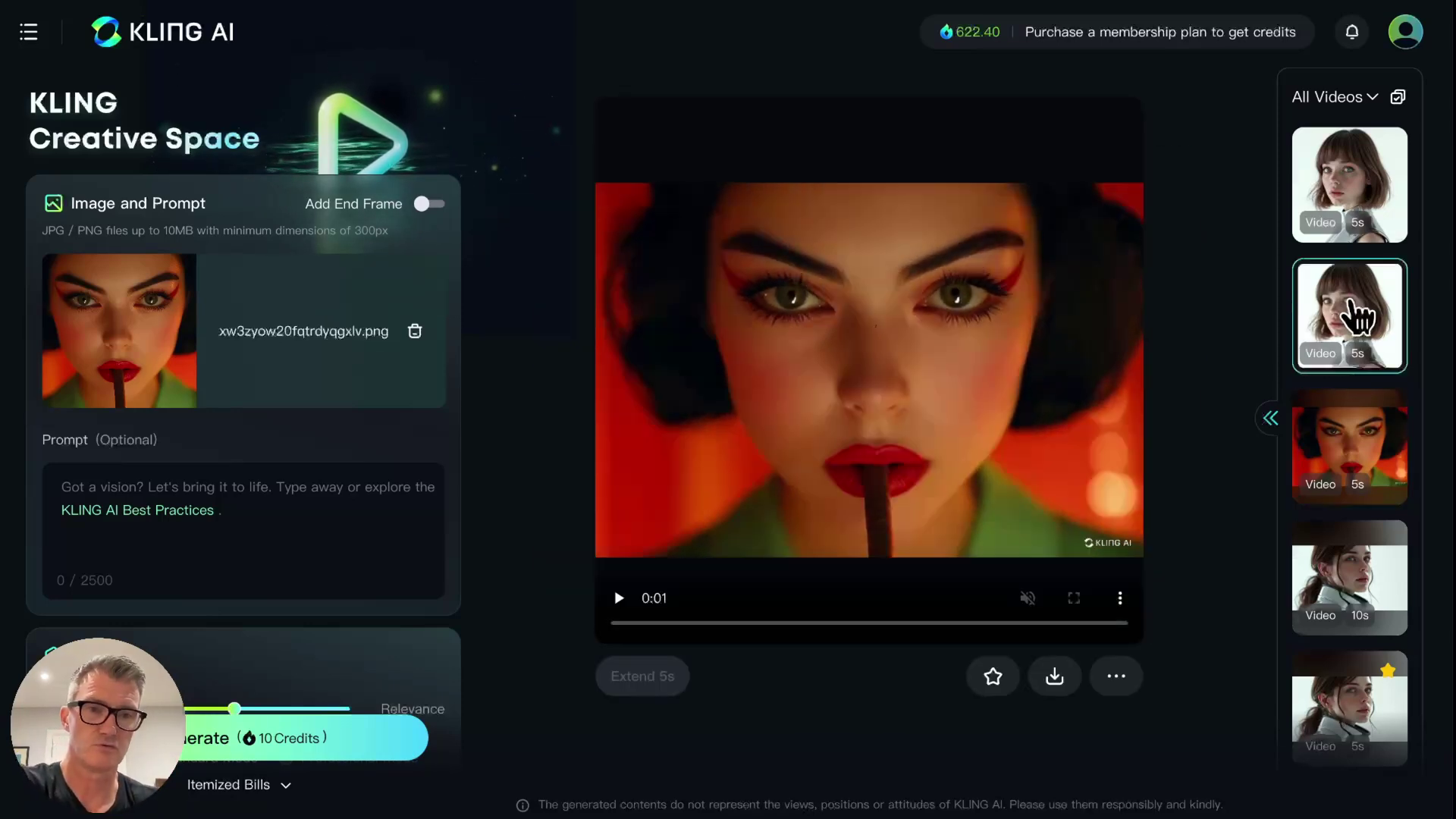
pyautogui.click(1361, 186)
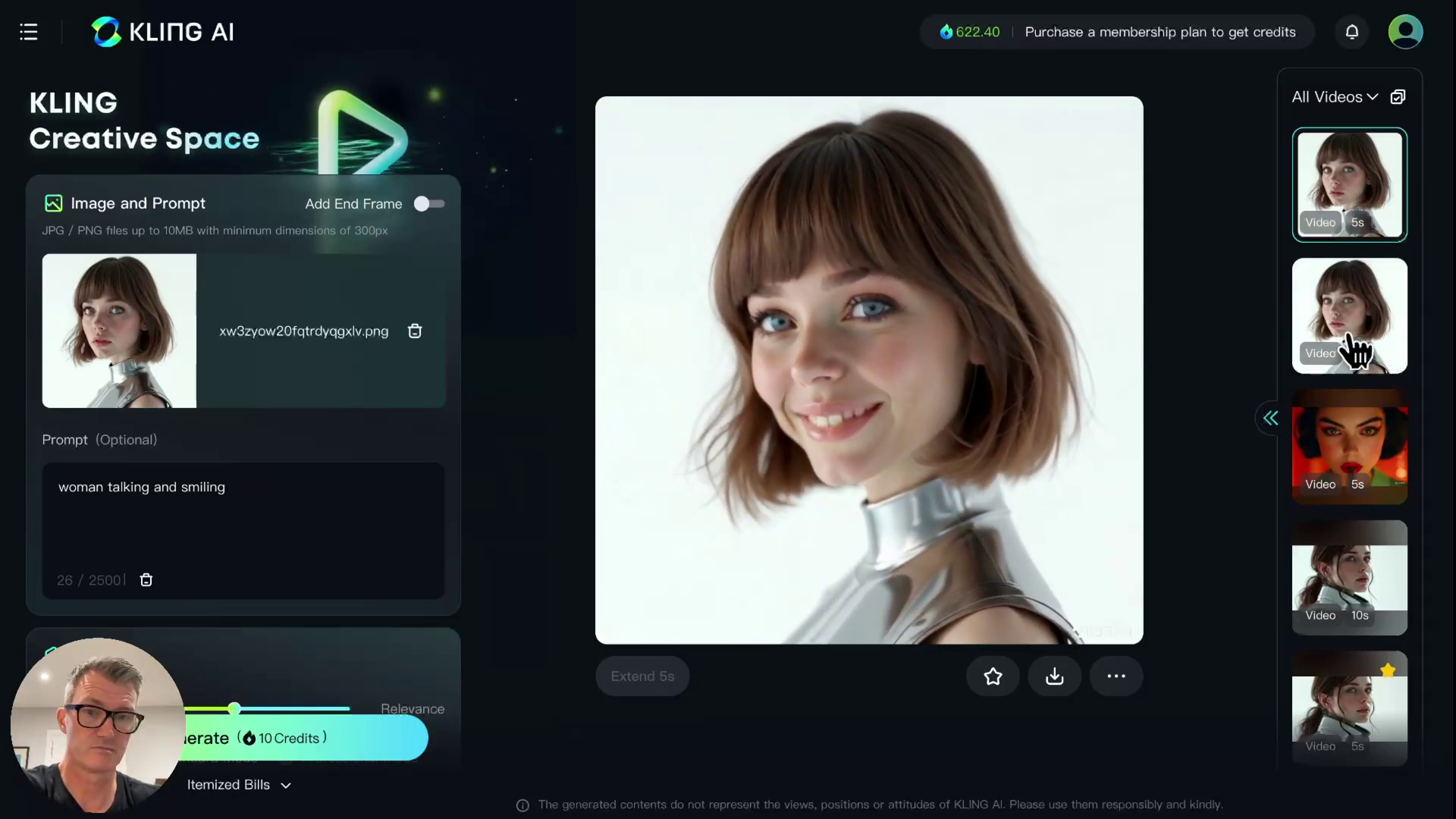
pyautogui.scroll(3, 1355, 351)
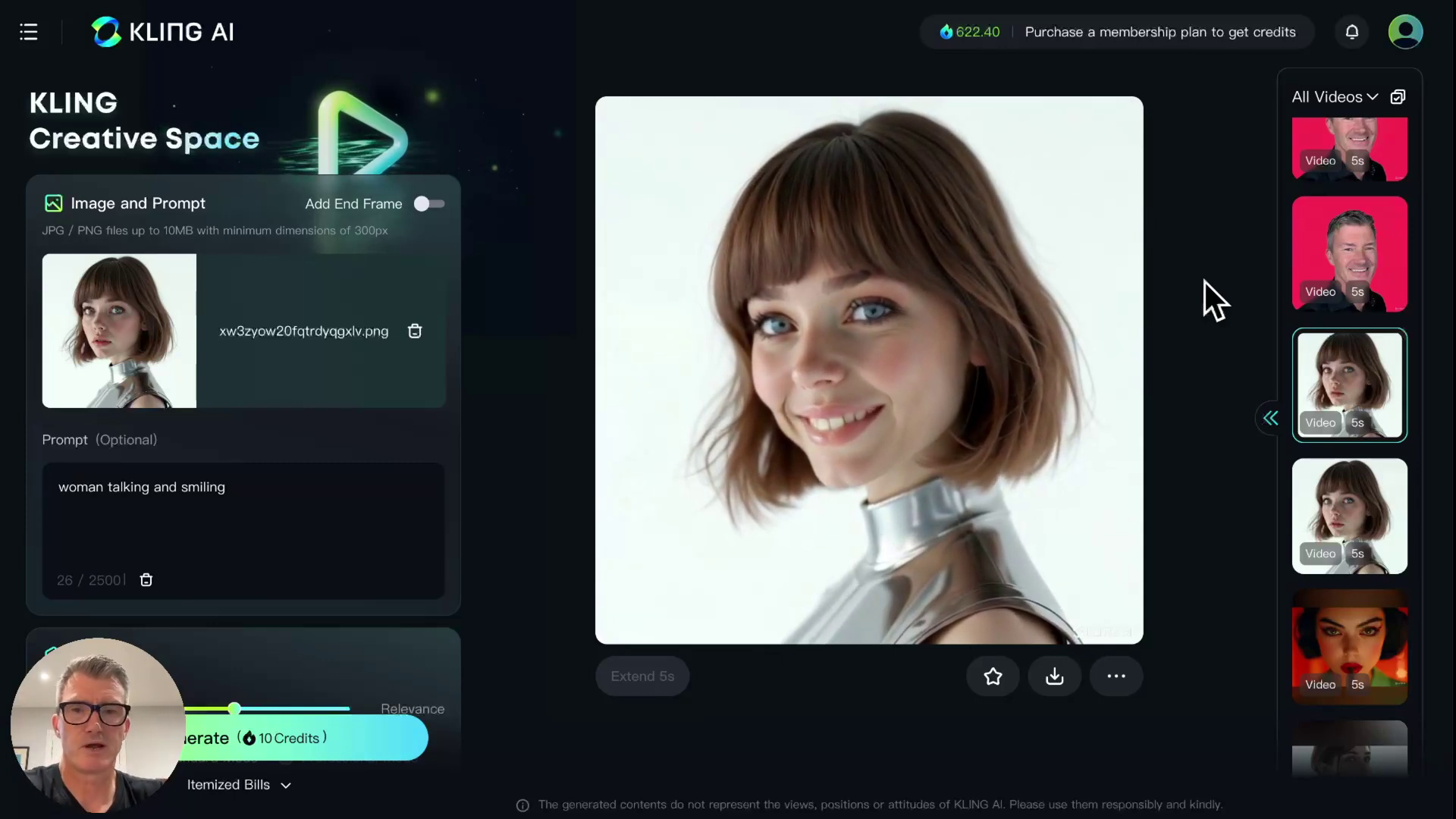
pyautogui.scroll(10, 1331, 395)
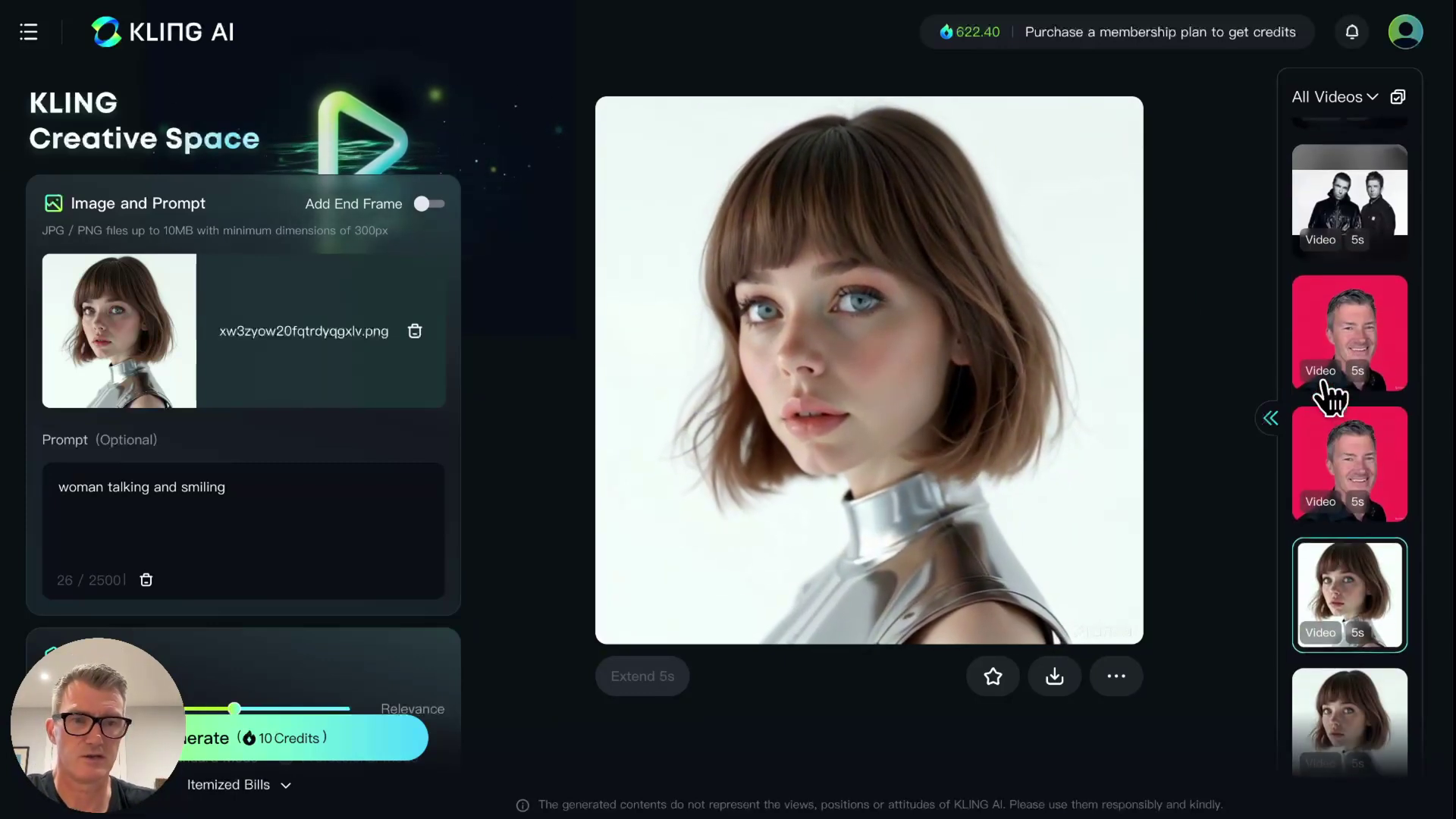
pyautogui.scroll(5, 1328, 396)
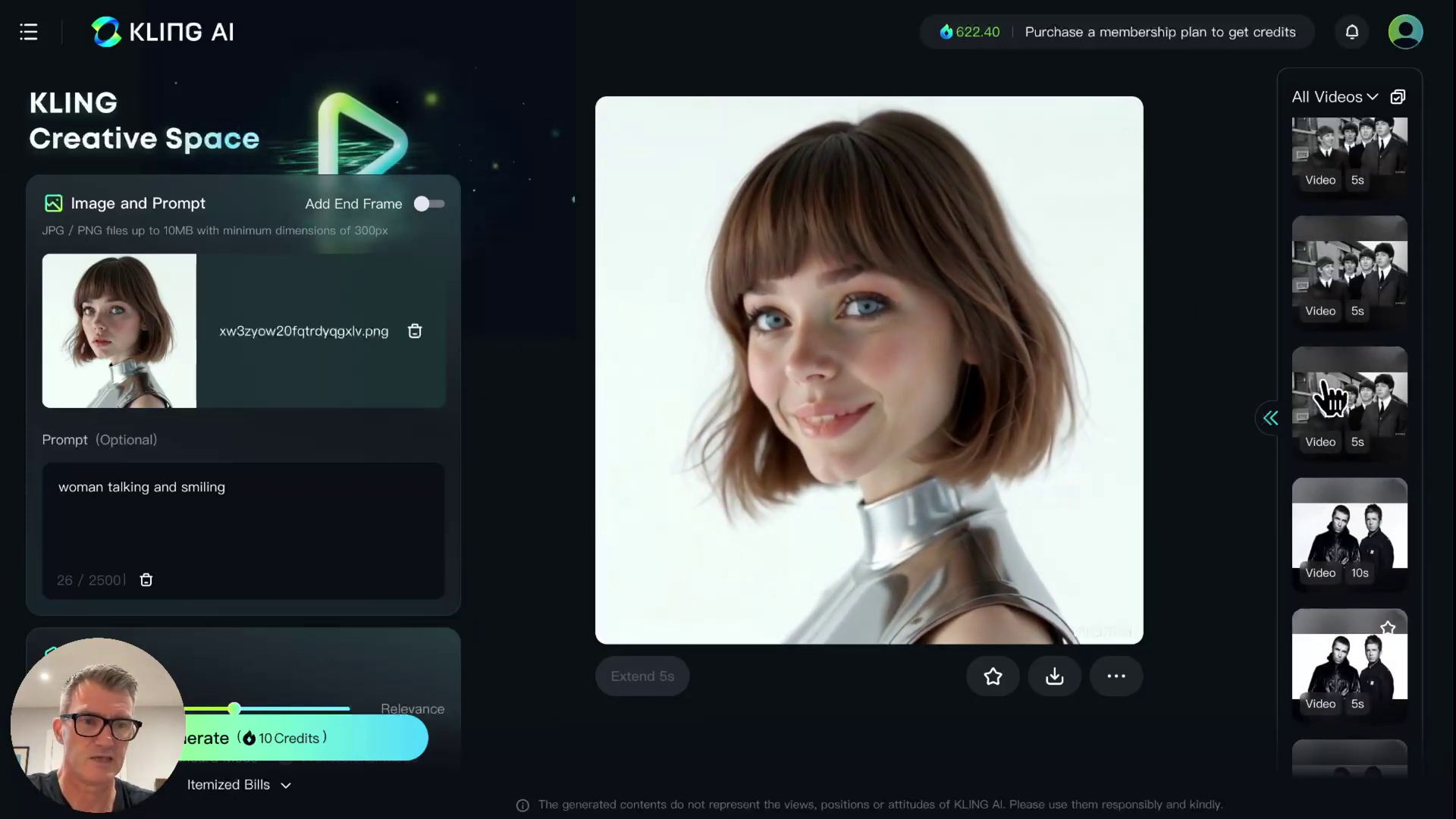
# - Load the black-and-white four-men group video generated with the prompt 'smiling'
pyautogui.click(1338, 445)
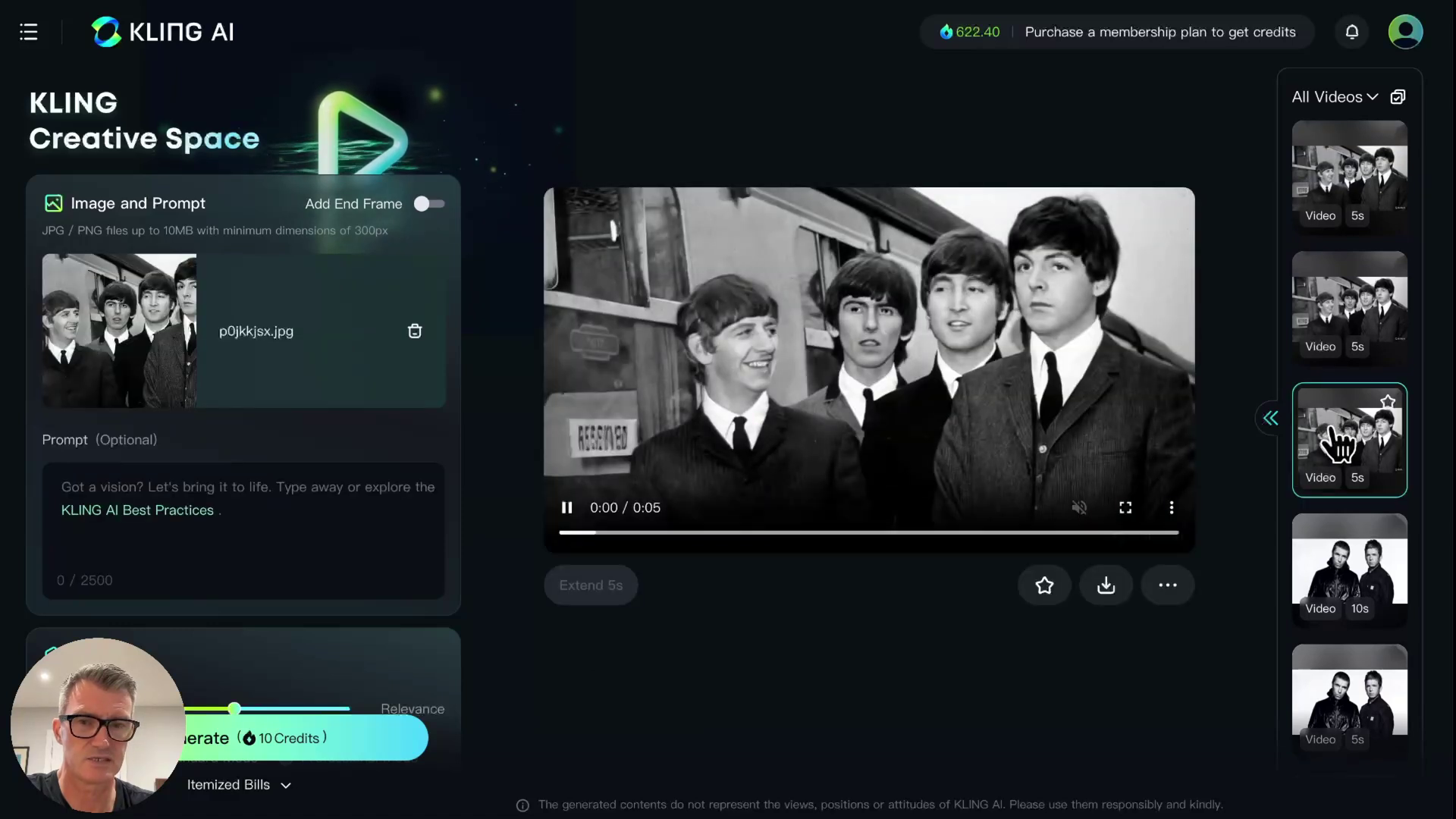
pyautogui.click(1362, 311)
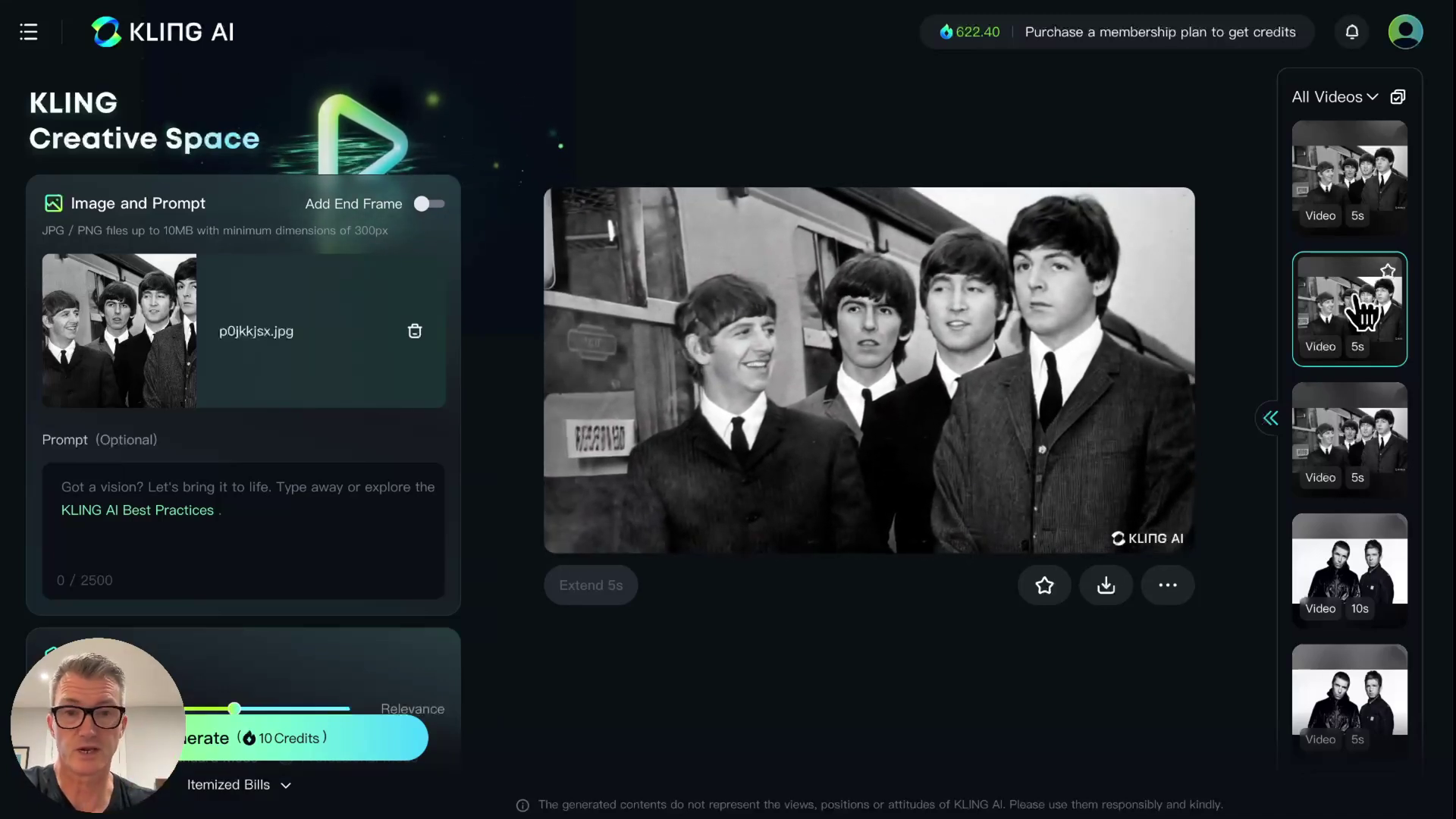
pyautogui.click(1370, 206)
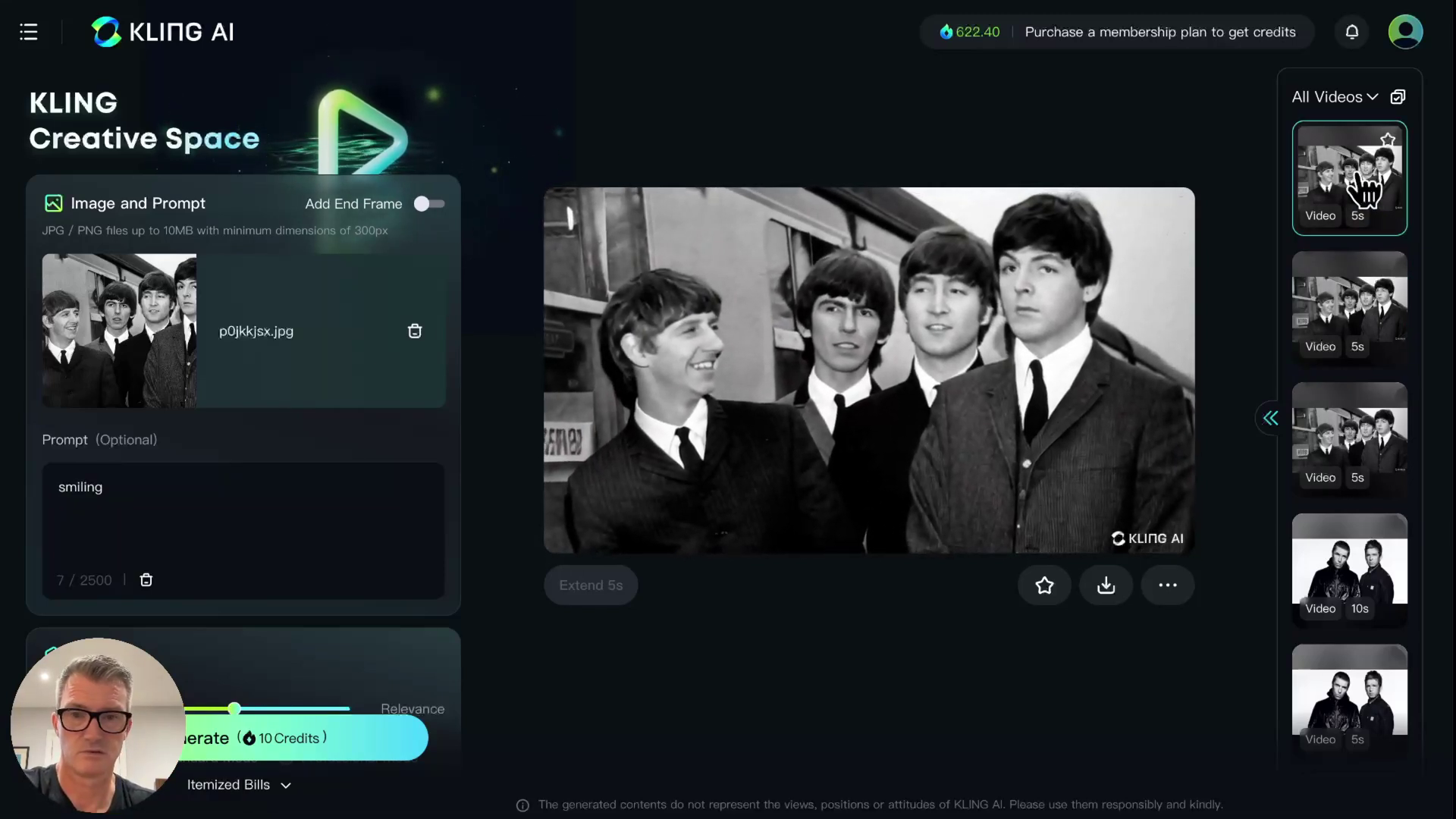
pyautogui.scroll(-5, 1364, 191)
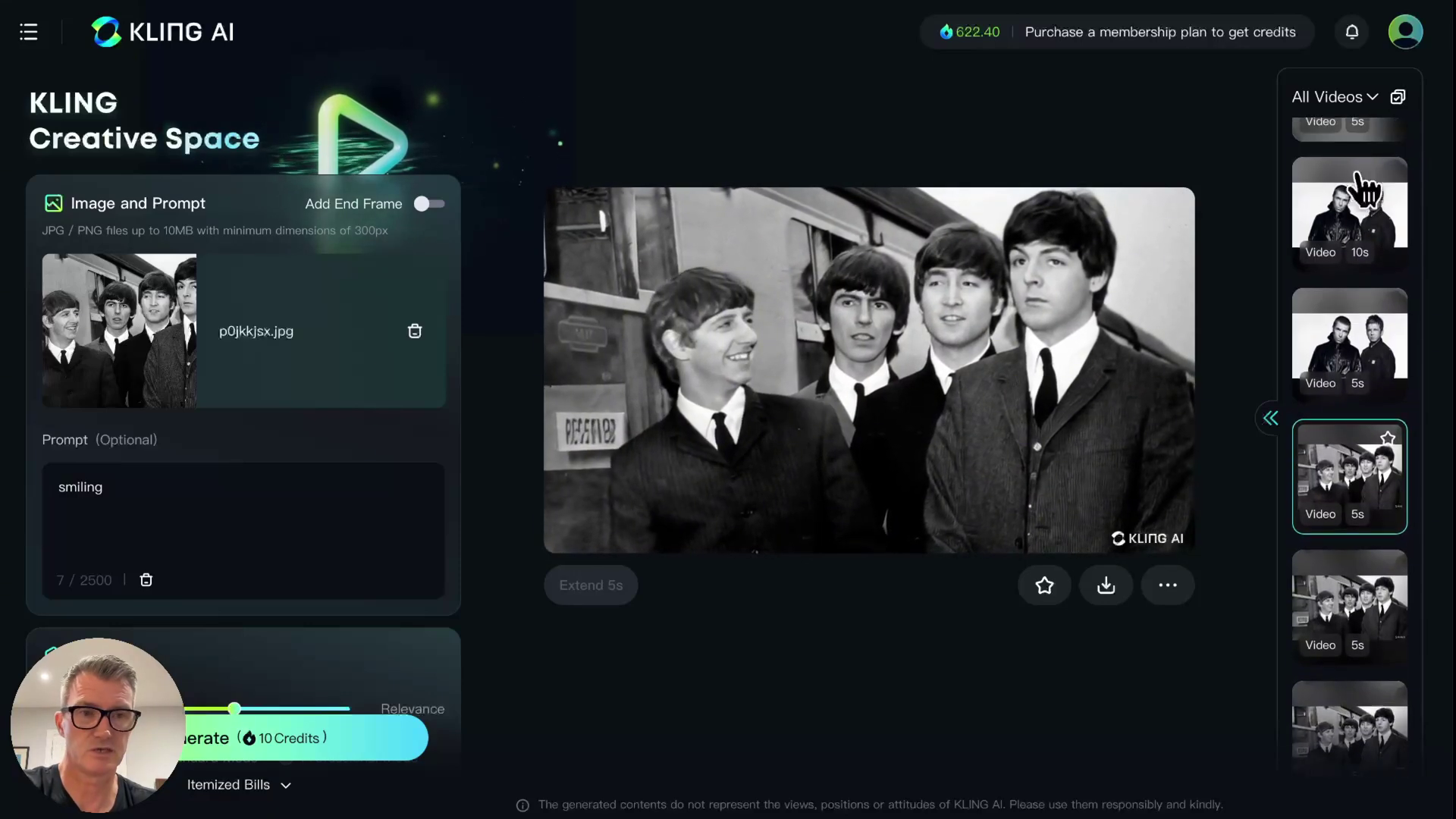
pyautogui.scroll(1, 1365, 188)
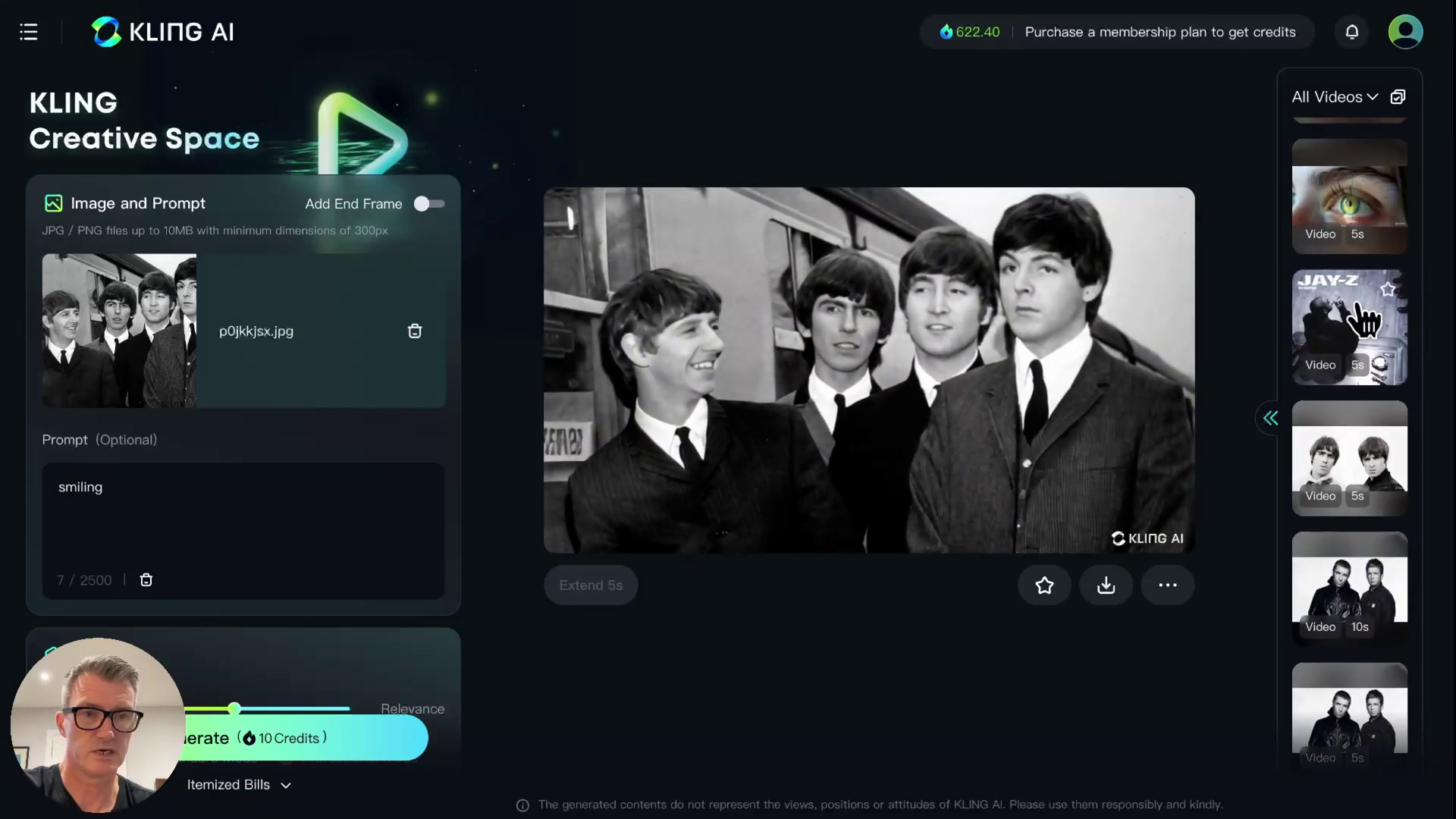
# - View the album-cover video and the green-eye close-up video
pyautogui.click(1363, 319)
pyautogui.scroll(3, 1365, 318)
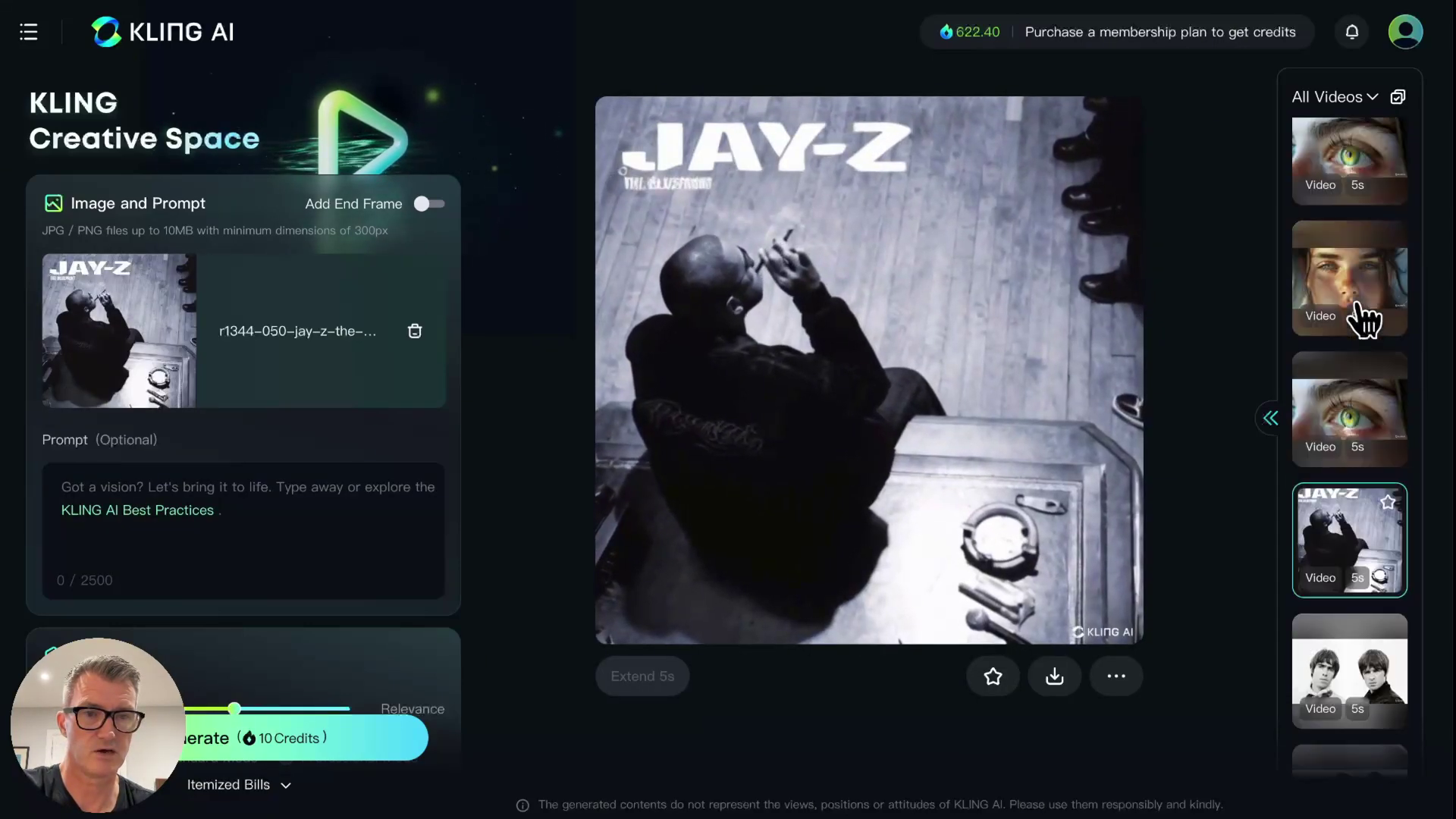
pyautogui.click(1326, 466)
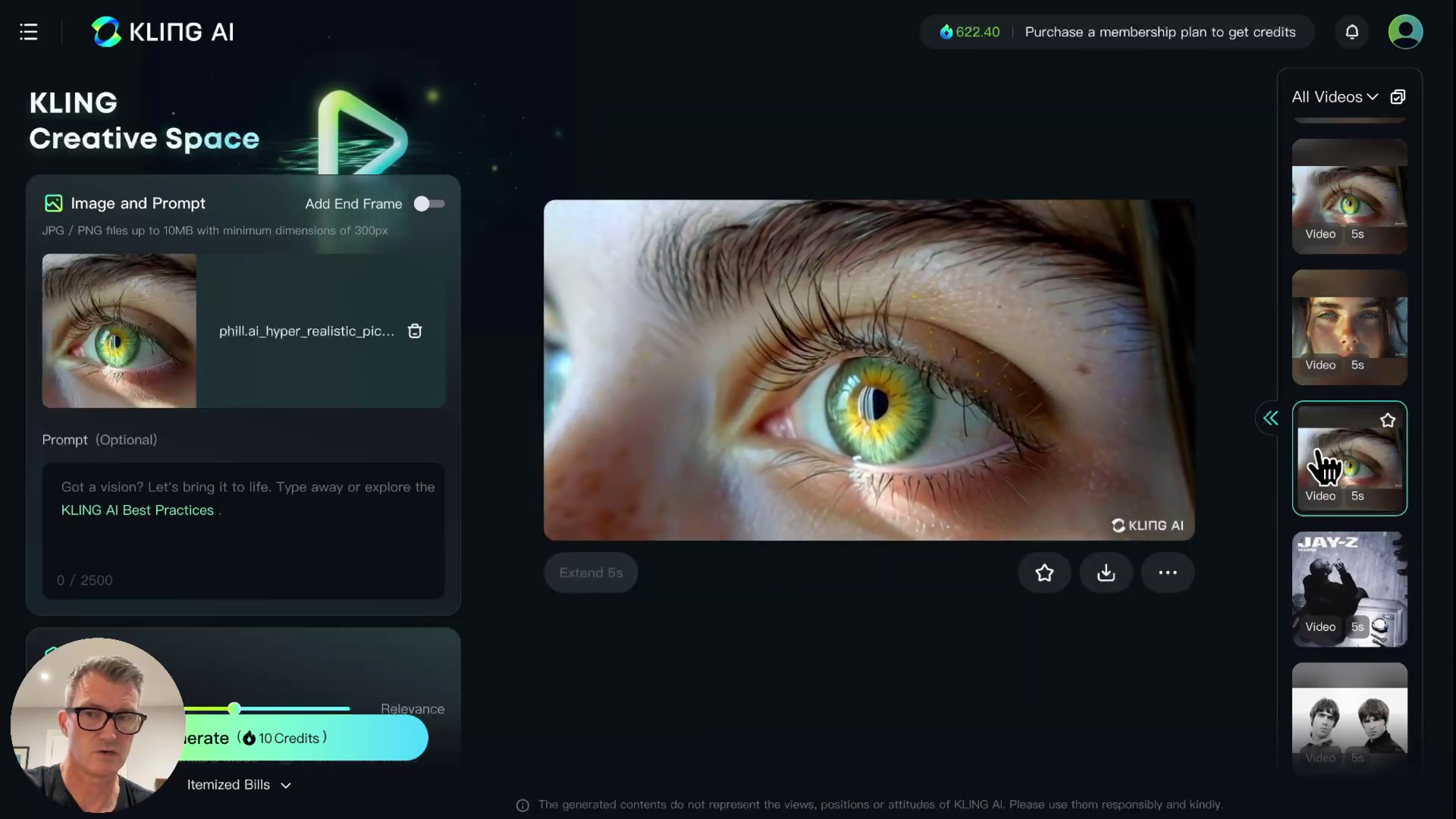
# - Load the start-and-end-frame videos: eye-to-woman transition, another eye close-up, freckled face
pyautogui.moveTo(967, 432)
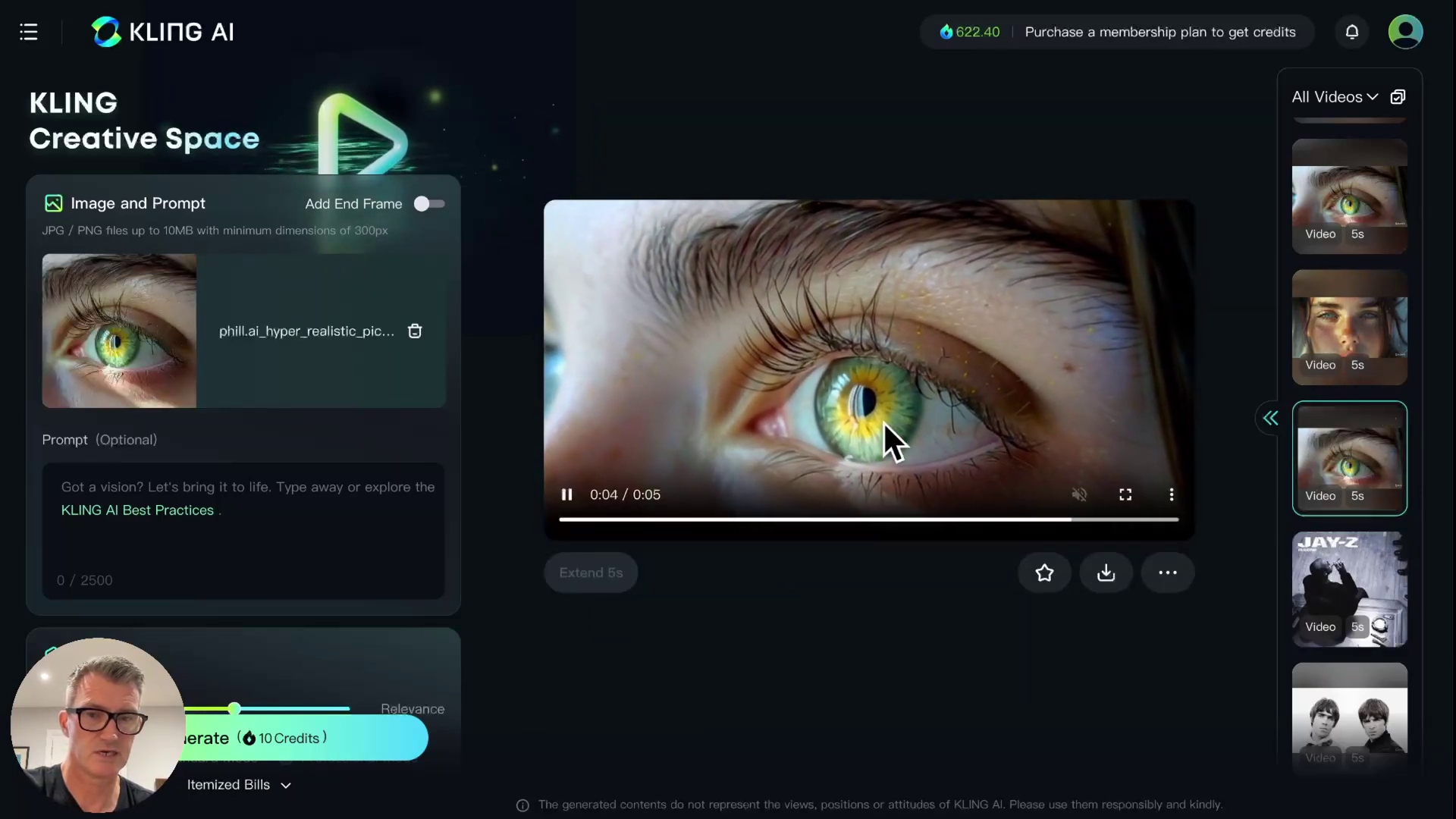
pyautogui.click(1336, 355)
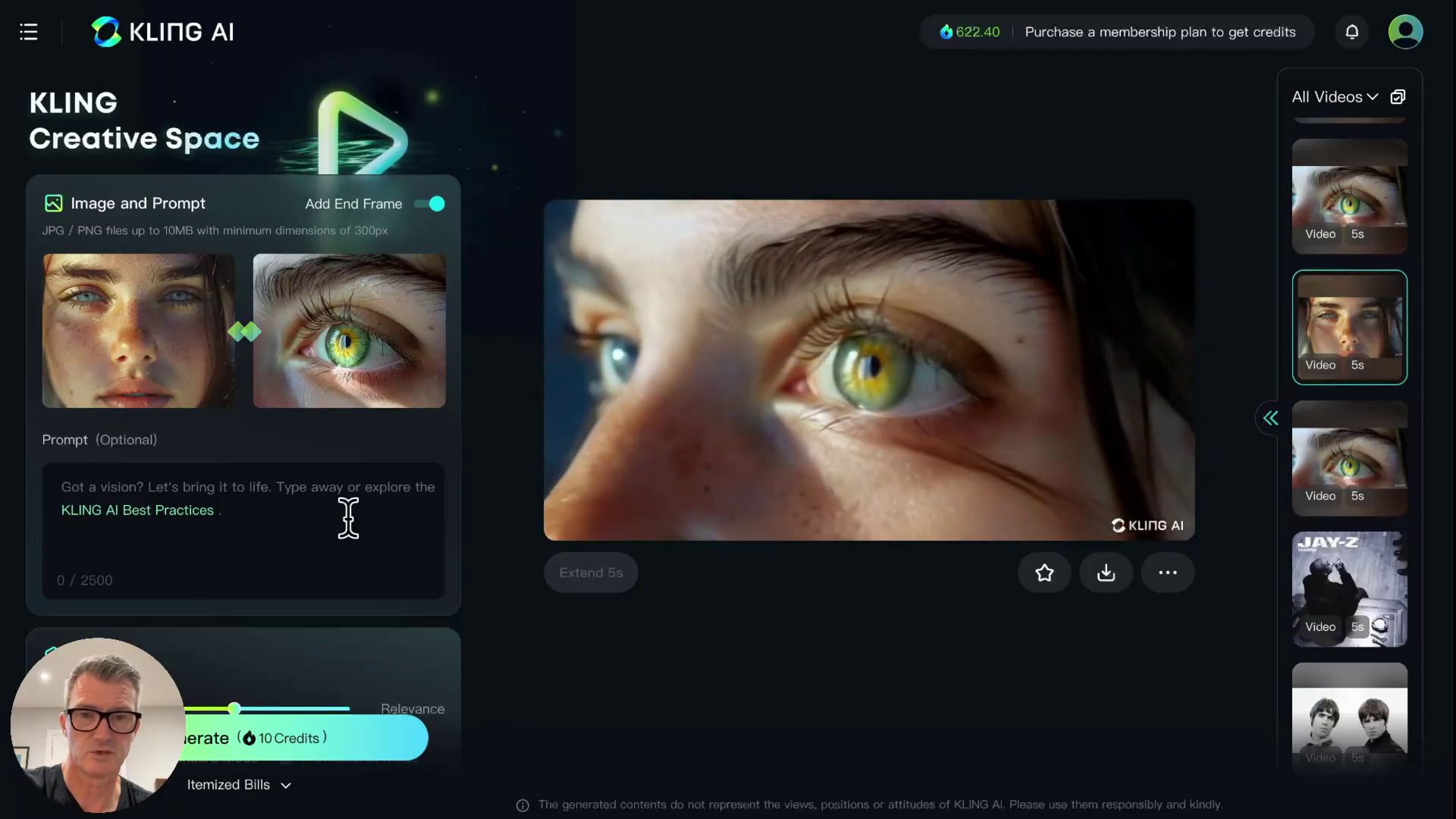
pyautogui.click(1355, 210)
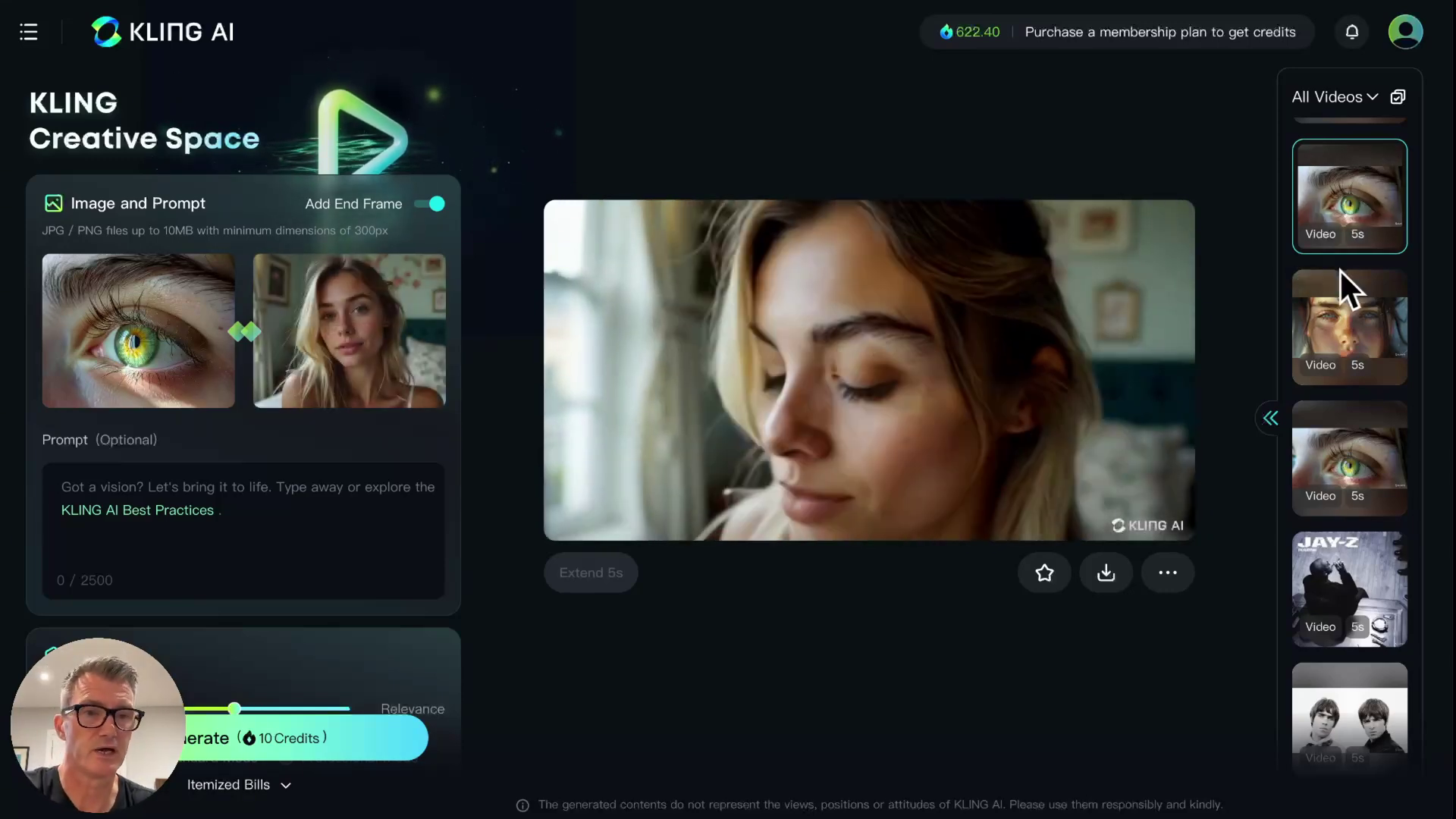
pyautogui.scroll(3, 1345, 293)
pyautogui.click(1340, 271)
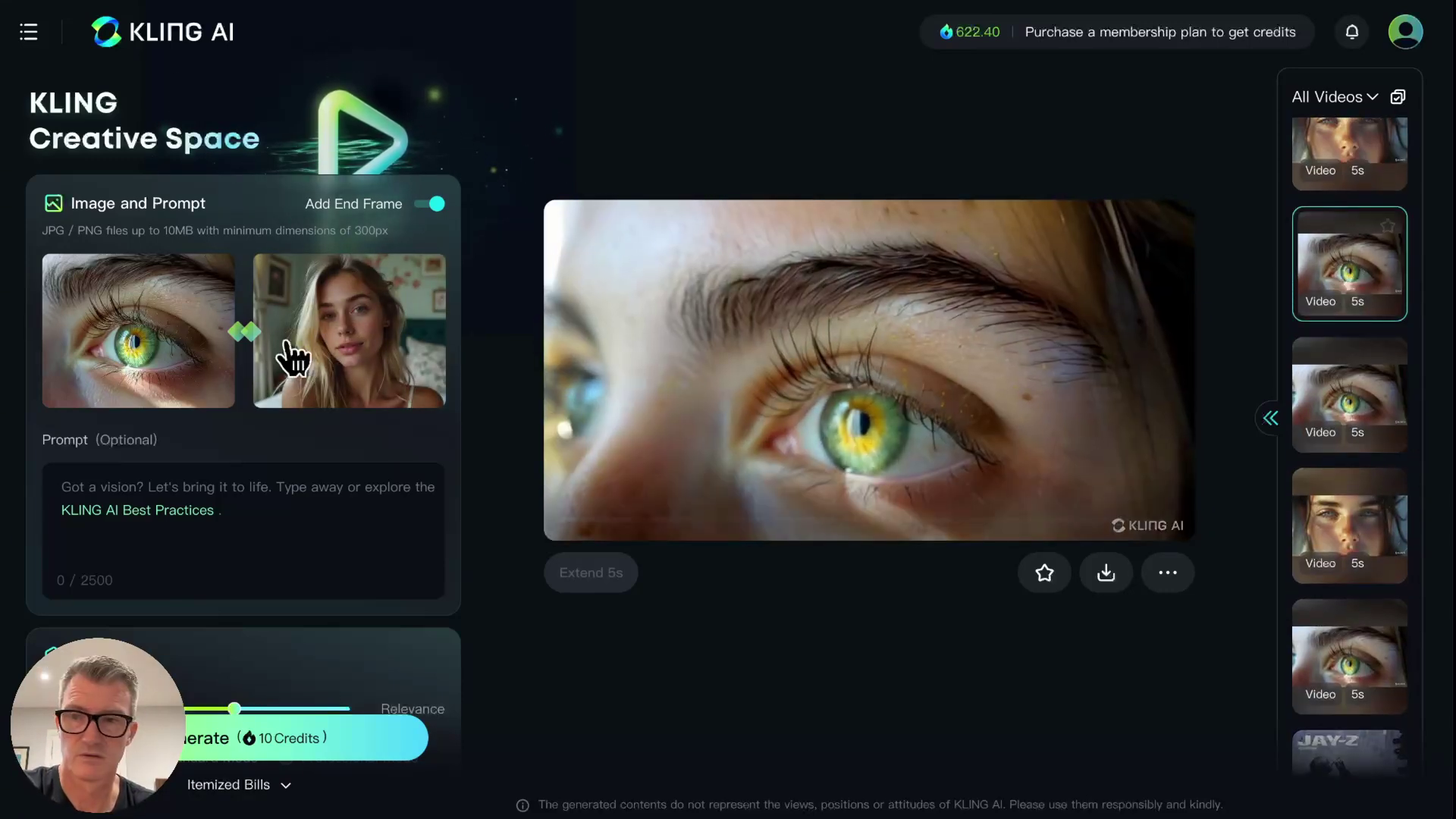
pyautogui.scroll(3, 1318, 357)
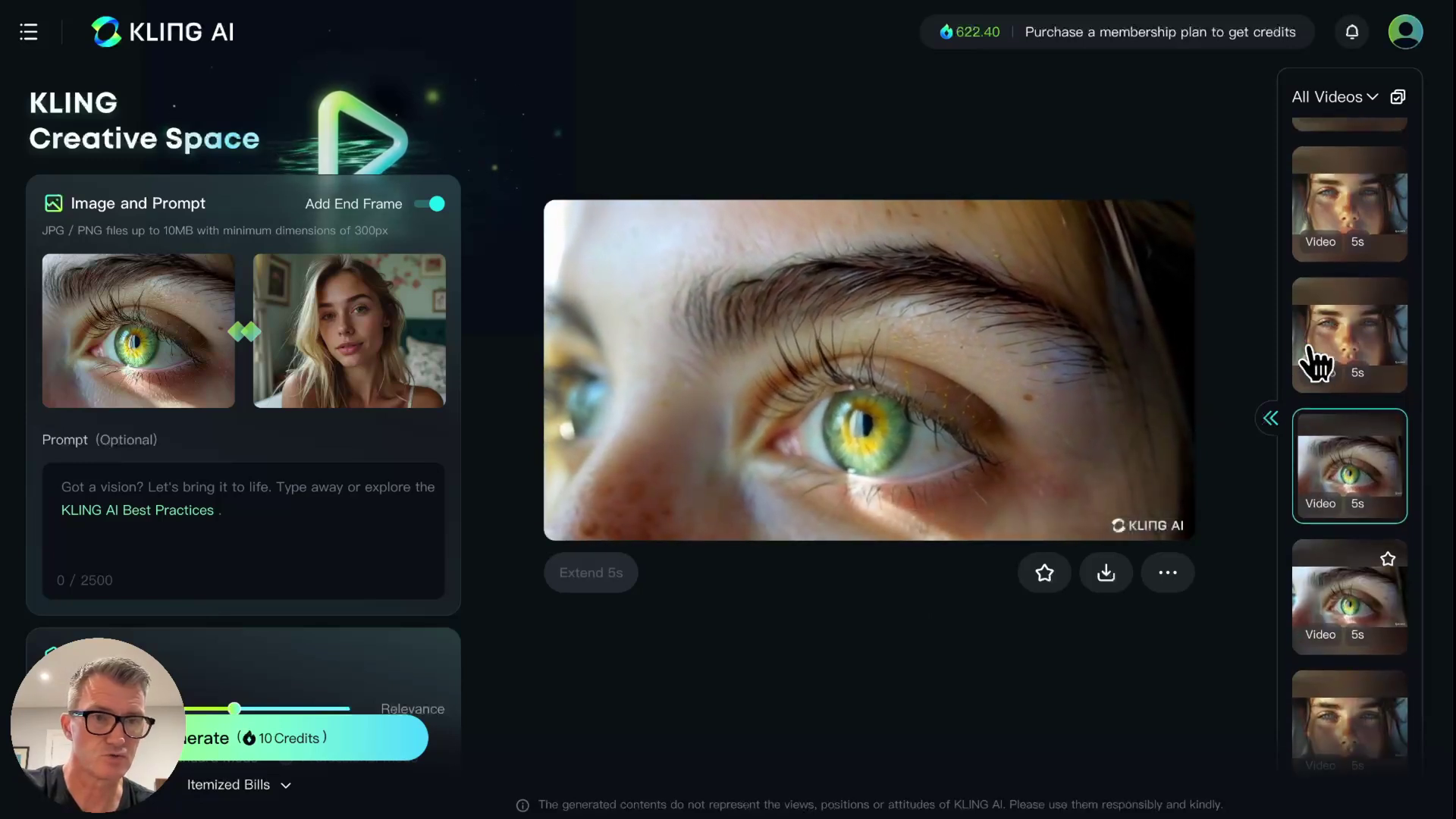
pyautogui.click(1334, 351)
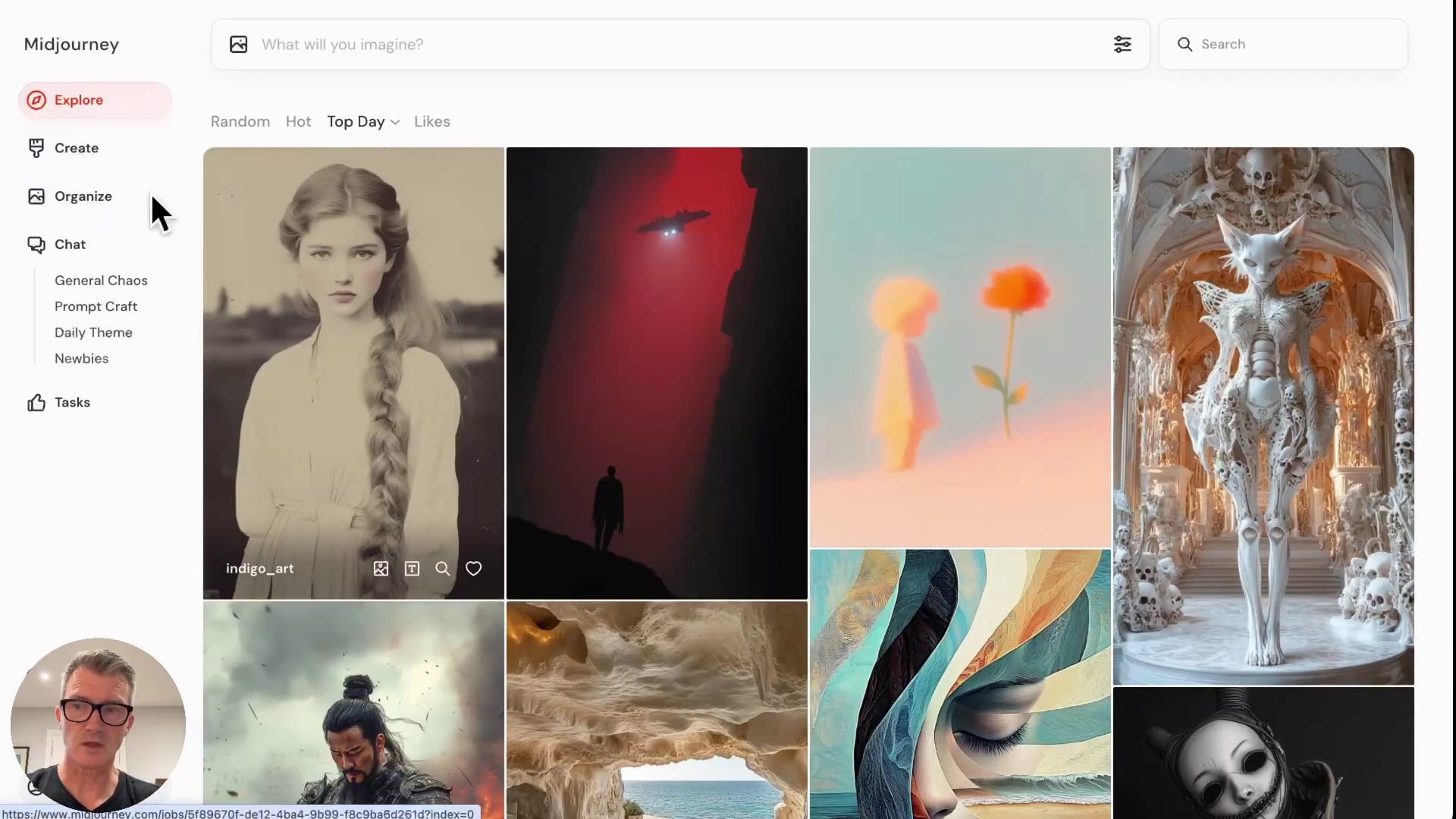
# - Queue a Zoom 2x job for the sci-fi spire image from its lightbox in Create
pyautogui.click(72, 151)
pyautogui.click(863, 240)
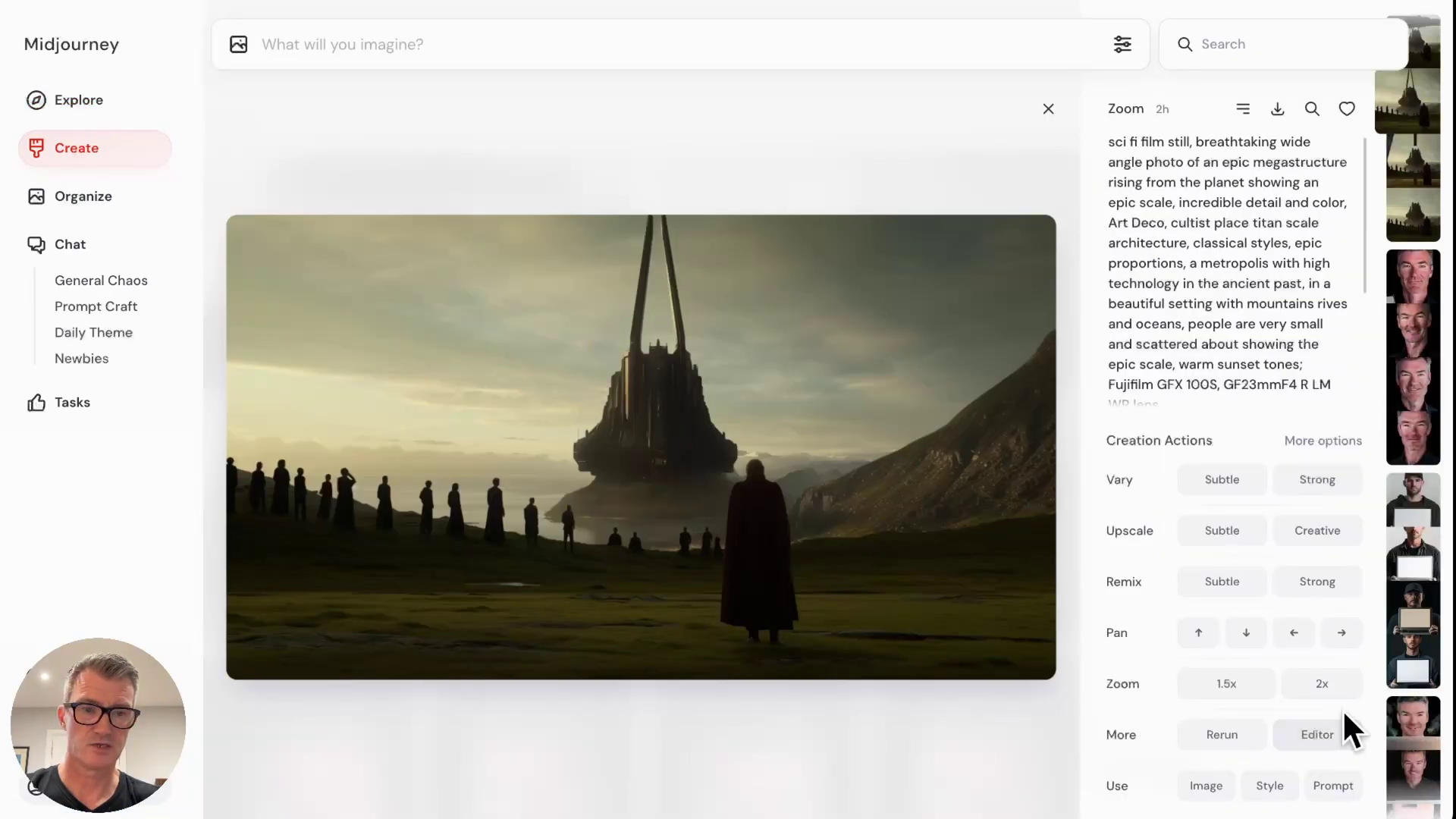
pyautogui.click(1321, 689)
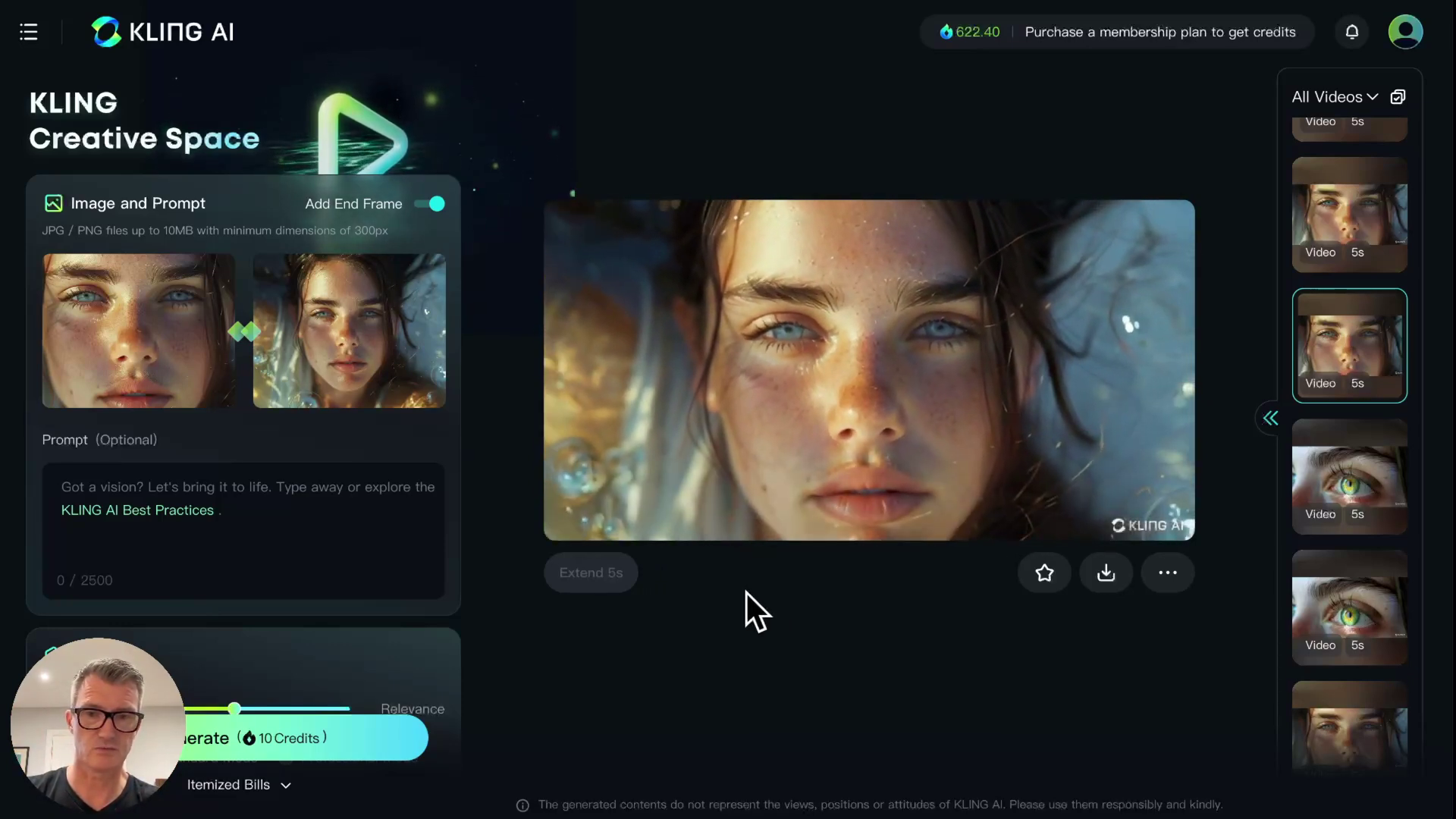
# - Pass the freckled-woman and blonde-woman videos, then load the astronaut cockpit video paused
pyautogui.click(1349, 231)
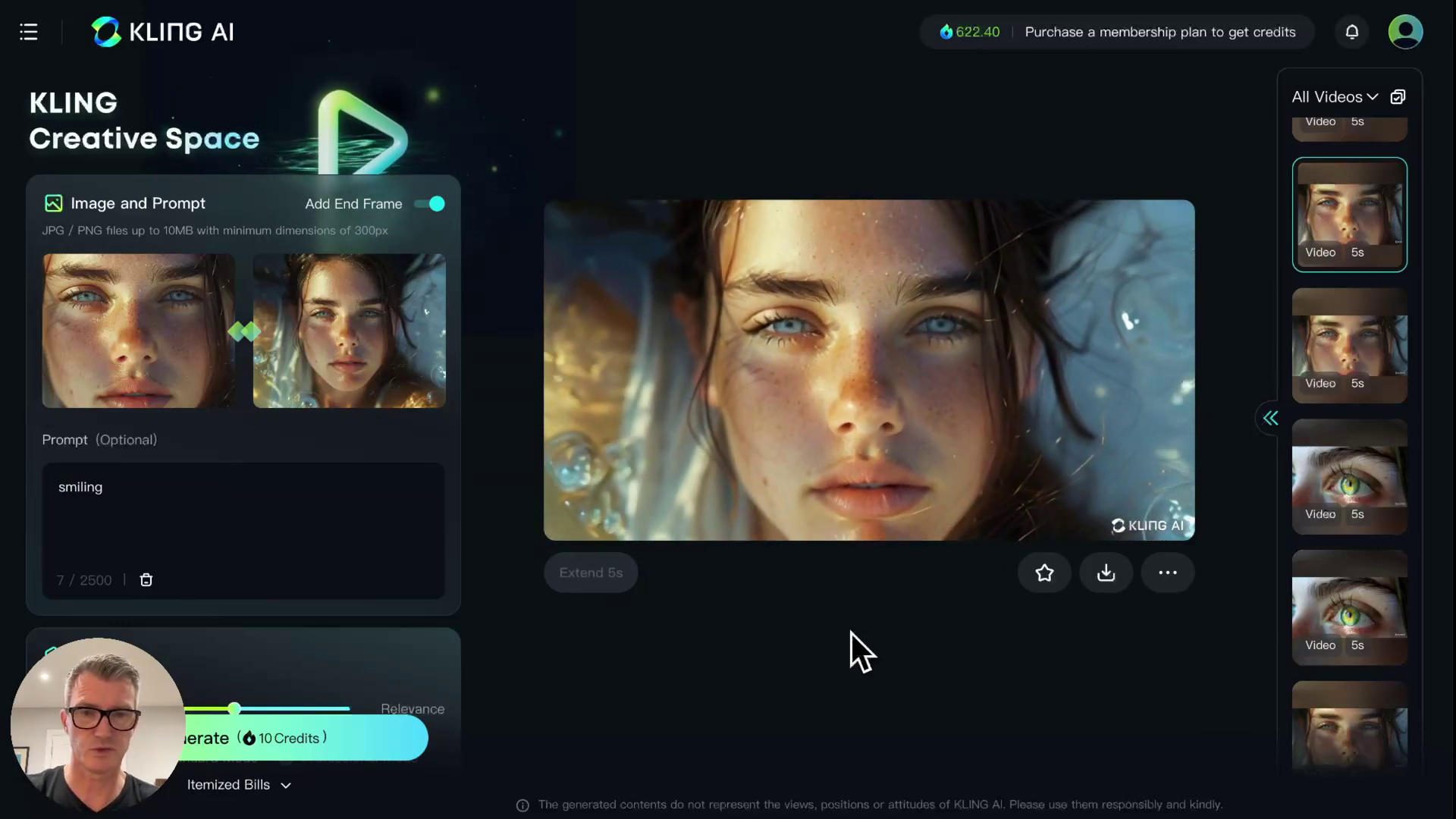
pyautogui.scroll(1, 1365, 307)
pyautogui.scroll(2, 1365, 307)
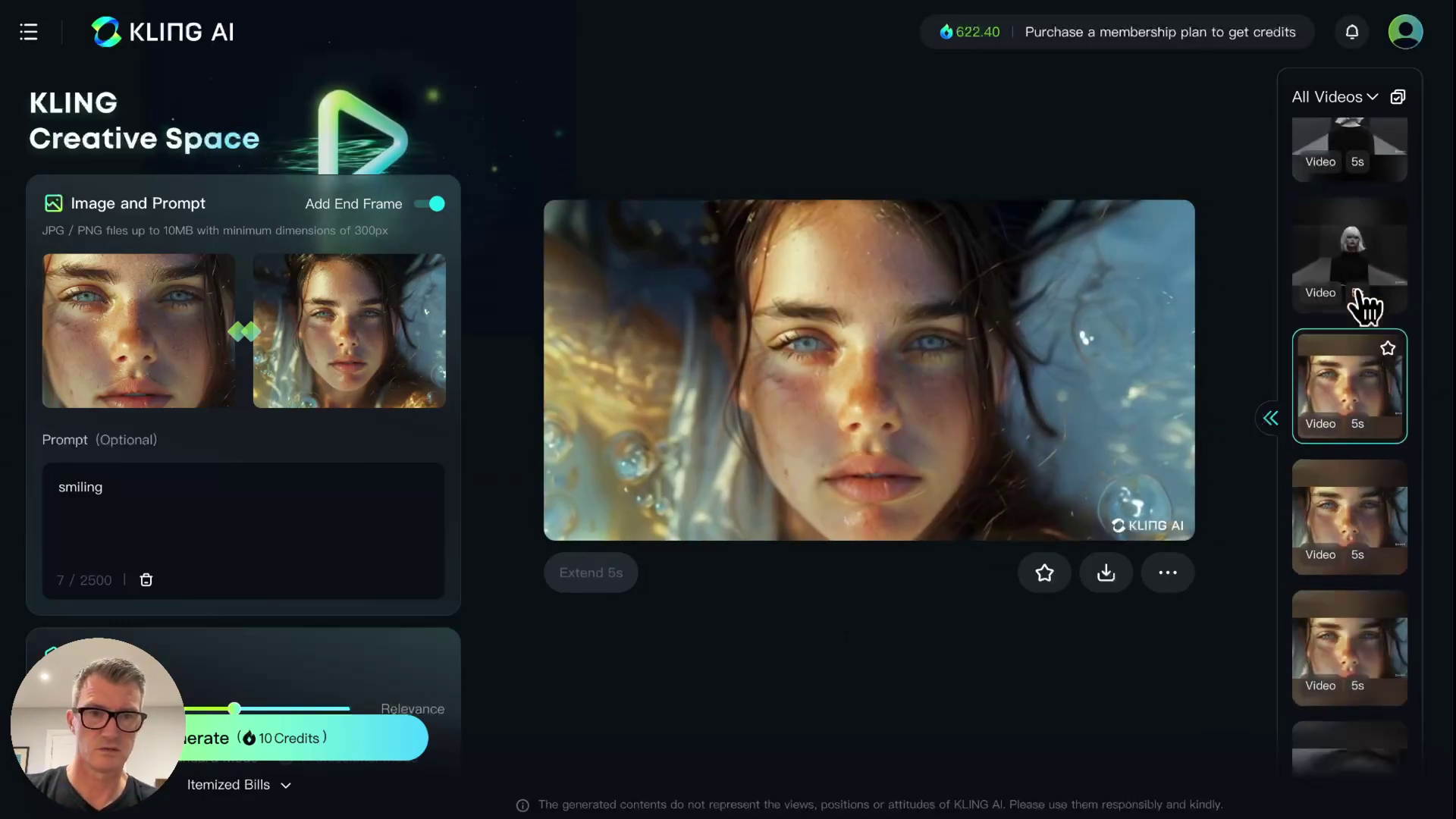
pyautogui.click(1365, 307)
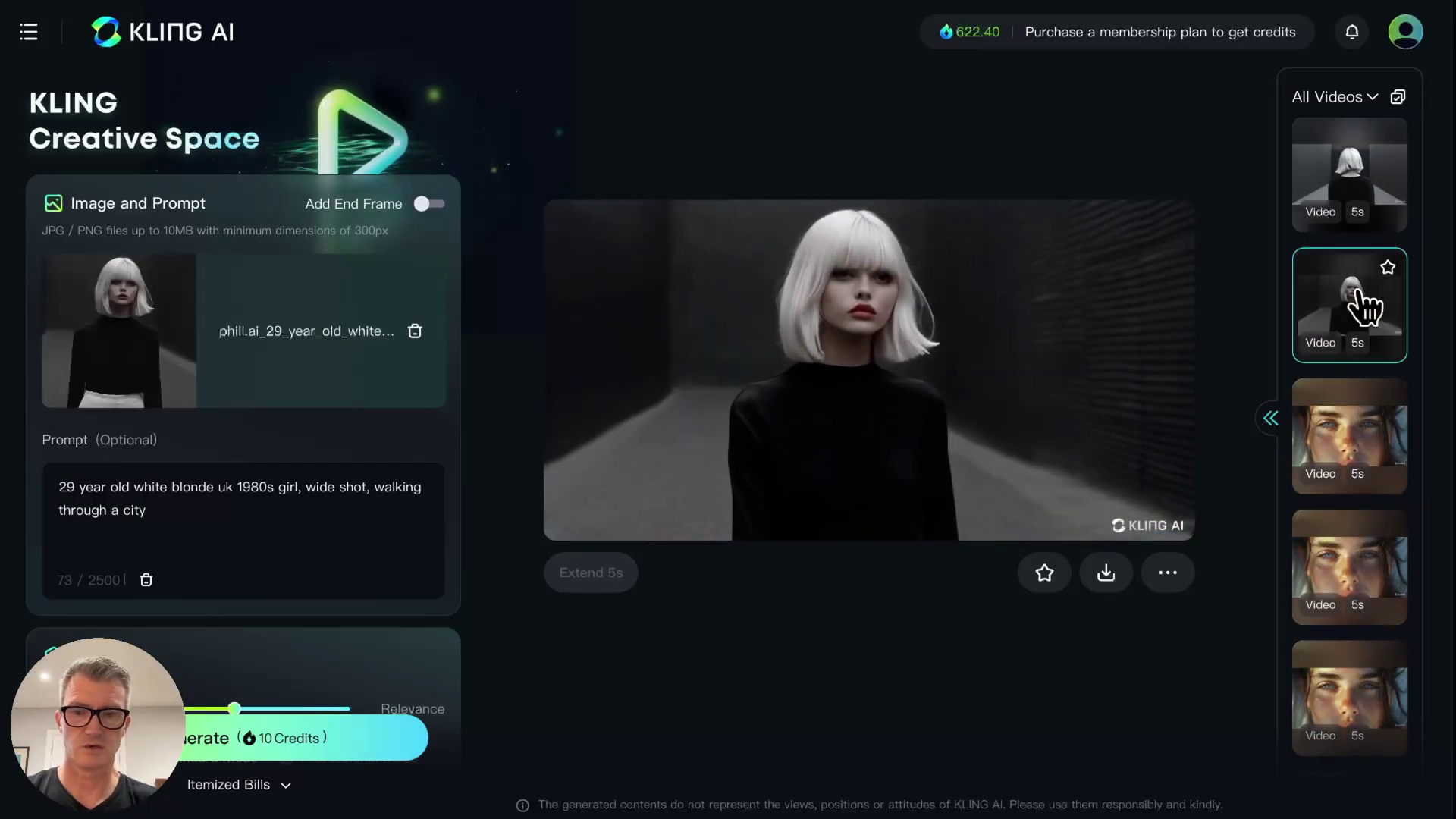
pyautogui.scroll(2, 1365, 307)
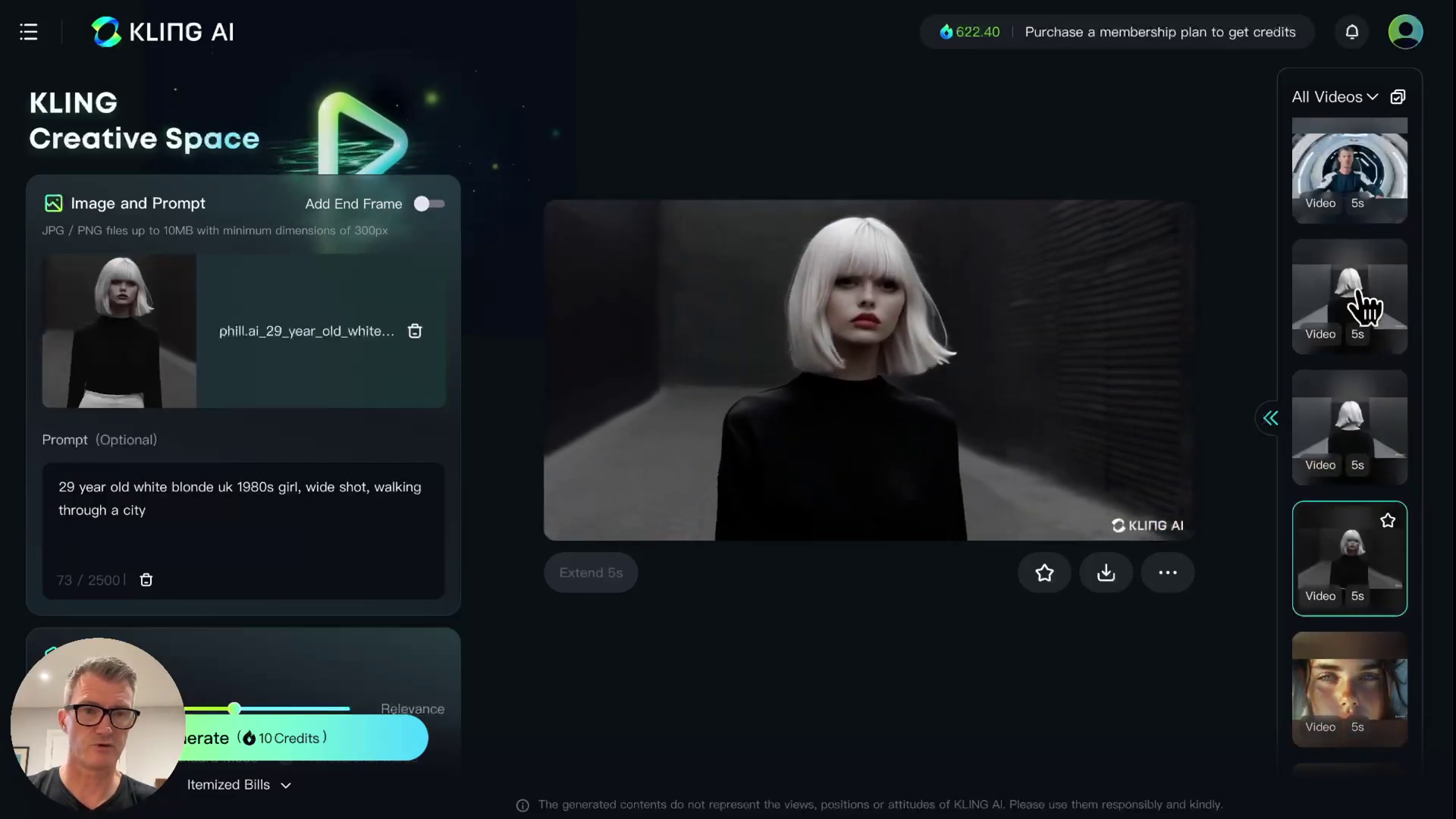
pyautogui.click(1358, 185)
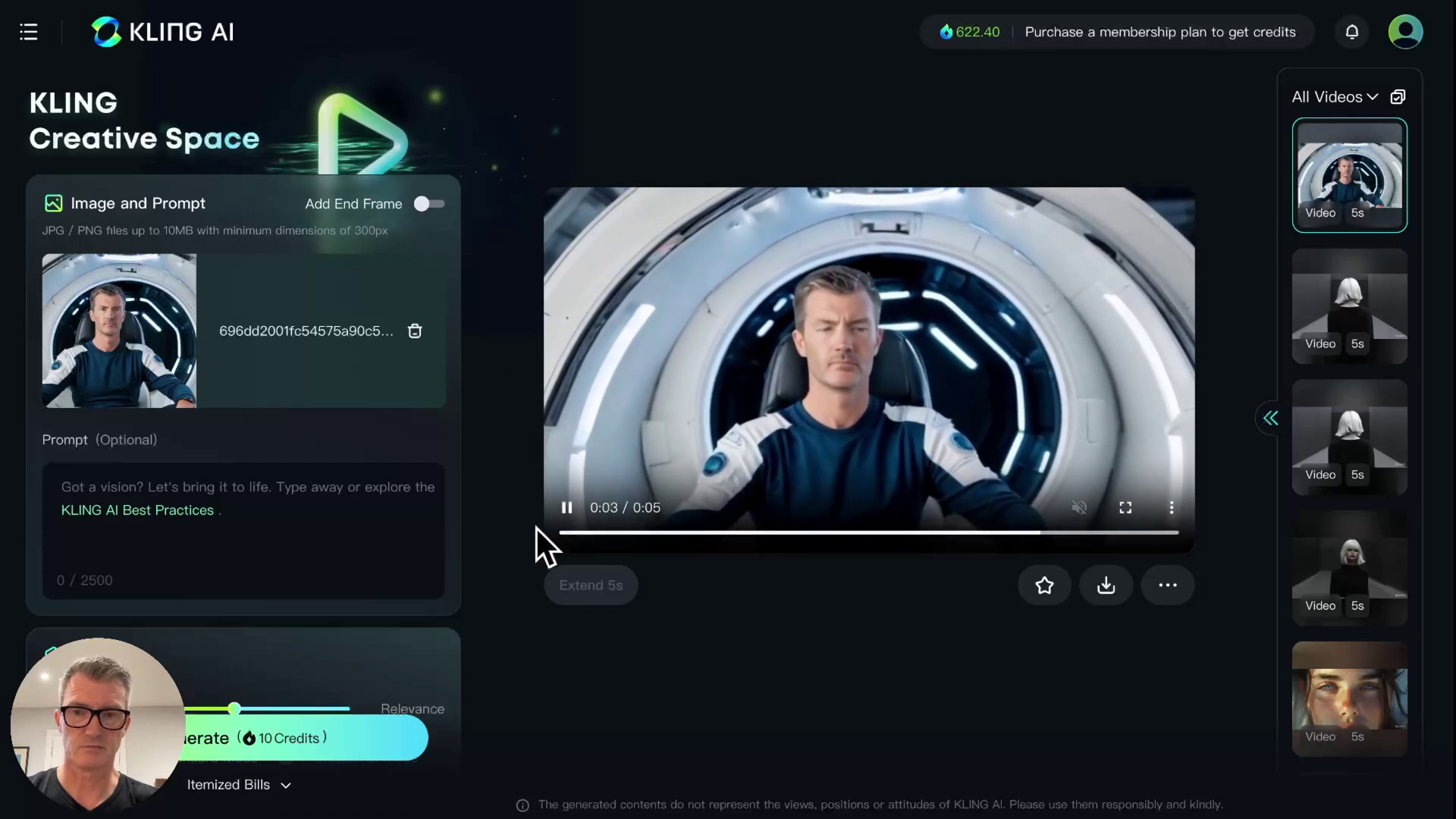
pyautogui.click(567, 508)
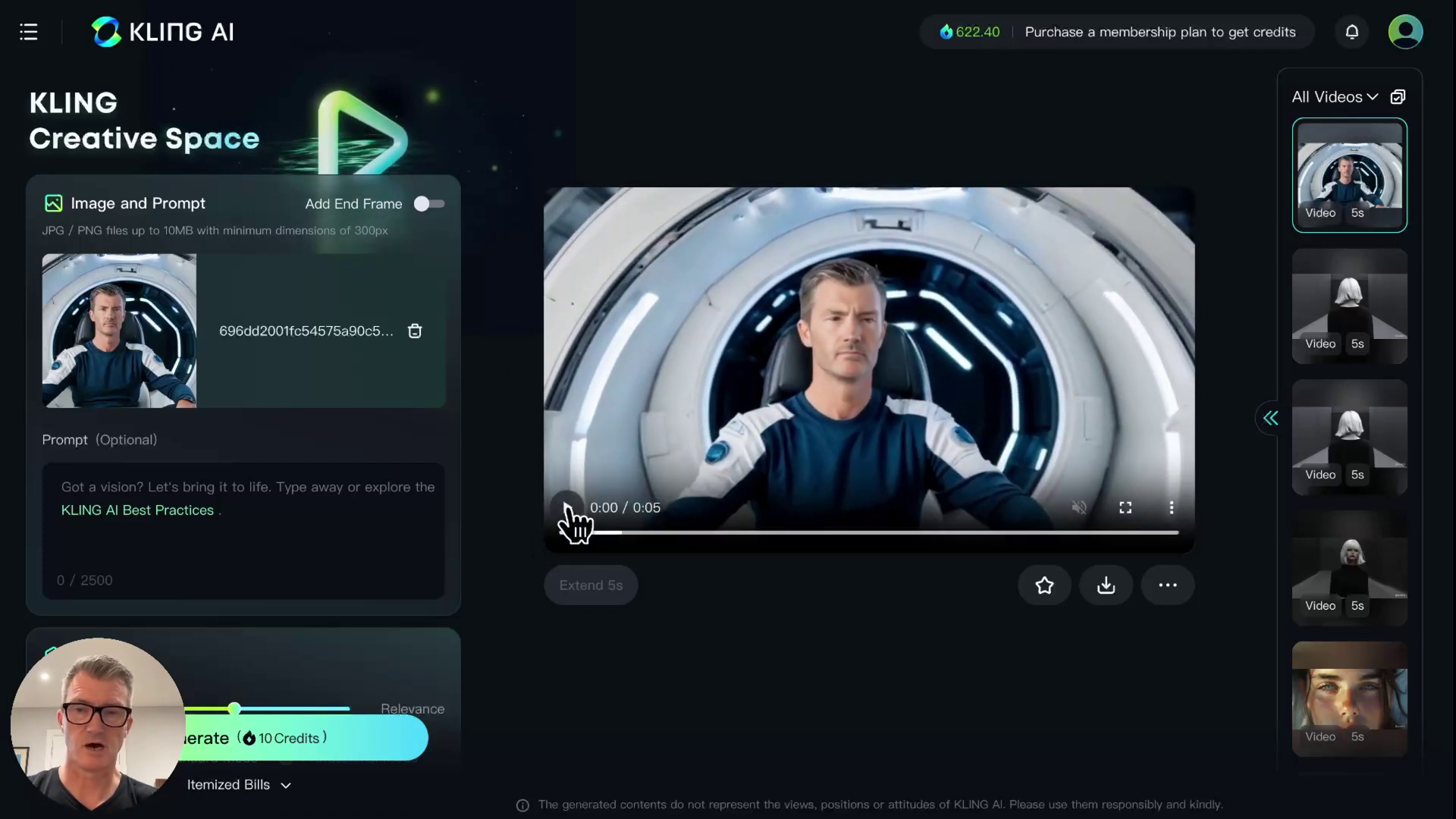